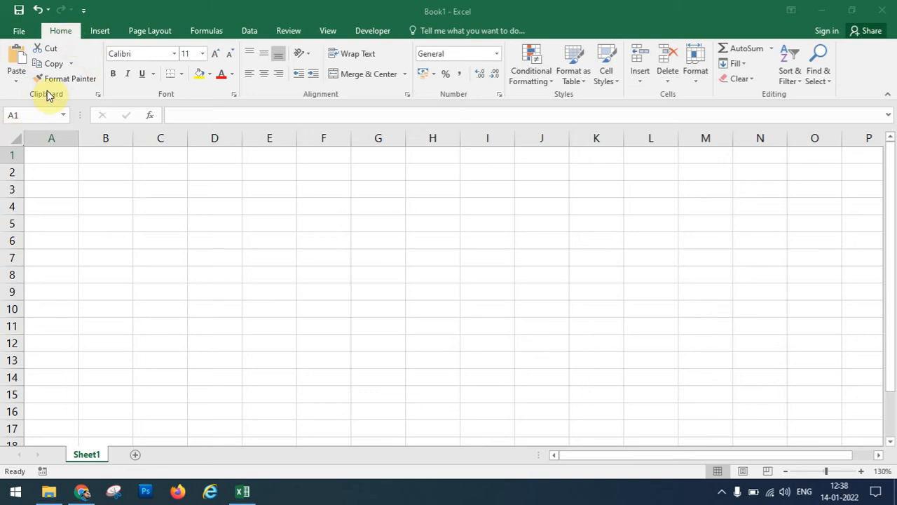
Enter headings ROLL NO, NAME, HINDI, ENGLISH, SST, SCIENCE, MATHS, TOTAL in A1:H1 and widen column A.
{"action": "left_click", "coordinate": [60, 155]}
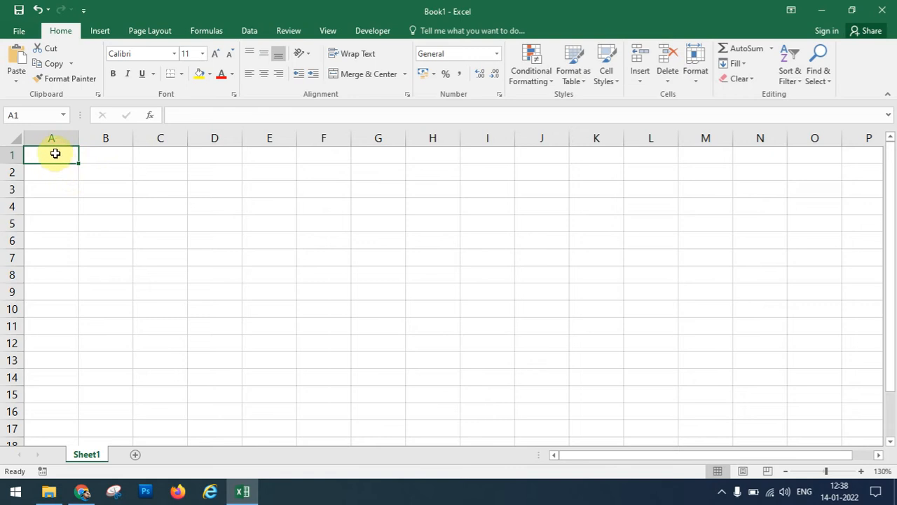
{"action": "left_click", "coordinate": [70, 186]}
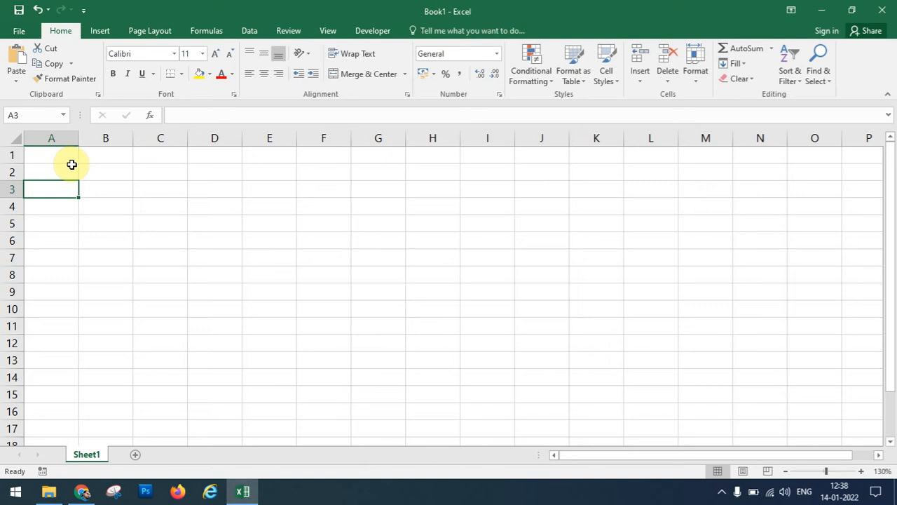
{"action": "left_click", "coordinate": [69, 157]}
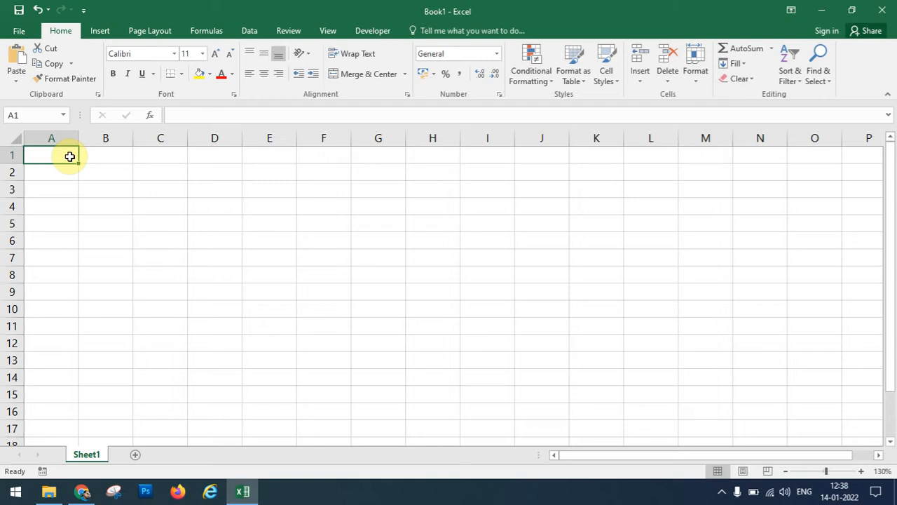
{"action": "type", "text": "ROLL NO"}
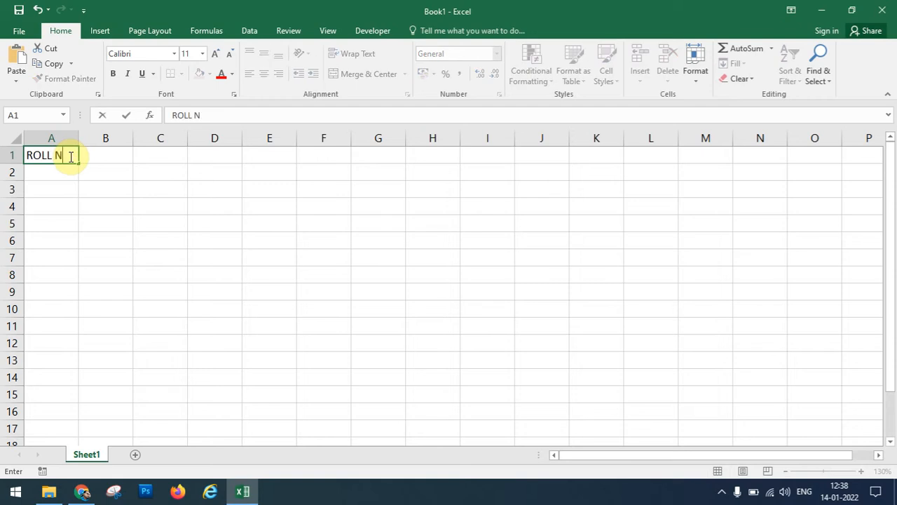
{"action": "key", "text": "Tab"}
{"action": "type", "text": "NAME"}
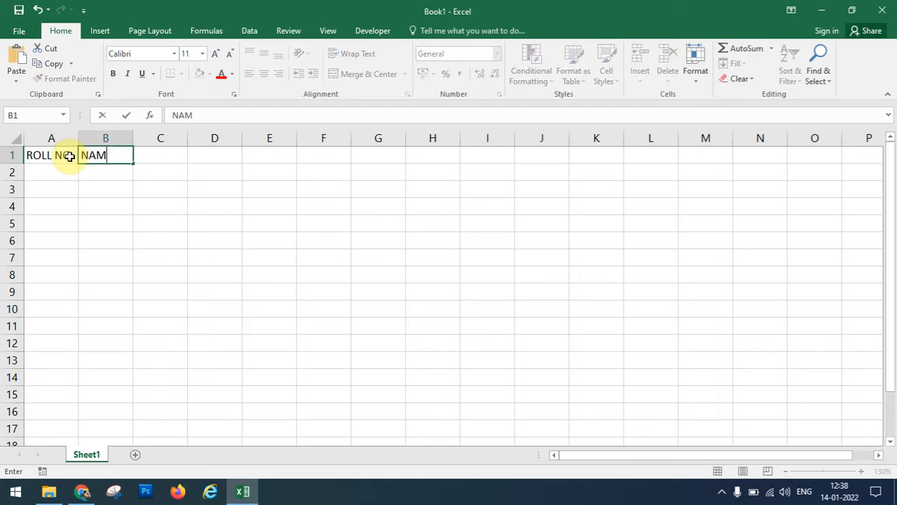
{"action": "key", "text": "Tab"}
{"action": "type", "text": "HINDI"}
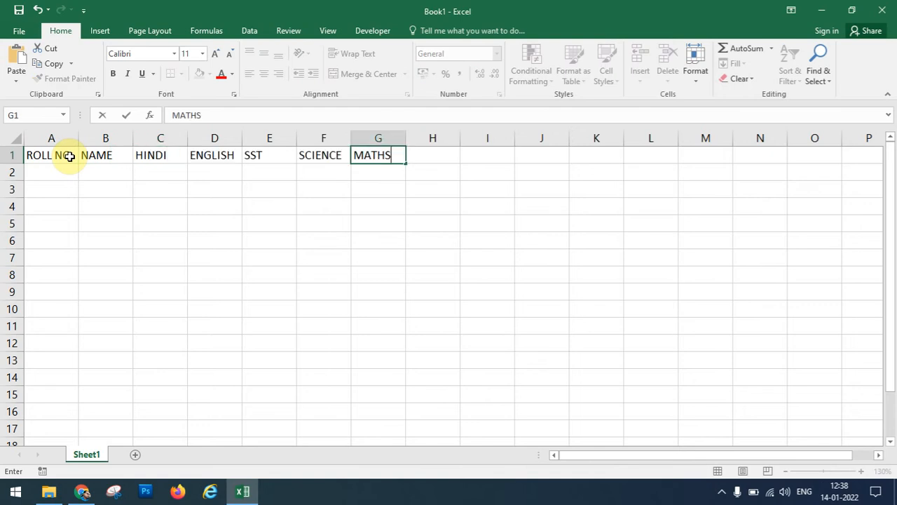
{"action": "key", "text": "Tab"}
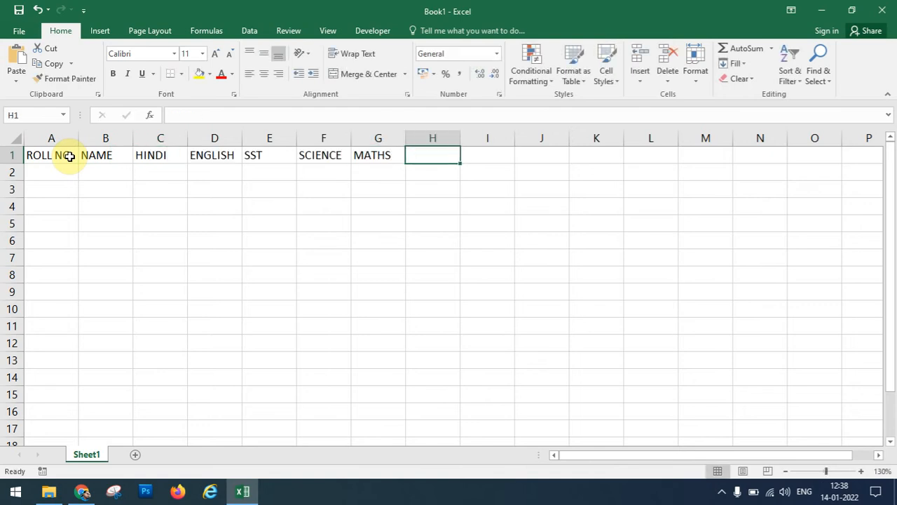
{"action": "type", "text": "TOTAL"}
{"action": "key", "text": "Return"}
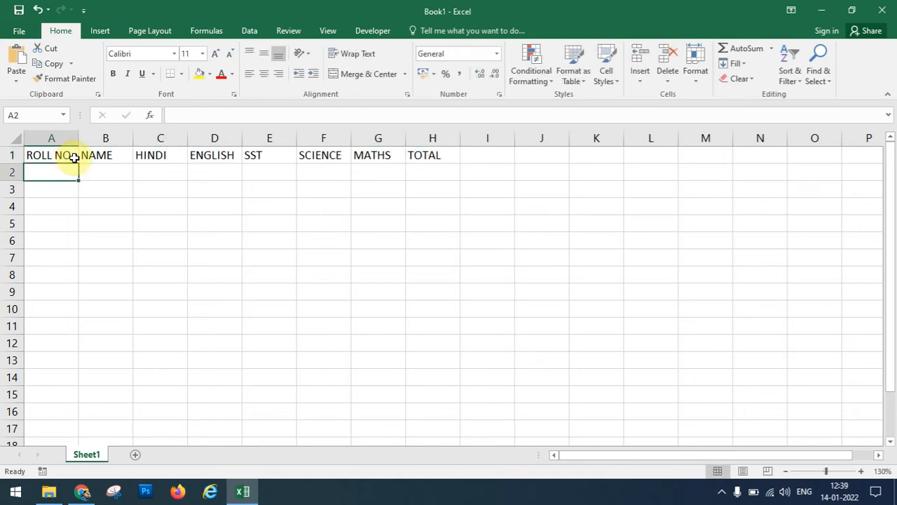
{"action": "left_click_drag", "start_coordinate": [77, 135], "coordinate": [89, 133]}
Review the row 1 headings and erase the stray text typed into I1.
{"action": "left_click", "coordinate": [67, 155]}
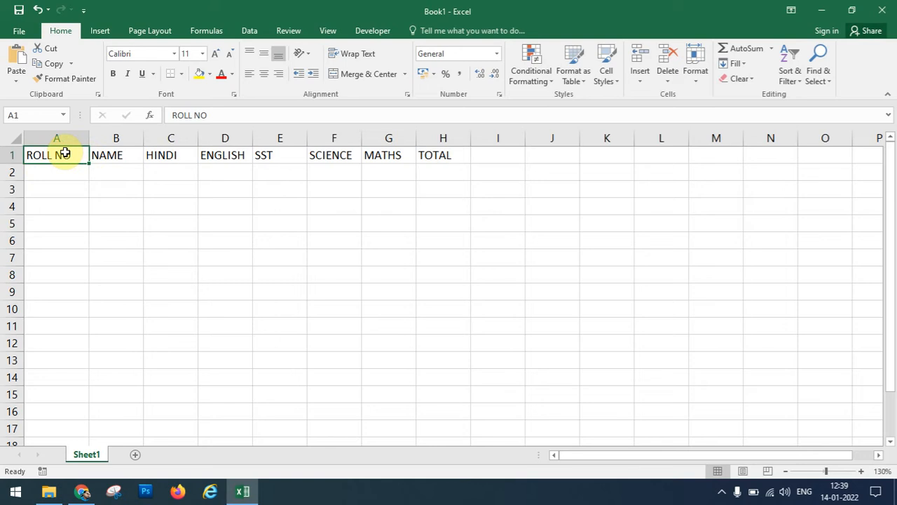
{"action": "left_click", "coordinate": [126, 157]}
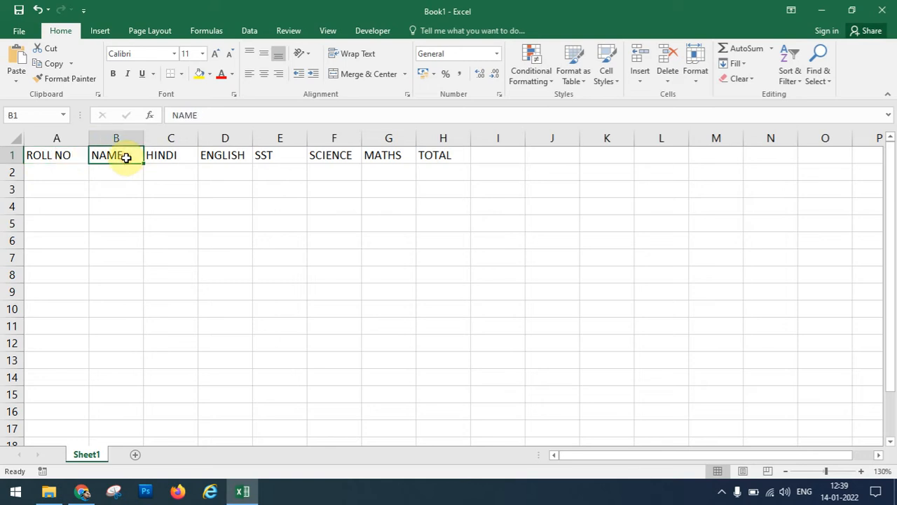
{"action": "key", "text": "Right"}
{"action": "key", "text": "Right"}
{"action": "key", "text": "Right"}
{"action": "key", "text": "Right"}
{"action": "key", "text": "Right"}
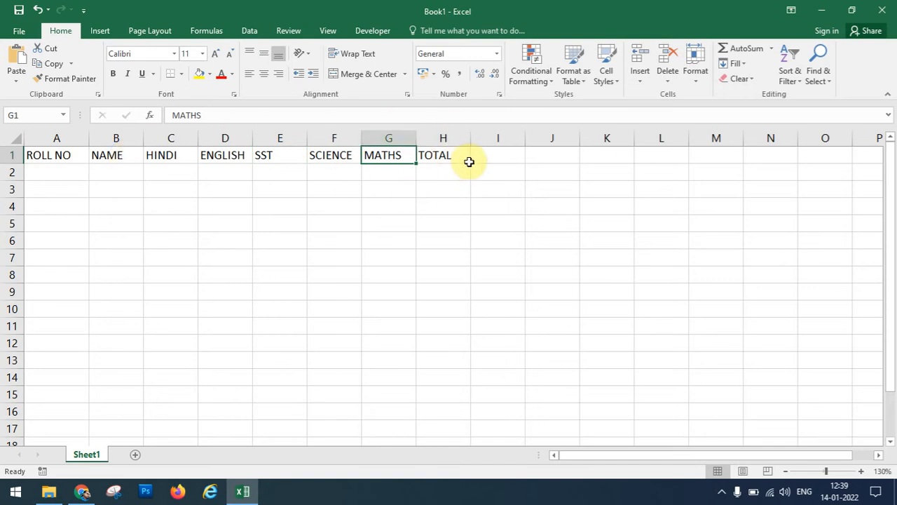
{"action": "key", "text": "Left"}
{"action": "key", "text": "Left"}
{"action": "key", "text": "Left"}
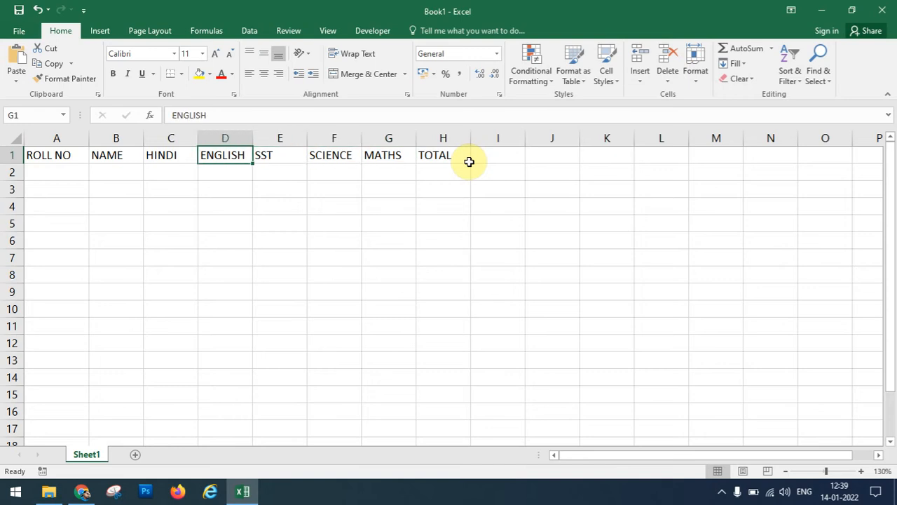
{"action": "key", "text": "Left"}
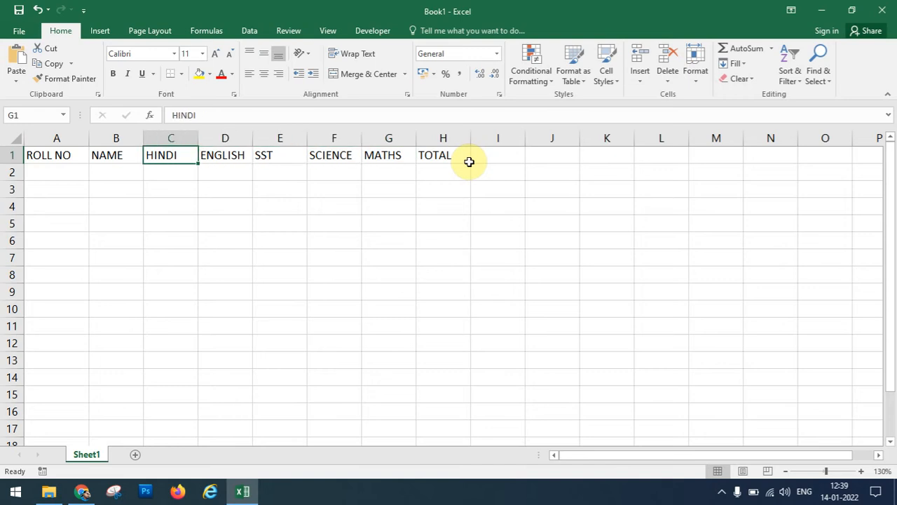
{"action": "key", "text": "Left"}
{"action": "key", "text": "Left"}
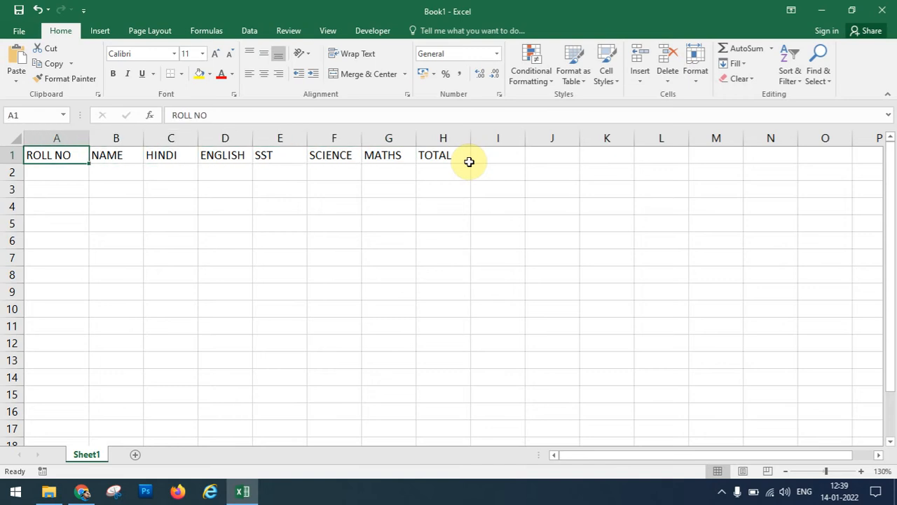
{"action": "key", "text": "Right"}
{"action": "key", "text": "Right"}
{"action": "key", "text": "Right"}
{"action": "key", "text": "Right"}
{"action": "key", "text": "Right"}
{"action": "key", "text": "Right"}
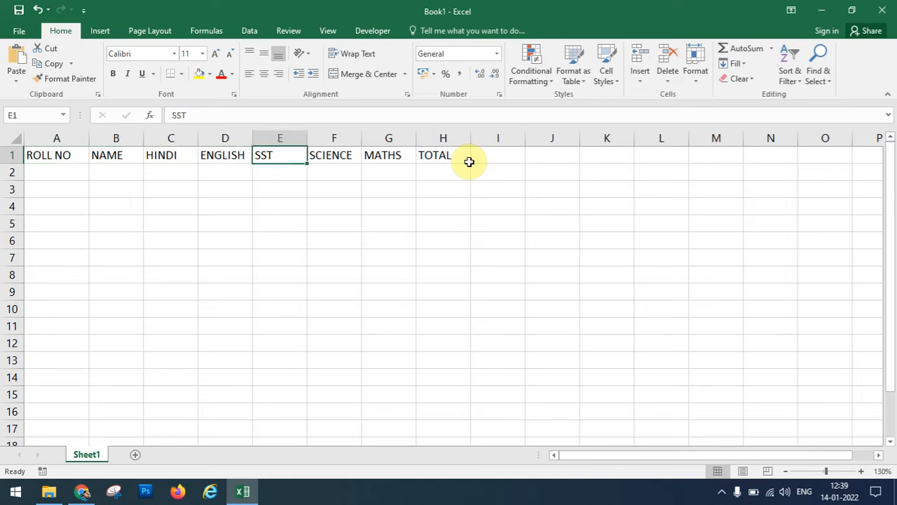
{"action": "key", "text": "Right"}
{"action": "key", "text": "Right"}
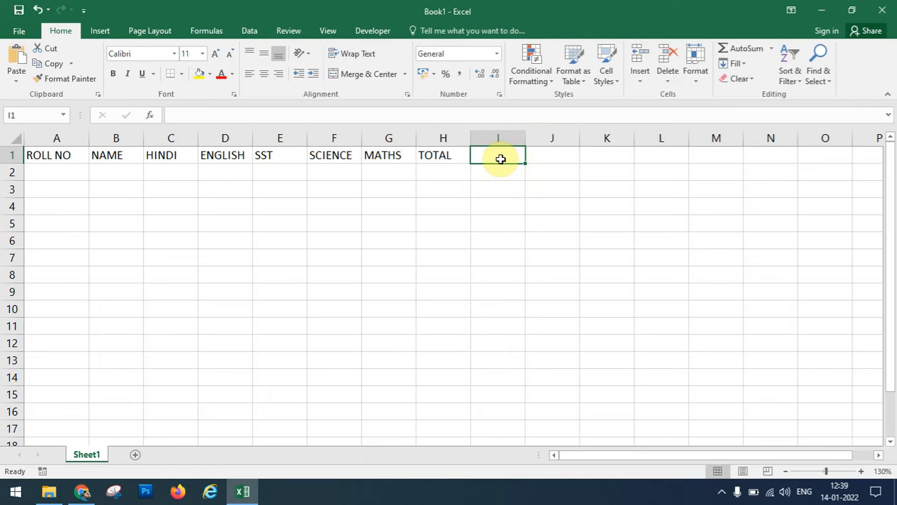
{"action": "type", "text": "DKAKJKLD"}
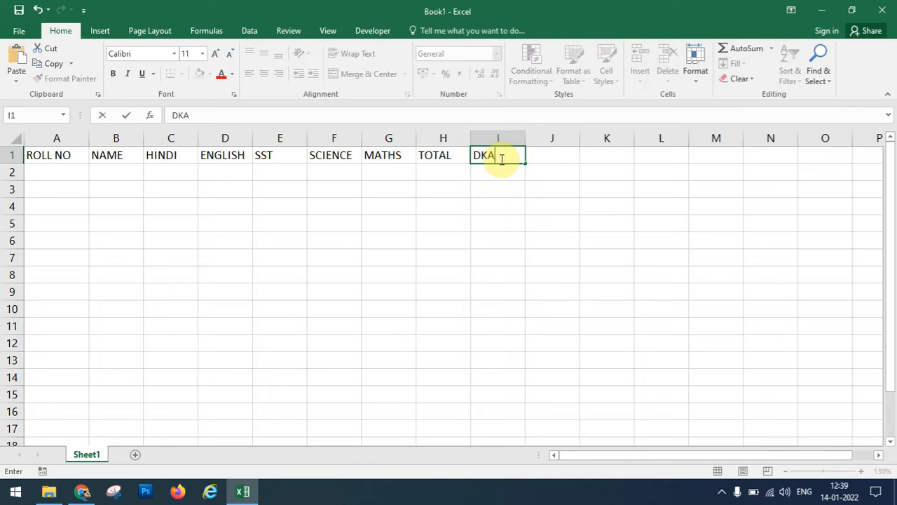
{"action": "key", "text": "BackSpace"}
{"action": "key", "text": "BackSpace"}
{"action": "key", "text": "BackSpace"}
{"action": "key", "text": "BackSpace"}
{"action": "key", "text": "BackSpace"}
{"action": "key", "text": "BackSpace"}
{"action": "key", "text": "BackSpace"}
{"action": "key", "text": "BackSpace"}
{"action": "left_click", "coordinate": [290, 243]}
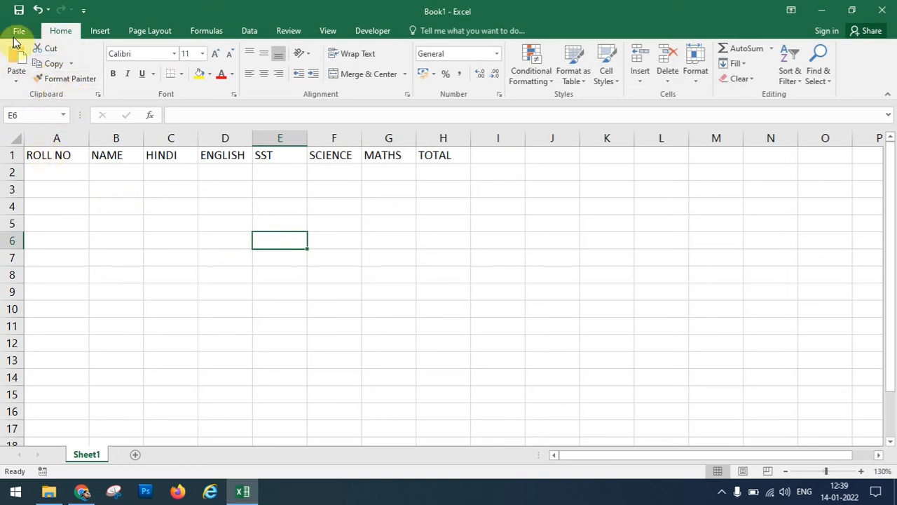
{"action": "left_click", "coordinate": [39, 150]}
Copy the A1:H1 headings and paste them at A8 and at A14.
{"action": "left_click_drag", "start_coordinate": [75, 146], "coordinate": [443, 149]}
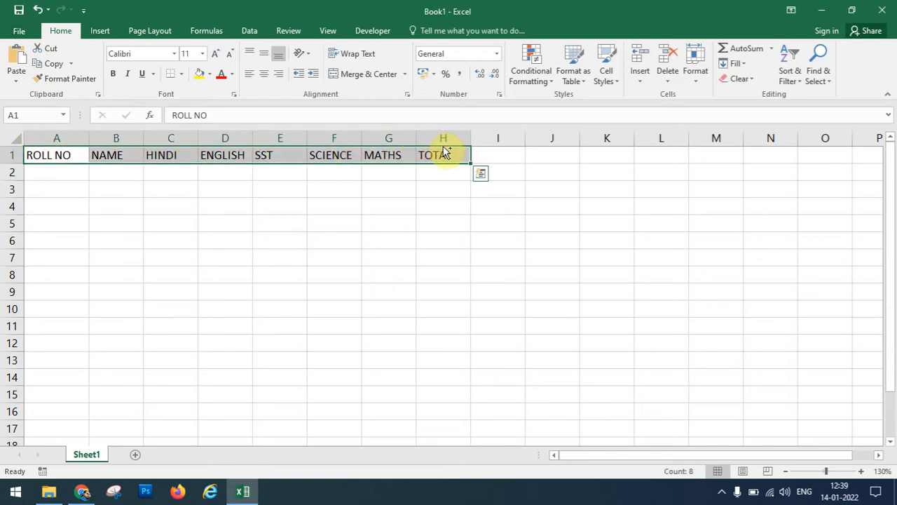
{"action": "key", "text": "ctrl+c"}
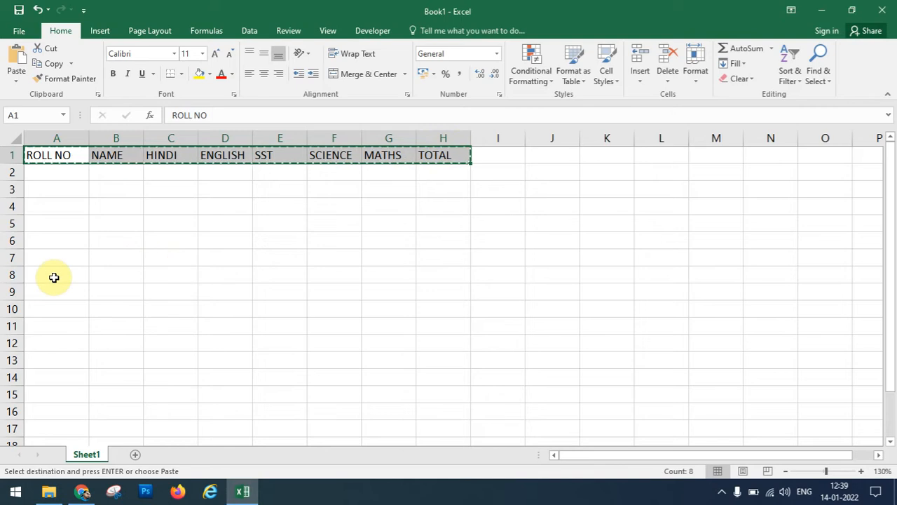
{"action": "left_click", "coordinate": [52, 277]}
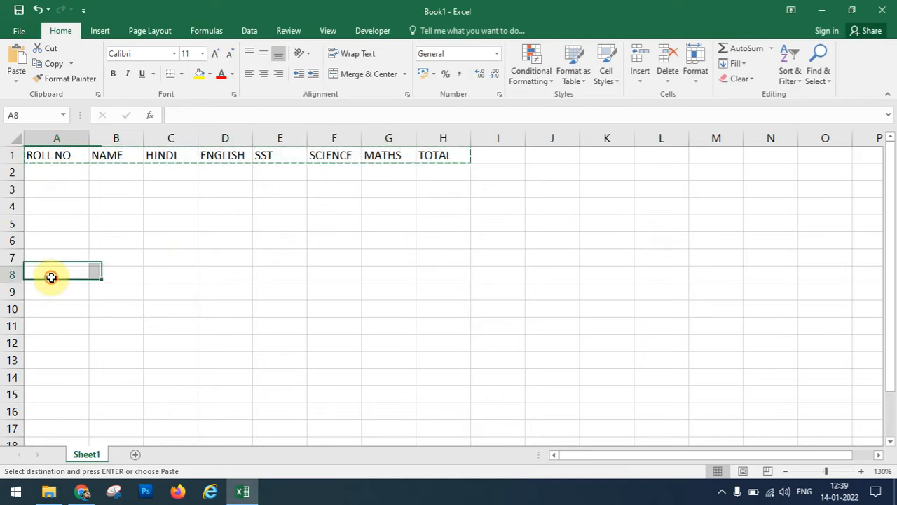
{"action": "key", "text": "ctrl+v"}
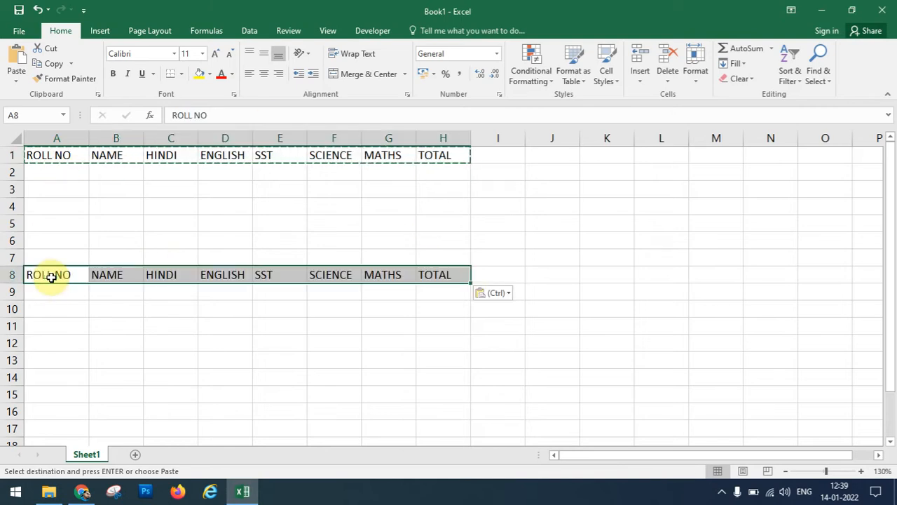
{"action": "left_click", "coordinate": [44, 372]}
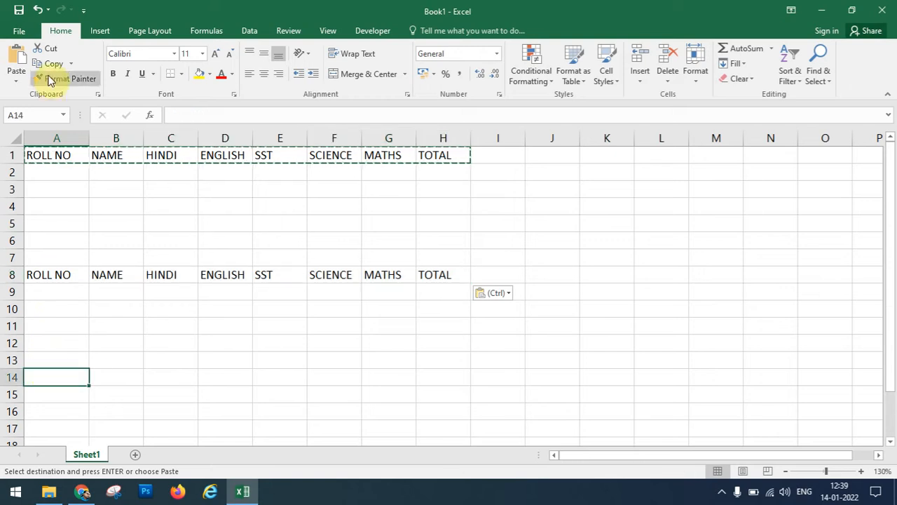
{"action": "left_click", "coordinate": [18, 56]}
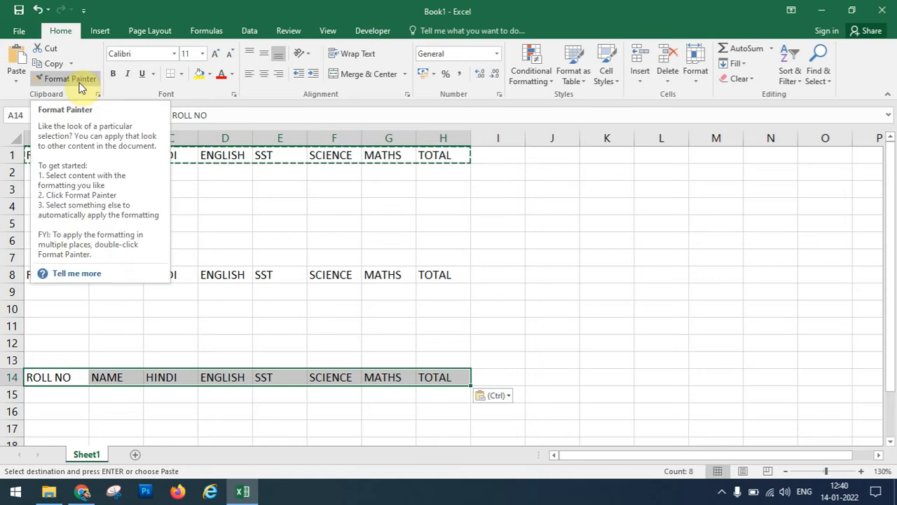
{"action": "left_click", "coordinate": [227, 173]}
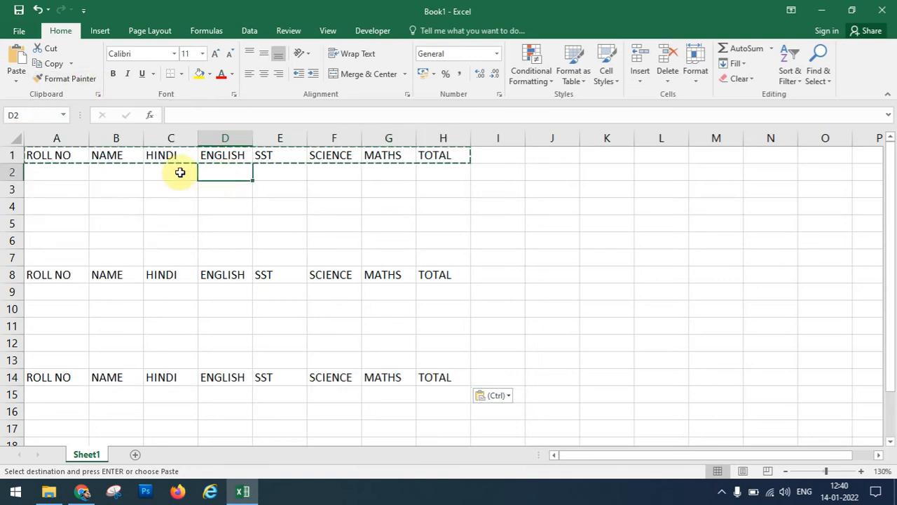
{"action": "left_click_drag", "start_coordinate": [54, 156], "coordinate": [459, 153]}
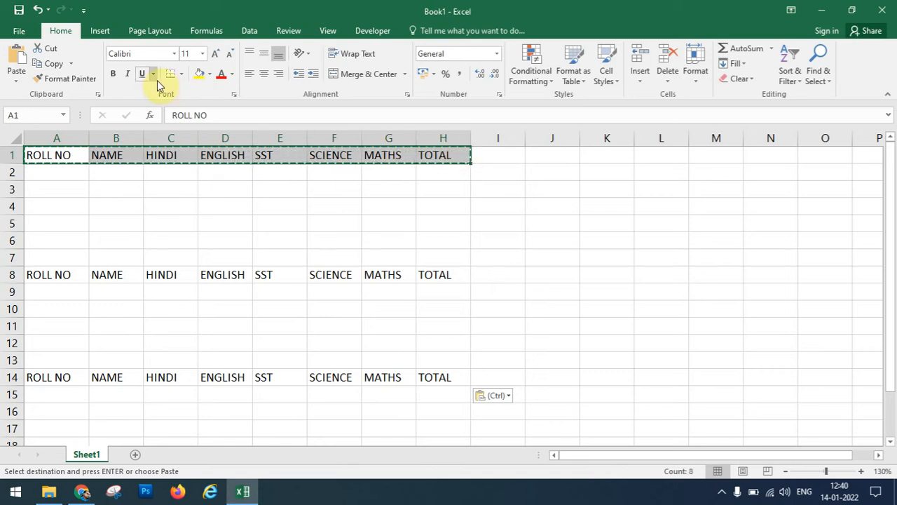
Make the row 1 headings red, bold, italic and underlined, then select SCIENCE in F1.
{"action": "left_click", "coordinate": [233, 73]}
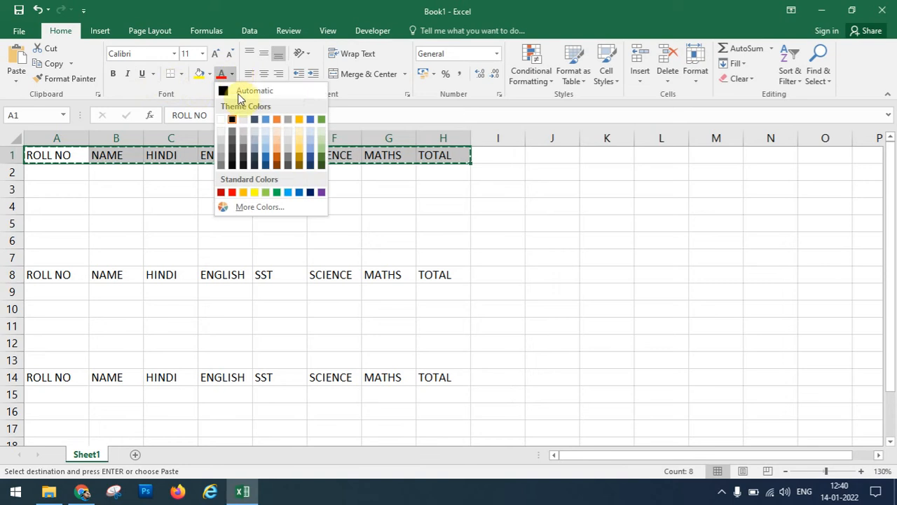
{"action": "left_click", "coordinate": [233, 192]}
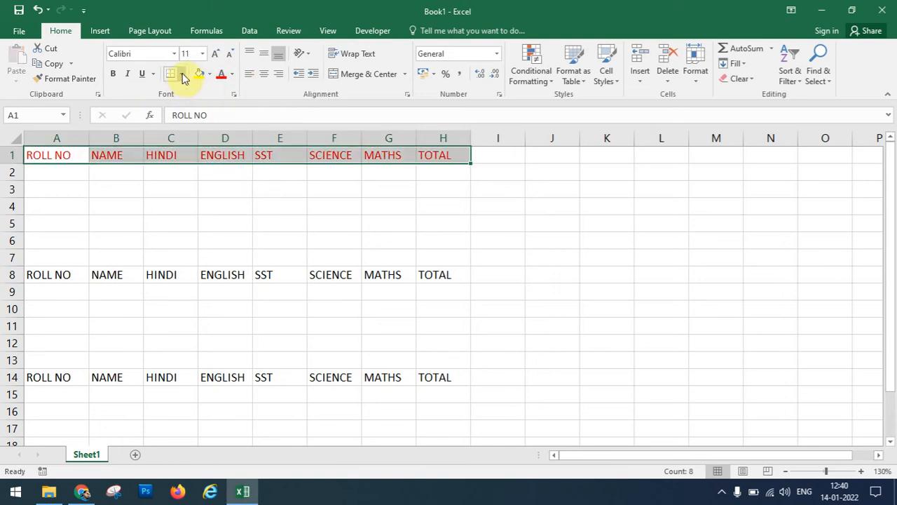
{"action": "left_click", "coordinate": [127, 73]}
{"action": "left_click", "coordinate": [109, 75]}
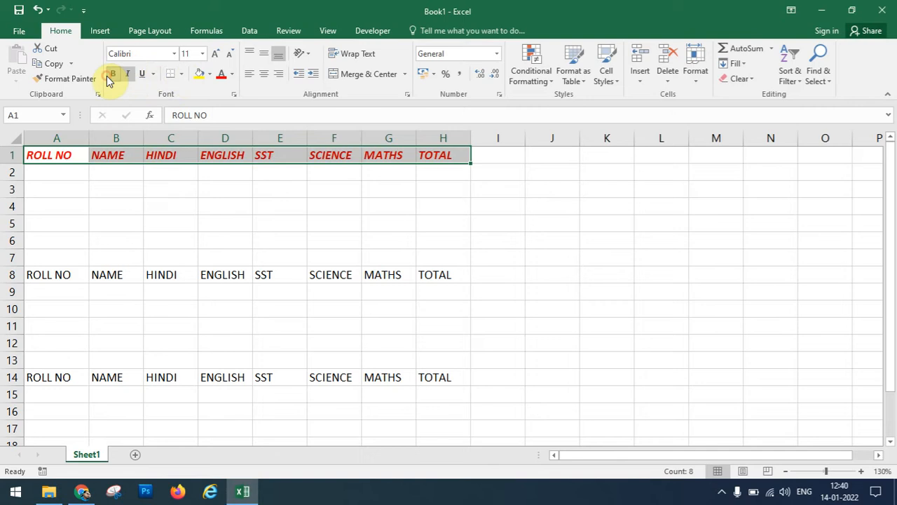
{"action": "left_click", "coordinate": [141, 74]}
{"action": "left_click", "coordinate": [190, 208]}
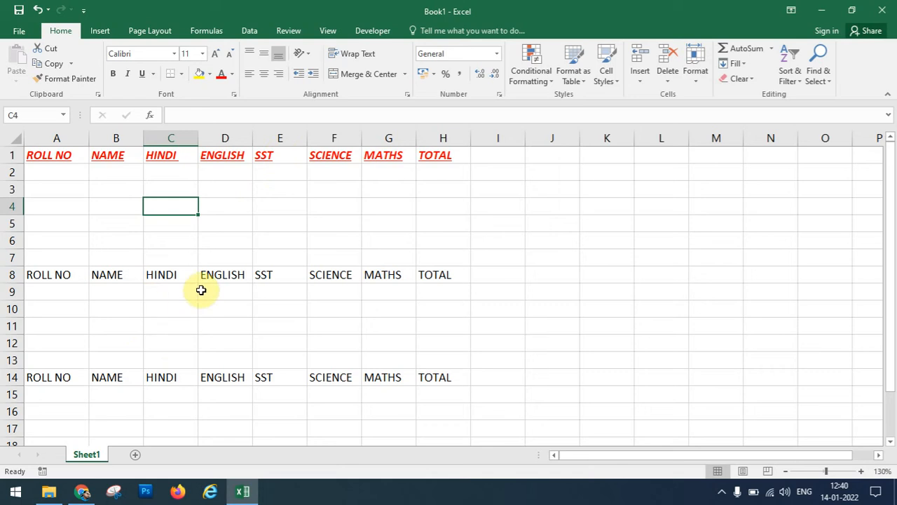
{"action": "left_click", "coordinate": [347, 155]}
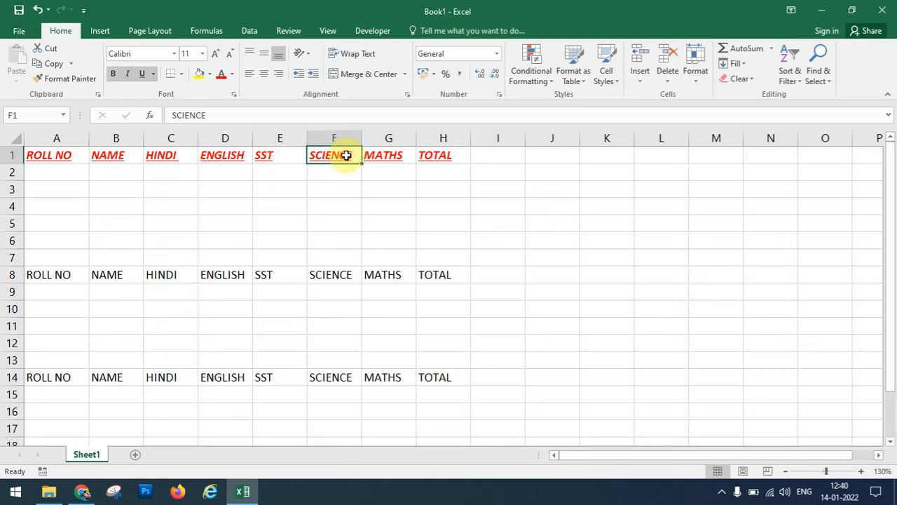
Use Format Painter to copy the SCIENCE heading style onto SST in E8.
{"action": "left_click", "coordinate": [71, 79]}
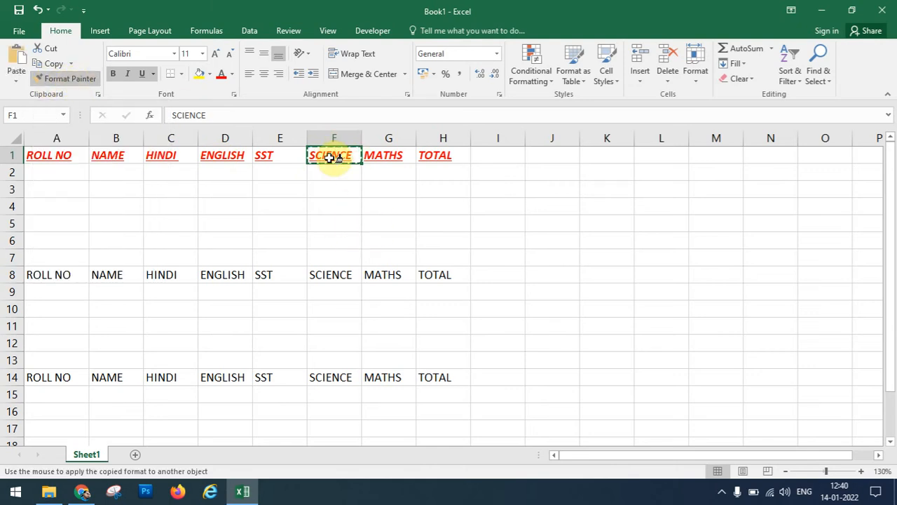
{"action": "left_click", "coordinate": [264, 275]}
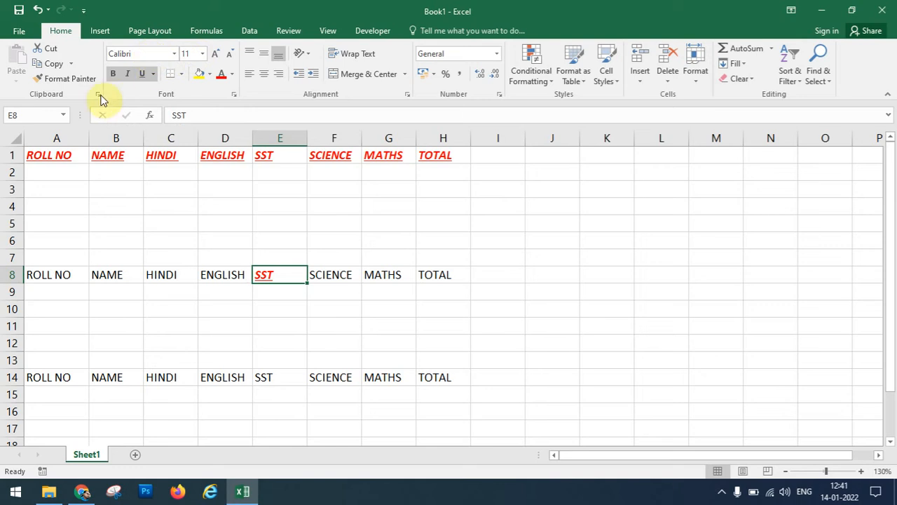
{"action": "left_click", "coordinate": [181, 74]}
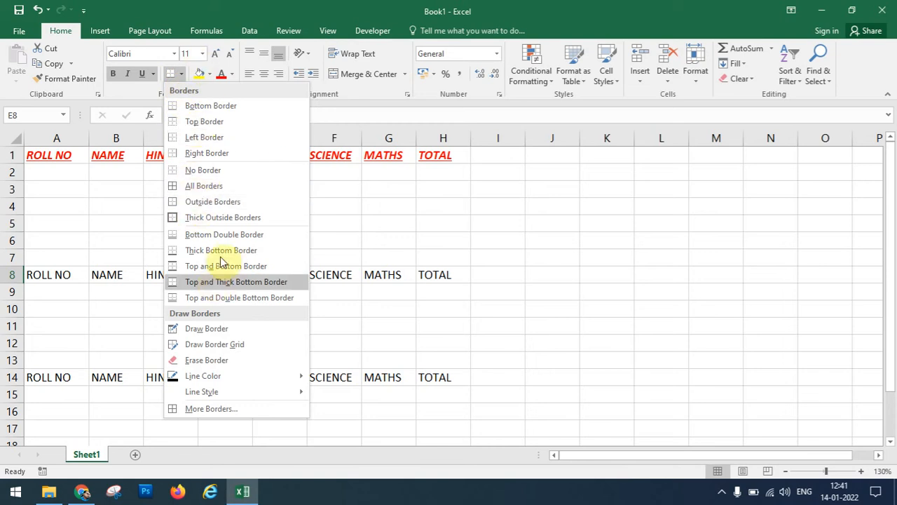
{"action": "left_click", "coordinate": [209, 74]}
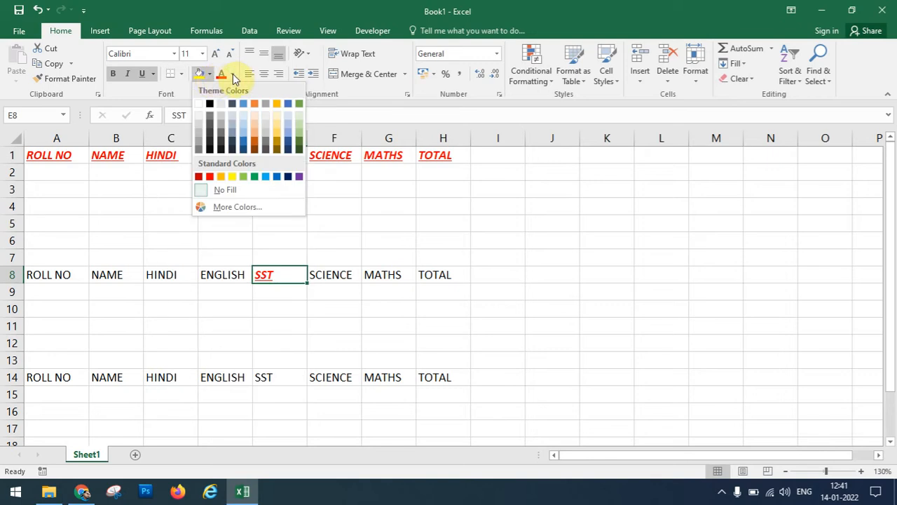
{"action": "left_click", "coordinate": [232, 73]}
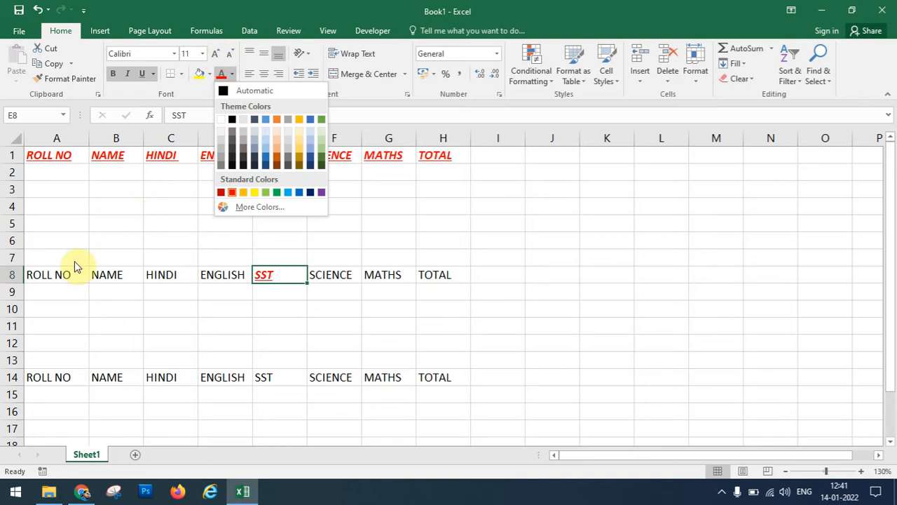
{"action": "left_click", "coordinate": [59, 279]}
{"action": "left_click", "coordinate": [58, 279]}
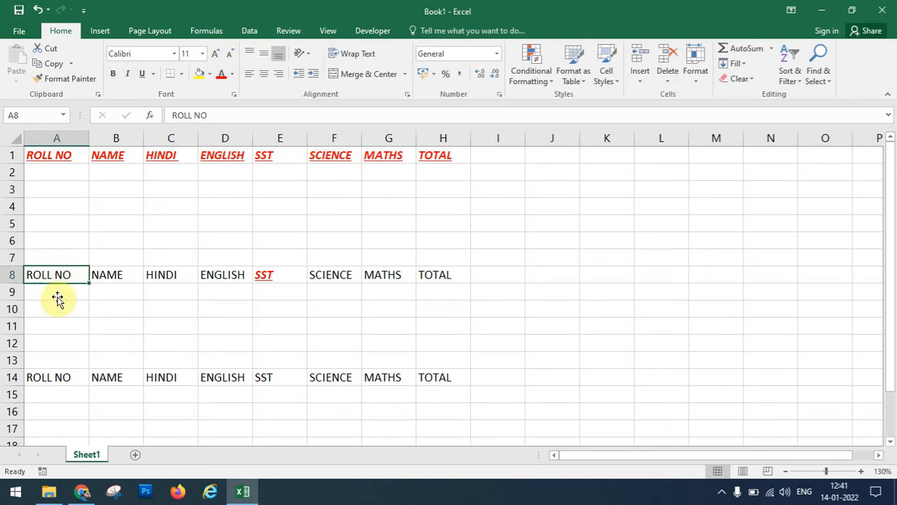
Set ROLL NO in A8 to the Algerian font at 14 pt.
{"action": "left_click", "coordinate": [175, 54]}
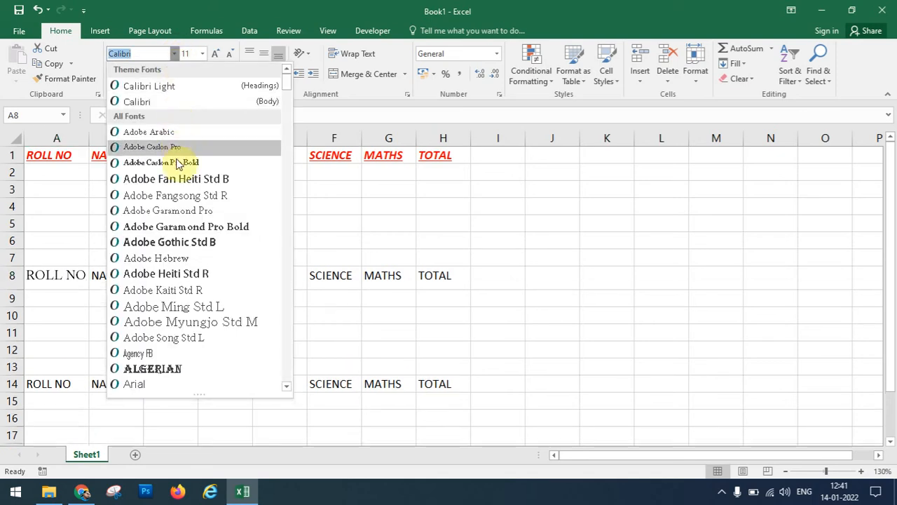
{"action": "left_click", "coordinate": [166, 370]}
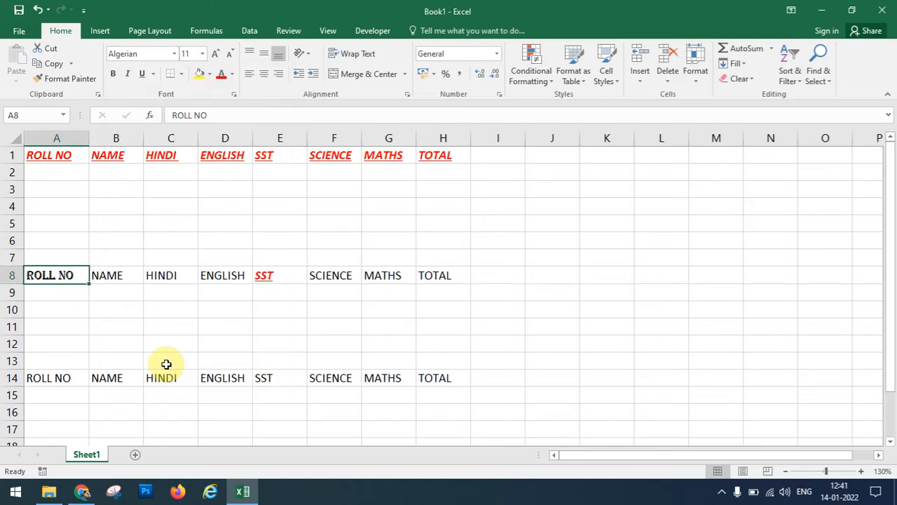
{"action": "left_click", "coordinate": [203, 54]}
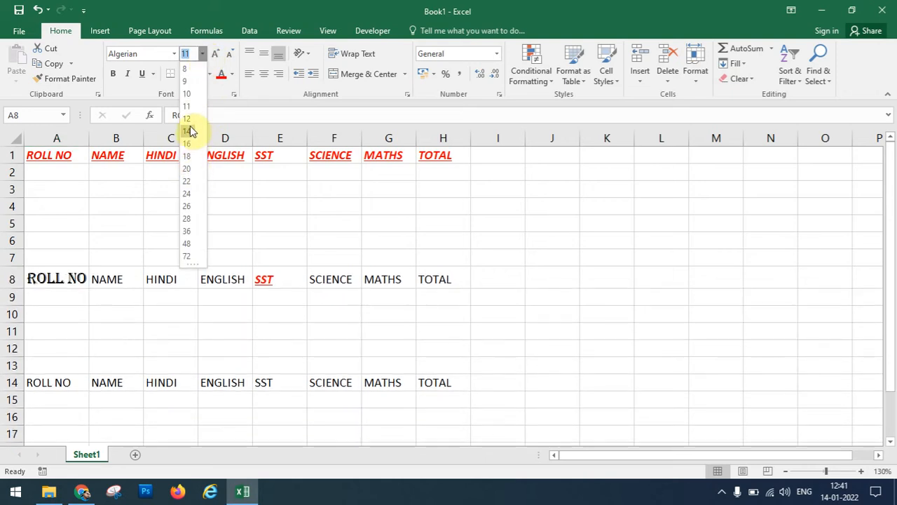
{"action": "left_click", "coordinate": [187, 131]}
{"action": "left_click", "coordinate": [218, 54]}
{"action": "left_click", "coordinate": [217, 53]}
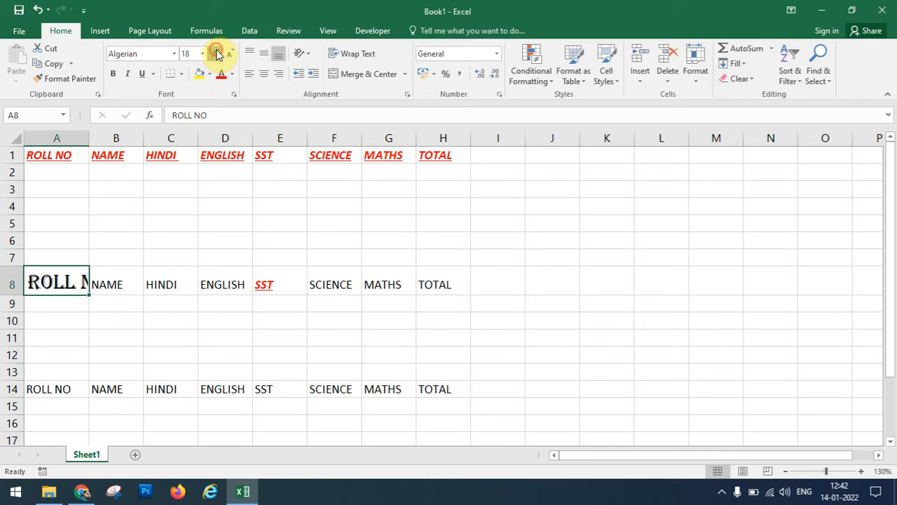
{"action": "left_click", "coordinate": [217, 54]}
{"action": "left_click", "coordinate": [233, 54]}
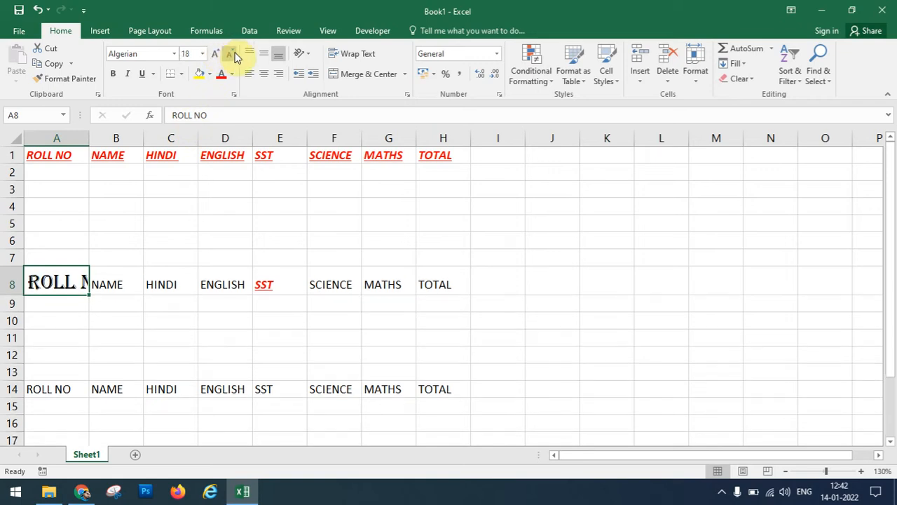
{"action": "left_click", "coordinate": [234, 54]}
{"action": "left_click", "coordinate": [233, 54]}
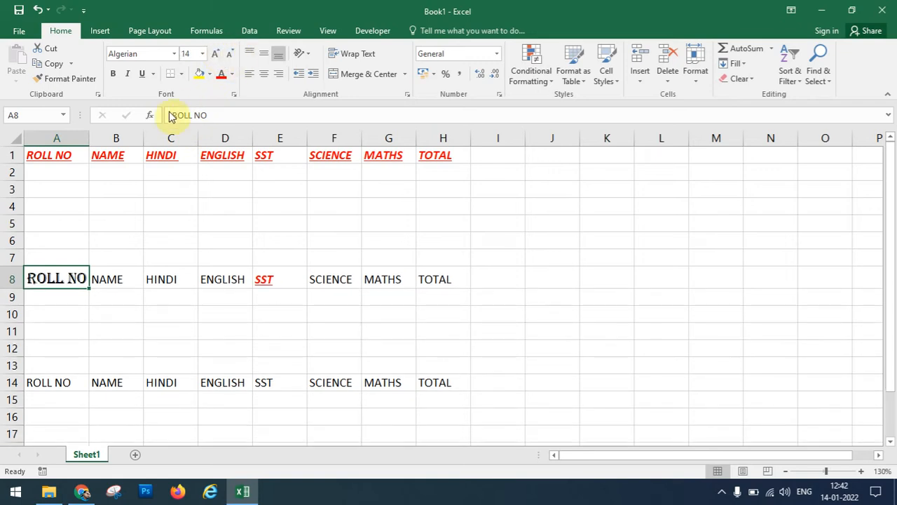
Make ROLL NO bold and italic and widen column A to fit it.
{"action": "left_click", "coordinate": [115, 75]}
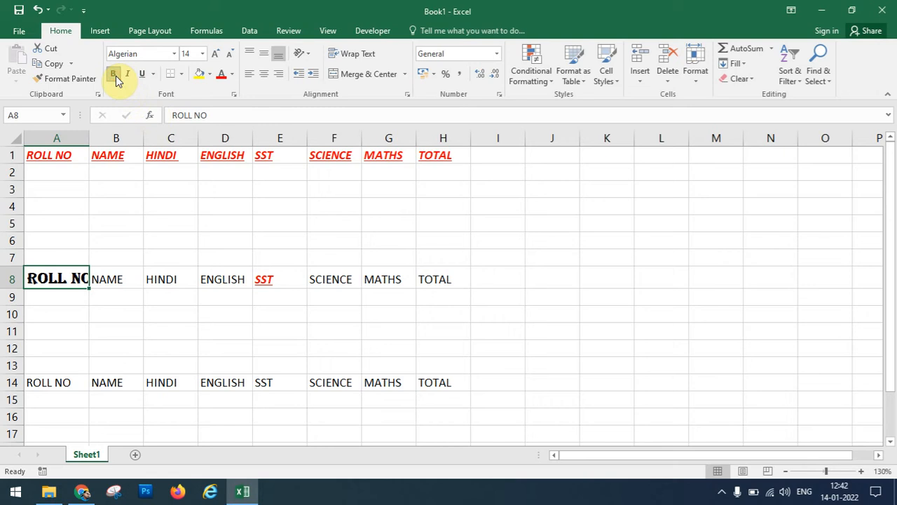
{"action": "left_click_drag", "start_coordinate": [89, 137], "coordinate": [111, 137]}
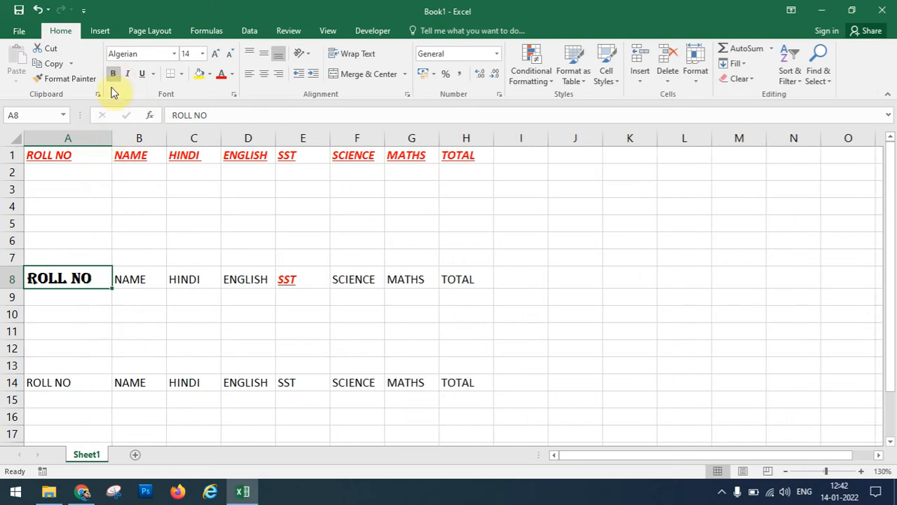
{"action": "left_click", "coordinate": [129, 75]}
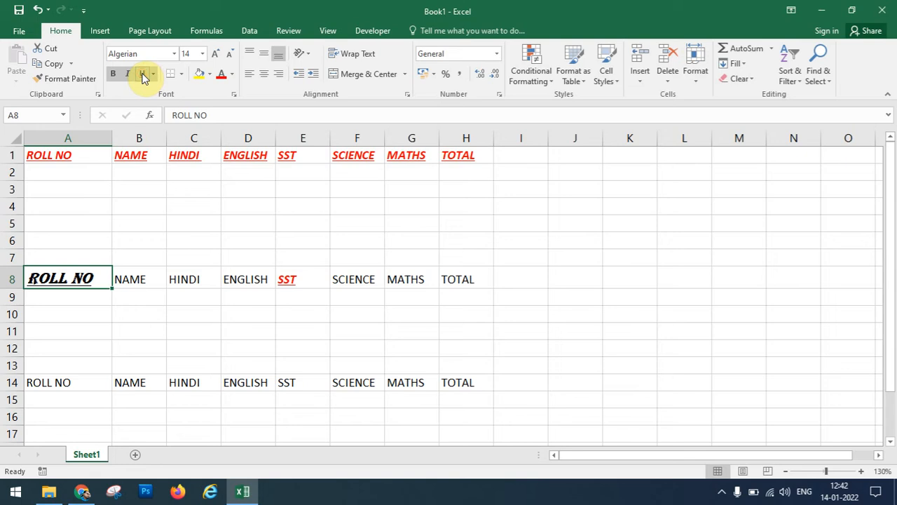
{"action": "left_click", "coordinate": [202, 253]}
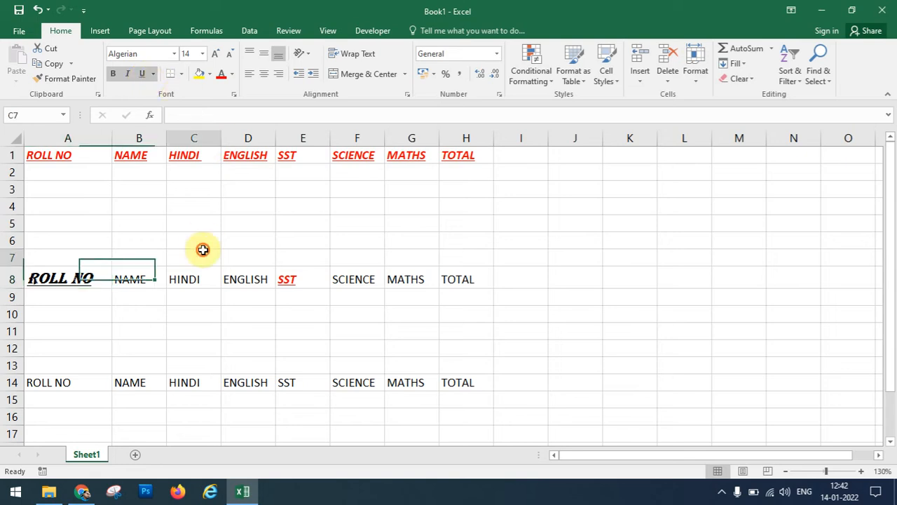
{"action": "left_click_drag", "start_coordinate": [167, 203], "coordinate": [325, 256]}
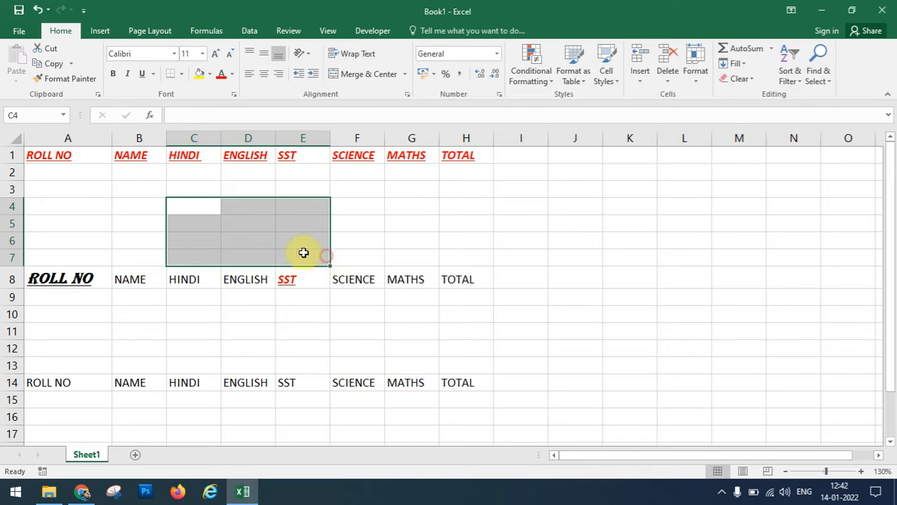
Put borders on every cell of the C4:E7 block.
{"action": "left_click", "coordinate": [182, 76]}
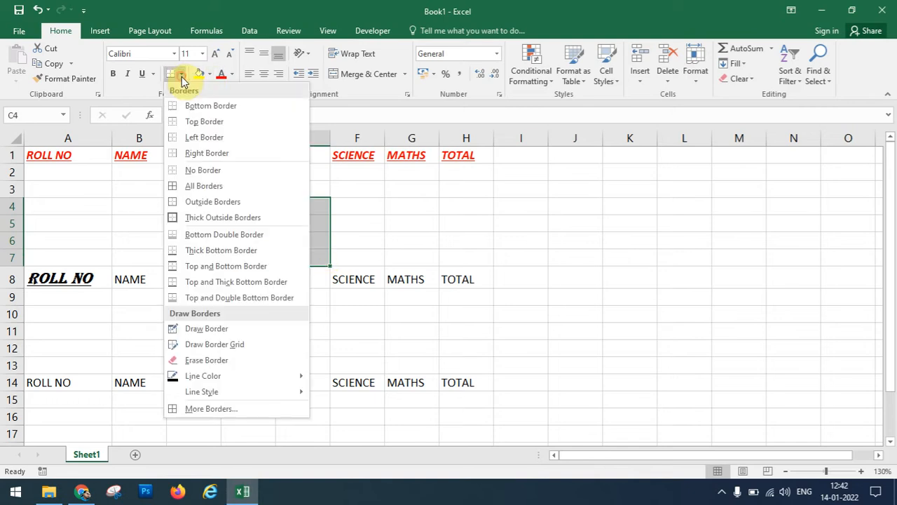
{"action": "left_click", "coordinate": [214, 187]}
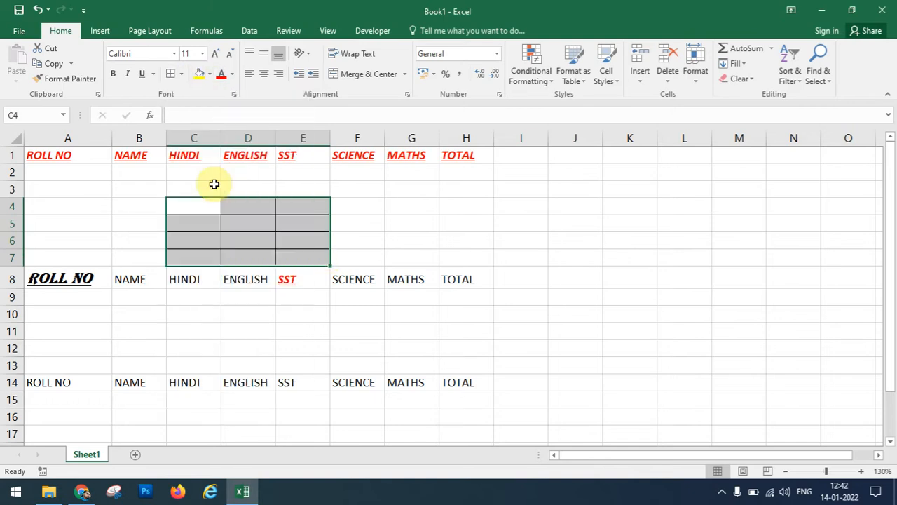
{"action": "left_click", "coordinate": [264, 252]}
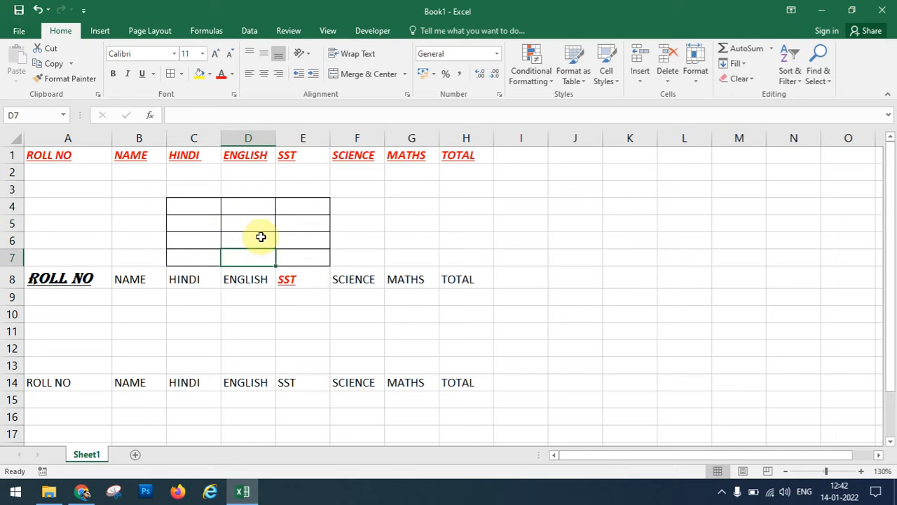
{"action": "left_click_drag", "start_coordinate": [186, 202], "coordinate": [306, 258]}
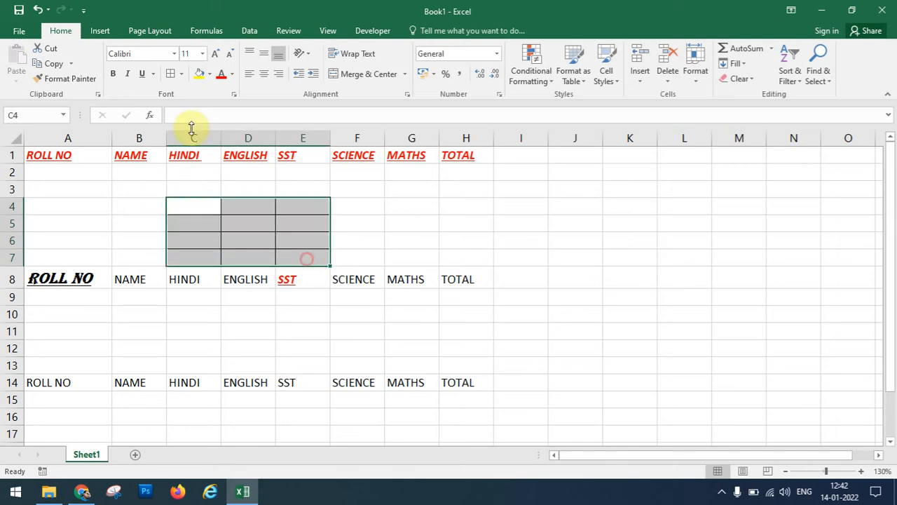
Draw double-line borders around C4:E7 and the HINDI and ENGLISH labels in C8:D8.
{"action": "left_click", "coordinate": [184, 74]}
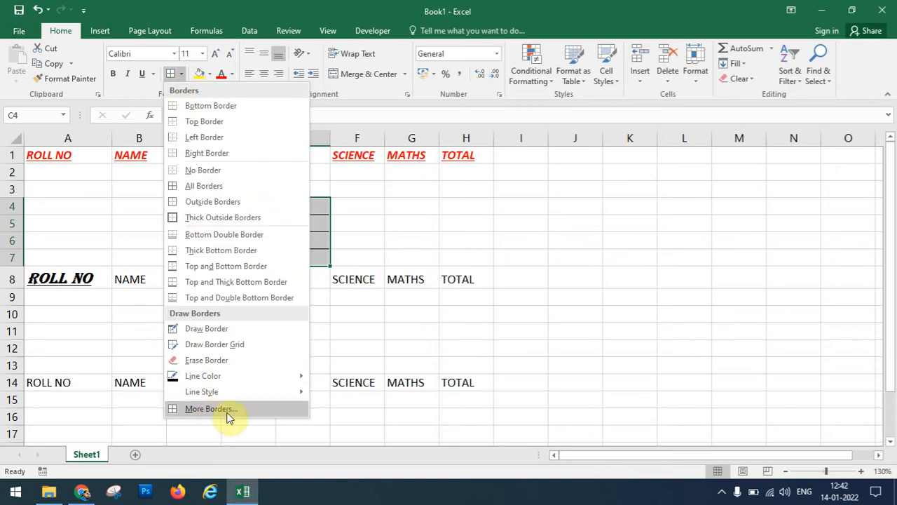
{"action": "mouse_move", "coordinate": [222, 391]}
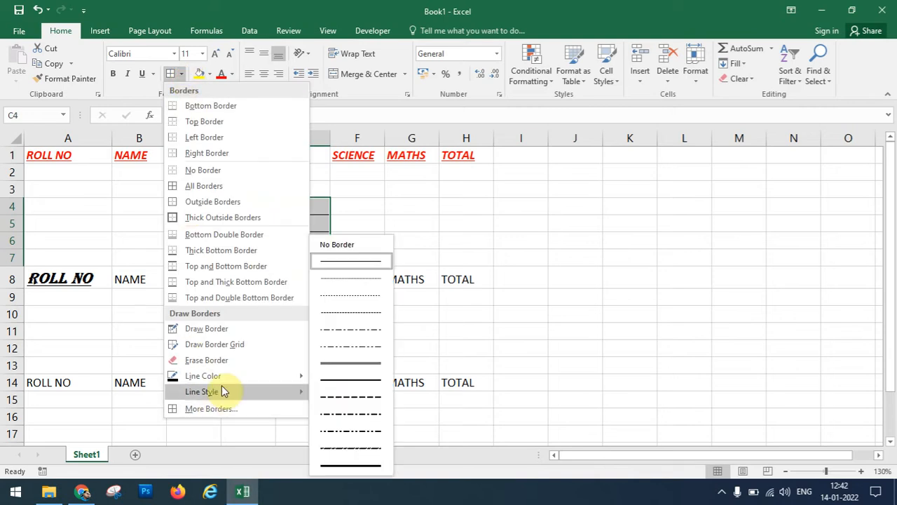
{"action": "left_click", "coordinate": [332, 365]}
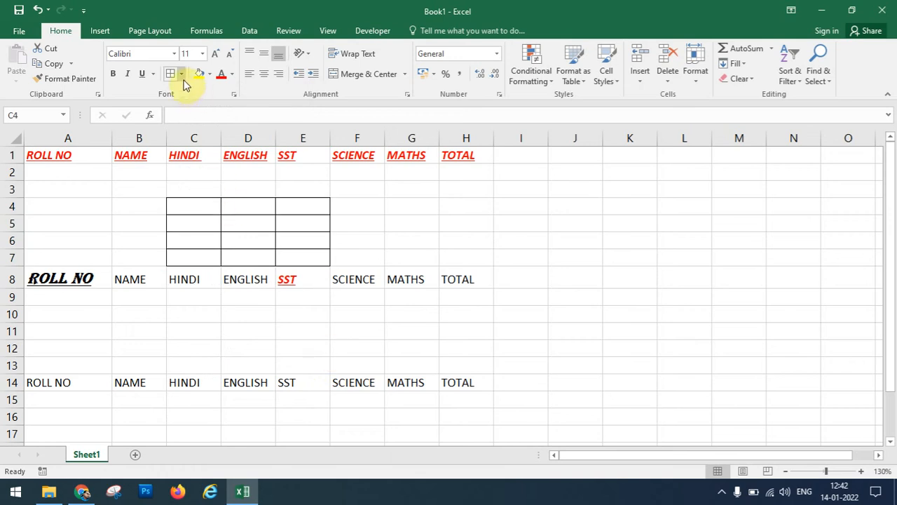
{"action": "mouse_move", "coordinate": [187, 206]}
{"action": "left_mouse_down"}
{"action": "mouse_move", "coordinate": [255, 263]}
{"action": "mouse_move", "coordinate": [327, 259]}
{"action": "left_mouse_up"}
{"action": "left_click_drag", "start_coordinate": [276, 195], "coordinate": [287, 266]}
{"action": "left_click_drag", "start_coordinate": [196, 198], "coordinate": [234, 264]}
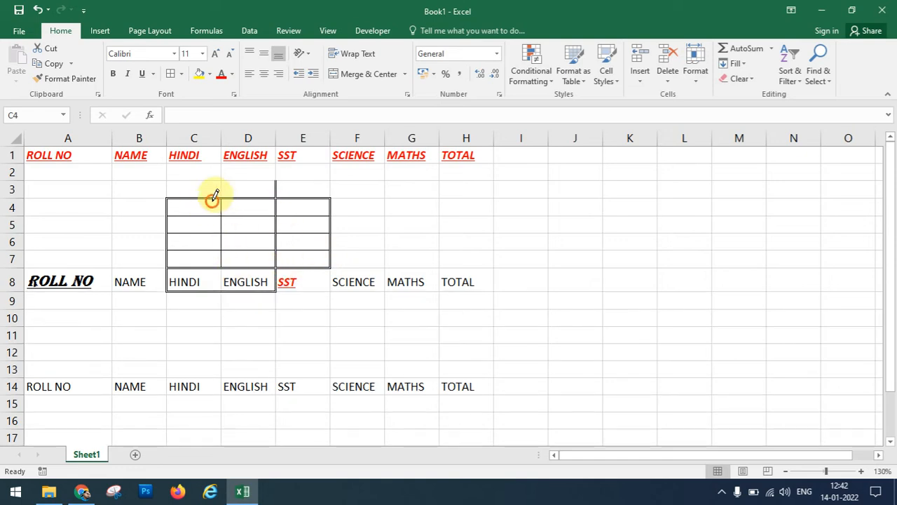
{"action": "mouse_move", "coordinate": [212, 201]}
{"action": "left_mouse_down"}
{"action": "mouse_move", "coordinate": [229, 229]}
{"action": "mouse_move", "coordinate": [209, 230]}
{"action": "mouse_move", "coordinate": [213, 239]}
{"action": "mouse_move", "coordinate": [295, 257]}
{"action": "left_mouse_up"}
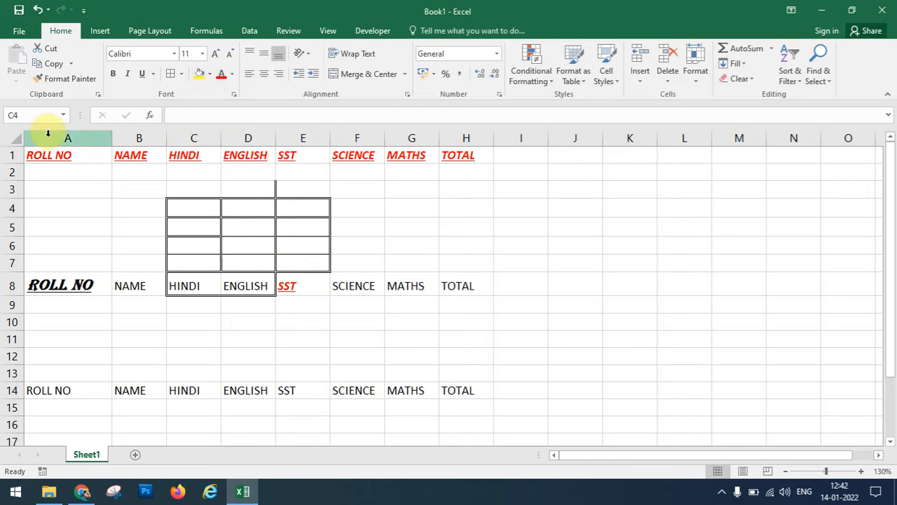
{"action": "left_click", "coordinate": [179, 74]}
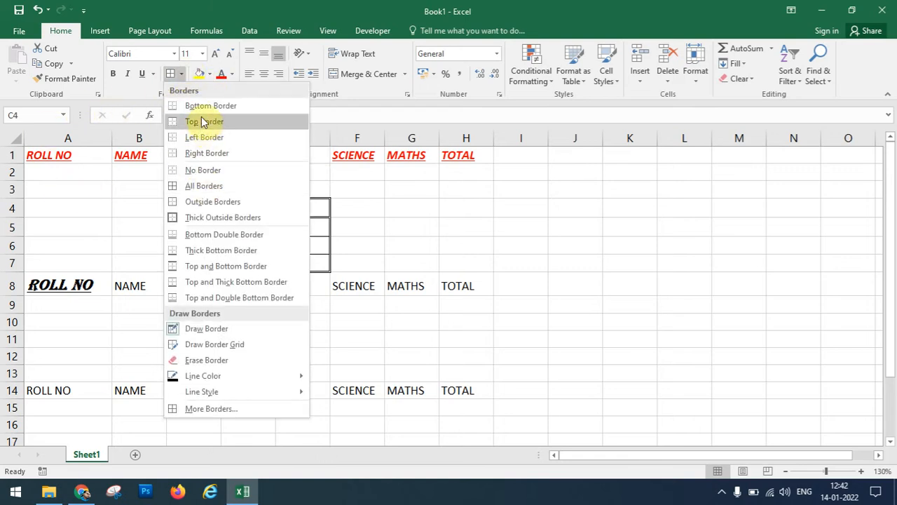
{"action": "left_click", "coordinate": [215, 331]}
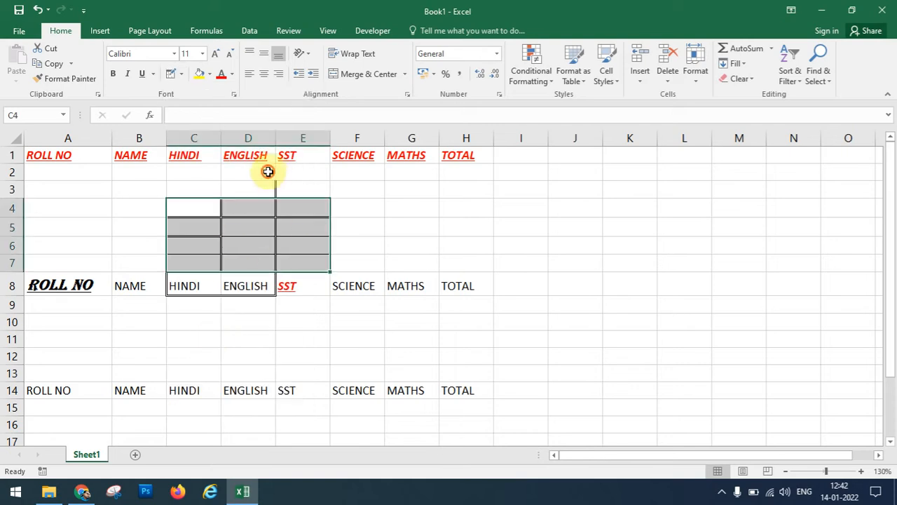
Select the SCIENCE, MATHS and TOTAL headings in F8:H8.
{"action": "left_click", "coordinate": [268, 173]}
{"action": "left_click", "coordinate": [364, 215]}
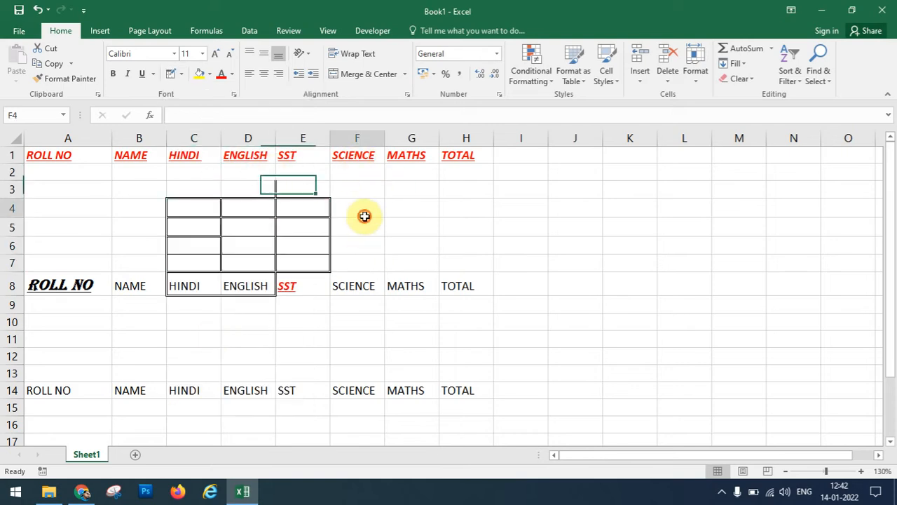
{"action": "left_click_drag", "start_coordinate": [346, 286], "coordinate": [445, 284]}
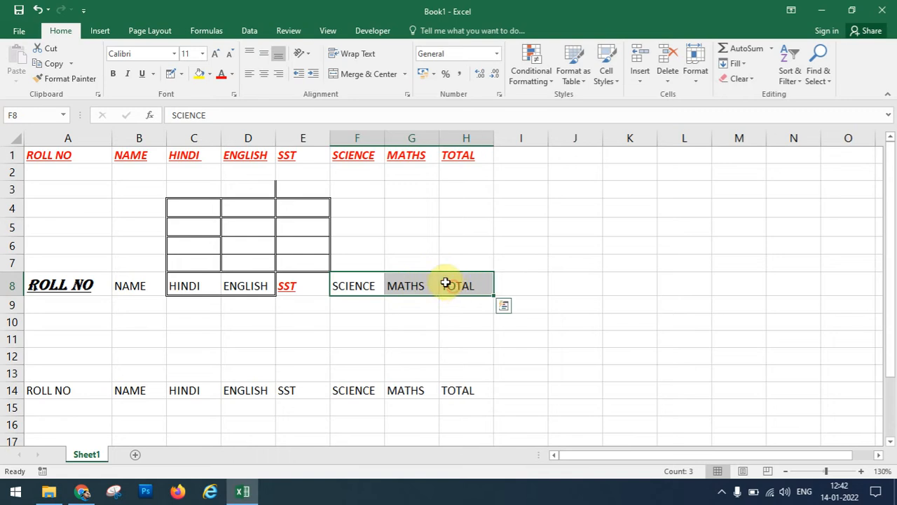
Fill the SCIENCE, MATHS and TOTAL headings in F8:H8 light blue with red text.
{"action": "left_click", "coordinate": [211, 74]}
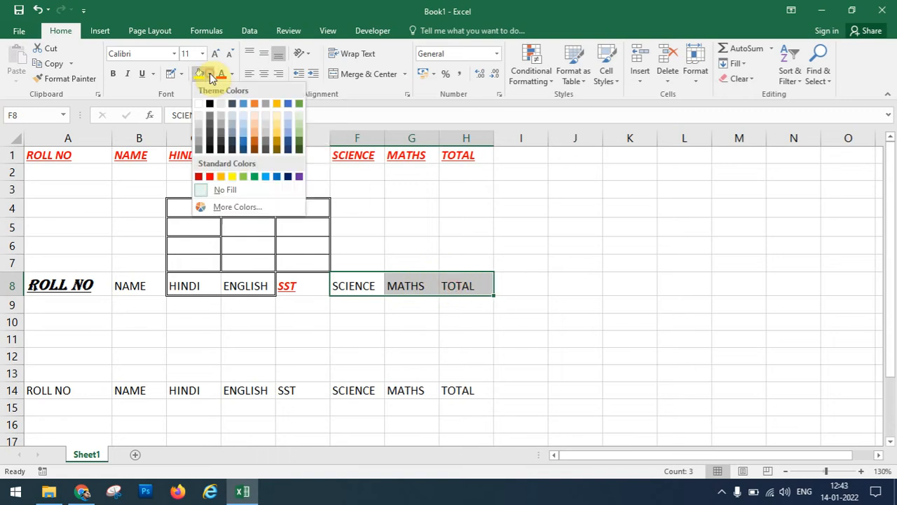
{"action": "left_click", "coordinate": [243, 126]}
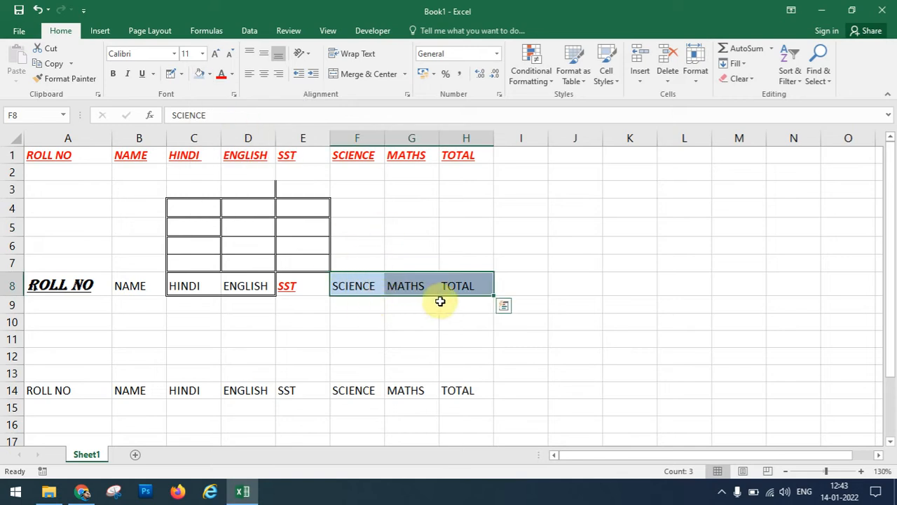
{"action": "left_click", "coordinate": [413, 291]}
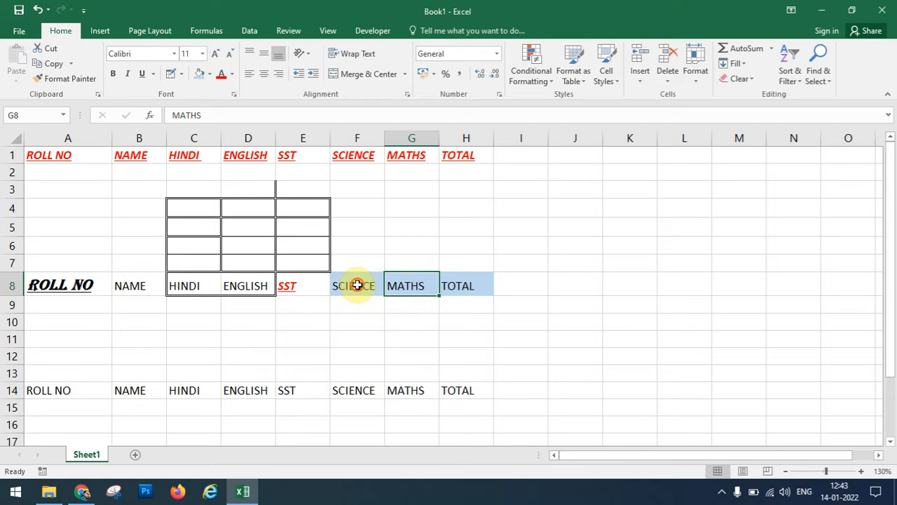
{"action": "left_click_drag", "start_coordinate": [357, 285], "coordinate": [446, 286]}
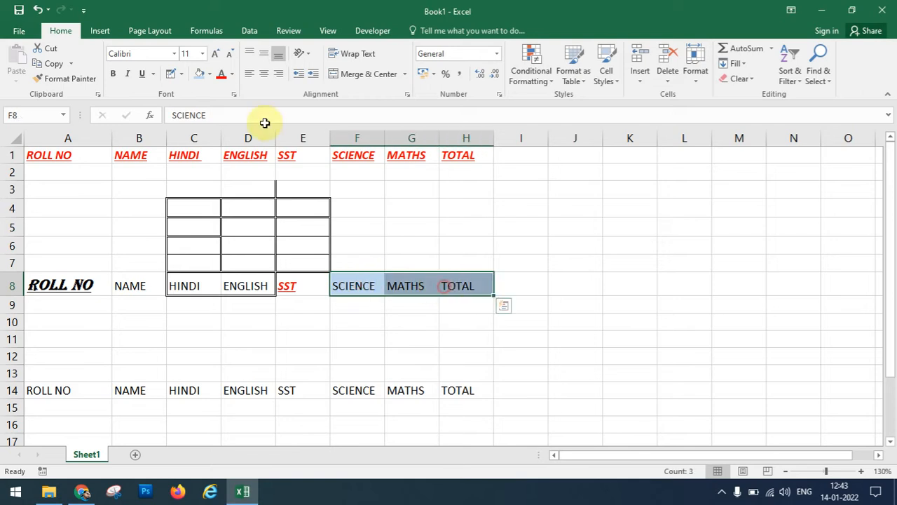
{"action": "left_click", "coordinate": [231, 74]}
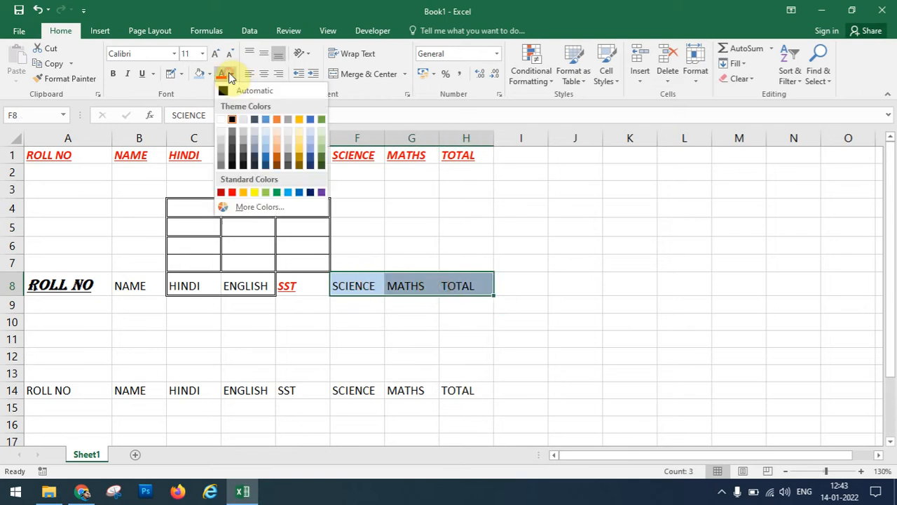
{"action": "left_click", "coordinate": [233, 195]}
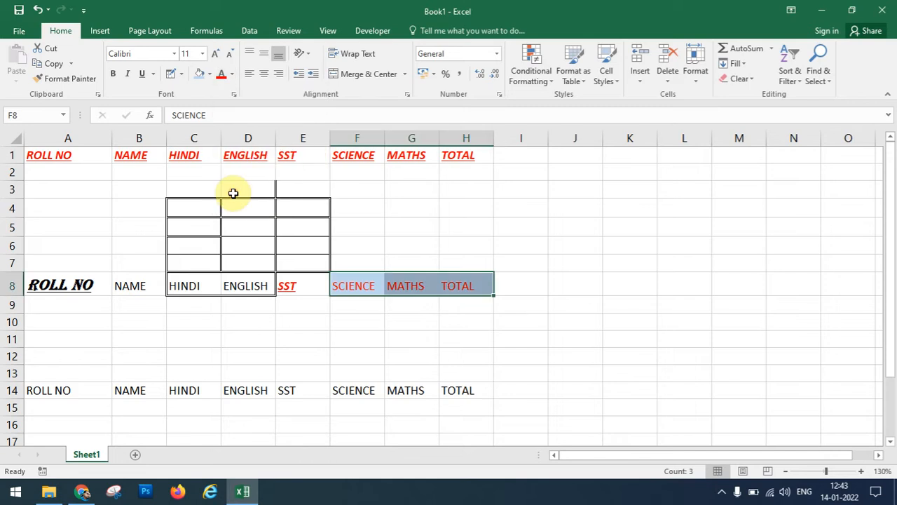
{"action": "left_click", "coordinate": [271, 342]}
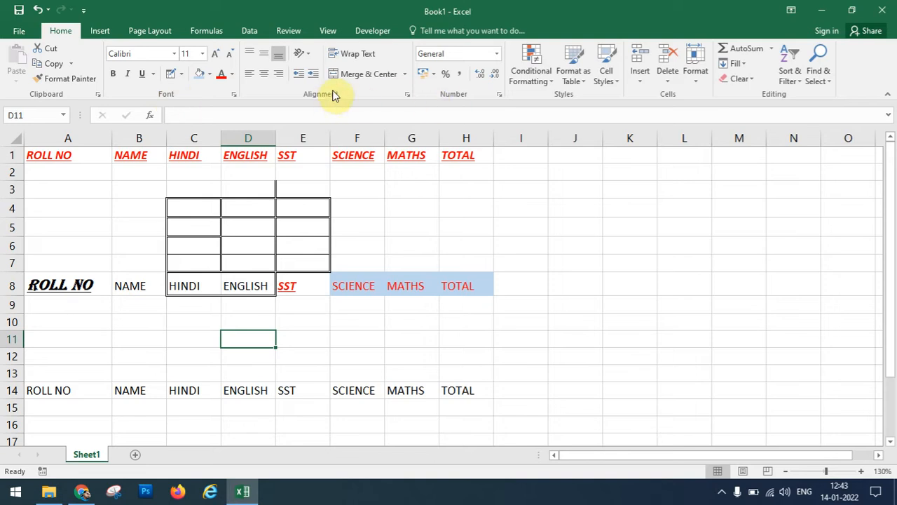
Make row 1 much taller, widen column A, and centre ROLL NO in A1.
{"action": "left_click", "coordinate": [8, 163]}
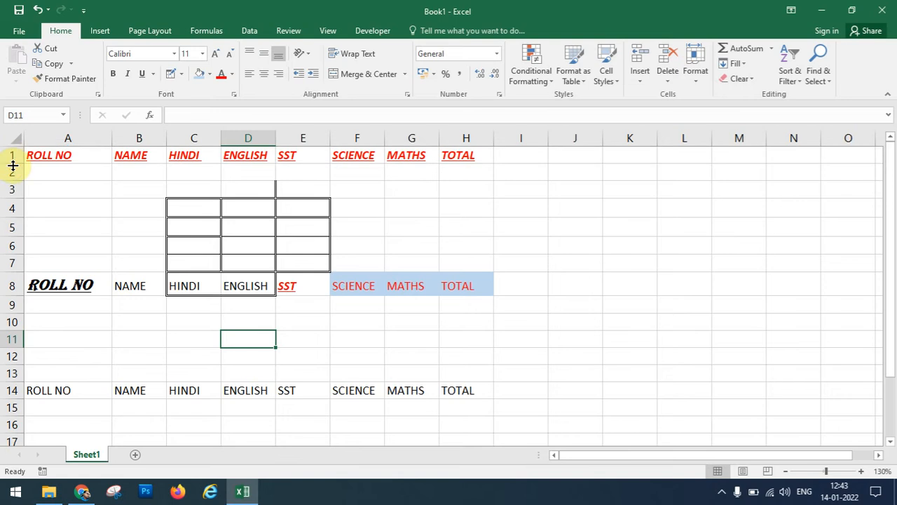
{"action": "left_click_drag", "start_coordinate": [13, 163], "coordinate": [16, 220]}
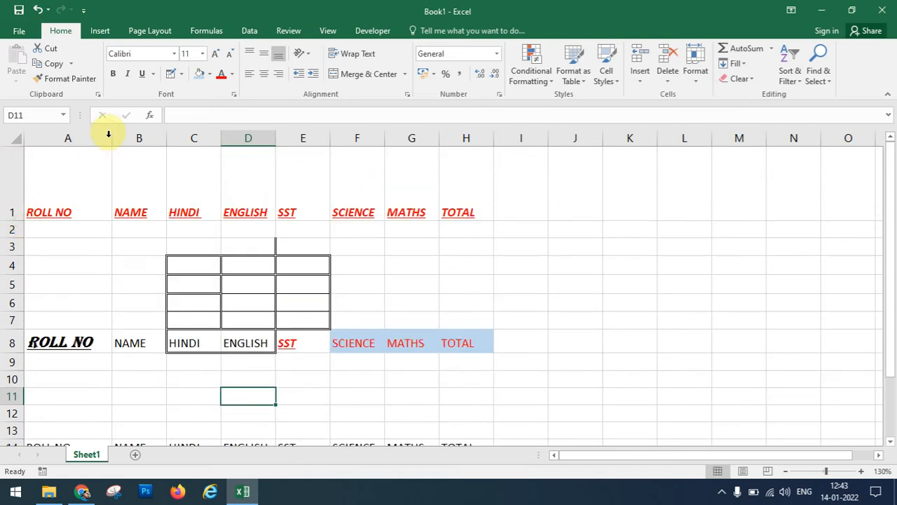
{"action": "left_click_drag", "start_coordinate": [110, 138], "coordinate": [175, 152]}
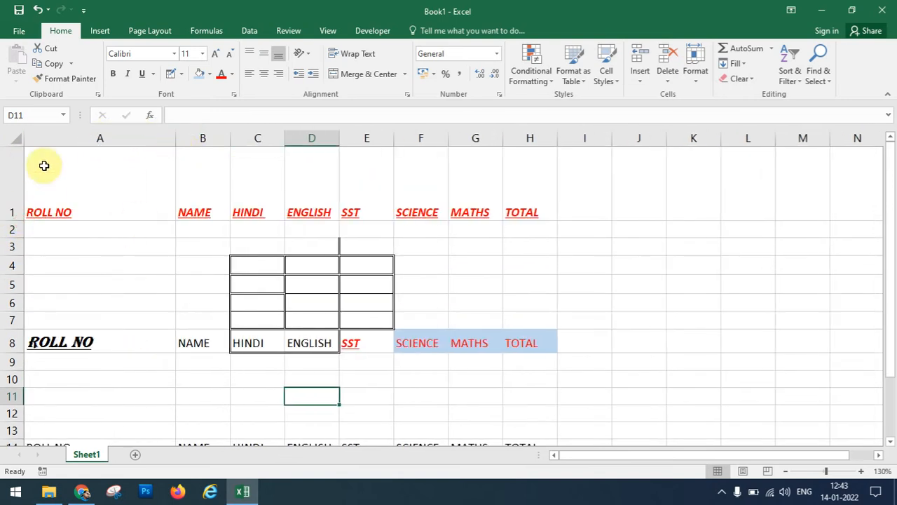
{"action": "left_click", "coordinate": [80, 169]}
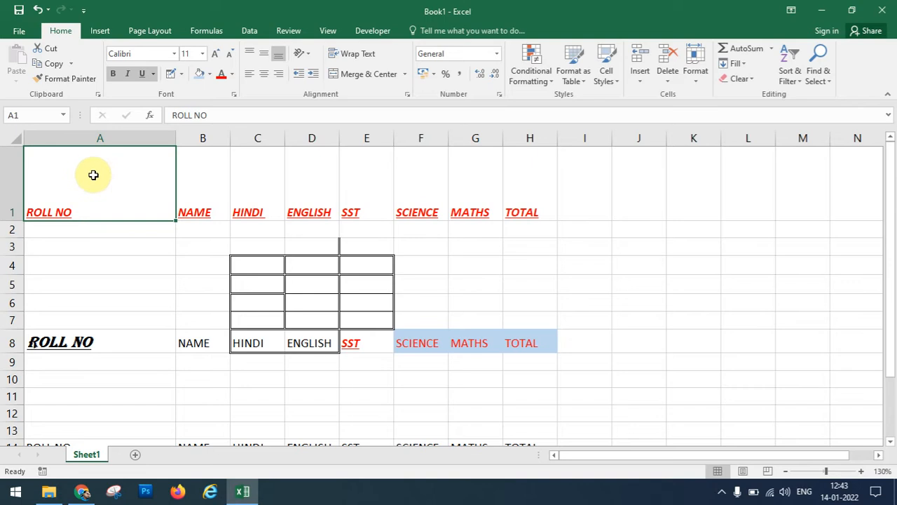
{"action": "left_click", "coordinate": [264, 73]}
Try various alignments on ROLL NO, ending with horizontal centre and middle alignment.
{"action": "left_click", "coordinate": [264, 54]}
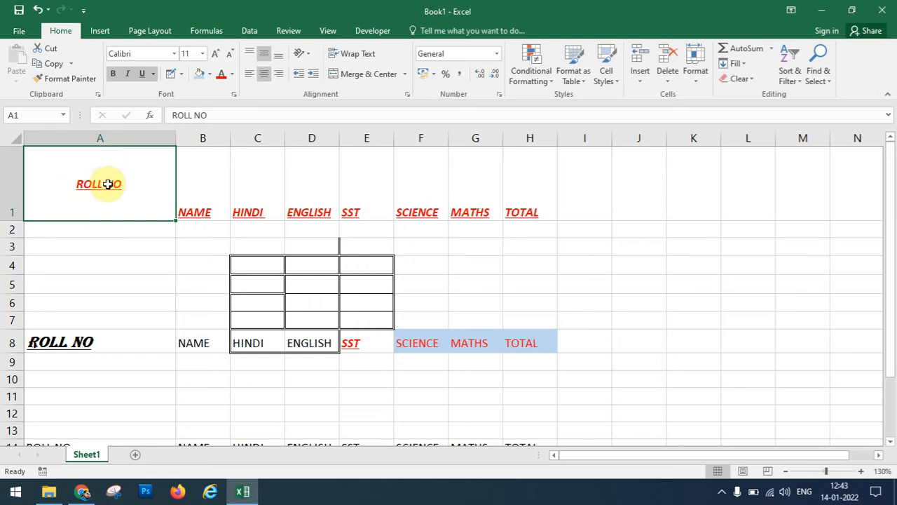
{"action": "left_click", "coordinate": [248, 54]}
{"action": "left_click", "coordinate": [249, 74]}
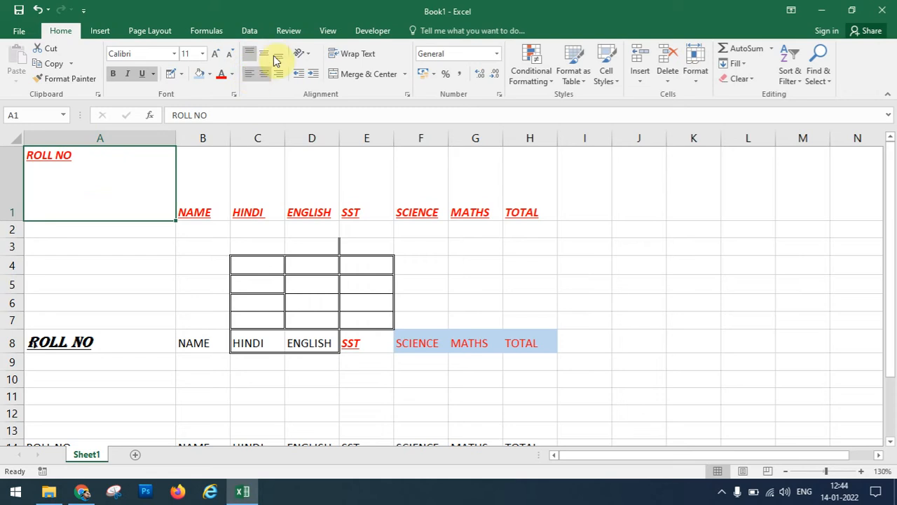
{"action": "left_click", "coordinate": [264, 55]}
{"action": "left_click", "coordinate": [264, 74]}
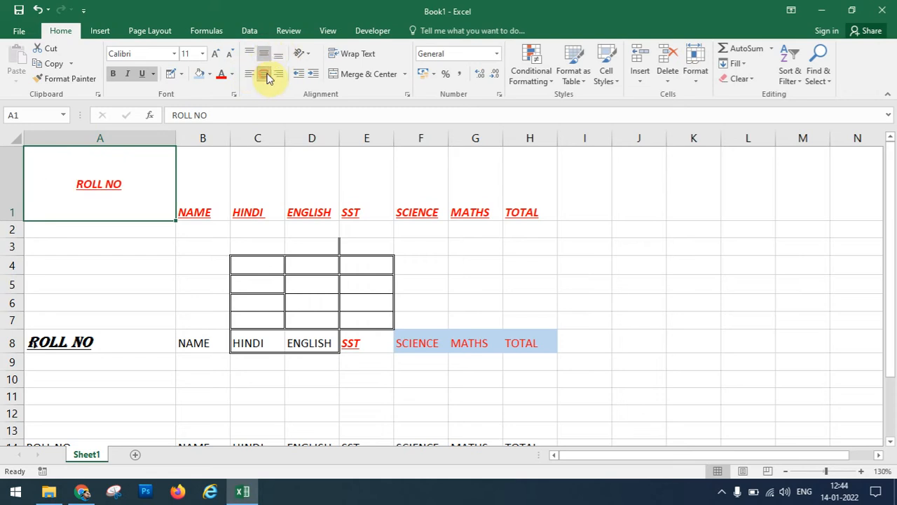
{"action": "left_click", "coordinate": [279, 75]}
{"action": "left_click", "coordinate": [278, 54]}
{"action": "left_click", "coordinate": [263, 75]}
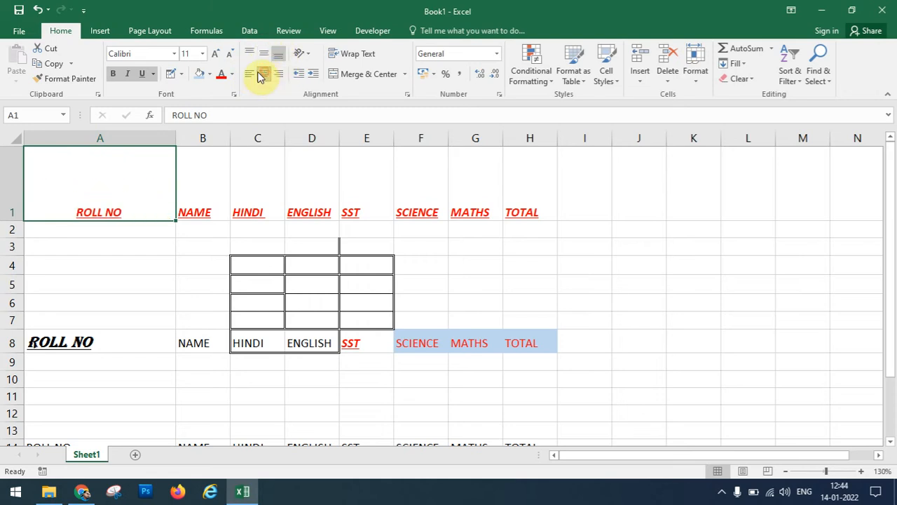
{"action": "left_click", "coordinate": [251, 75]}
{"action": "left_click", "coordinate": [264, 75]}
{"action": "left_click", "coordinate": [263, 57]}
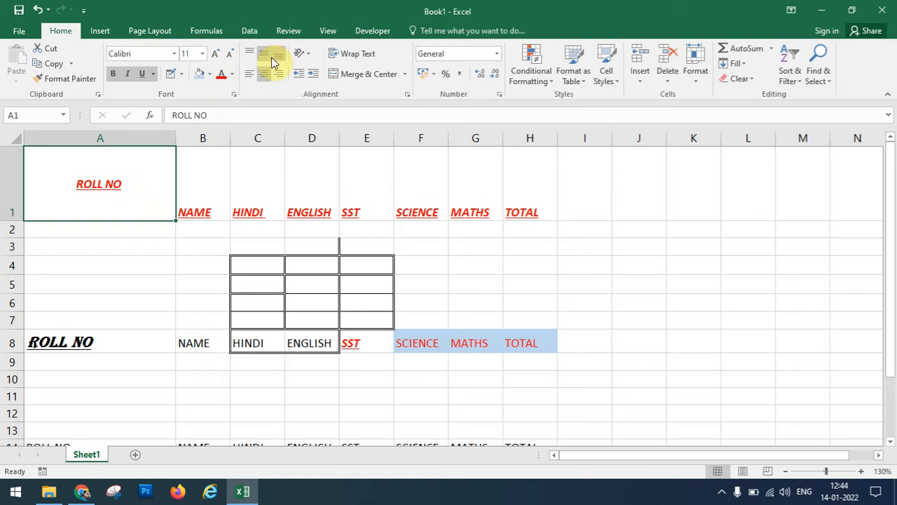
Try Vertical Text and Rotate Text Up orientations on ROLL NO in A1.
{"action": "left_click", "coordinate": [313, 61]}
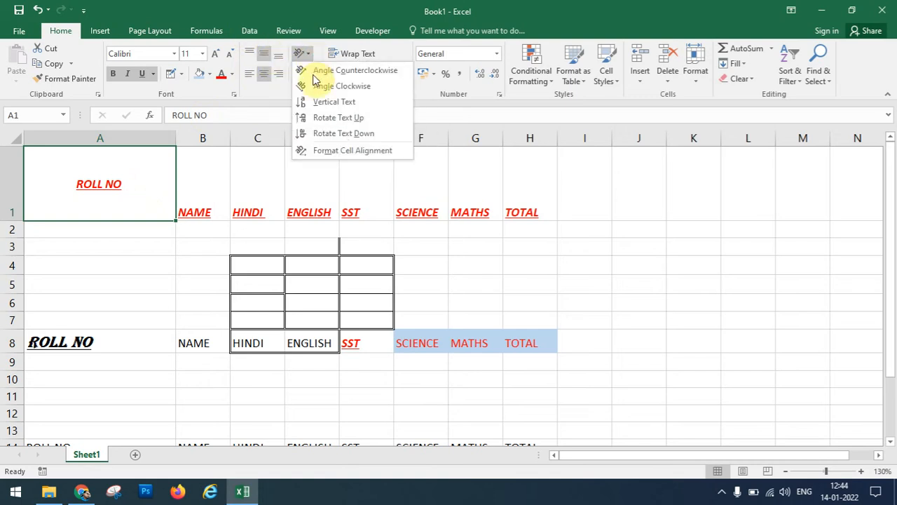
{"action": "left_click", "coordinate": [329, 107]}
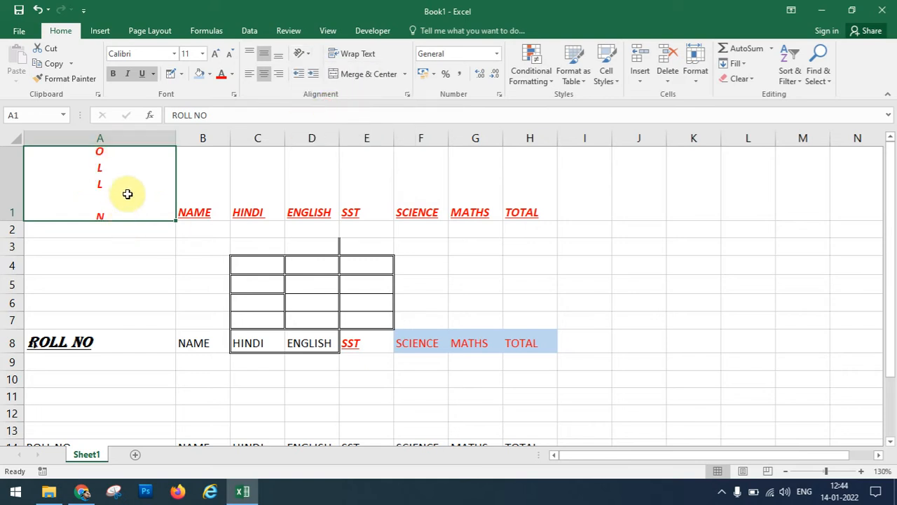
{"action": "left_click", "coordinate": [309, 55]}
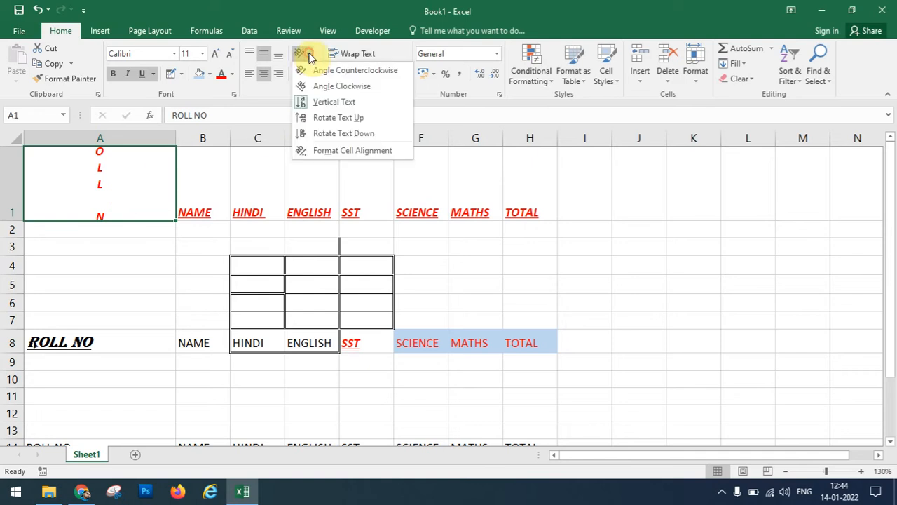
{"action": "left_click", "coordinate": [339, 125]}
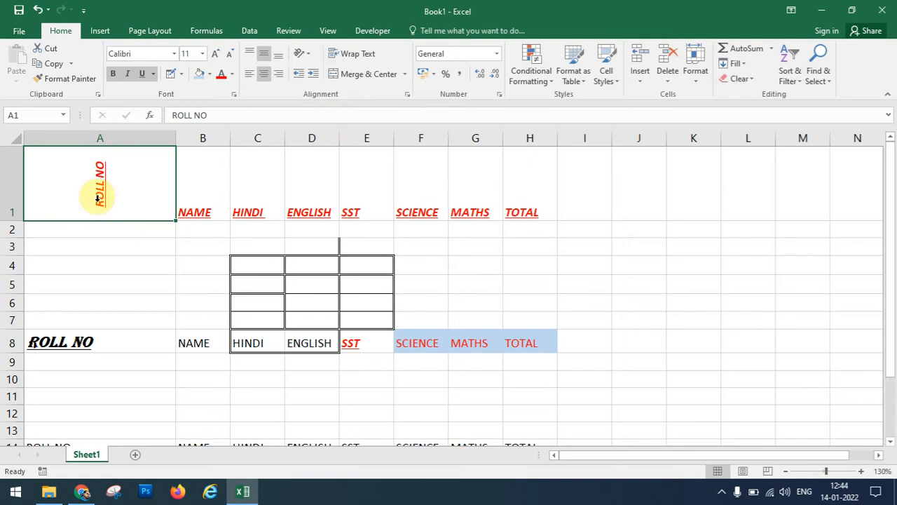
{"action": "left_click", "coordinate": [307, 55]}
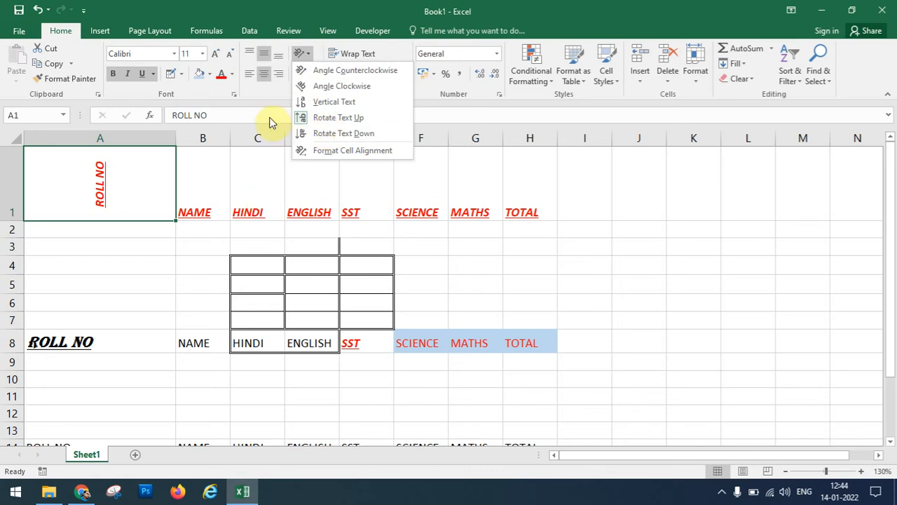
{"action": "left_click", "coordinate": [265, 92]}
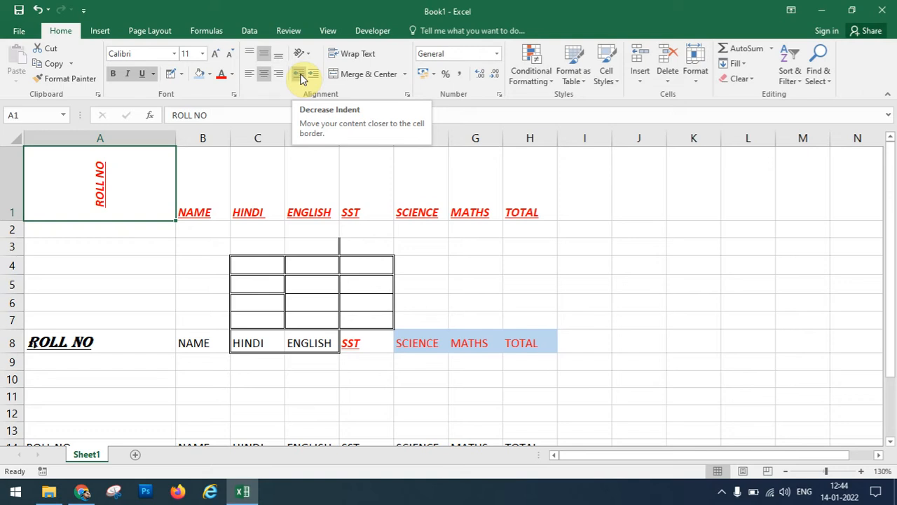
Narrow column A and return ROLL NO to horizontal, left-aligned text.
{"action": "left_click_drag", "start_coordinate": [174, 142], "coordinate": [88, 143]}
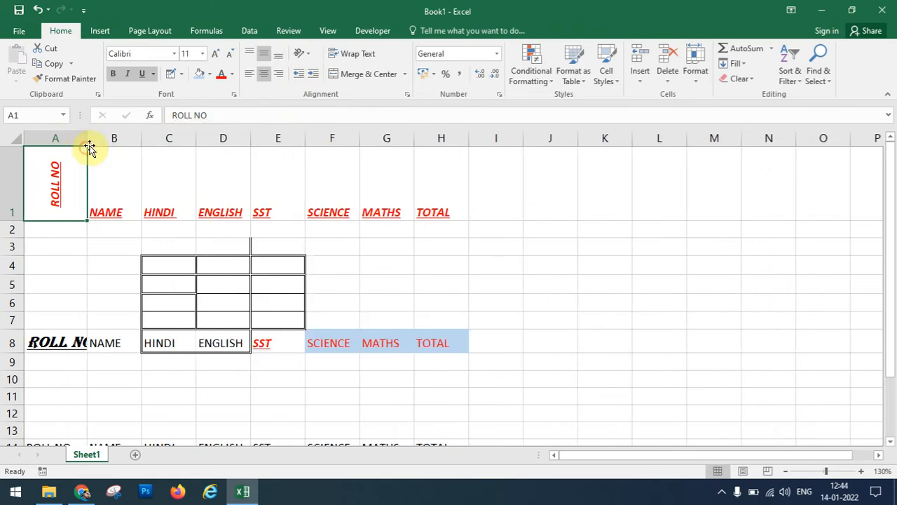
{"action": "left_click", "coordinate": [302, 54]}
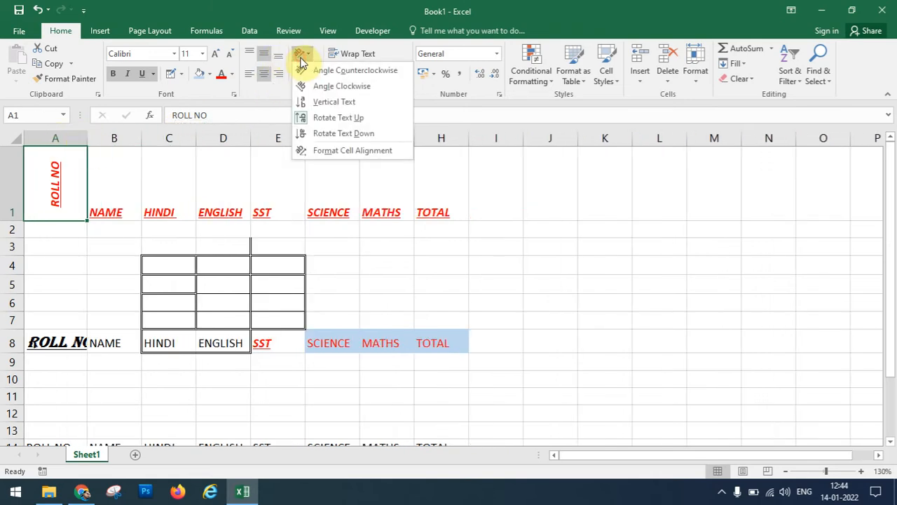
{"action": "left_click", "coordinate": [312, 116]}
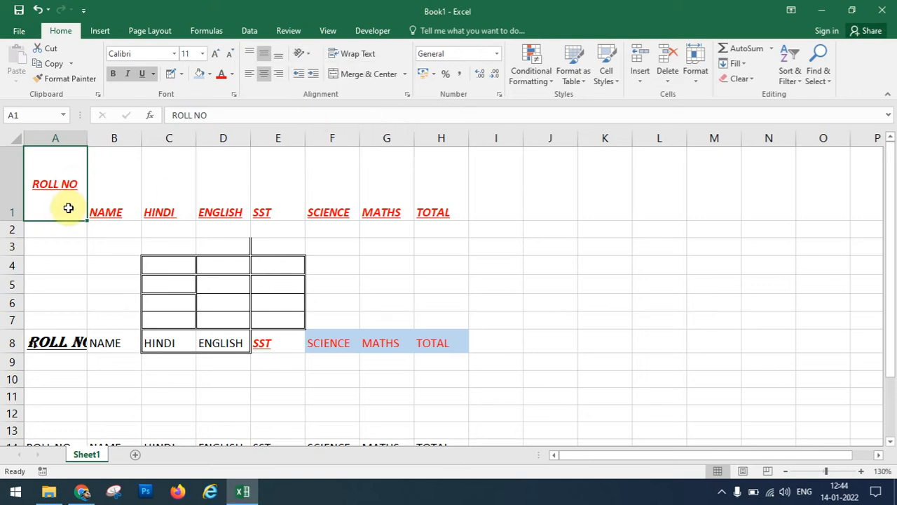
{"action": "left_click", "coordinate": [249, 74]}
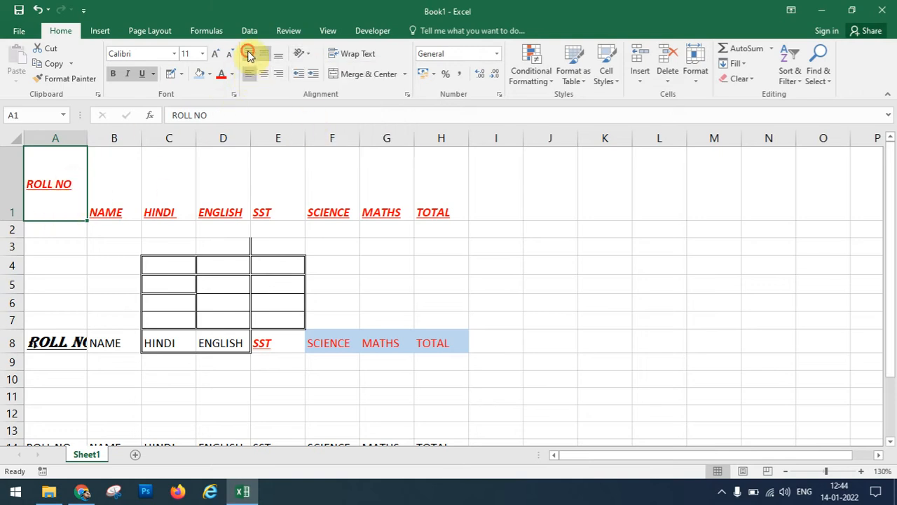
Top-align ROLL NO in A1, widen column A, then step its indent up and back down.
{"action": "left_click", "coordinate": [248, 55]}
{"action": "left_click_drag", "start_coordinate": [87, 138], "coordinate": [126, 135]}
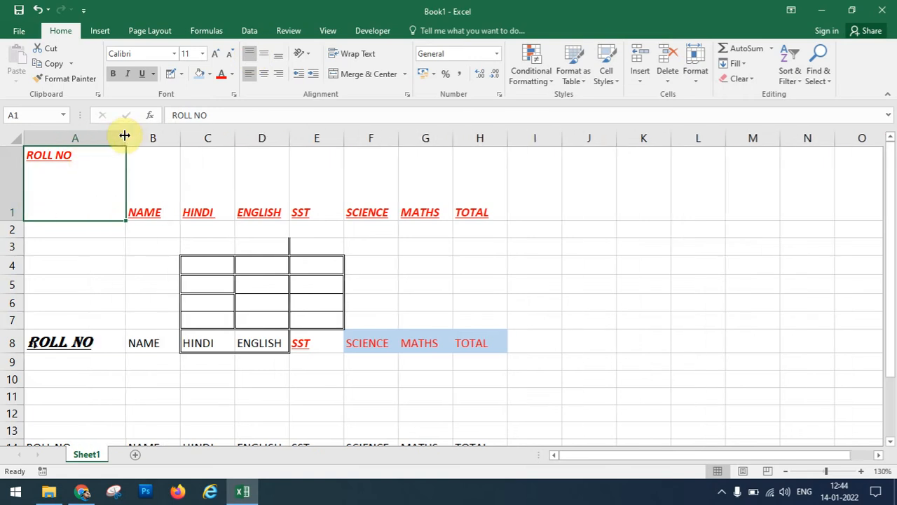
{"action": "left_click", "coordinate": [313, 75]}
{"action": "left_click", "coordinate": [314, 74]}
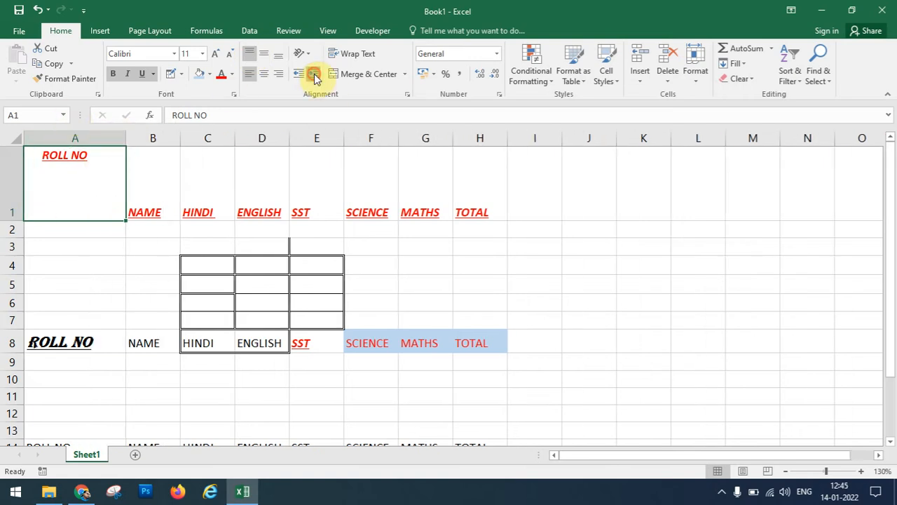
{"action": "left_click", "coordinate": [313, 75]}
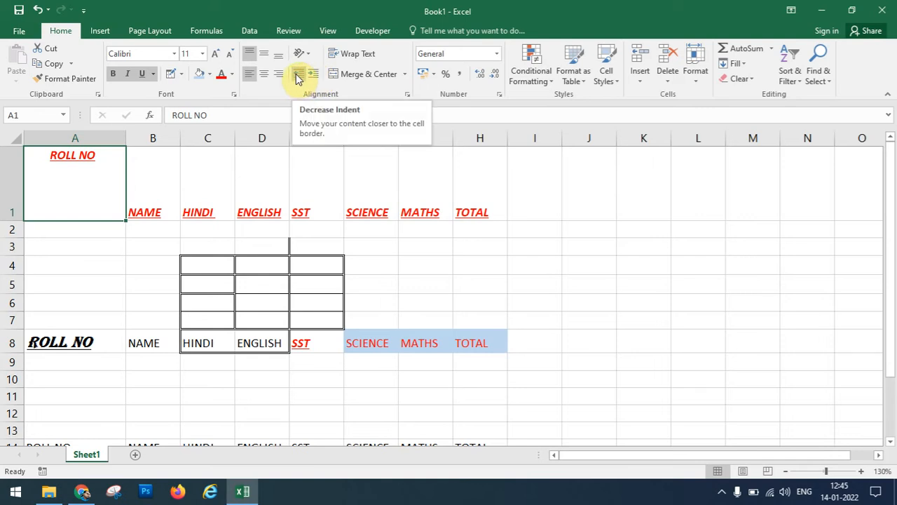
{"action": "left_click", "coordinate": [296, 76]}
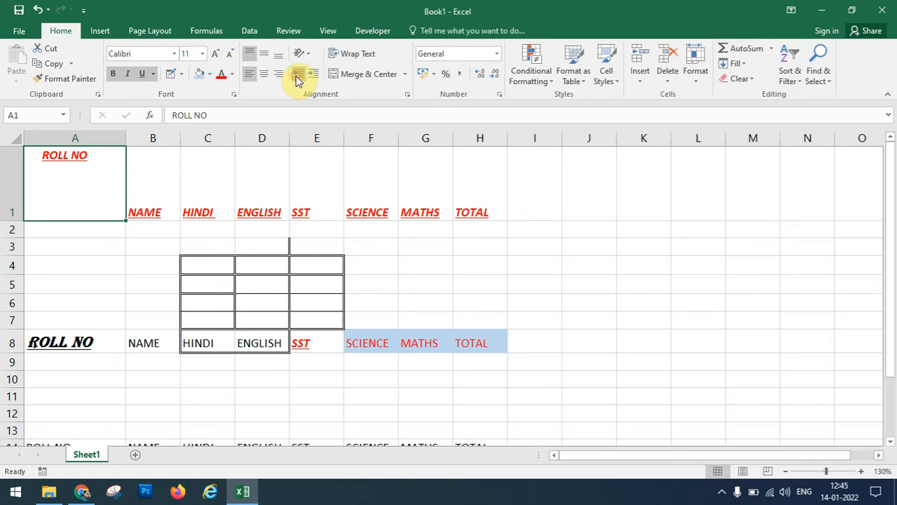
{"action": "left_click", "coordinate": [297, 75]}
{"action": "left_click", "coordinate": [317, 74]}
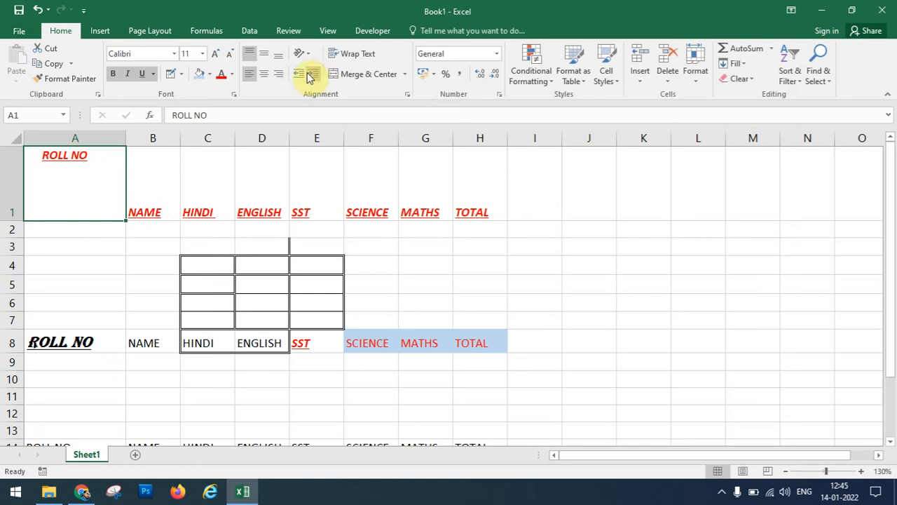
{"action": "left_click", "coordinate": [300, 75]}
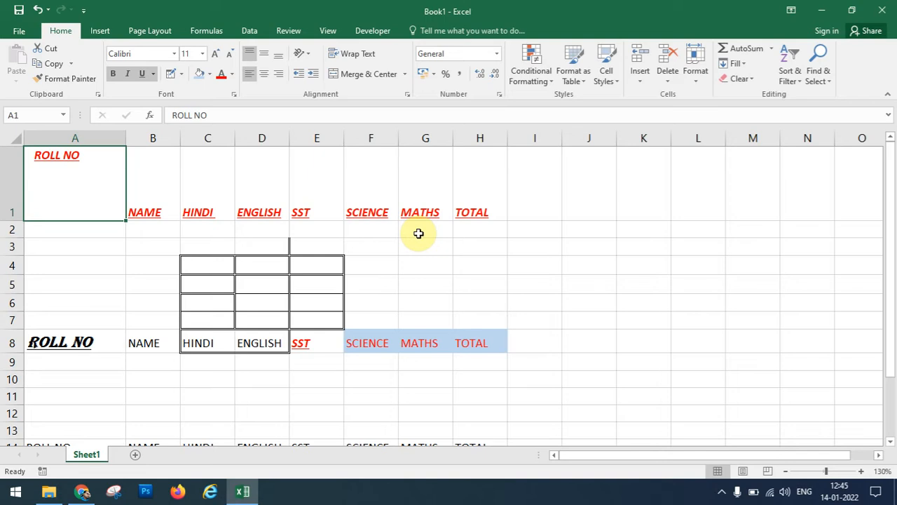
Type CANDIDATE NAME into I1 and FATHERS NAME into J1, then reselect I1.
{"action": "left_click", "coordinate": [527, 200]}
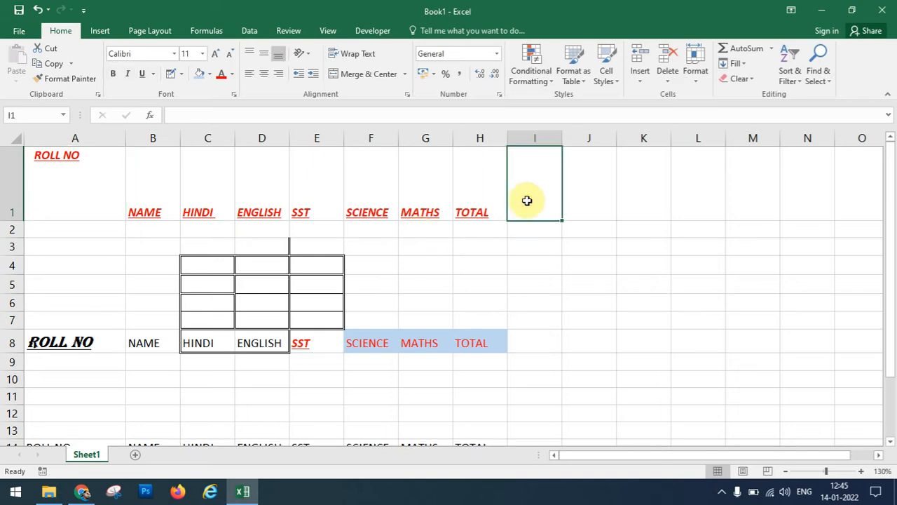
{"action": "type", "text": "CANDIDA"}
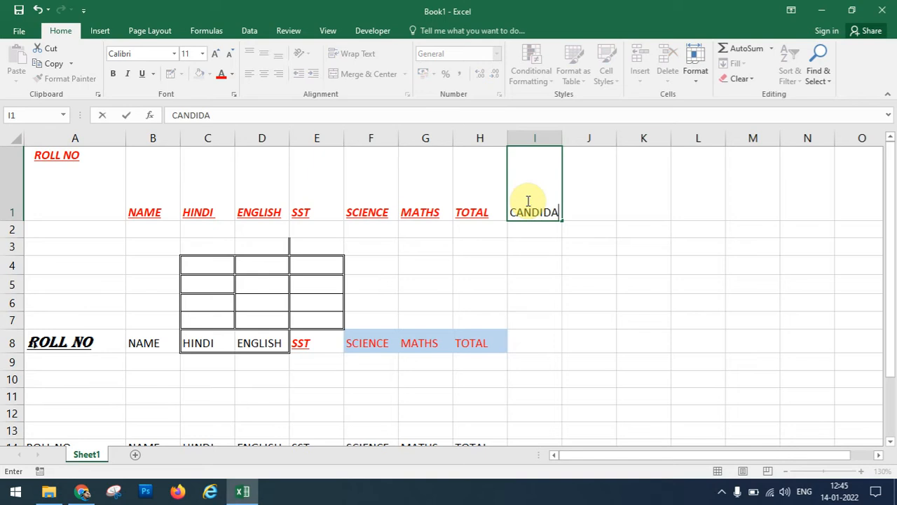
{"action": "type", "text": "TE NAME"}
{"action": "key", "text": "Tab"}
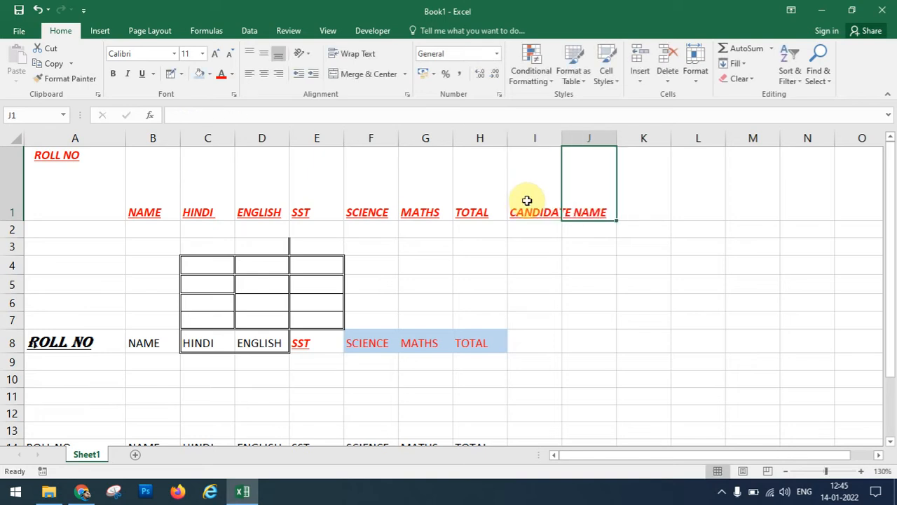
{"action": "left_click", "coordinate": [537, 209]}
{"action": "left_click", "coordinate": [598, 196]}
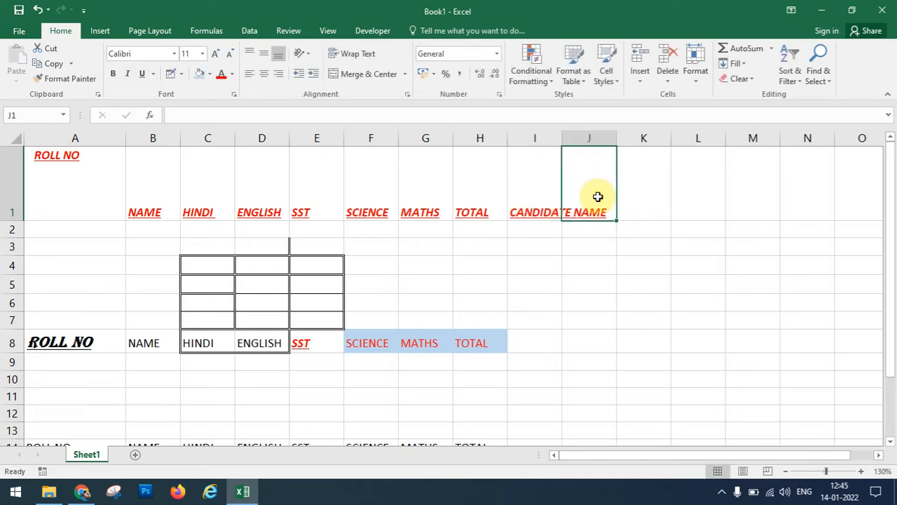
{"action": "type", "text": "FATHERS "}
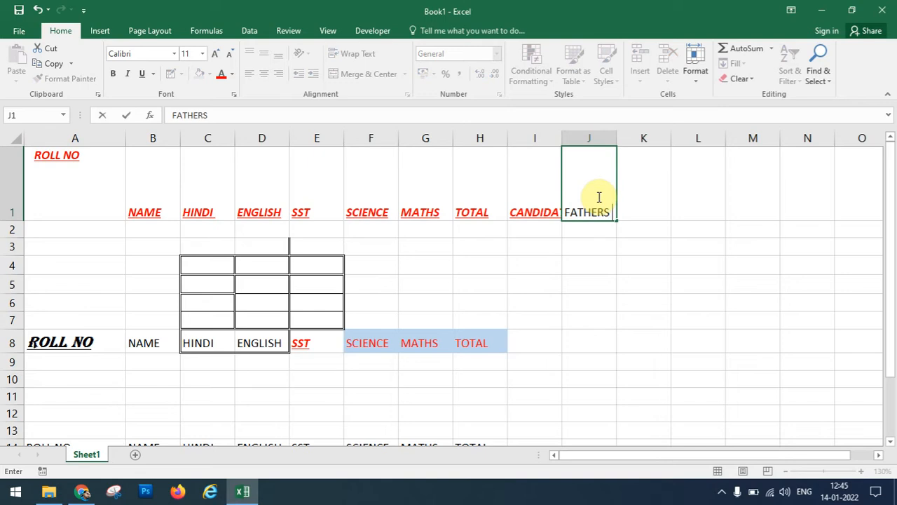
{"action": "type", "text": "NAME"}
{"action": "key", "text": "Return"}
{"action": "left_click", "coordinate": [537, 203]}
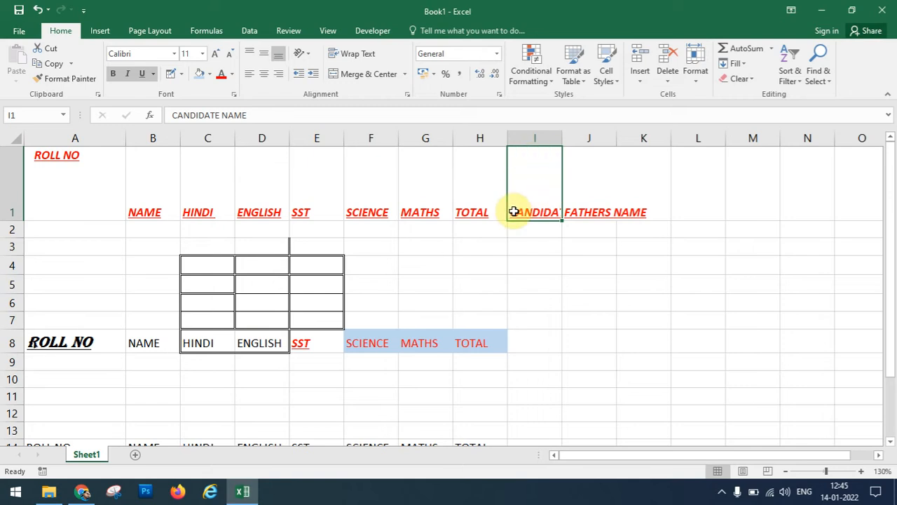
Widen column I and wrap CANDIDATE NAME in I1, centring it horizontally and vertically.
{"action": "mouse_move", "coordinate": [568, 136]}
{"action": "left_mouse_down"}
{"action": "mouse_move", "coordinate": [631, 150]}
{"action": "mouse_move", "coordinate": [636, 138]}
{"action": "mouse_move", "coordinate": [573, 142]}
{"action": "left_mouse_up"}
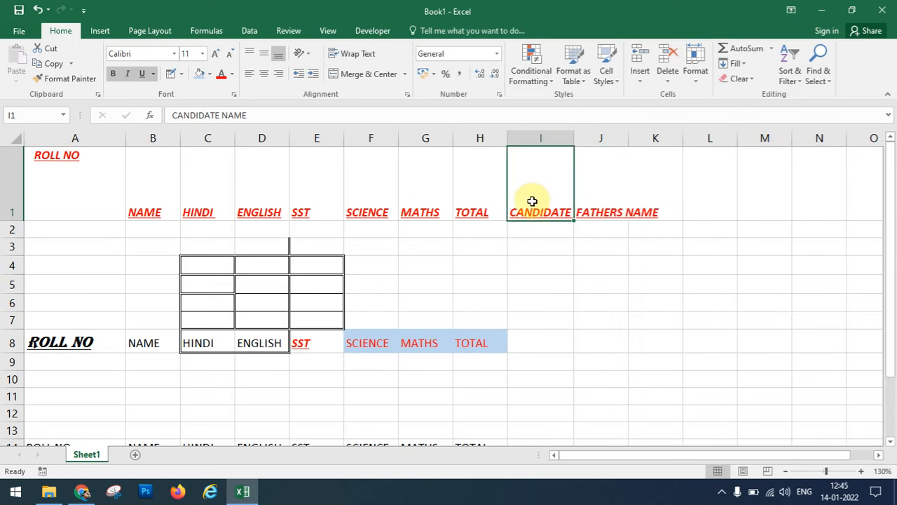
{"action": "left_click", "coordinate": [358, 54]}
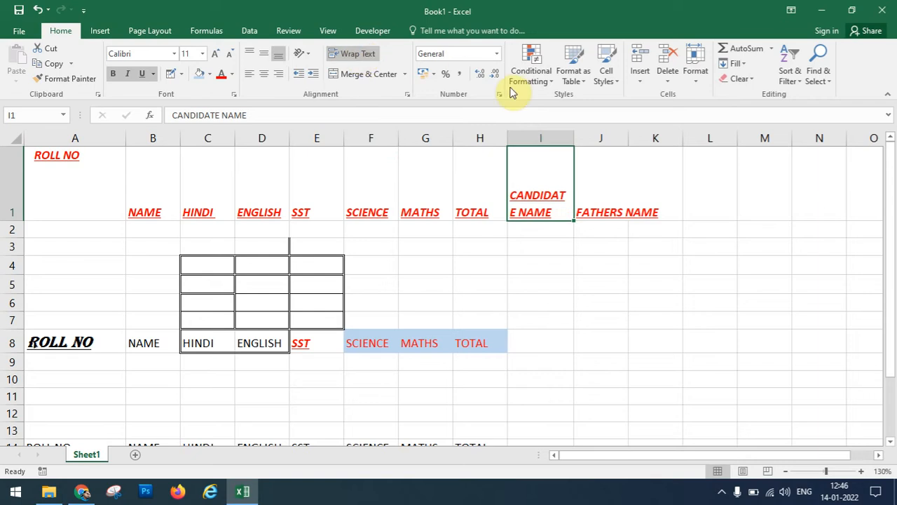
{"action": "left_click_drag", "start_coordinate": [577, 136], "coordinate": [581, 136]}
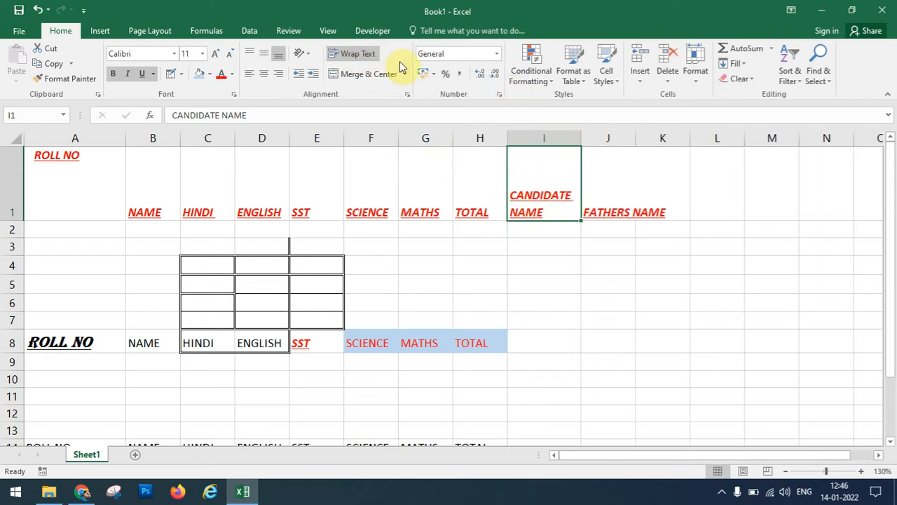
{"action": "left_click", "coordinate": [262, 74]}
{"action": "left_click", "coordinate": [264, 54]}
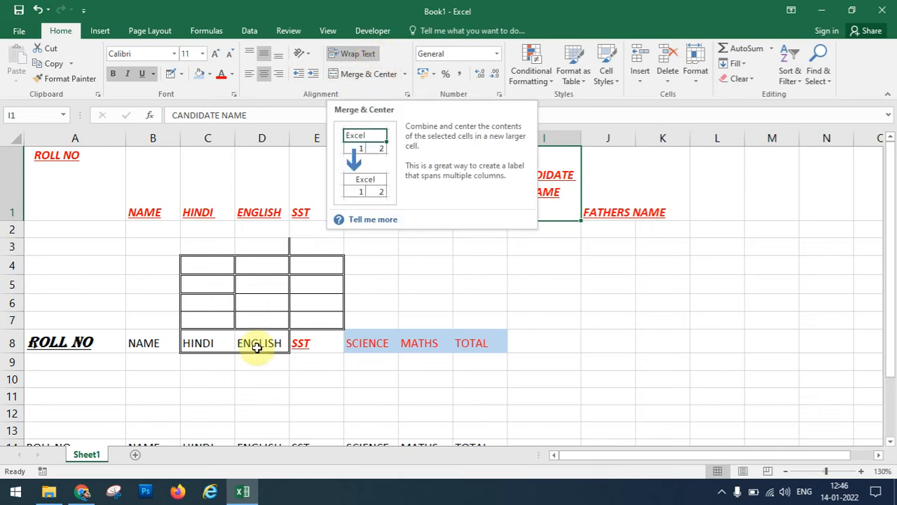
{"action": "left_click", "coordinate": [201, 399]}
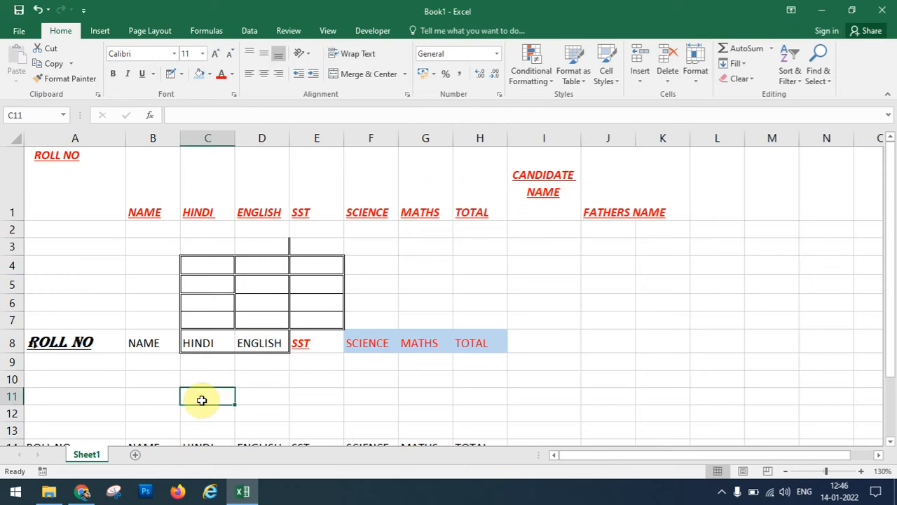
Merge and centre A2:H4, then enter ASD in the merged cell.
{"action": "left_click_drag", "start_coordinate": [54, 226], "coordinate": [472, 277]}
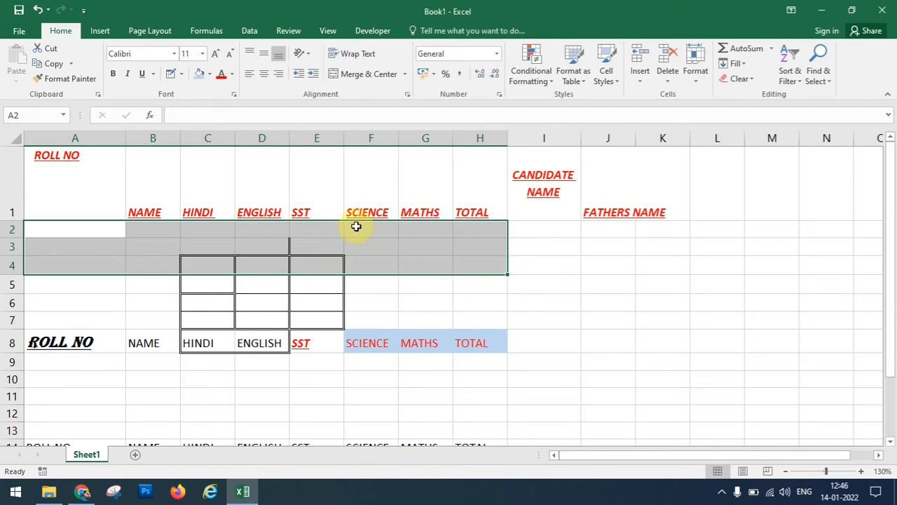
{"action": "left_click", "coordinate": [364, 73]}
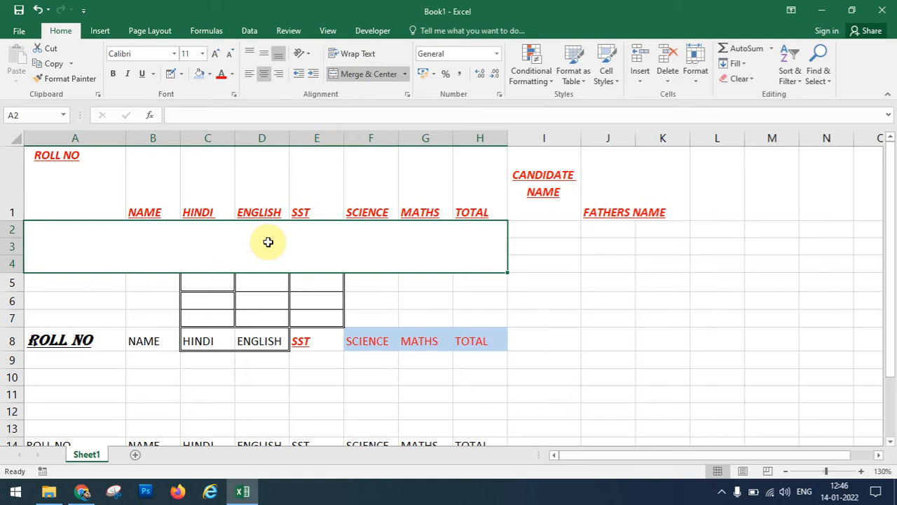
{"action": "type", "text": "ASD"}
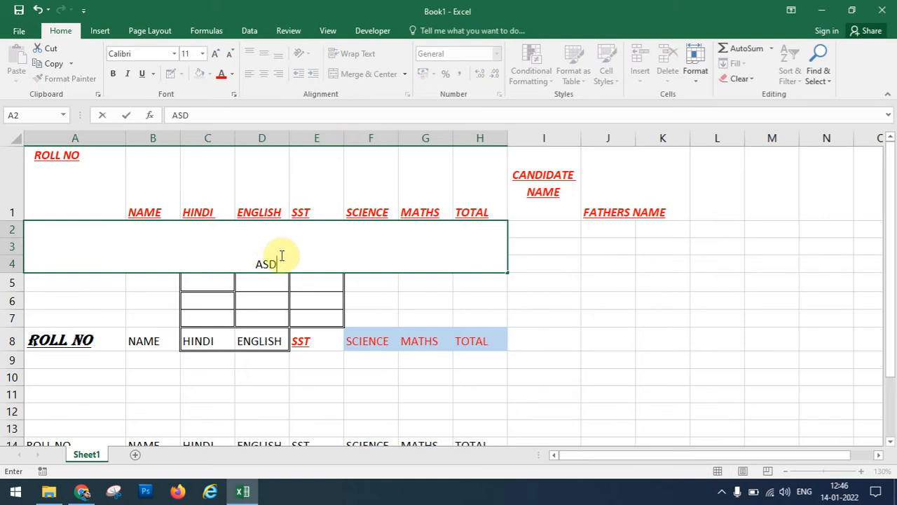
{"action": "left_click", "coordinate": [468, 297]}
{"action": "left_click", "coordinate": [274, 244]}
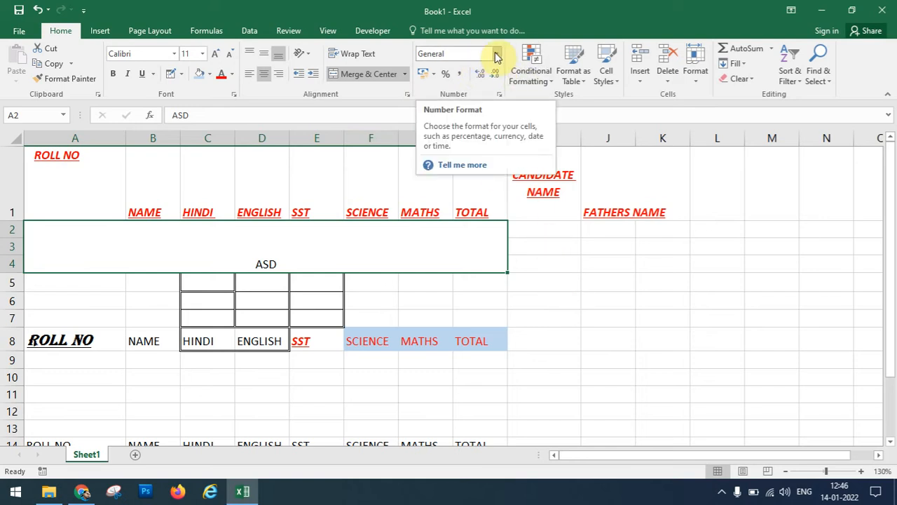
Enter the date 1-1-2021 in I6, switch it from Short Date to Long Date, and auto-fit column I.
{"action": "left_click", "coordinate": [554, 297]}
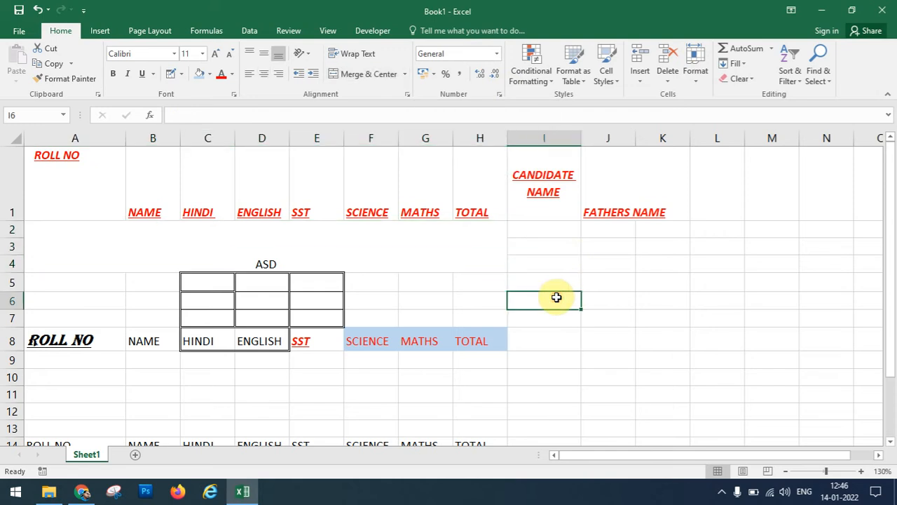
{"action": "left_click", "coordinate": [496, 53]}
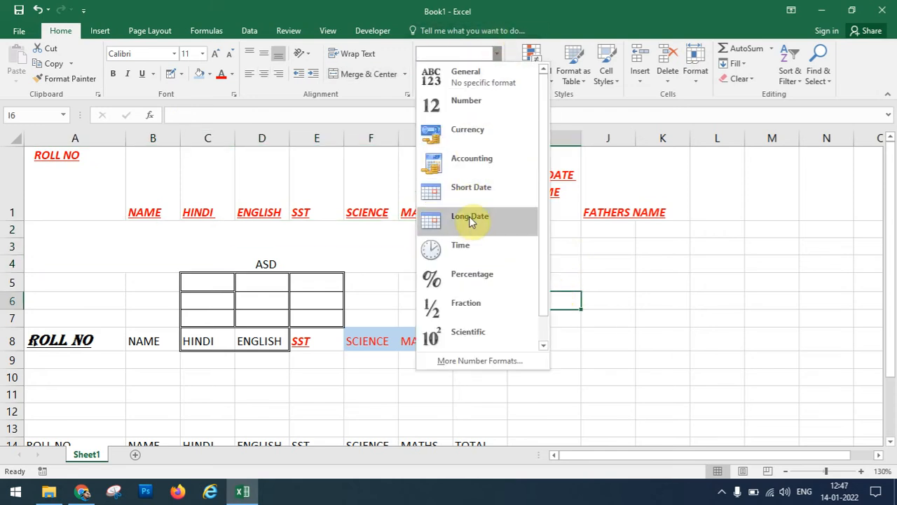
{"action": "left_click", "coordinate": [466, 187]}
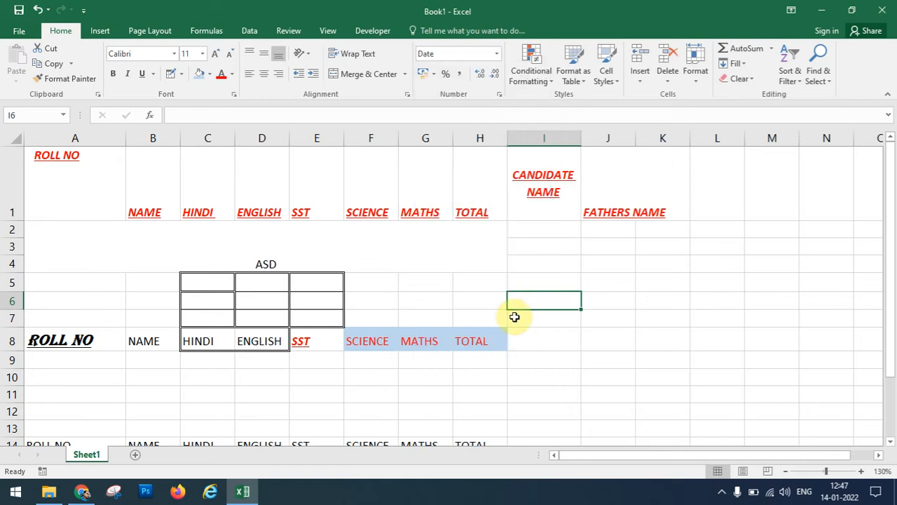
{"action": "type", "text": "1-1-29"}
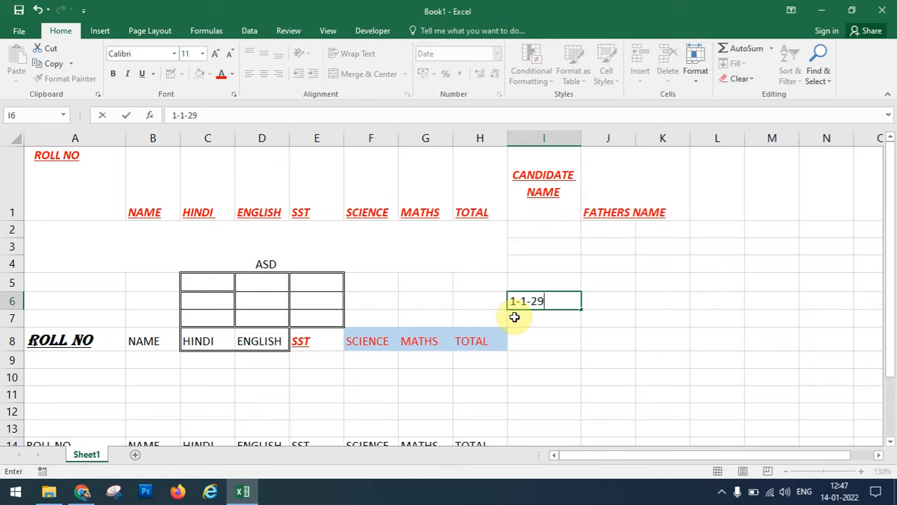
{"action": "key", "text": "BackSpace"}
{"action": "type", "text": "021"}
{"action": "key", "text": "Return"}
{"action": "left_click", "coordinate": [515, 301]}
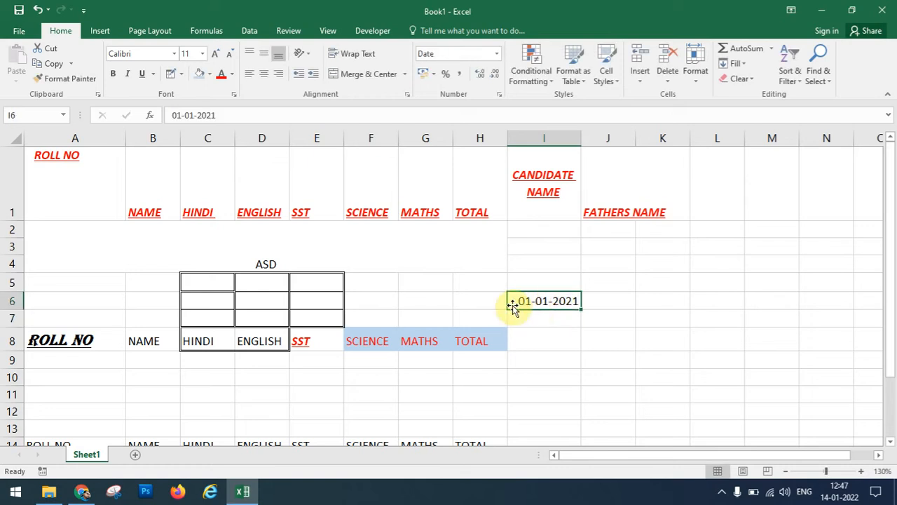
{"action": "left_click", "coordinate": [495, 56]}
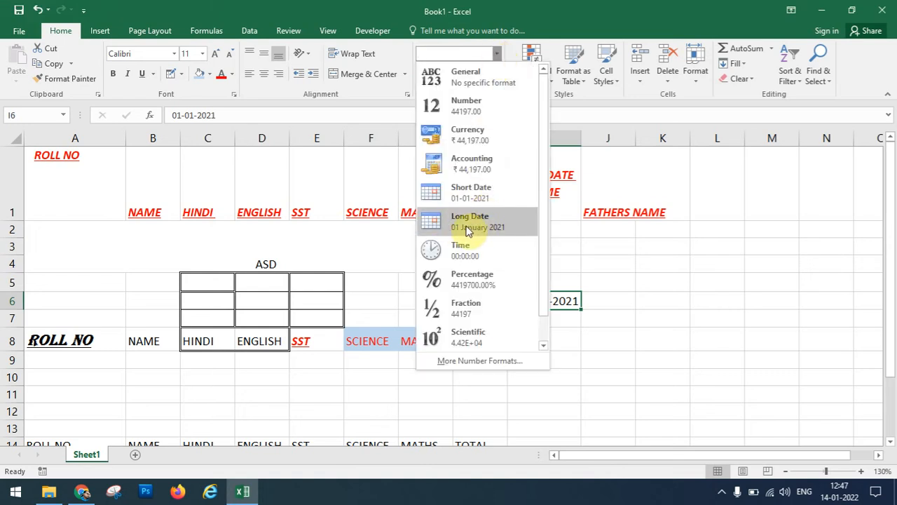
{"action": "left_click", "coordinate": [461, 226]}
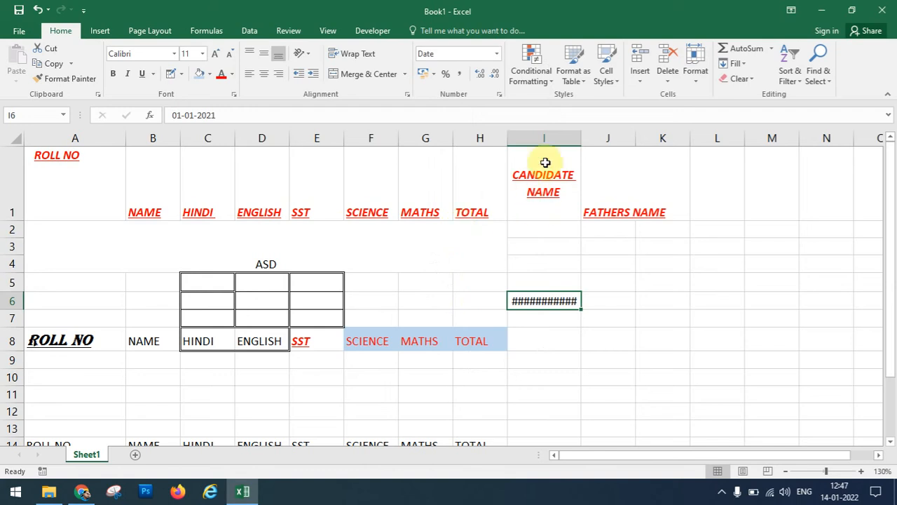
{"action": "double_click", "coordinate": [582, 137]}
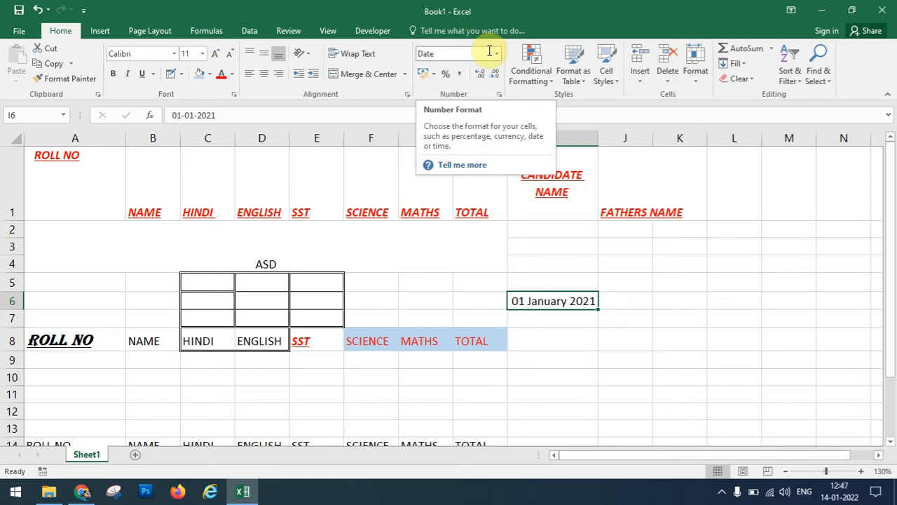
Enter 123 in G5 and apply the Currency number format.
{"action": "left_click", "coordinate": [424, 281]}
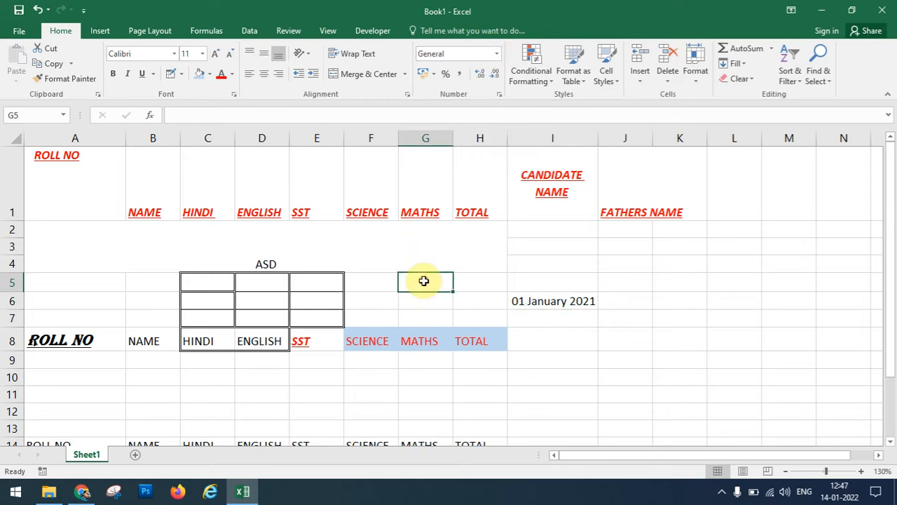
{"action": "type", "text": "123"}
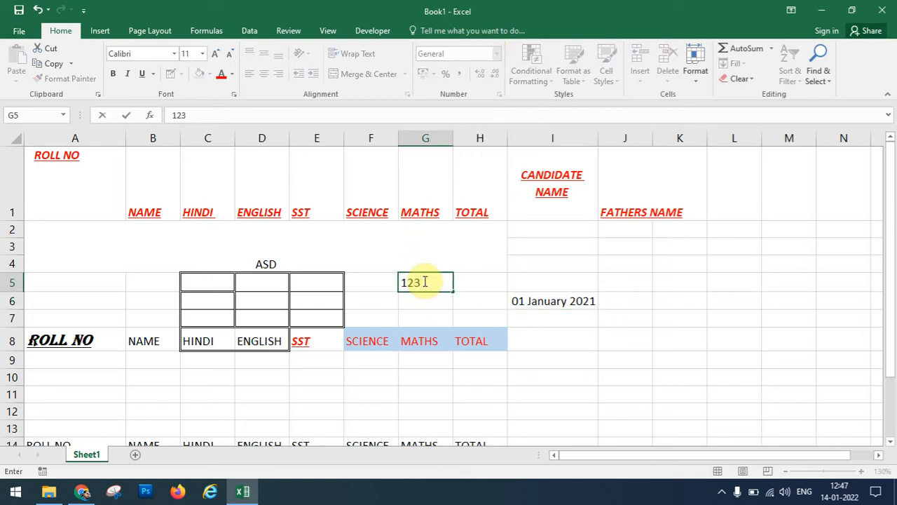
{"action": "left_click", "coordinate": [371, 304]}
{"action": "left_click", "coordinate": [427, 281]}
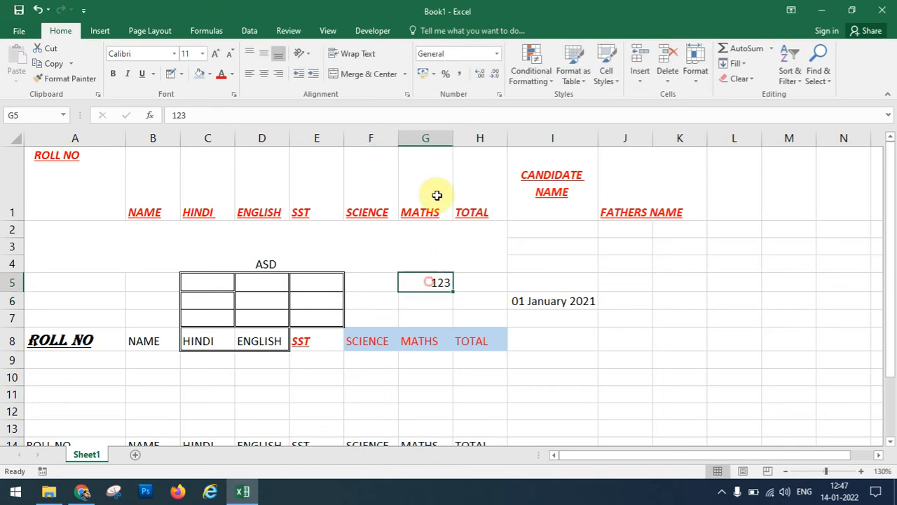
{"action": "left_click", "coordinate": [496, 54]}
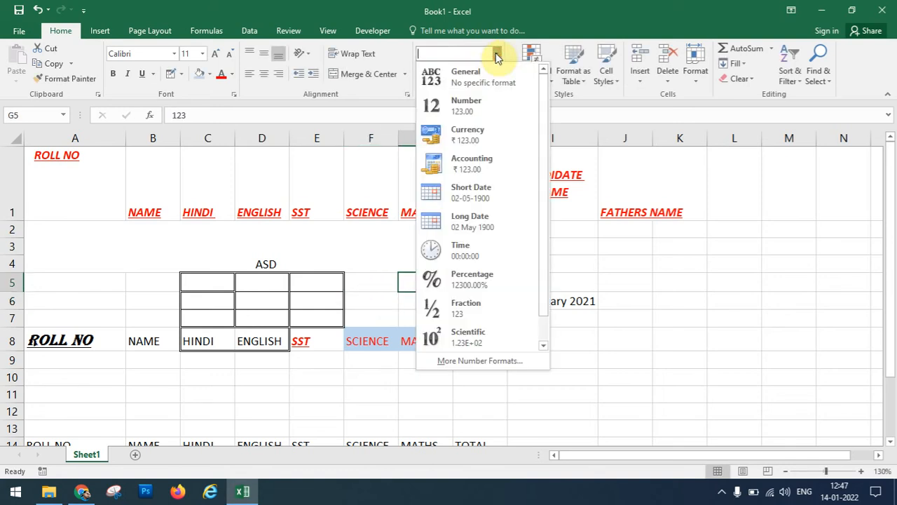
{"action": "left_click", "coordinate": [481, 143]}
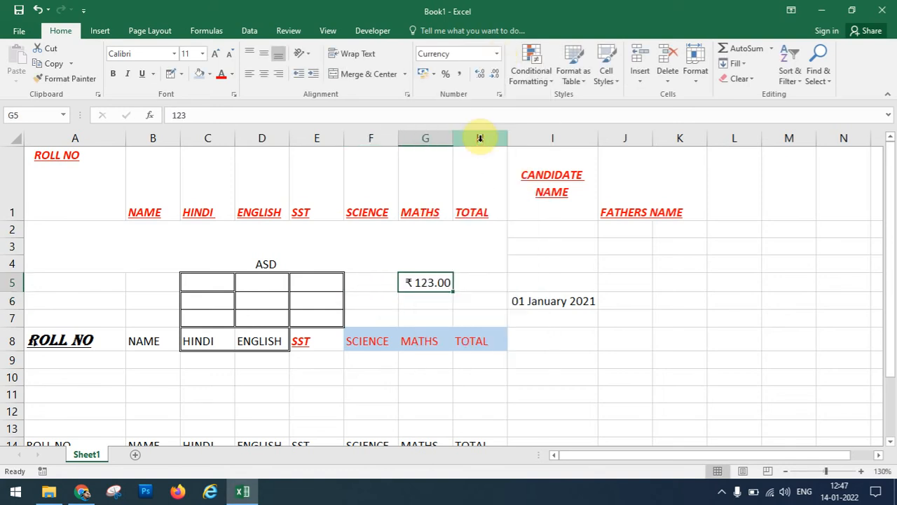
Switch G5 to the $ English (United States) accounting format.
{"action": "left_click", "coordinate": [429, 297]}
{"action": "left_click", "coordinate": [417, 282]}
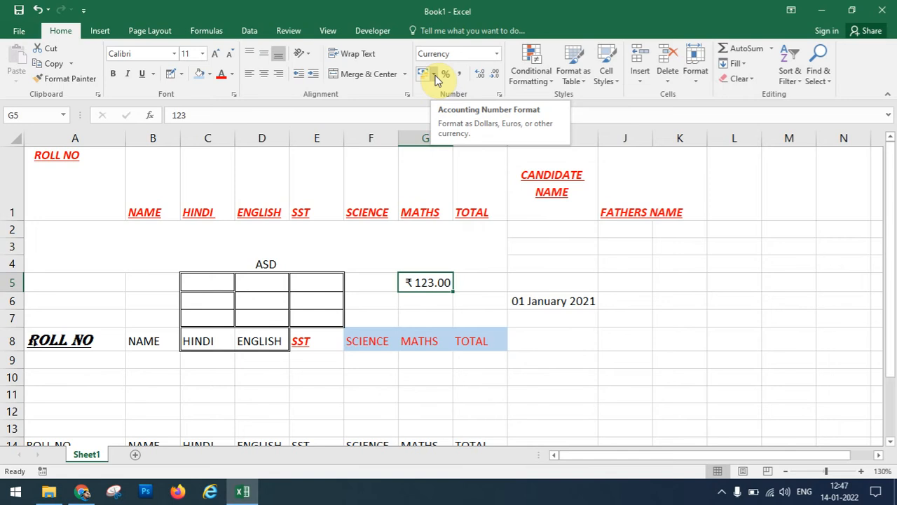
{"action": "left_click", "coordinate": [434, 74]}
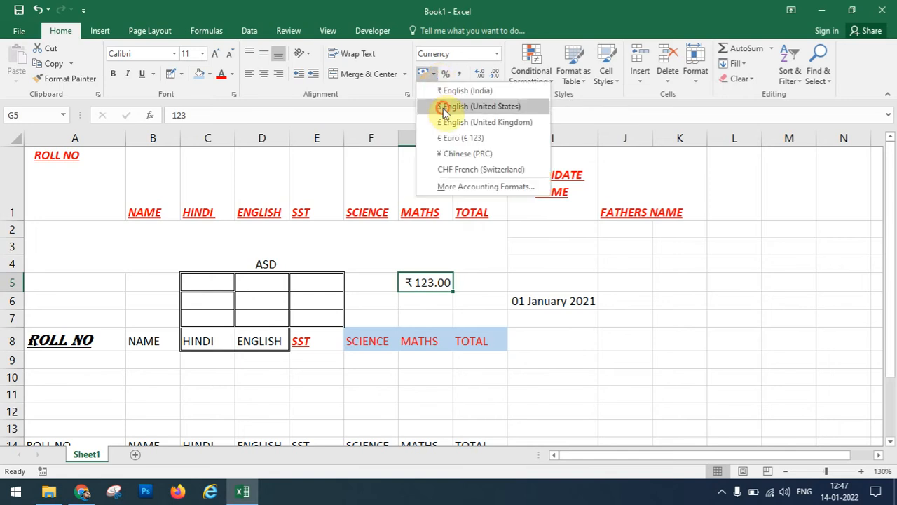
{"action": "left_click", "coordinate": [443, 107]}
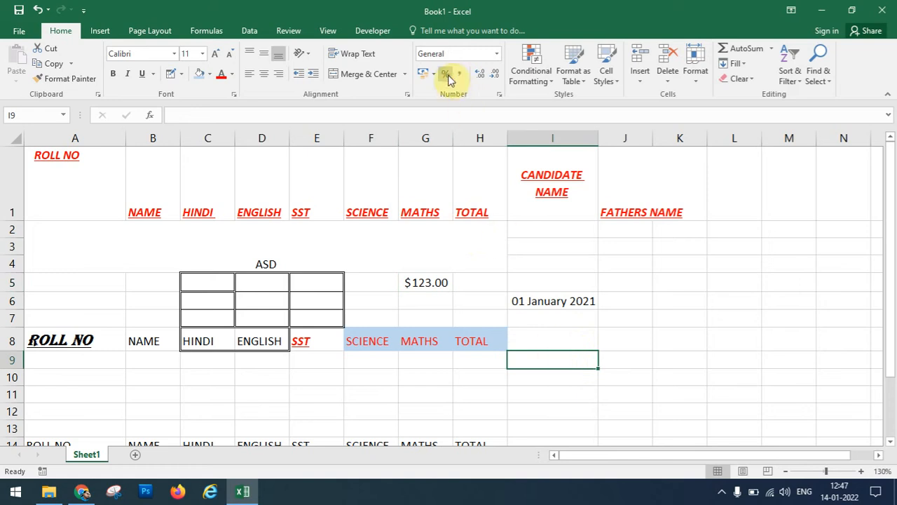
Enter 12 in I9 and 123456 in G11.
{"action": "type", "text": "12"}
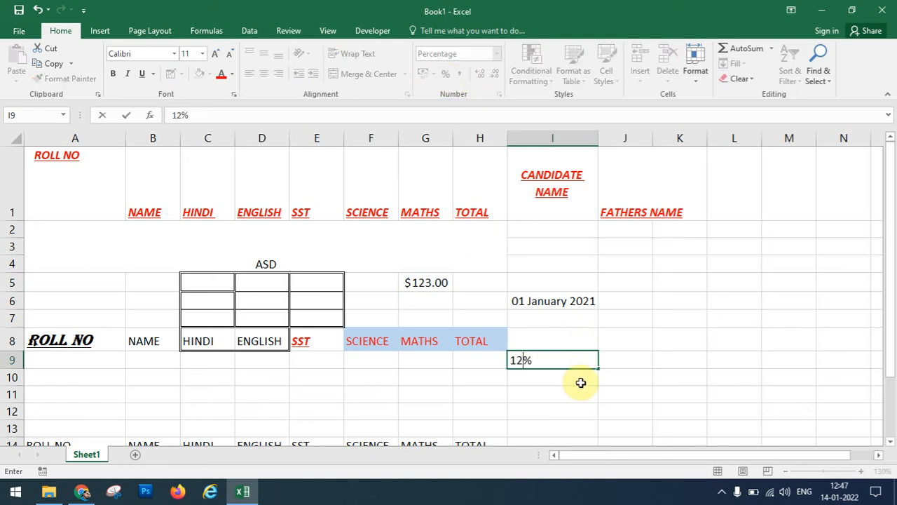
{"action": "key", "text": "Return"}
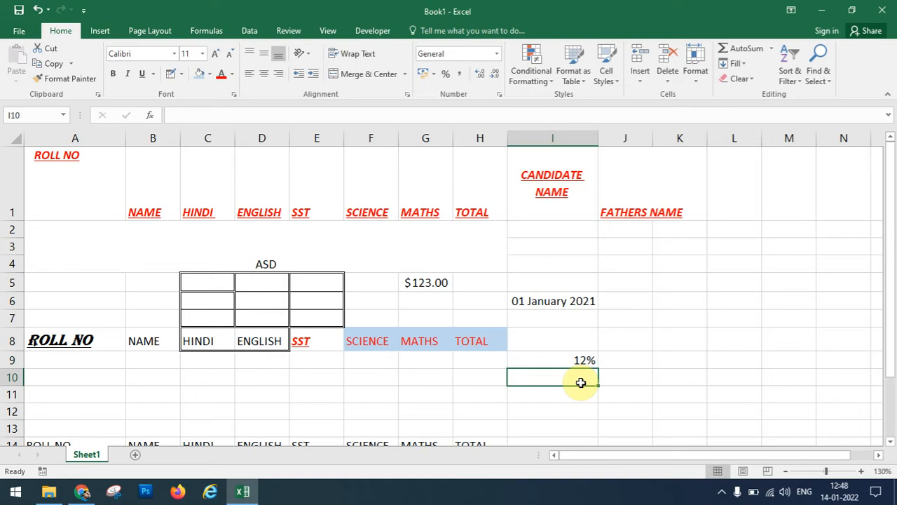
{"action": "left_click", "coordinate": [404, 394]}
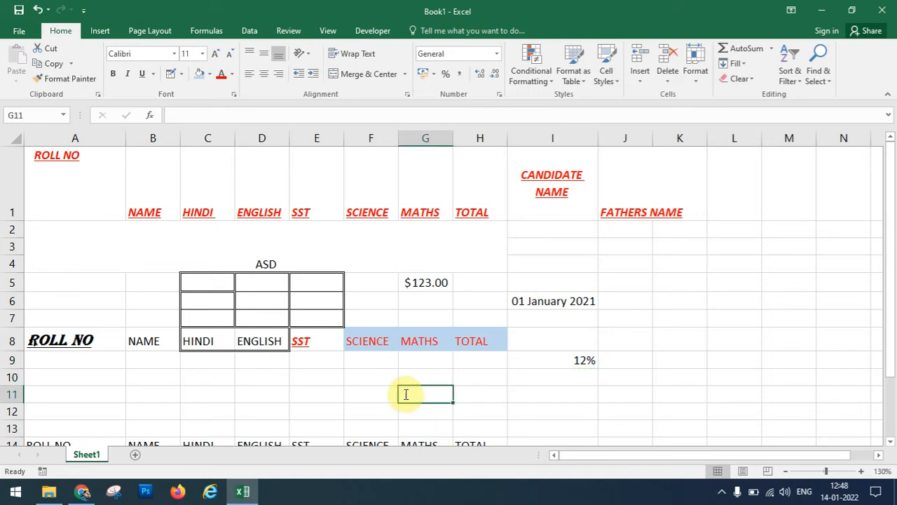
{"action": "type", "text": "123456"}
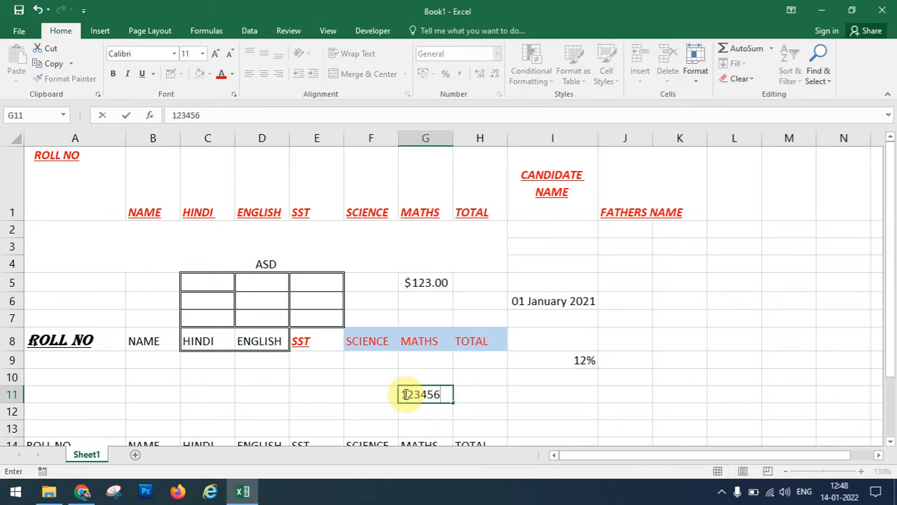
{"action": "key", "text": "Tab"}
{"action": "left_click", "coordinate": [444, 394]}
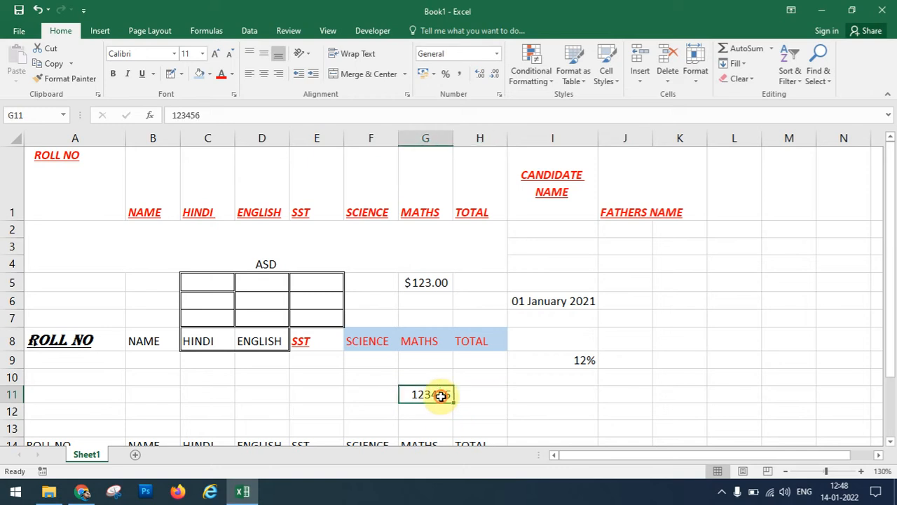
Apply Comma Style to G11 and adjust its decimals to show four places.
{"action": "left_click", "coordinate": [461, 77]}
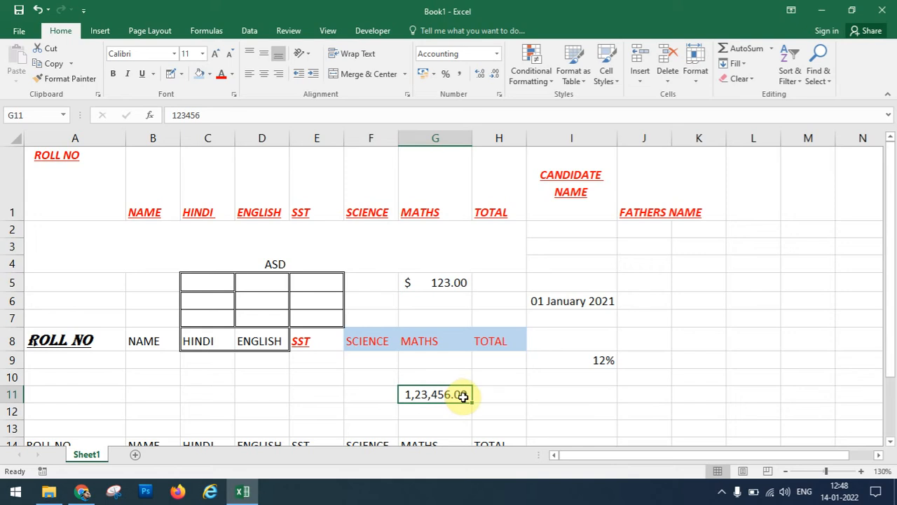
{"action": "left_click", "coordinate": [483, 80]}
{"action": "left_click", "coordinate": [483, 80]}
{"action": "left_click", "coordinate": [483, 79]}
{"action": "left_click", "coordinate": [483, 79]}
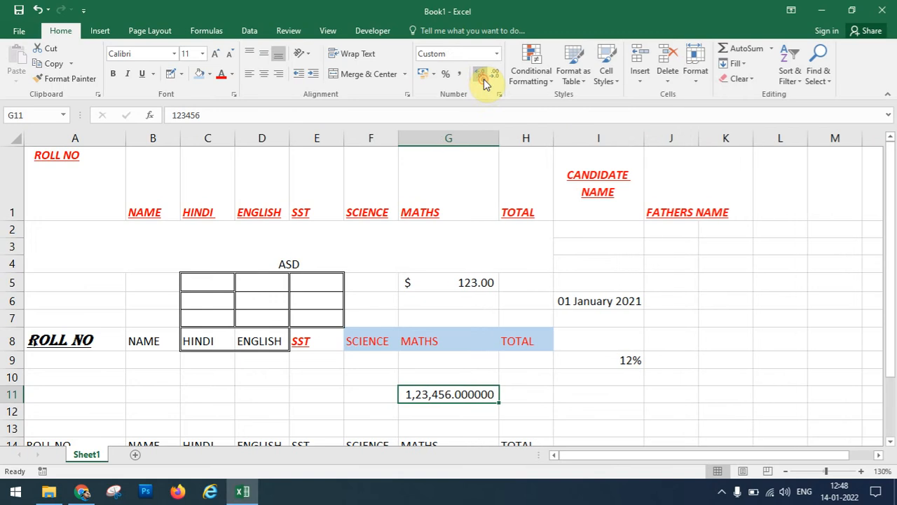
{"action": "left_click", "coordinate": [491, 79]}
{"action": "left_click", "coordinate": [491, 79]}
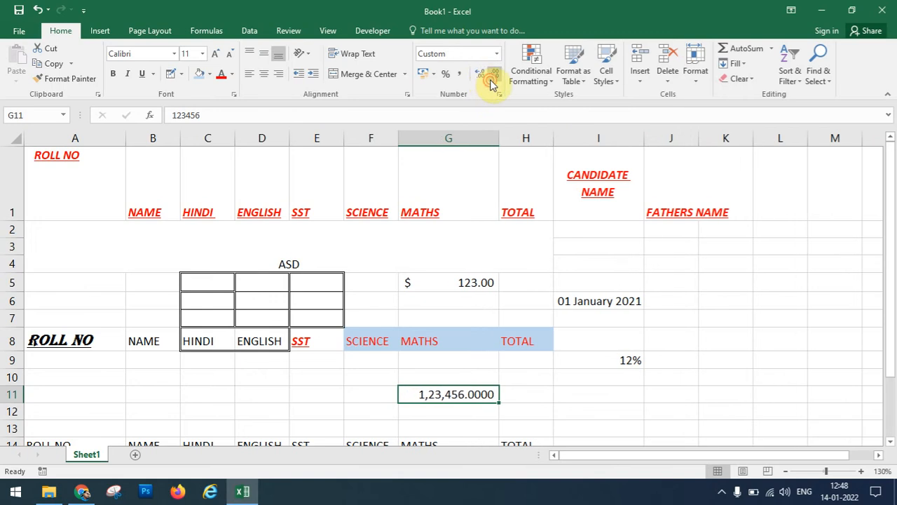
{"action": "left_click", "coordinate": [492, 79]}
{"action": "left_click", "coordinate": [491, 78]}
{"action": "left_click", "coordinate": [491, 81]}
{"action": "left_click", "coordinate": [491, 80]}
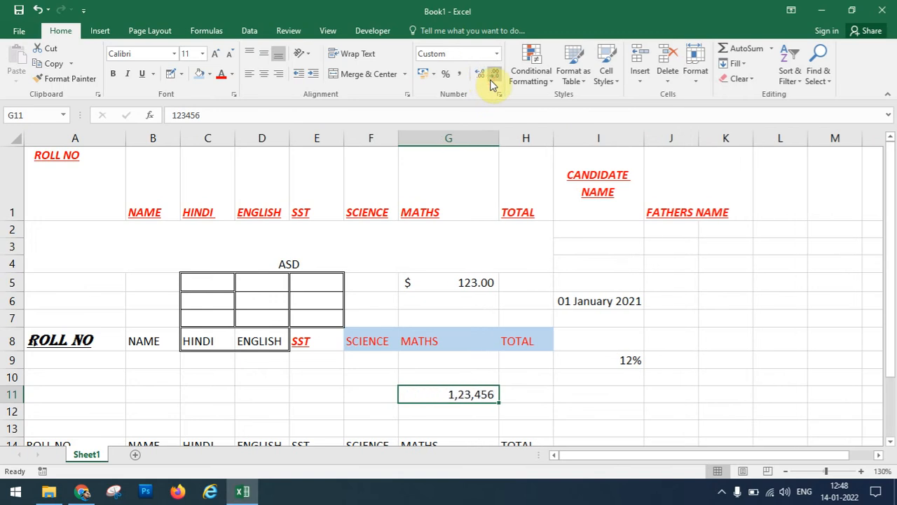
{"action": "left_click", "coordinate": [481, 77]}
{"action": "left_click", "coordinate": [481, 77]}
{"action": "left_click", "coordinate": [481, 77]}
{"action": "left_click", "coordinate": [481, 77]}
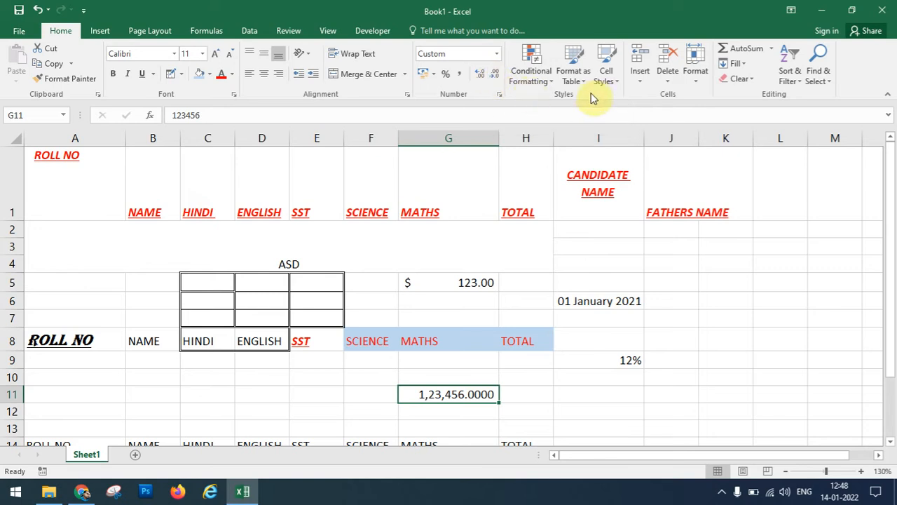
Glance at the Conditional Formatting options, then add a new blank sheet.
{"action": "left_click", "coordinate": [549, 83]}
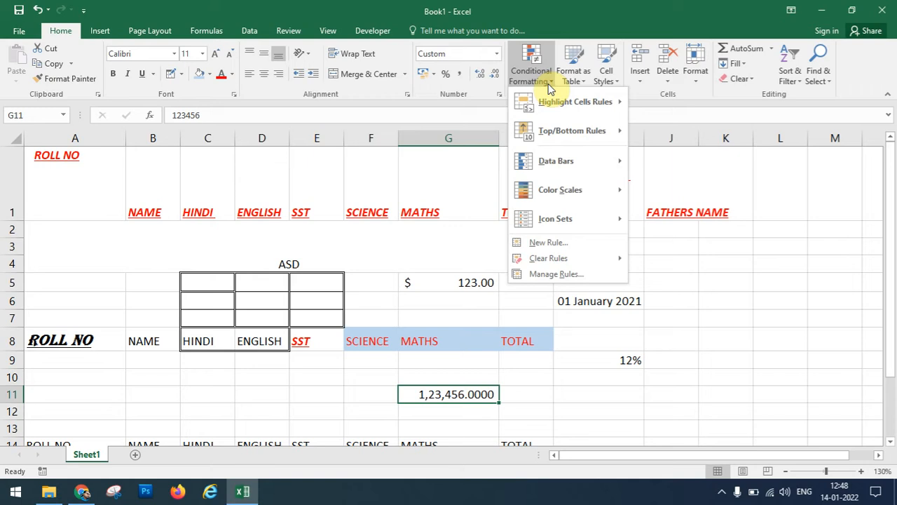
{"action": "left_click", "coordinate": [645, 91]}
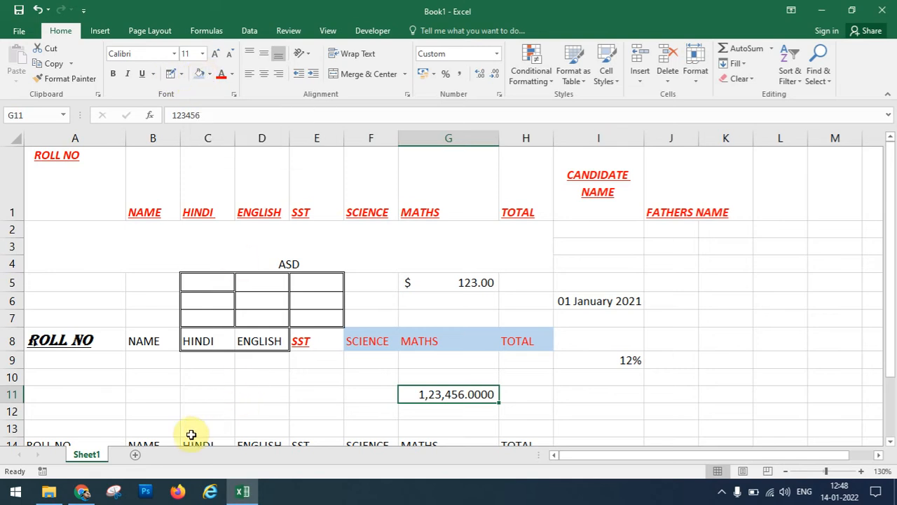
{"action": "left_click", "coordinate": [137, 455]}
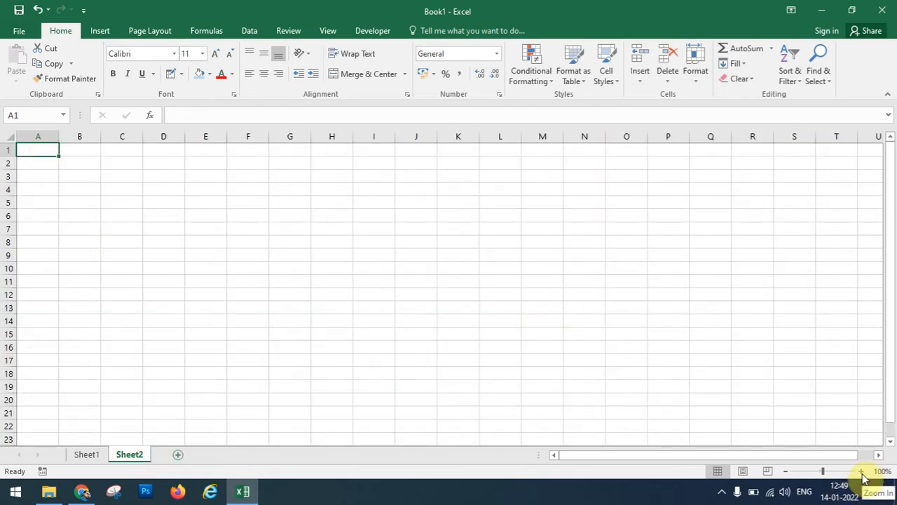
Zoom the new sheet to 160% and type headers ROLL NO, NAME, HINDI in A1:C1.
{"action": "left_click", "coordinate": [862, 474]}
{"action": "left_click", "coordinate": [862, 474]}
{"action": "left_click", "coordinate": [862, 474]}
{"action": "left_click", "coordinate": [862, 474]}
{"action": "left_click", "coordinate": [862, 474]}
{"action": "left_click", "coordinate": [862, 474]}
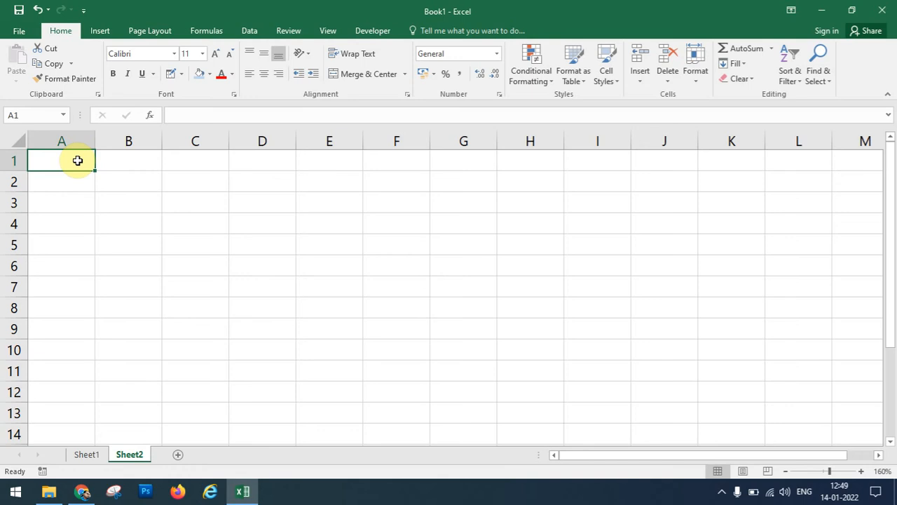
{"action": "type", "text": "ROLL "}
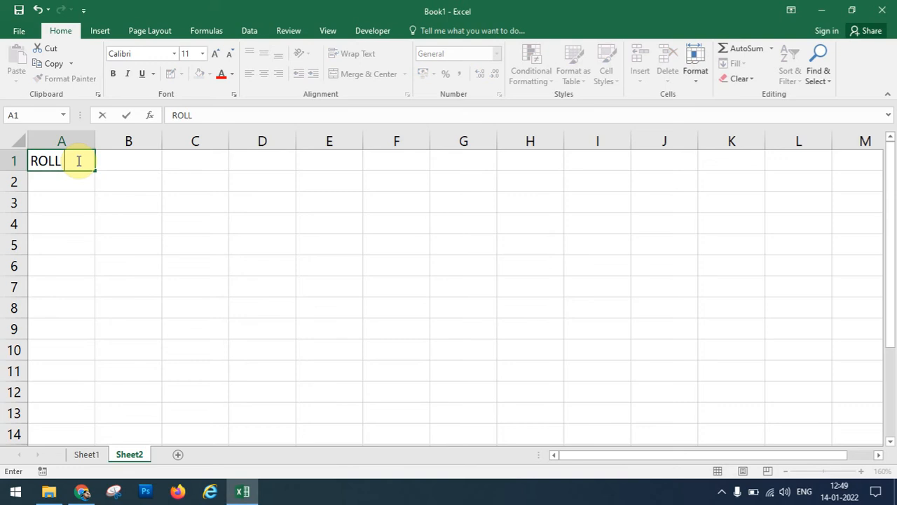
{"action": "type", "text": "NO"}
{"action": "key", "text": "Tab"}
{"action": "type", "text": "NAME"}
{"action": "key", "text": "Tab"}
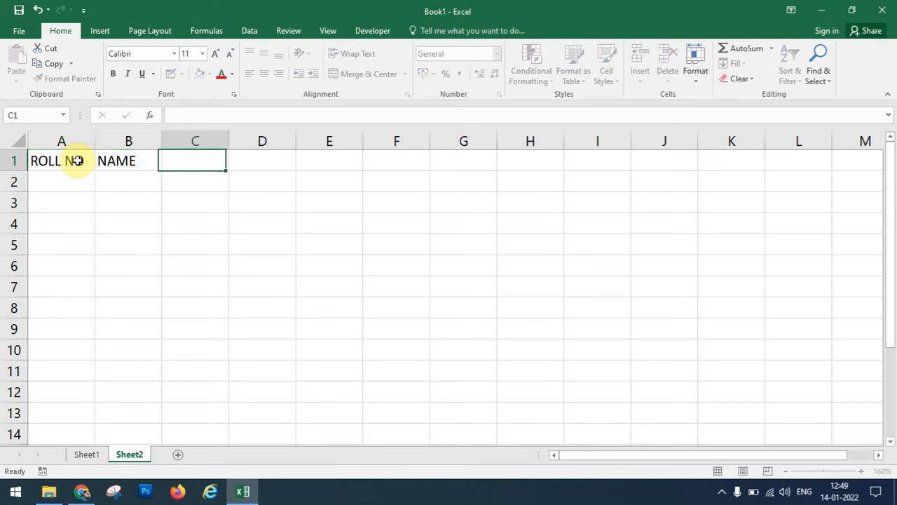
{"action": "type", "text": "HINDI"}
{"action": "key", "text": "Tab"}
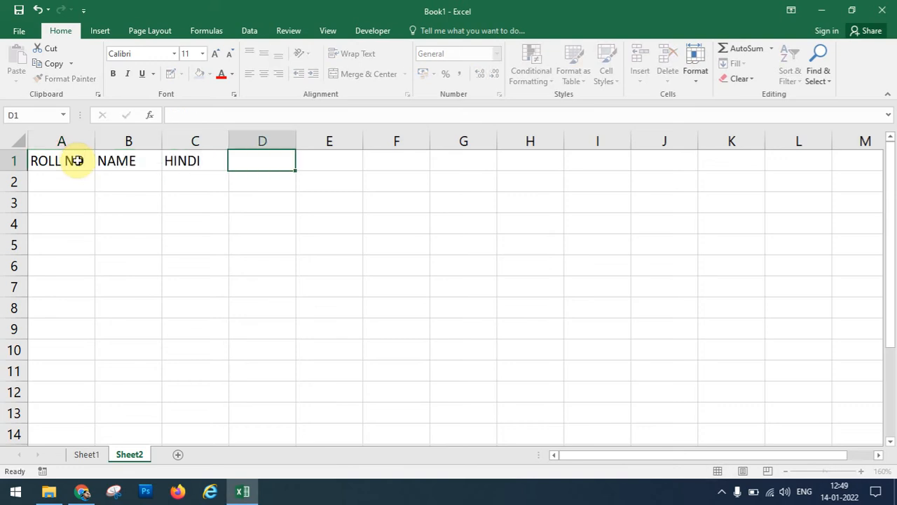
Fill row 2 with roll number 1, the student's name, and HINDI mark 33.
{"action": "key", "text": "Return"}
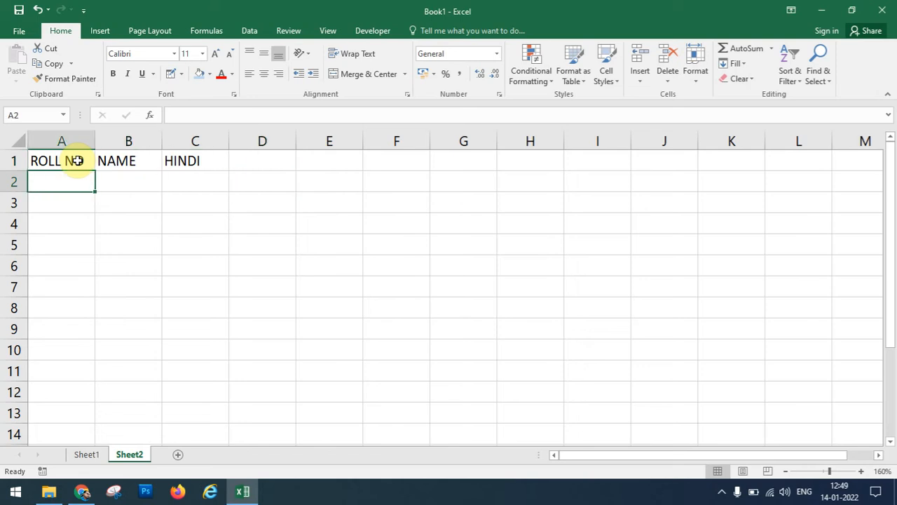
{"action": "key", "text": "Tab"}
{"action": "key", "text": "Left"}
{"action": "type", "text": "1"}
{"action": "key", "text": "Tab"}
{"action": "type", "text": "R"}
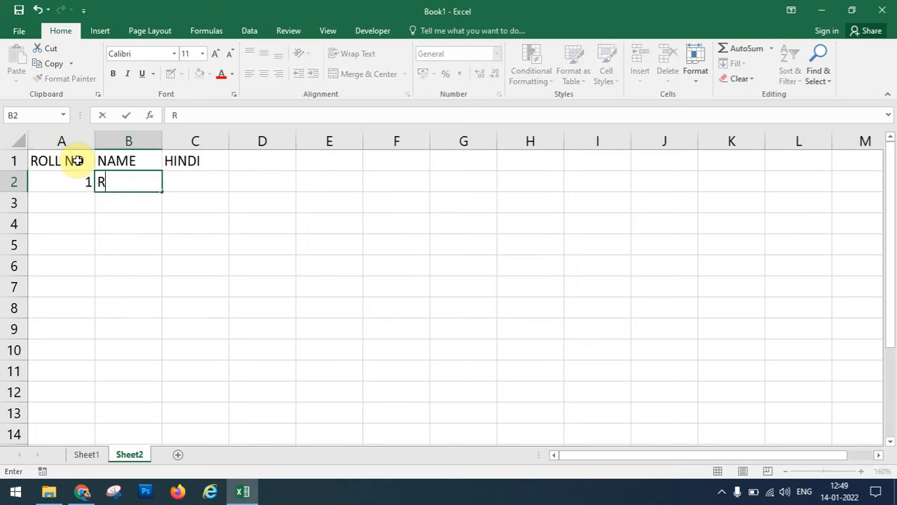
{"action": "type", "text": "AMESH"}
{"action": "key", "text": "Tab"}
{"action": "type", "text": "33"}
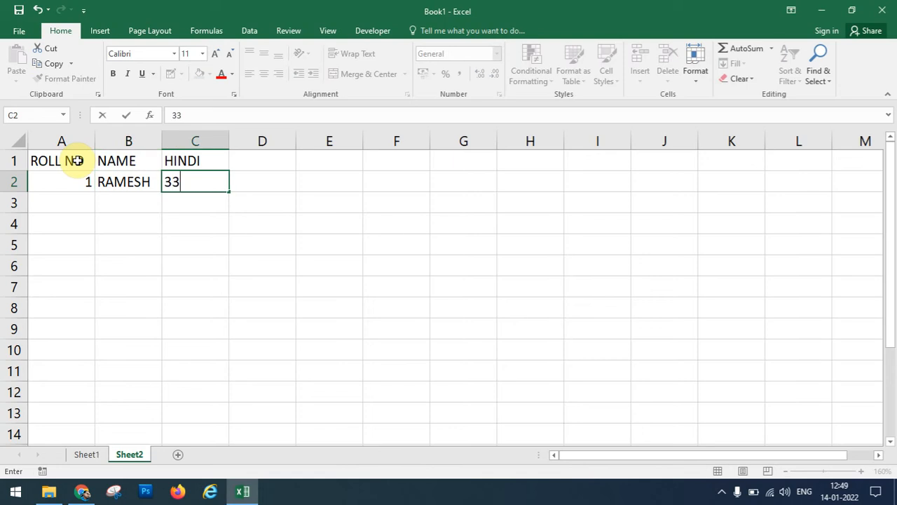
{"action": "key", "text": "Return"}
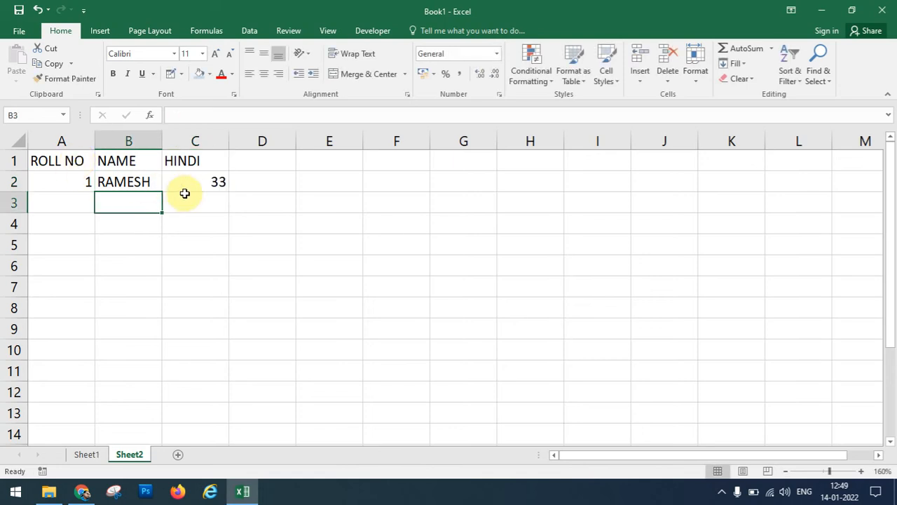
Add a Less Than 33 rule on C2 with a custom red, single-underline font.
{"action": "left_click", "coordinate": [190, 183]}
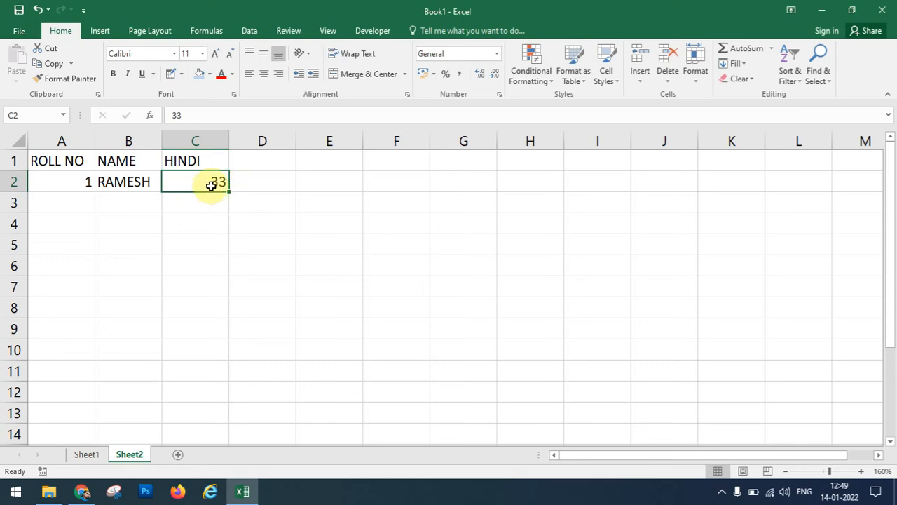
{"action": "left_click", "coordinate": [544, 79]}
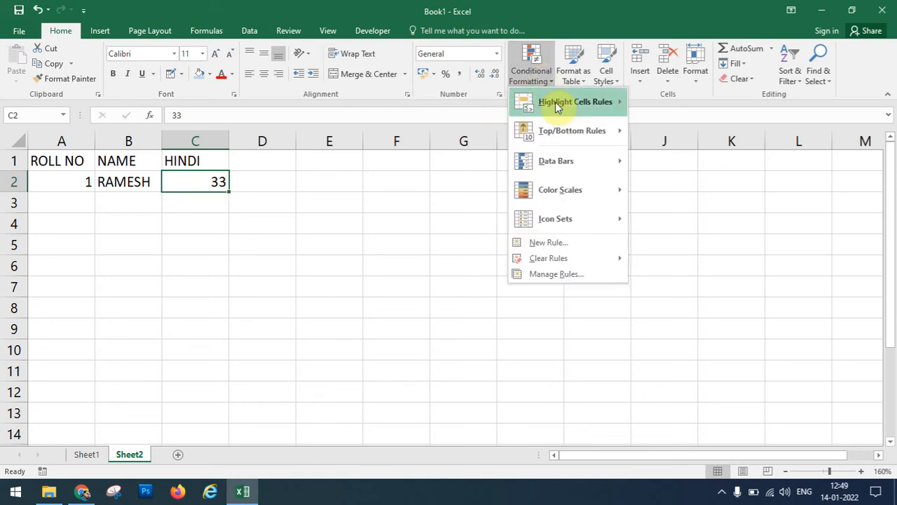
{"action": "mouse_move", "coordinate": [555, 101]}
{"action": "left_click", "coordinate": [684, 133]}
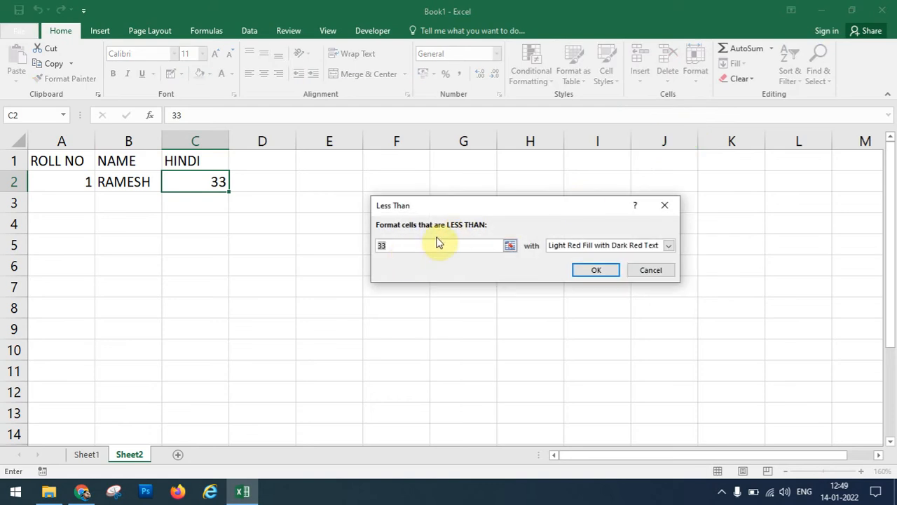
{"action": "left_click", "coordinate": [438, 243]}
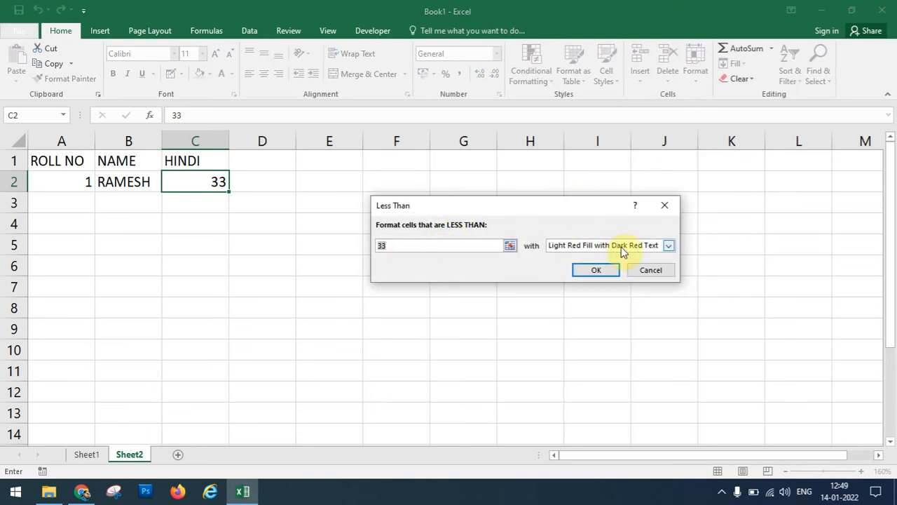
{"action": "left_click", "coordinate": [621, 247]}
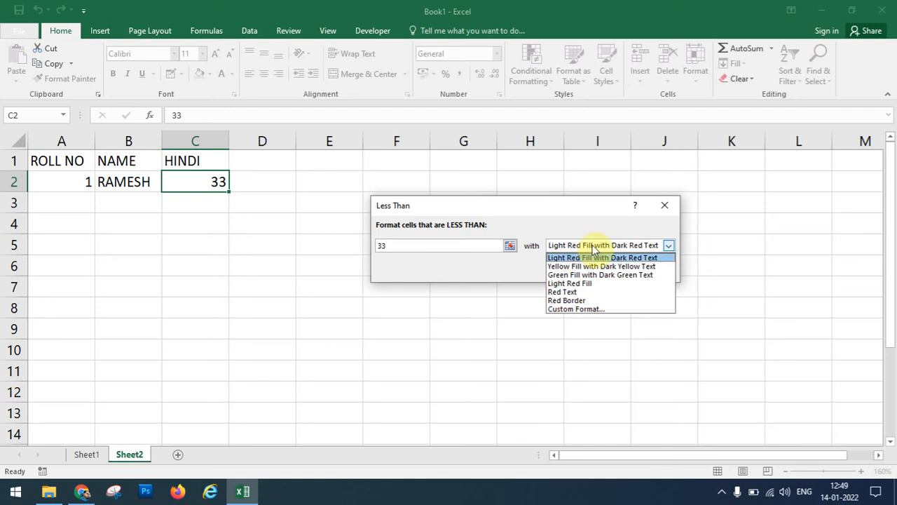
{"action": "left_click", "coordinate": [579, 311]}
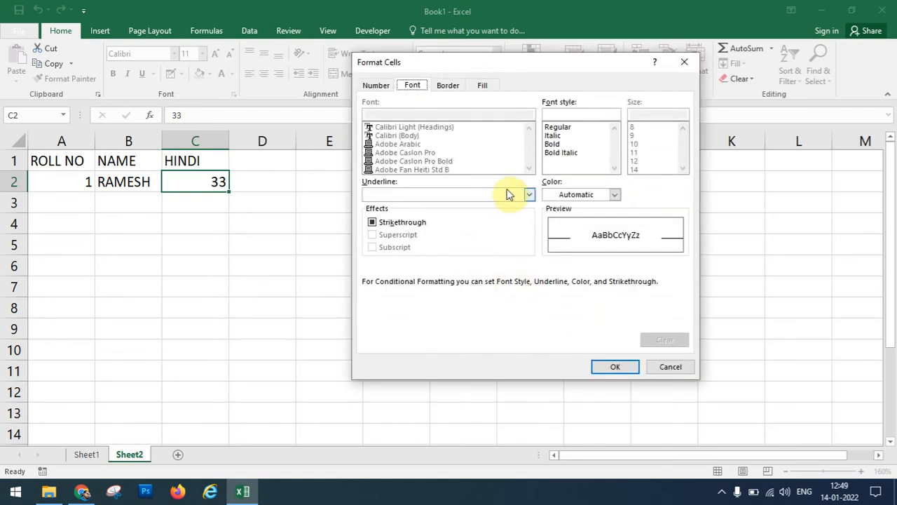
{"action": "left_click", "coordinate": [528, 195]}
{"action": "left_click", "coordinate": [475, 218]}
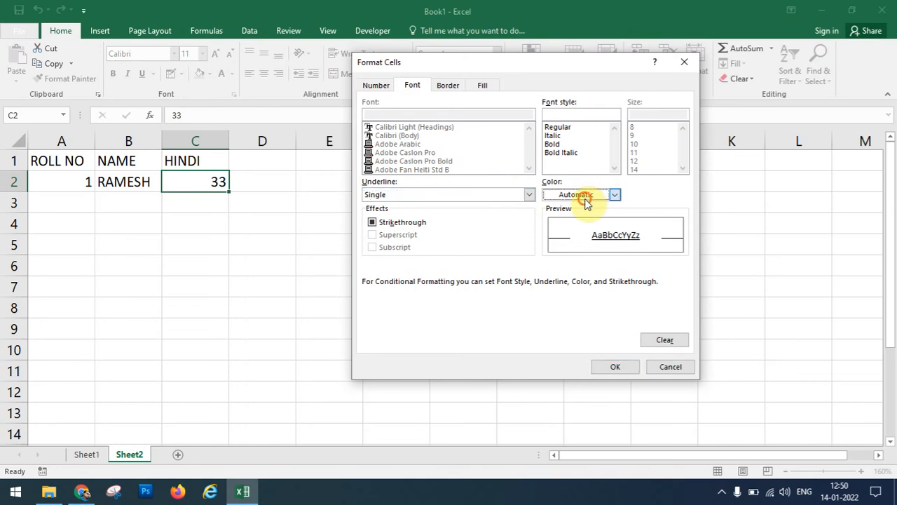
{"action": "left_click", "coordinate": [585, 194]}
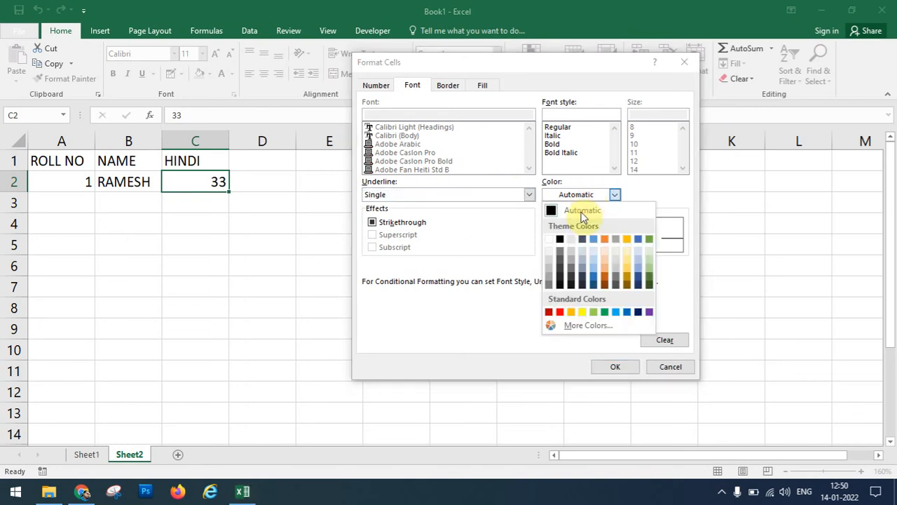
{"action": "left_click", "coordinate": [559, 311]}
{"action": "left_click", "coordinate": [617, 363]}
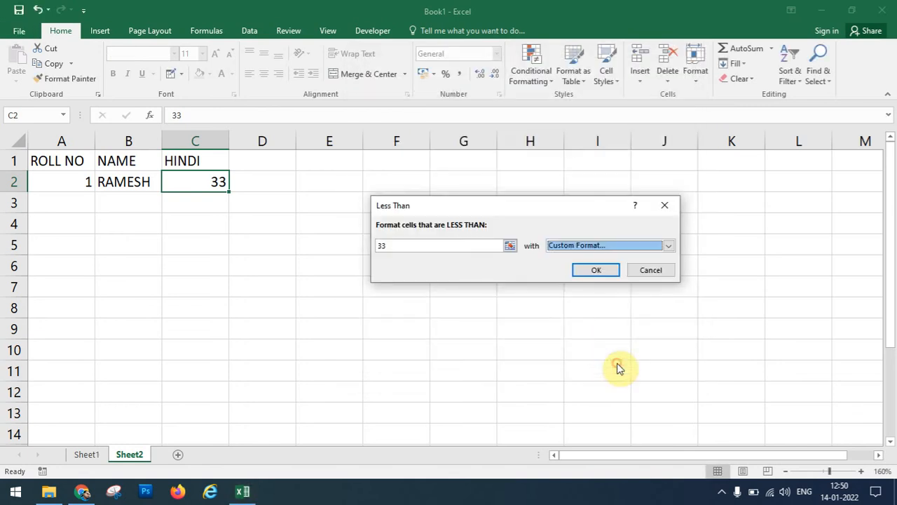
{"action": "left_click", "coordinate": [592, 271]}
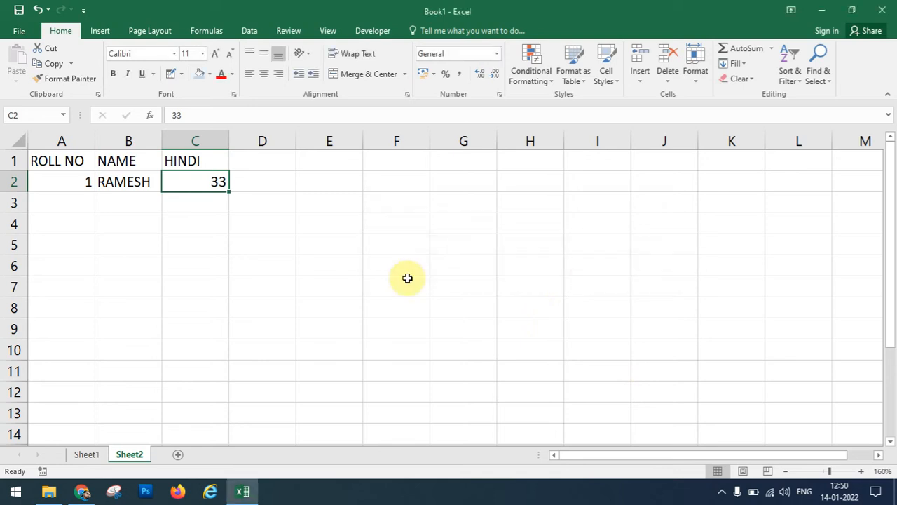
Change the mark in C2 to 23 so it turns red and underlined, then select C4.
{"action": "left_click", "coordinate": [191, 239]}
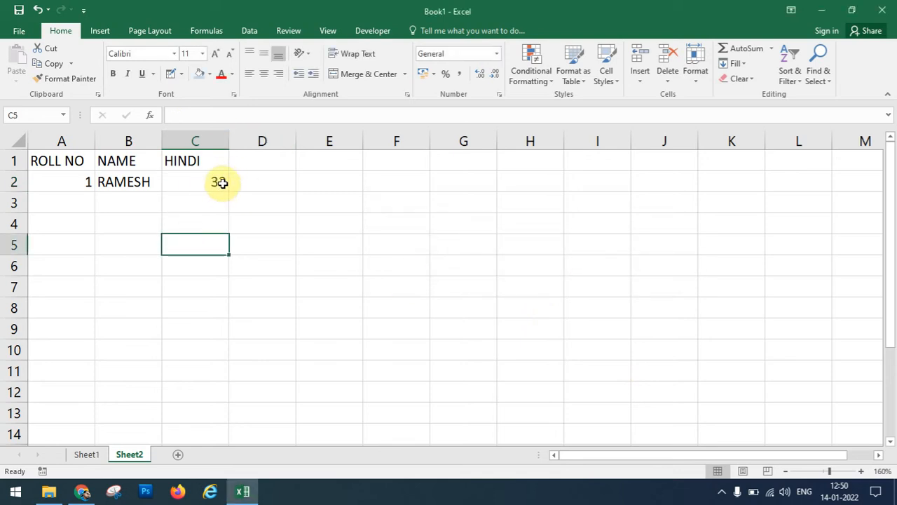
{"action": "left_click", "coordinate": [220, 182]}
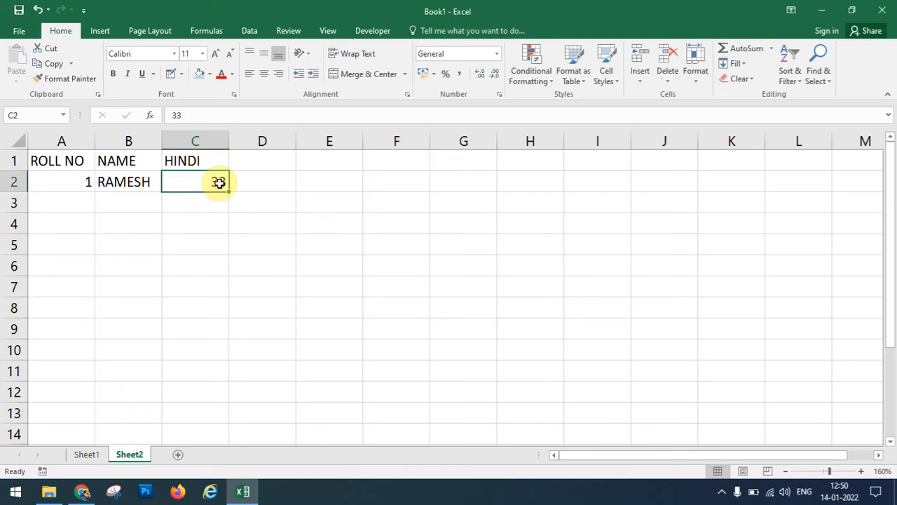
{"action": "type", "text": "23"}
{"action": "key", "text": "Return"}
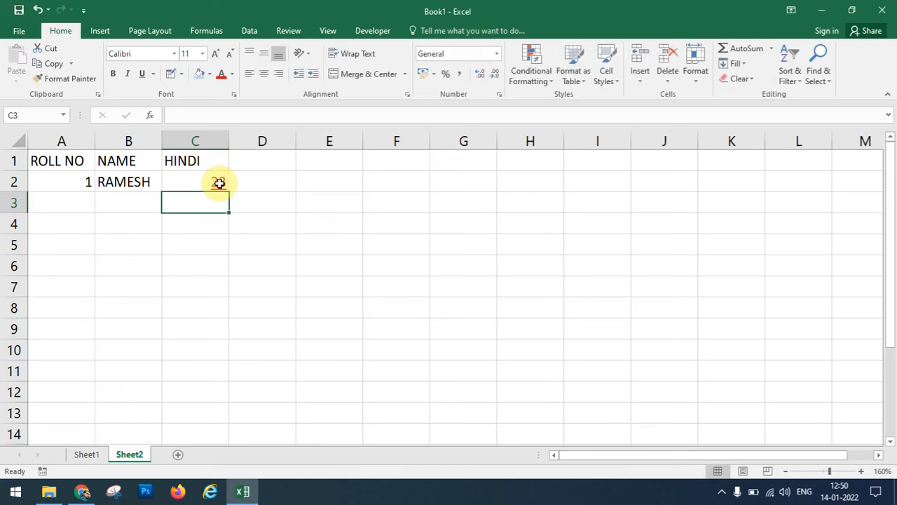
{"action": "left_click", "coordinate": [213, 221]}
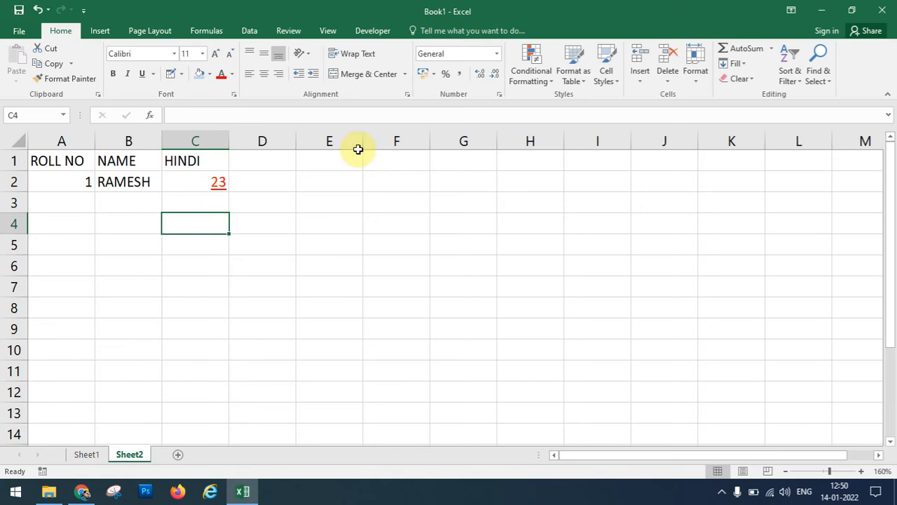
{"action": "left_click", "coordinate": [550, 80]}
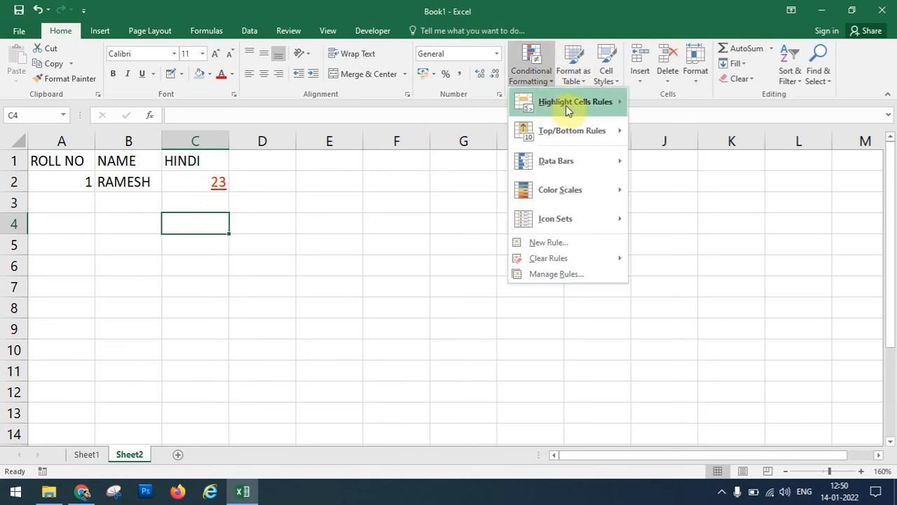
Dismiss the Conditional Formatting and table galleries, then apply the 60% - Accent4 cell style.
{"action": "mouse_move", "coordinate": [569, 102]}
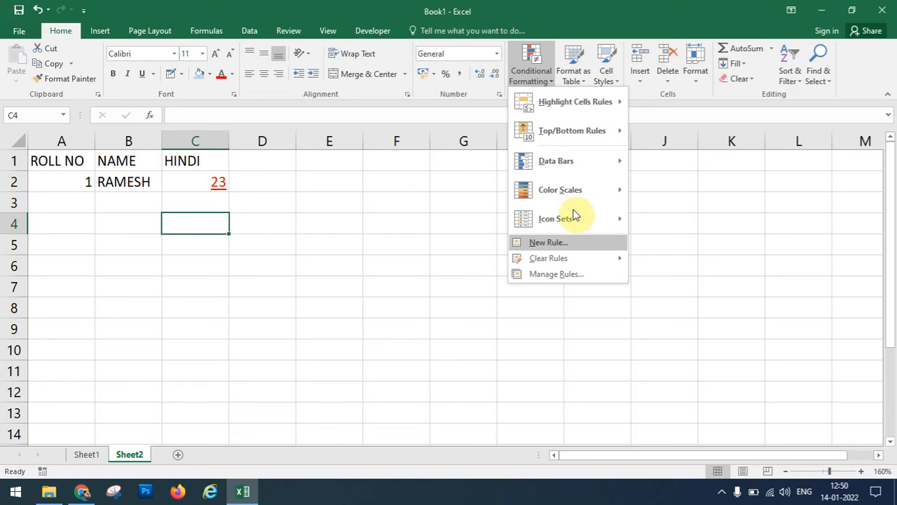
{"action": "left_click", "coordinate": [644, 93]}
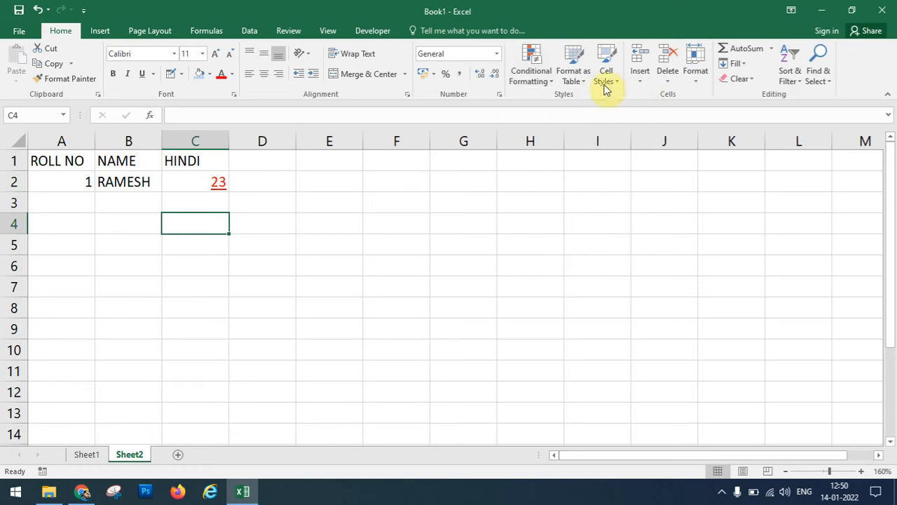
{"action": "left_click", "coordinate": [572, 80]}
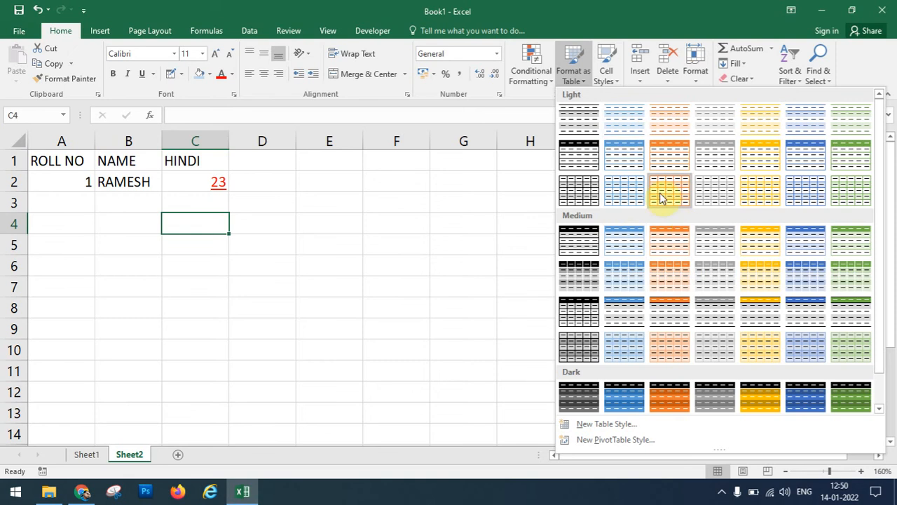
{"action": "left_click", "coordinate": [607, 76]}
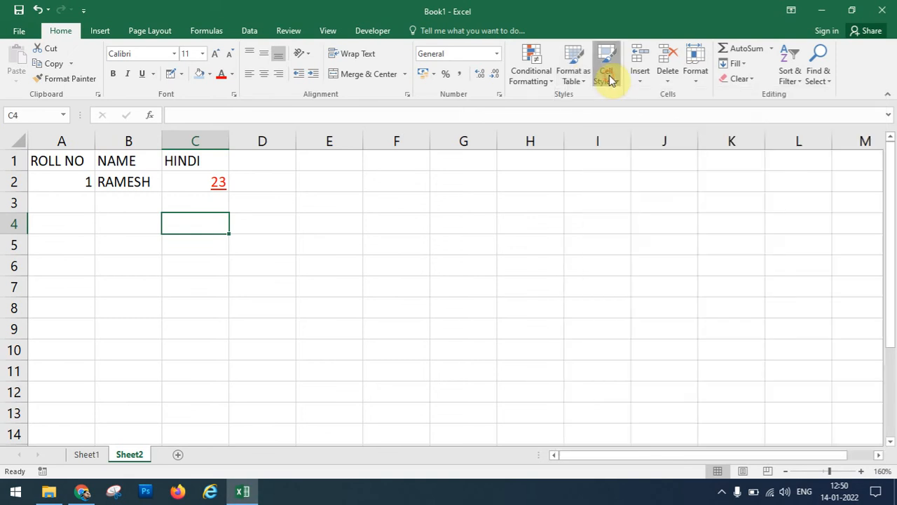
{"action": "left_click", "coordinate": [608, 76]}
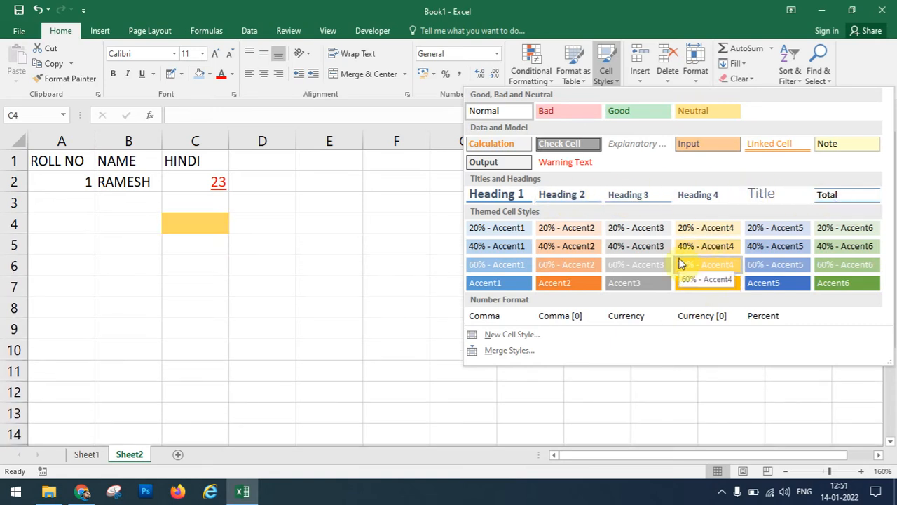
{"action": "left_click", "coordinate": [680, 263]}
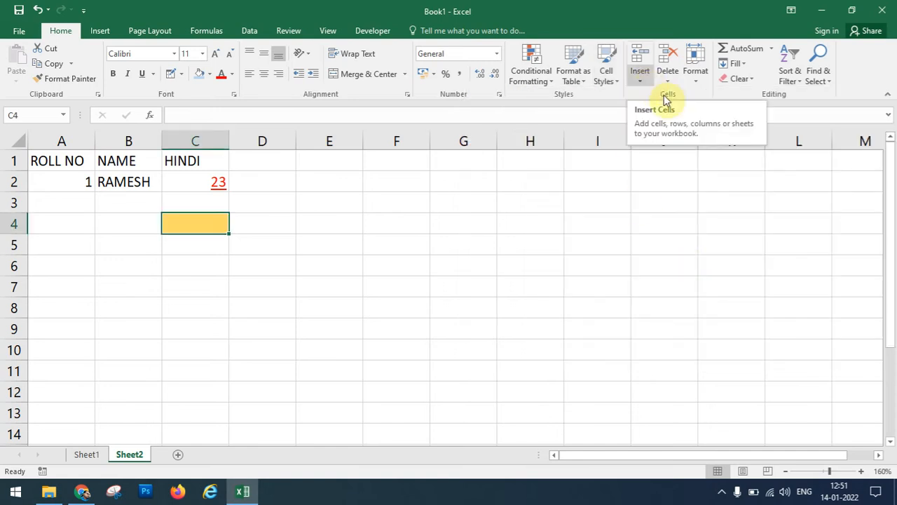
{"action": "left_click", "coordinate": [639, 80]}
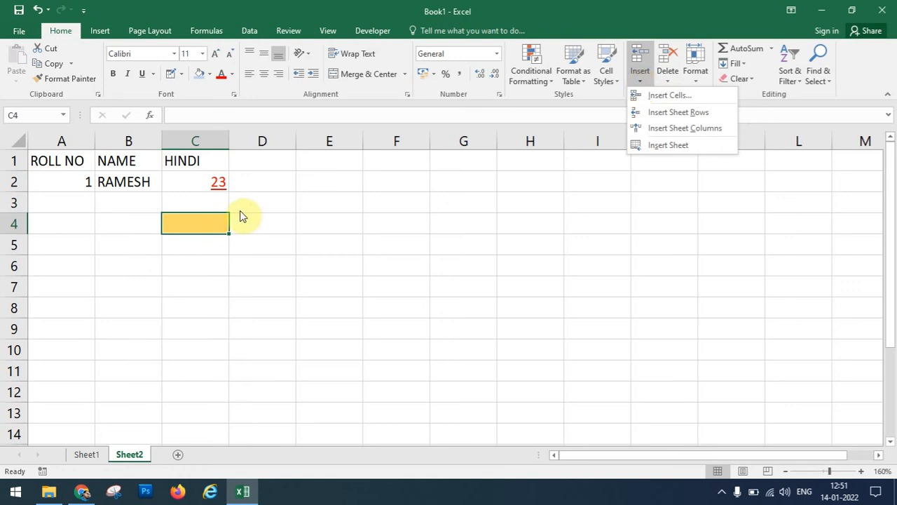
Insert a blank cell at C2 with Shift cells right, pushing 23 into D2.
{"action": "left_click", "coordinate": [190, 188]}
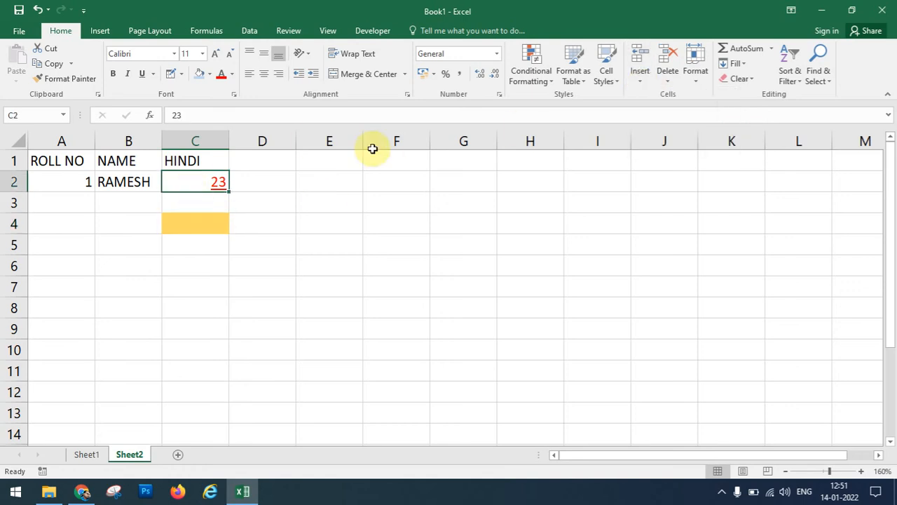
{"action": "left_click", "coordinate": [640, 83]}
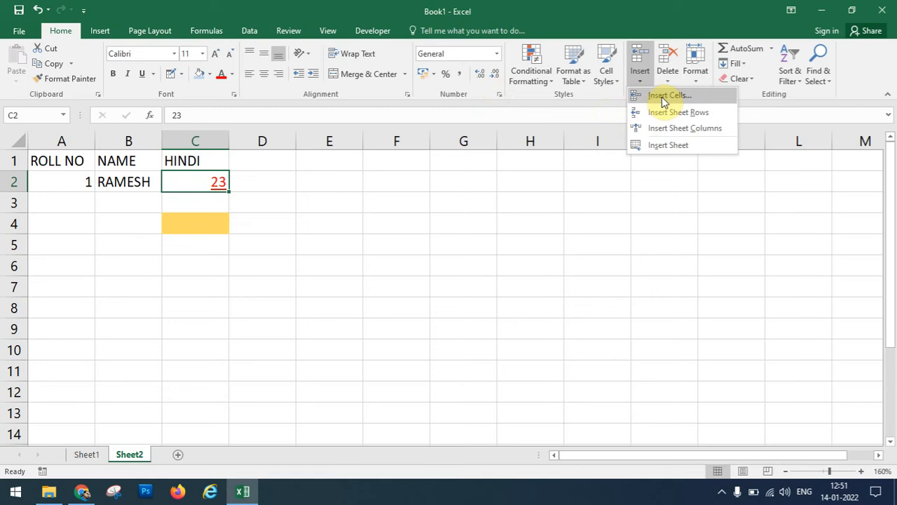
{"action": "left_click", "coordinate": [663, 96]}
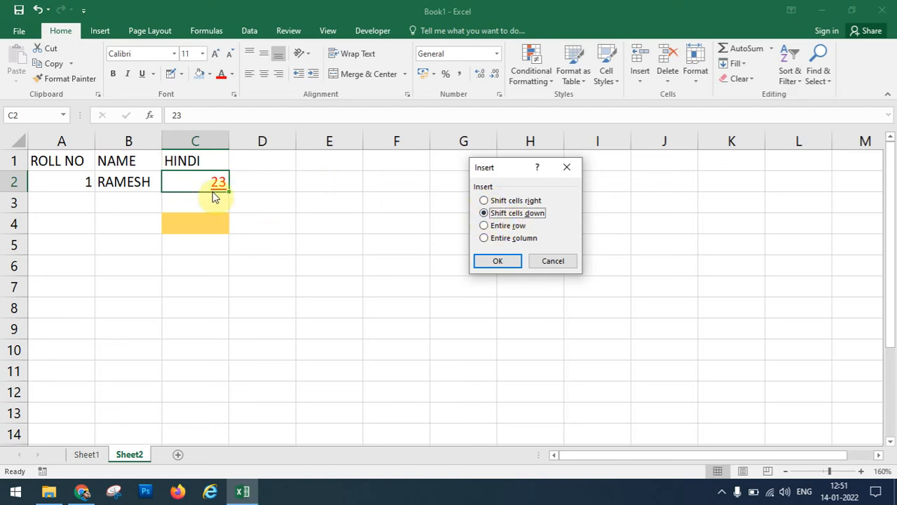
{"action": "left_click", "coordinate": [484, 201]}
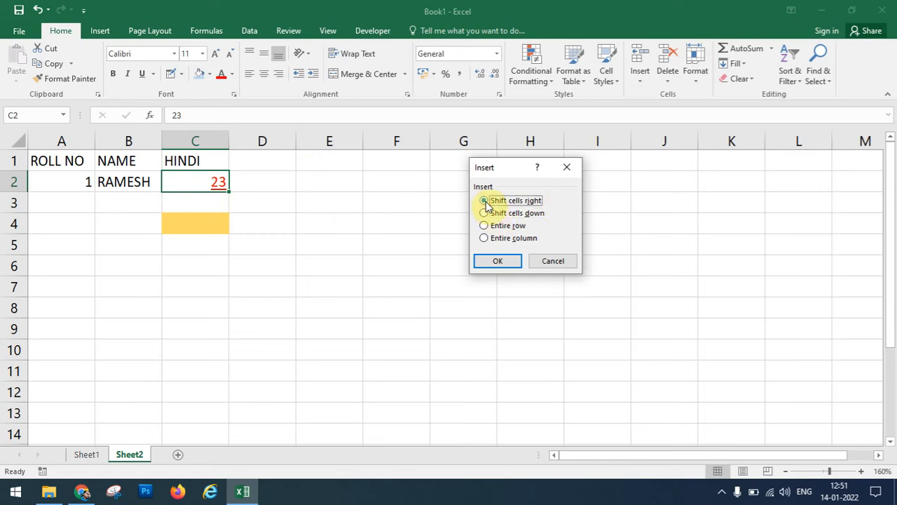
{"action": "left_click", "coordinate": [505, 262]}
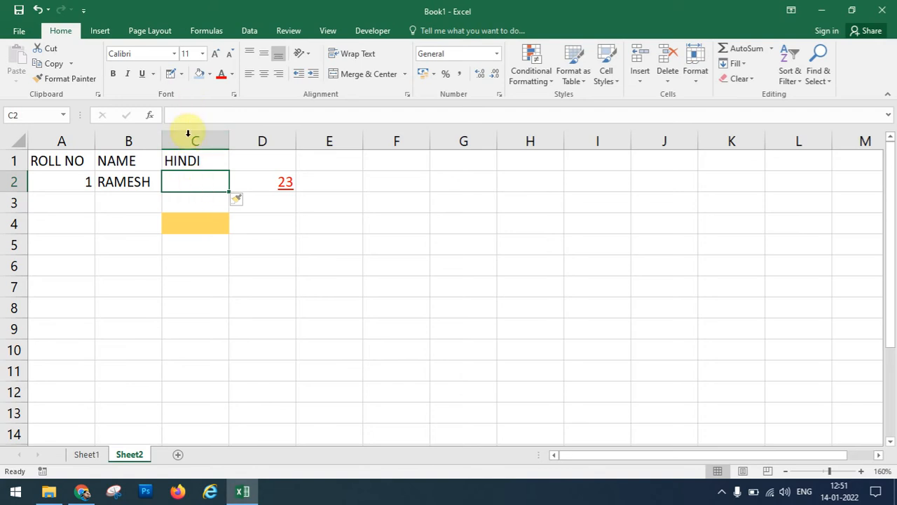
Insert a new empty column C and a new empty row 2 in the marks table.
{"action": "left_click", "coordinate": [639, 74]}
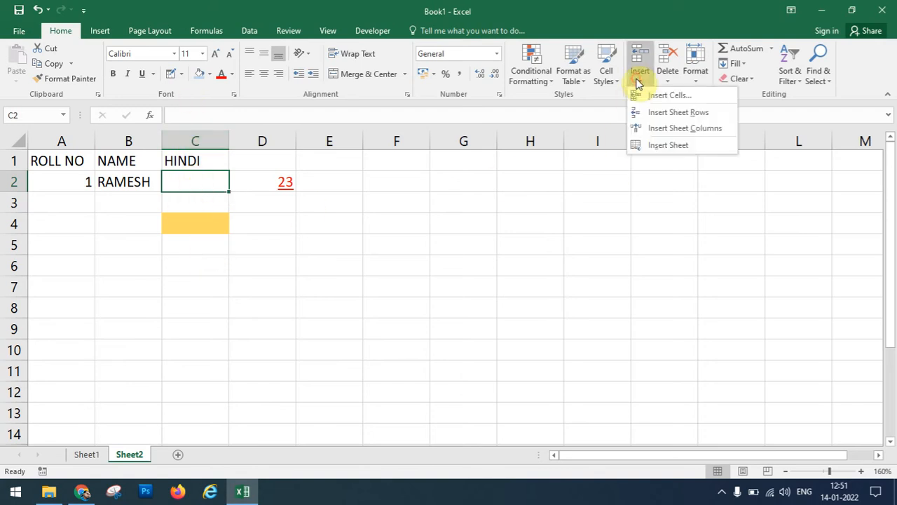
{"action": "left_click", "coordinate": [682, 131]}
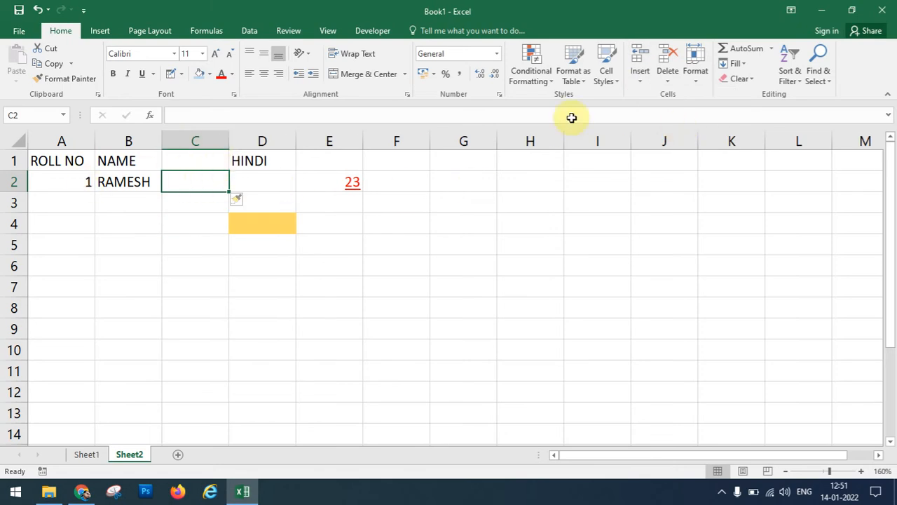
{"action": "left_click", "coordinate": [647, 79]}
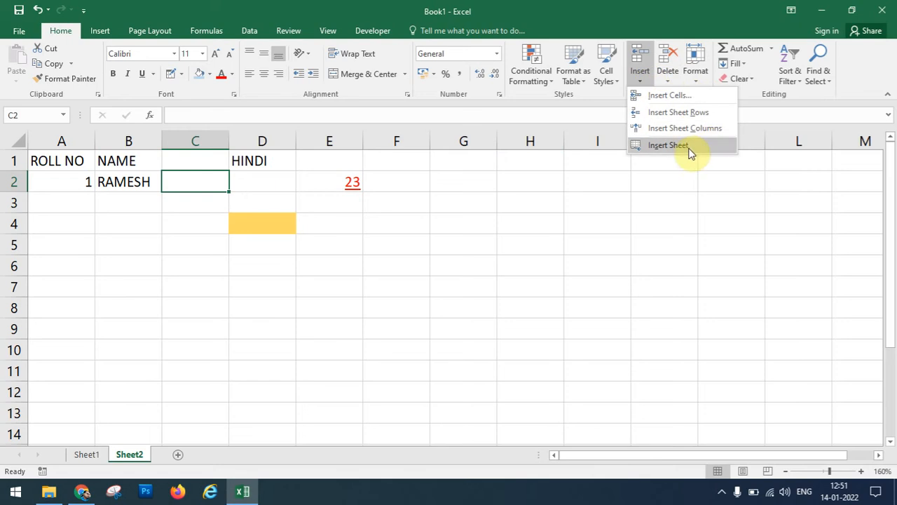
{"action": "left_click", "coordinate": [698, 113]}
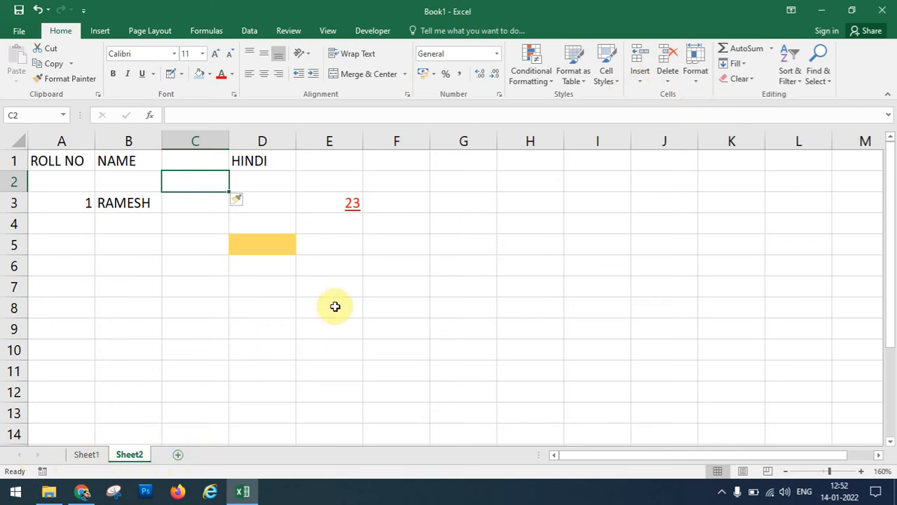
Add a blank Sheet3 and try dragging its tab after Sheet2.
{"action": "left_click", "coordinate": [642, 82]}
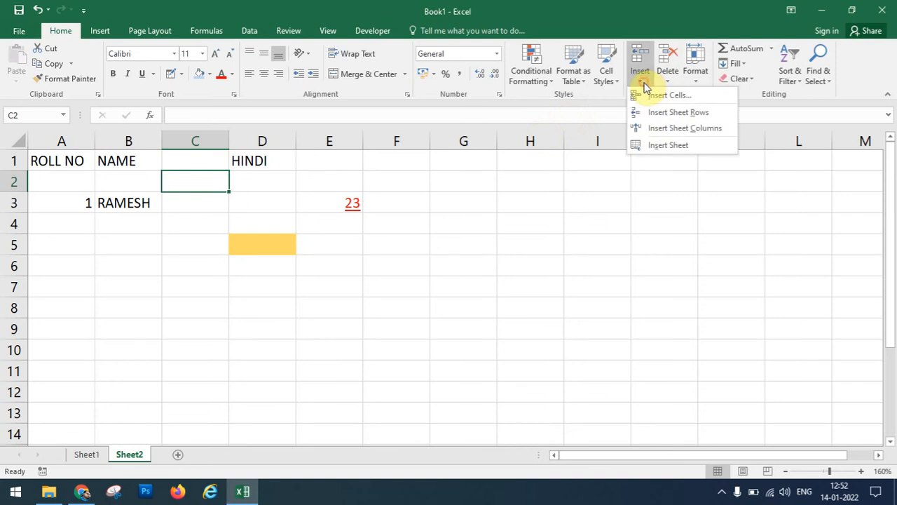
{"action": "left_click", "coordinate": [674, 145]}
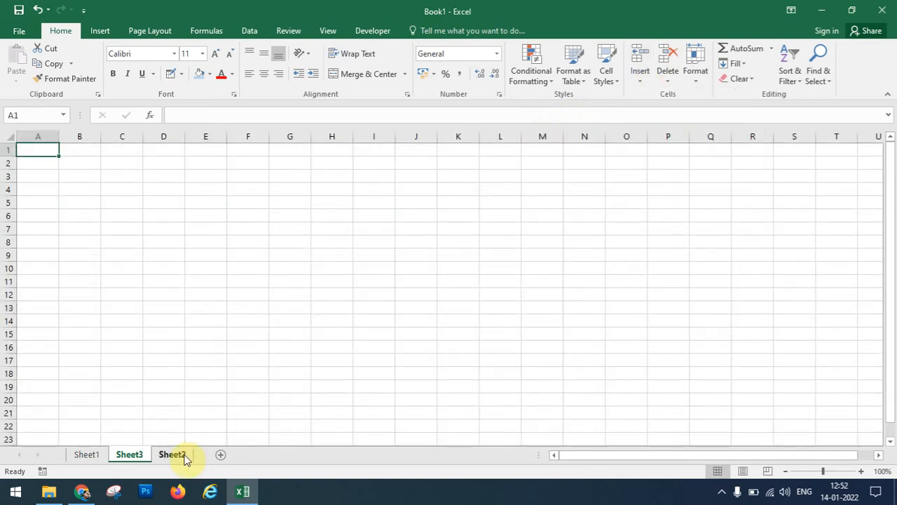
{"action": "left_click_drag", "start_coordinate": [131, 459], "coordinate": [189, 463]}
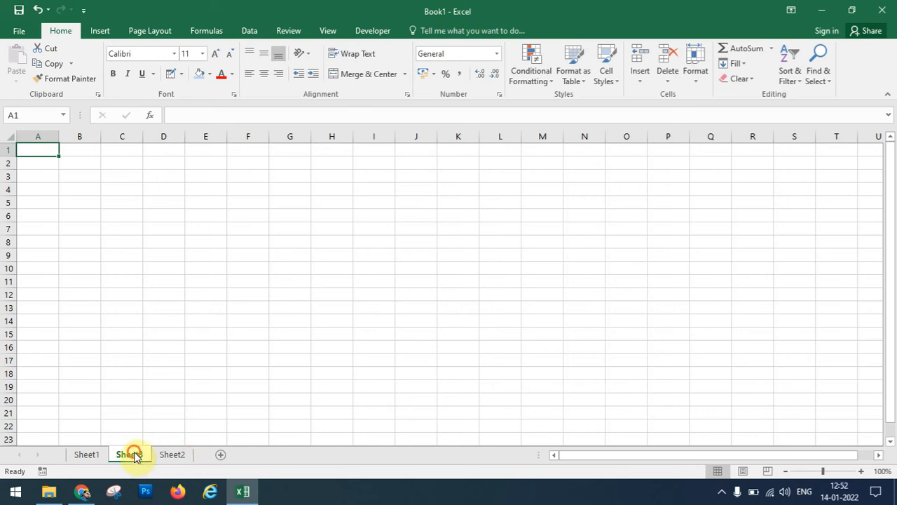
{"action": "left_click_drag", "start_coordinate": [133, 453], "coordinate": [193, 456]}
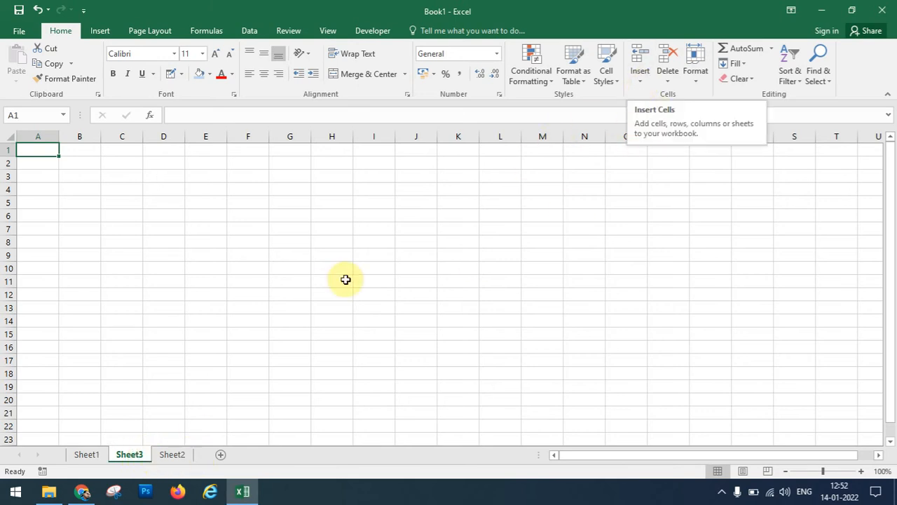
Delete the blank Sheet3 and the empty column C.
{"action": "left_click", "coordinate": [668, 78]}
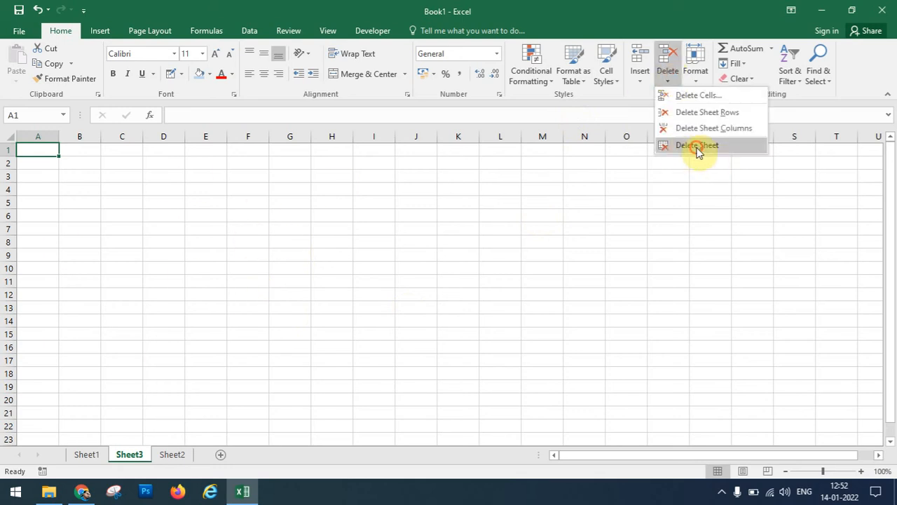
{"action": "left_click", "coordinate": [698, 148]}
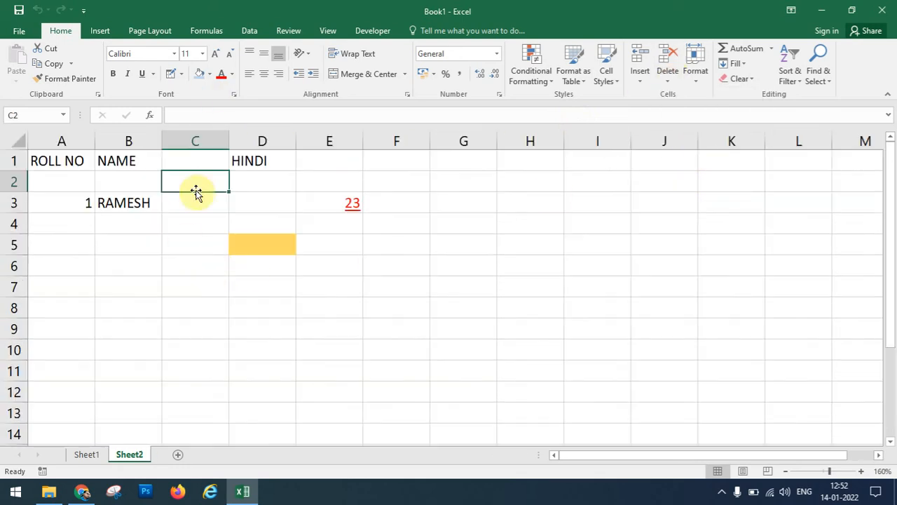
{"action": "left_click", "coordinate": [669, 78]}
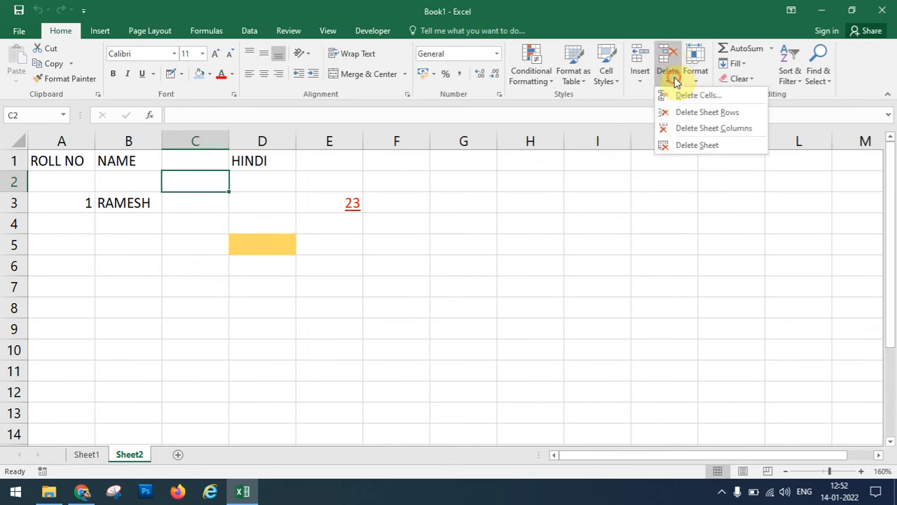
{"action": "left_click", "coordinate": [722, 131]}
Delete the empty row 2 so HINDI returns to C1 and 23 to D2.
{"action": "left_click", "coordinate": [202, 217]}
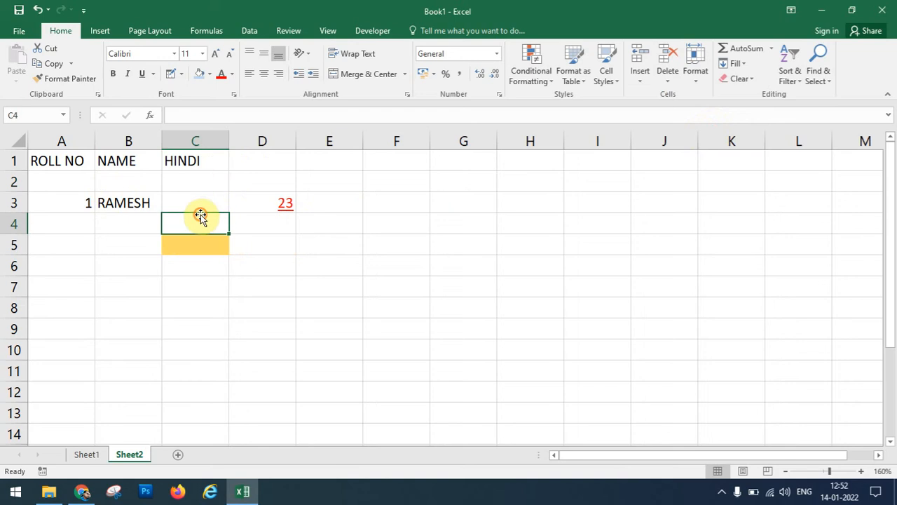
{"action": "left_click", "coordinate": [191, 183]}
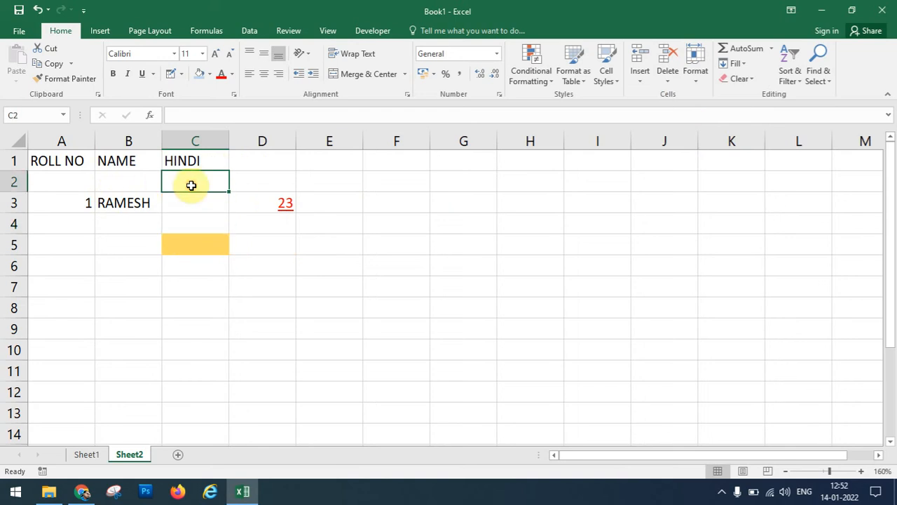
{"action": "left_click", "coordinate": [669, 82]}
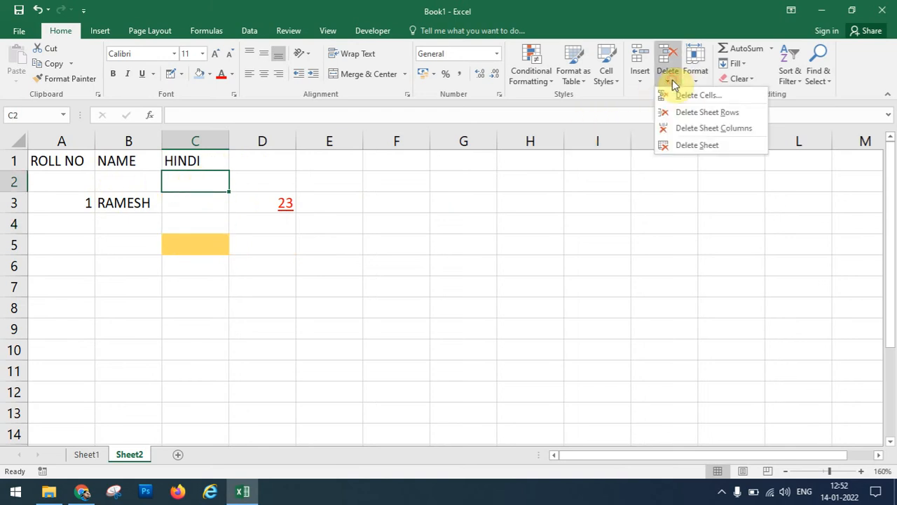
{"action": "left_click", "coordinate": [699, 113]}
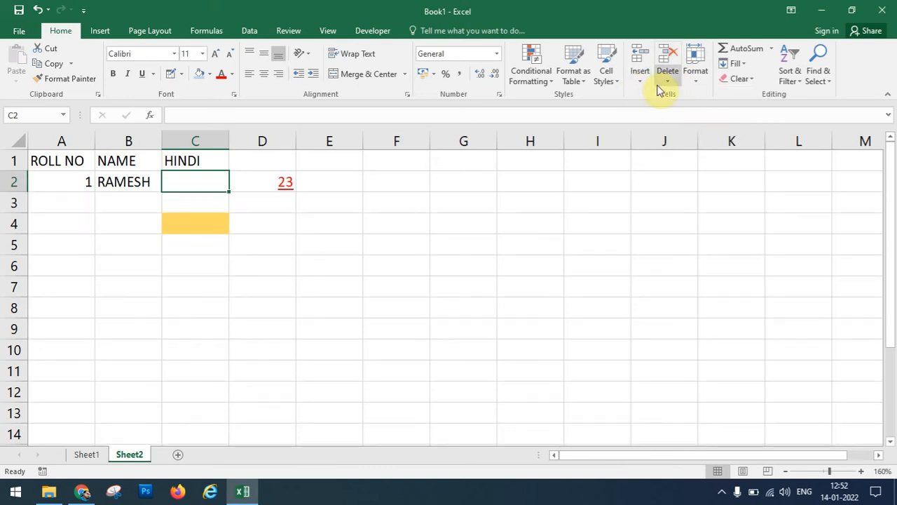
Make row 2 30 points tall, then AutoFit its height back to normal.
{"action": "left_click", "coordinate": [695, 83]}
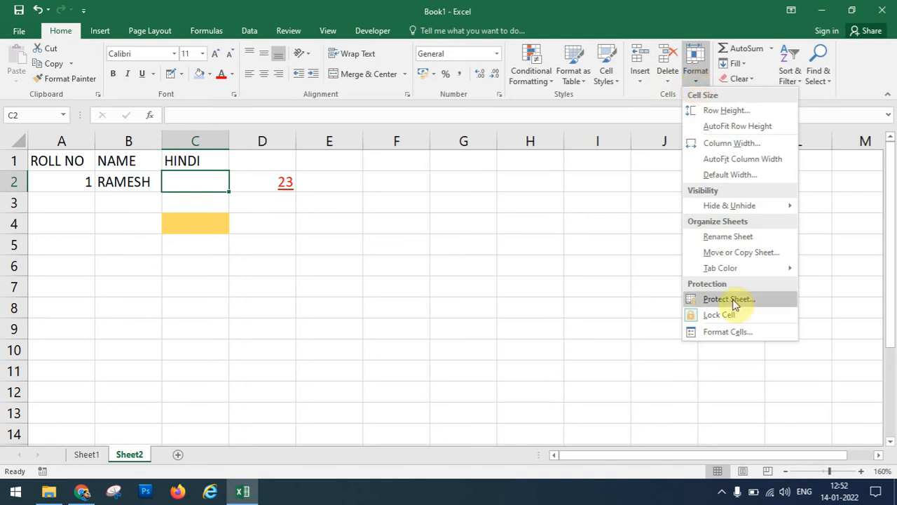
{"action": "mouse_move", "coordinate": [717, 205]}
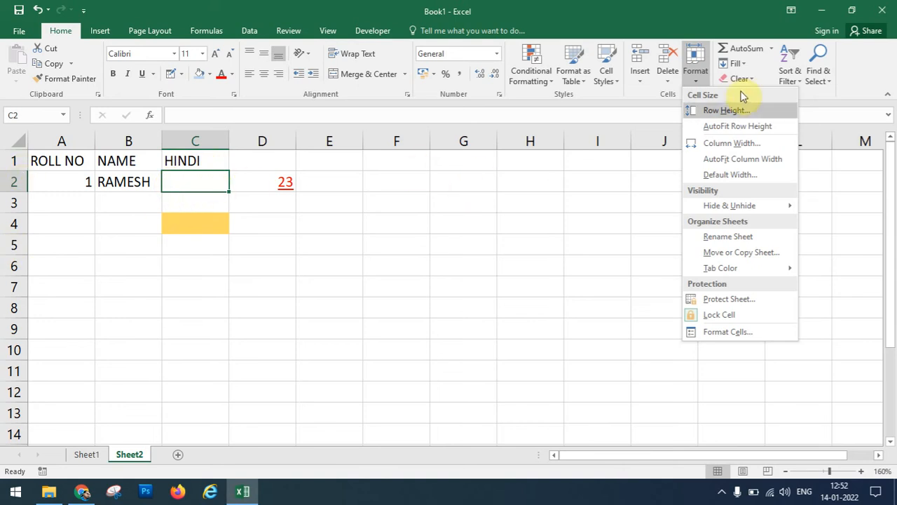
{"action": "left_click", "coordinate": [729, 111]}
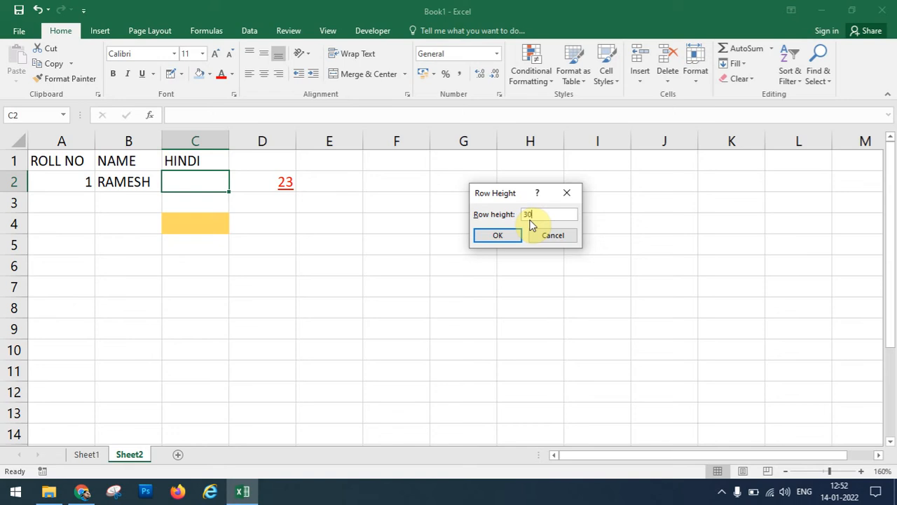
{"action": "type", "text": "30"}
{"action": "key", "text": "Return"}
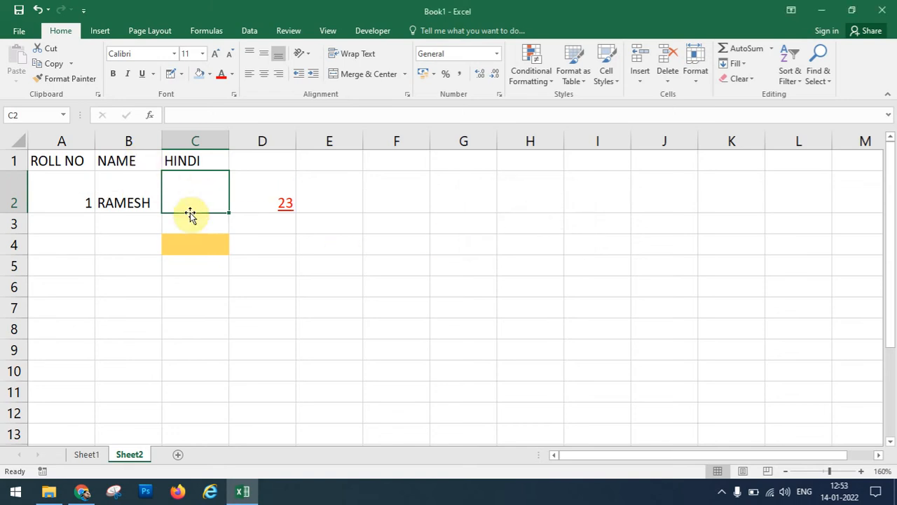
{"action": "left_click", "coordinate": [701, 83]}
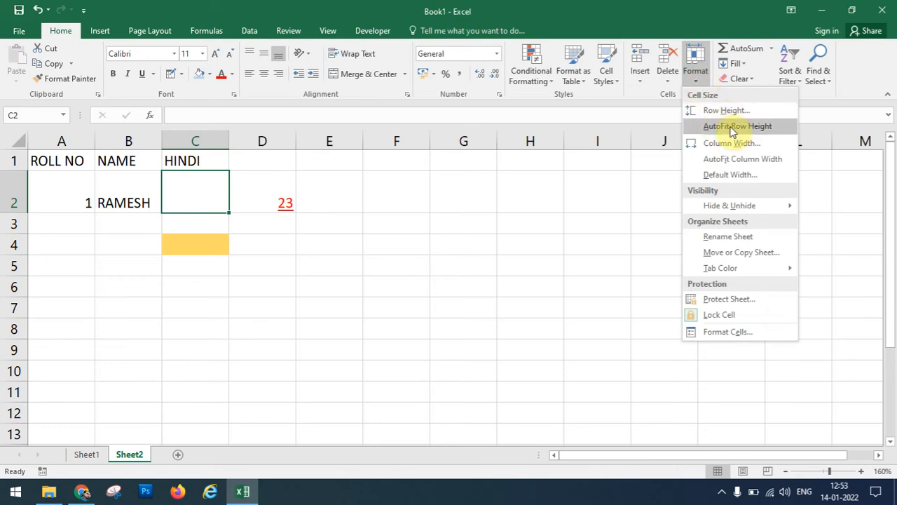
{"action": "left_click", "coordinate": [733, 127]}
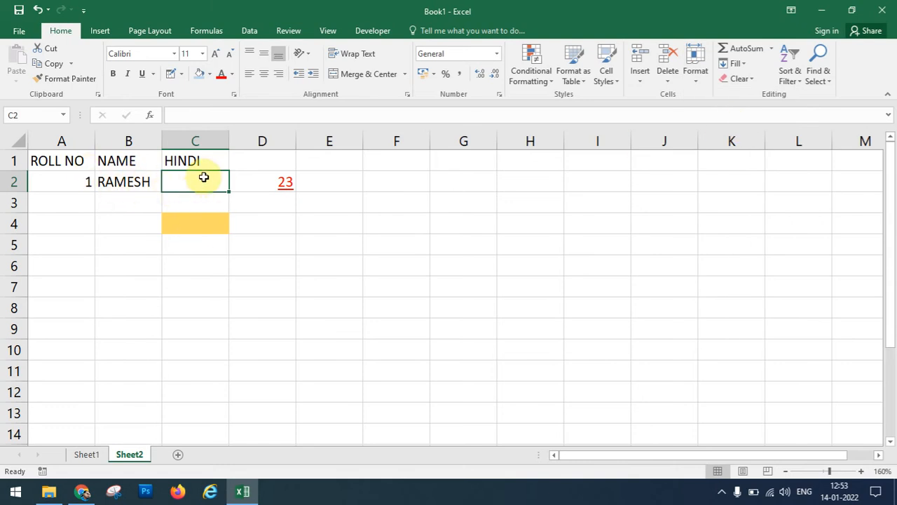
Set column C's width to 20.
{"action": "left_click", "coordinate": [695, 78]}
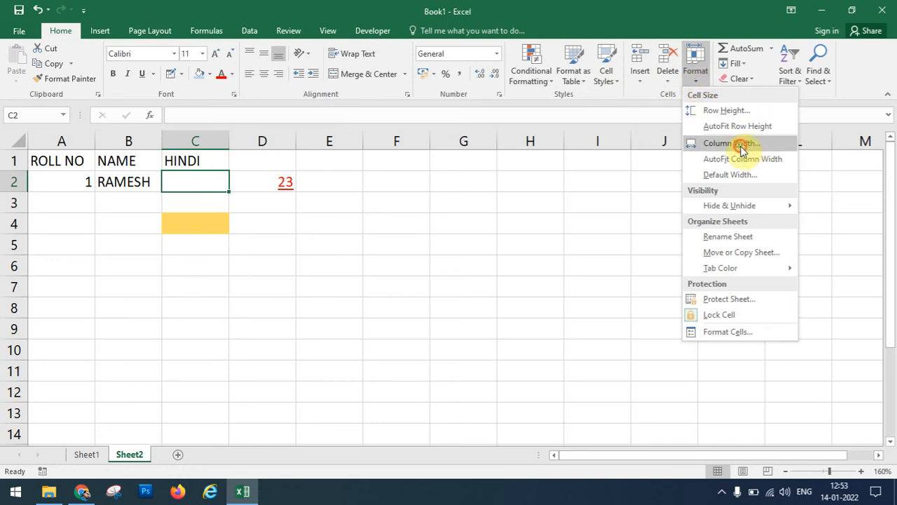
{"action": "left_click", "coordinate": [742, 149]}
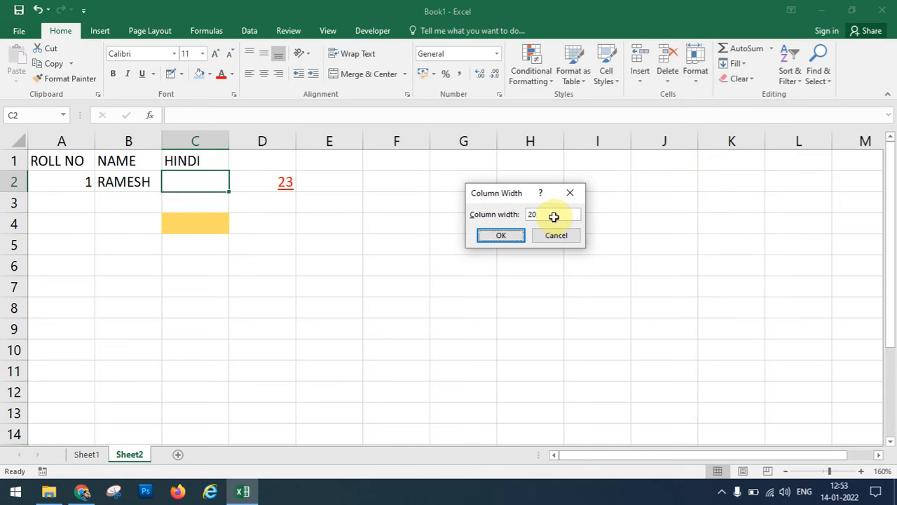
{"action": "key", "text": "Return"}
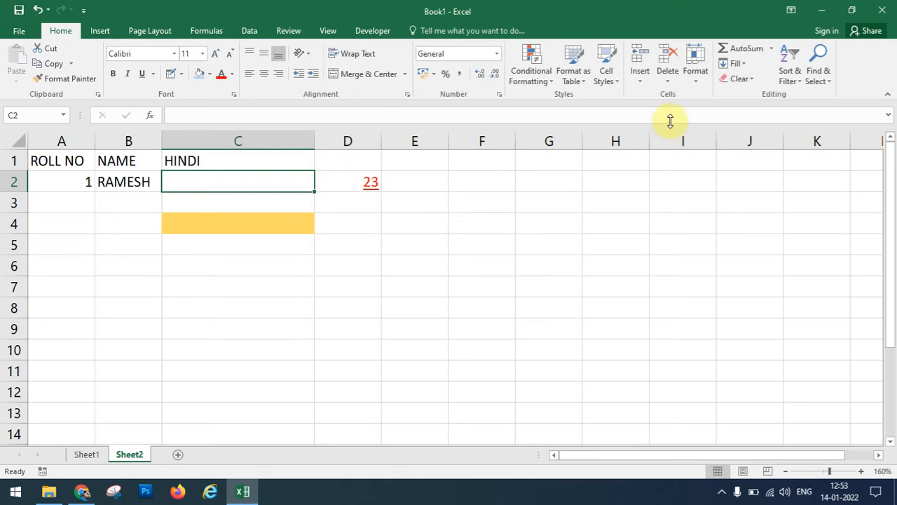
AutoFit column C to the HINDI heading in cell C1.
{"action": "left_click", "coordinate": [701, 83]}
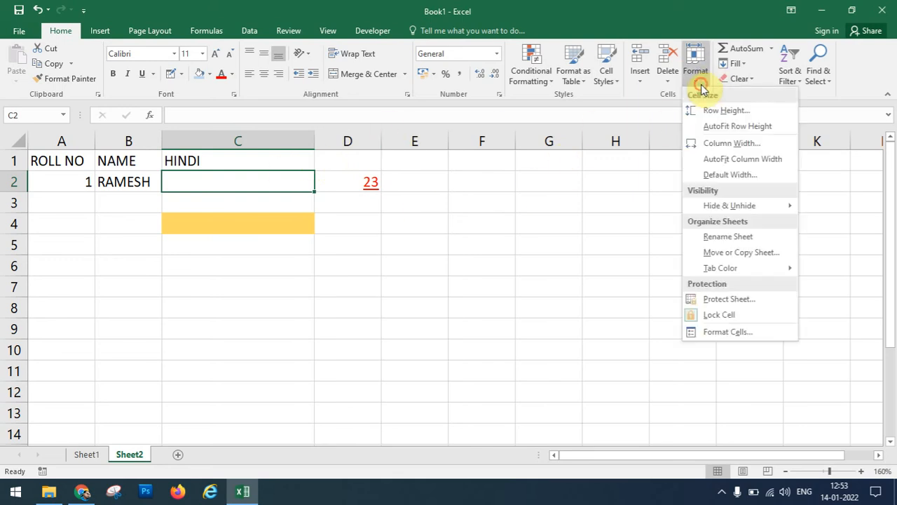
{"action": "left_click", "coordinate": [736, 159]}
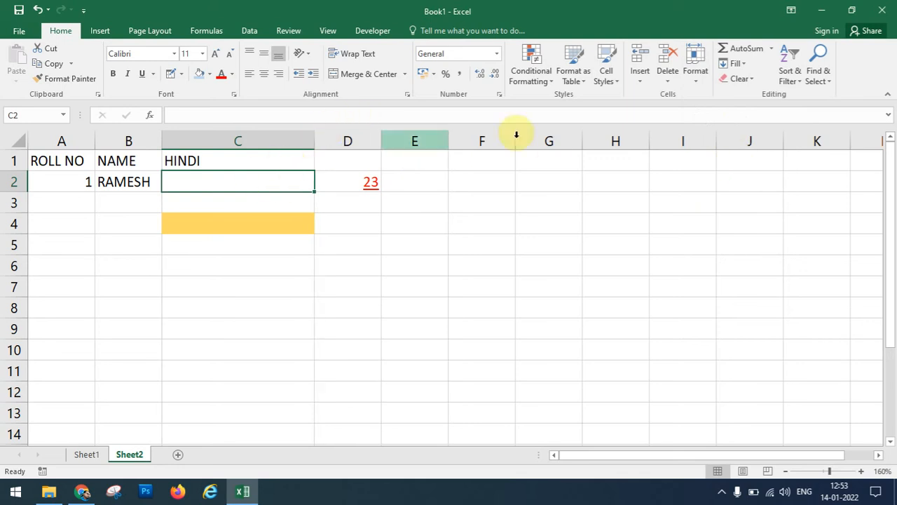
{"action": "left_click", "coordinate": [271, 163]}
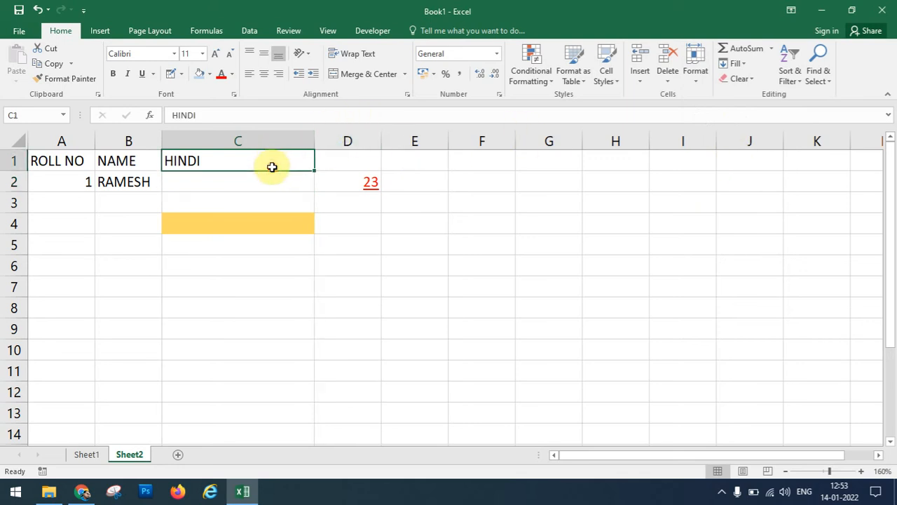
{"action": "left_click", "coordinate": [696, 78]}
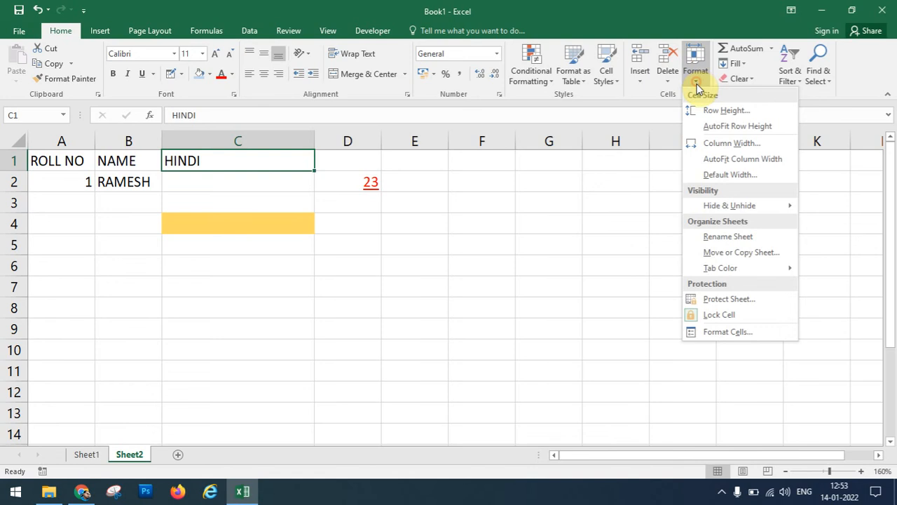
{"action": "left_click", "coordinate": [744, 159]}
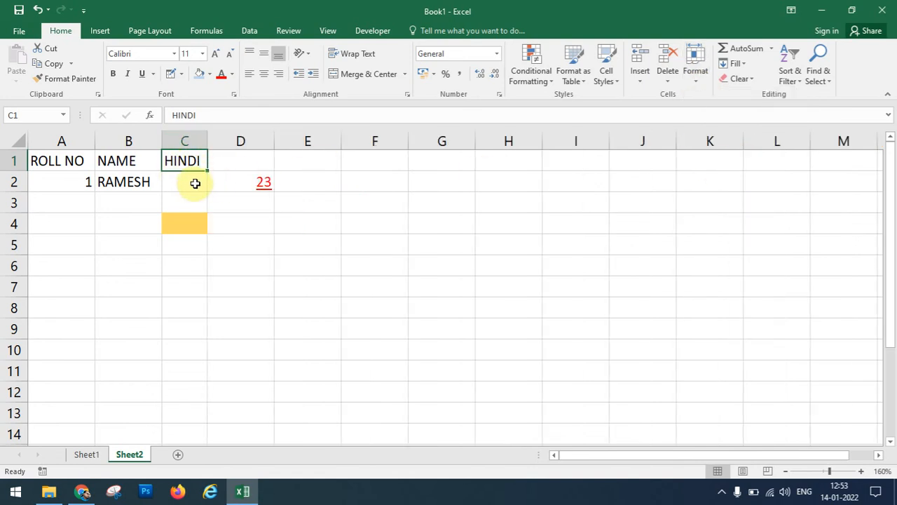
Confirm the sheet's default column width at 8.43.
{"action": "left_click", "coordinate": [699, 81]}
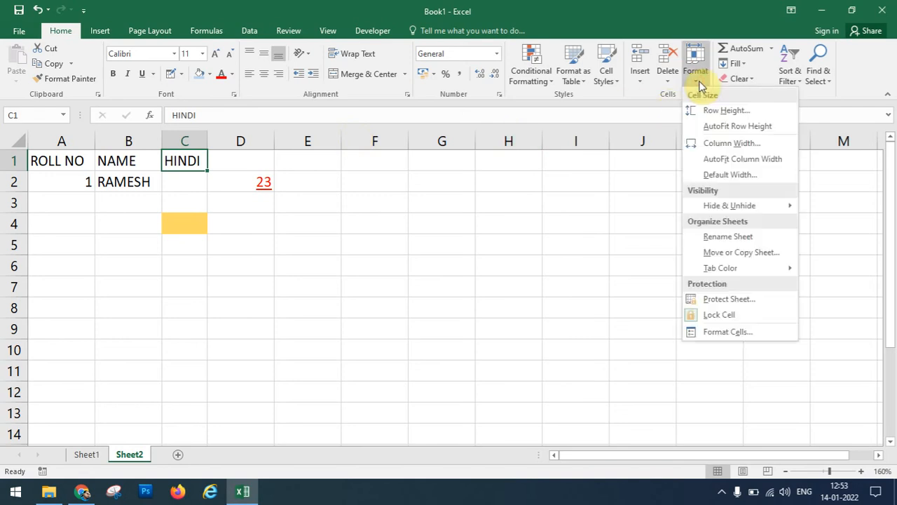
{"action": "left_click", "coordinate": [745, 178]}
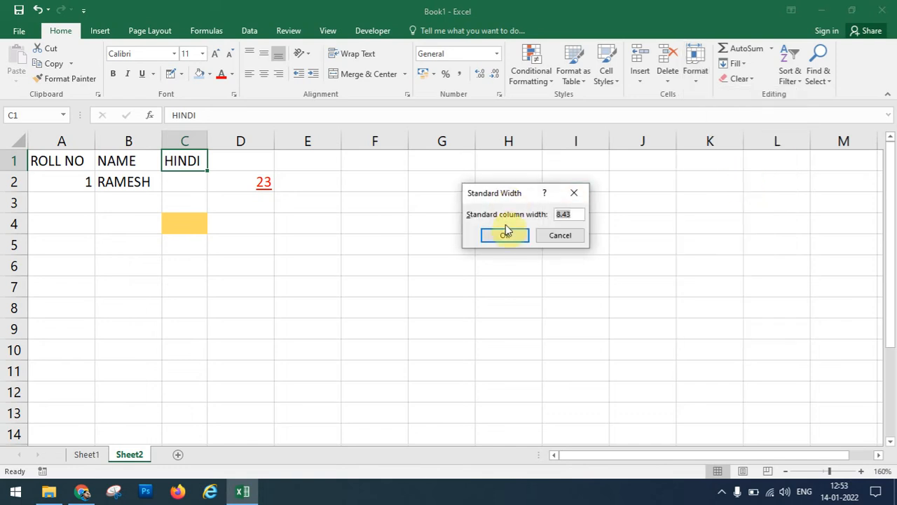
{"action": "left_click", "coordinate": [505, 235]}
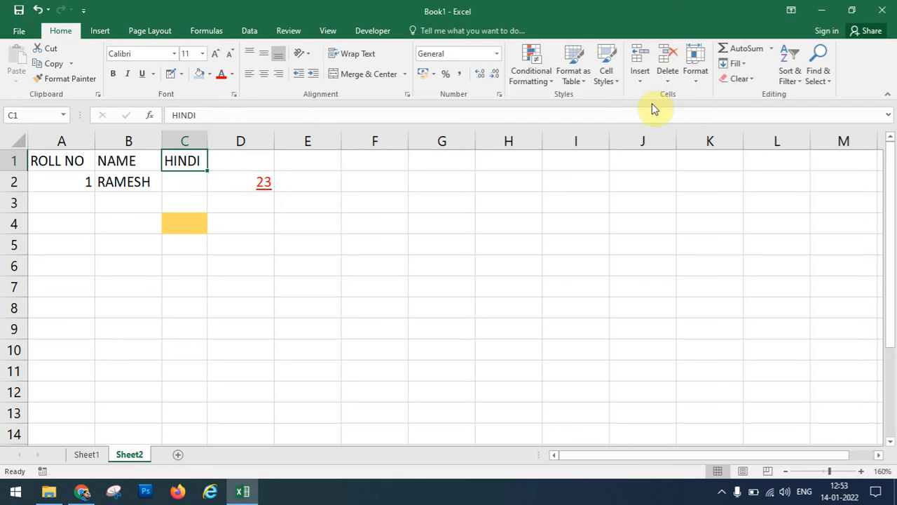
{"action": "left_click", "coordinate": [693, 78]}
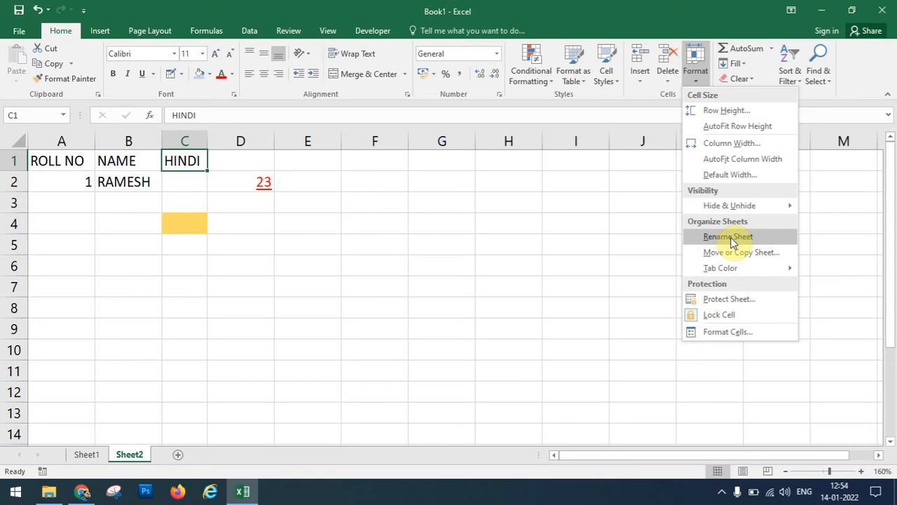
Rename the Sheet2 tab to 'A'.
{"action": "left_click", "coordinate": [731, 237]}
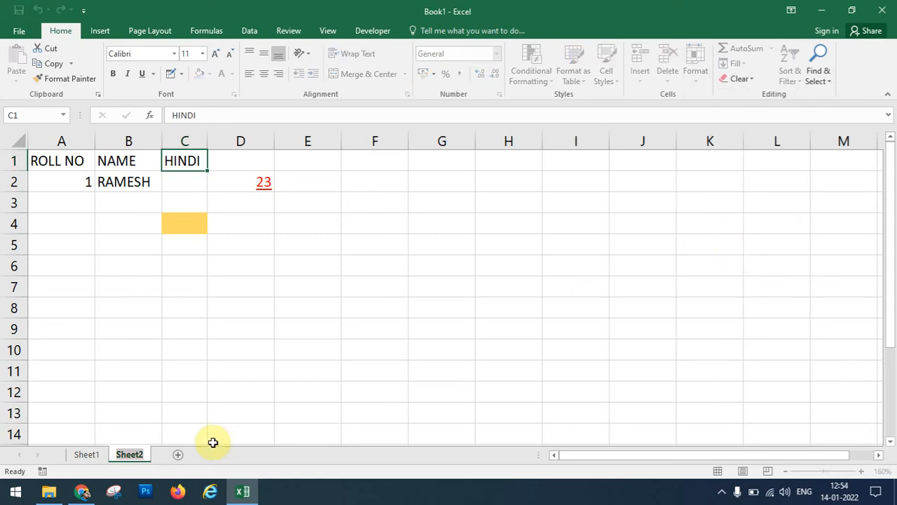
{"action": "type", "text": "A"}
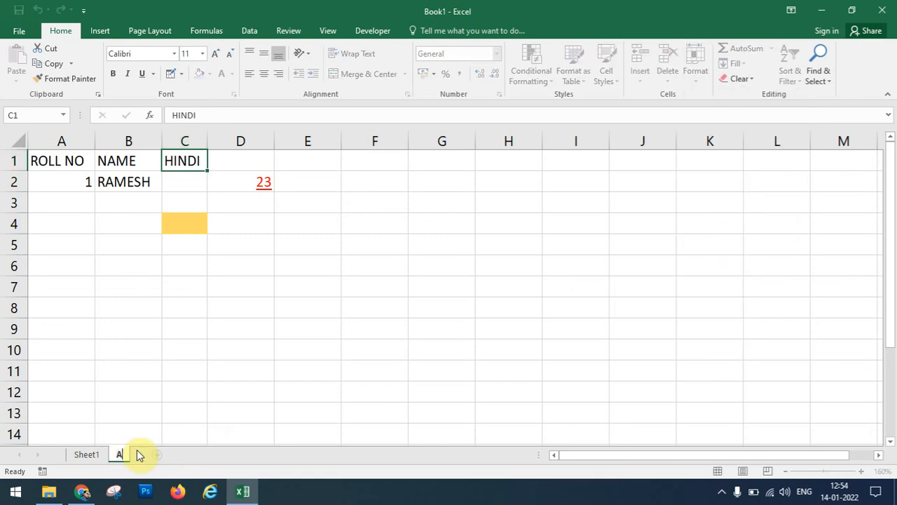
{"action": "key", "text": "Return"}
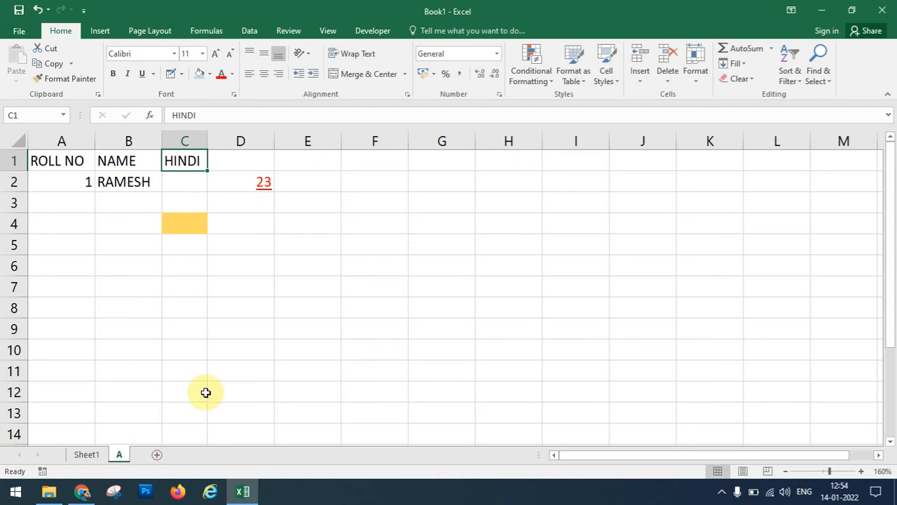
{"action": "left_click", "coordinate": [689, 87]}
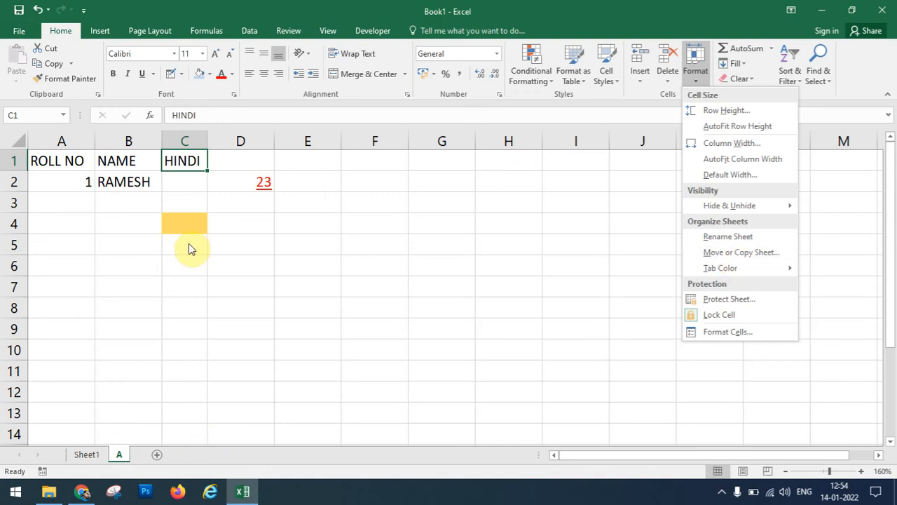
Create a copy of sheet A, producing A (2).
{"action": "left_click", "coordinate": [727, 254]}
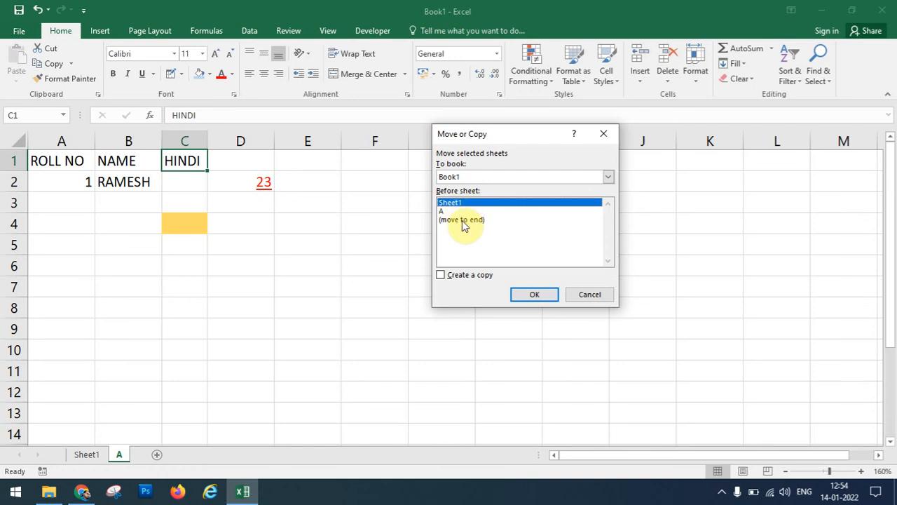
{"action": "left_click", "coordinate": [441, 276]}
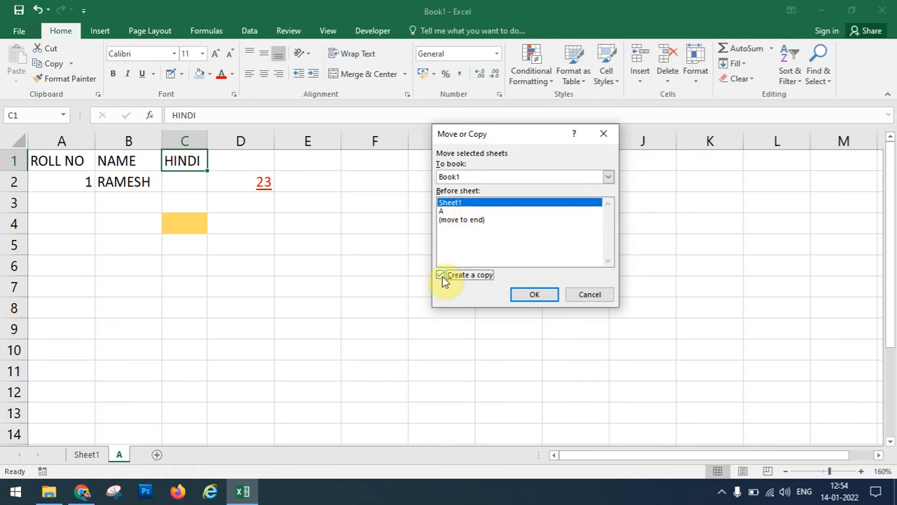
{"action": "left_click", "coordinate": [524, 294]}
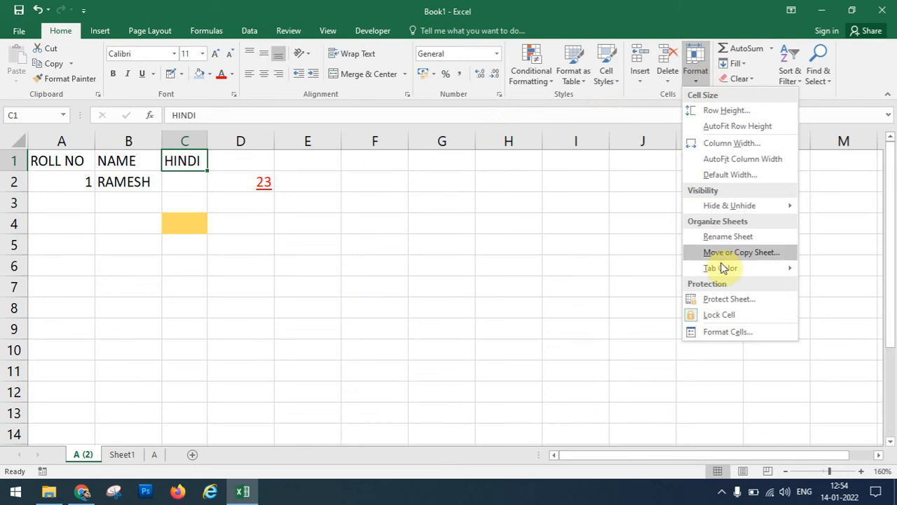
Move sheet A (2) to the end of the workbook, after A.
{"action": "left_click", "coordinate": [729, 252]}
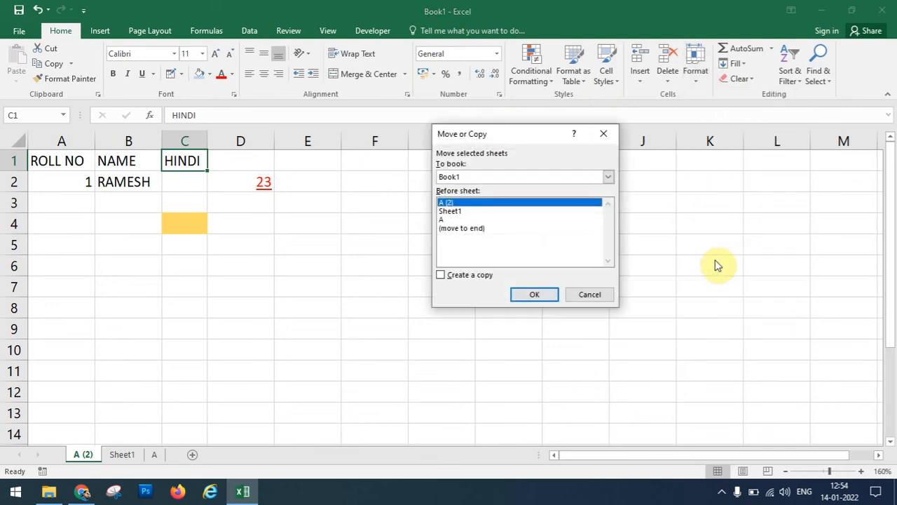
{"action": "left_click", "coordinate": [459, 230]}
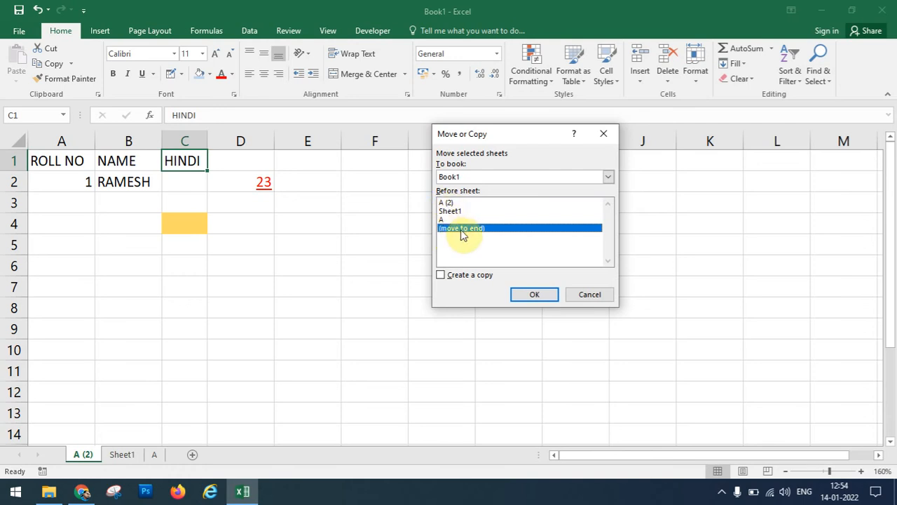
{"action": "left_click", "coordinate": [534, 295]}
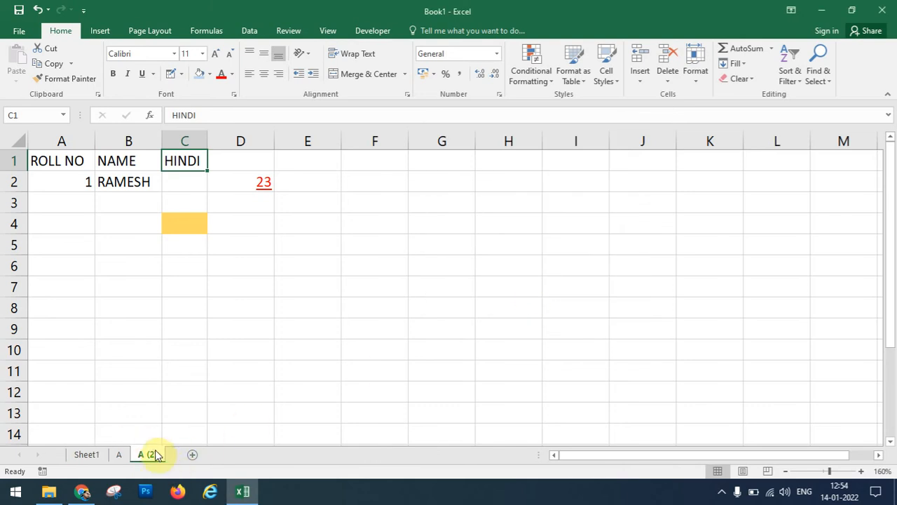
Move sheet A (2) into a new workbook, Book2, using Move or Copy.
{"action": "left_click", "coordinate": [699, 78]}
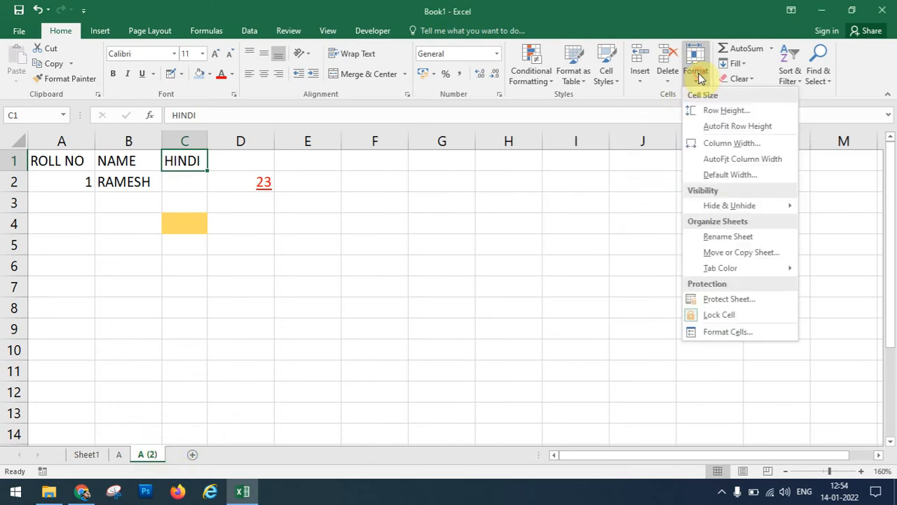
{"action": "left_click", "coordinate": [732, 253]}
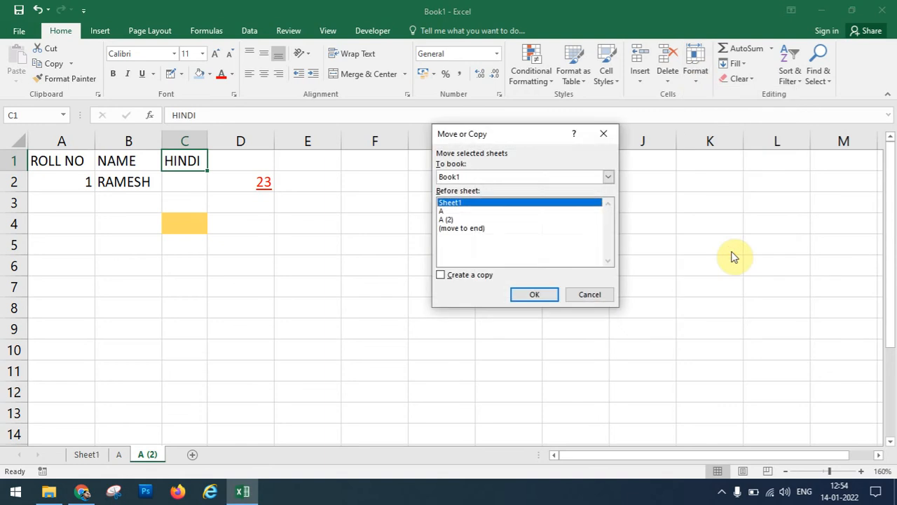
{"action": "left_click", "coordinate": [495, 178]}
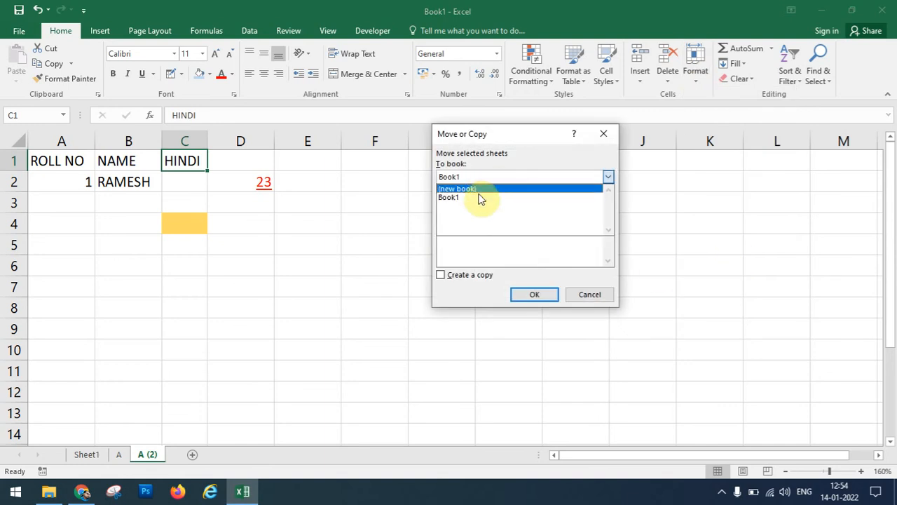
{"action": "left_click", "coordinate": [469, 191]}
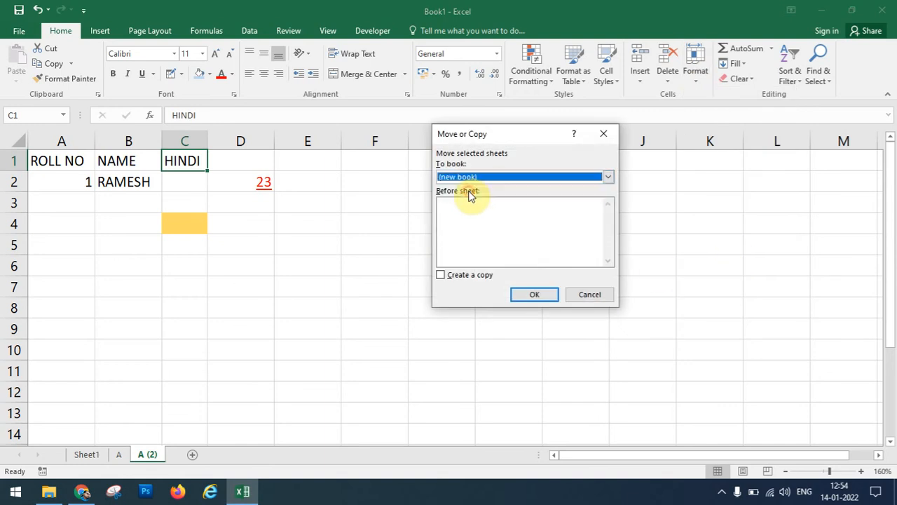
{"action": "left_click", "coordinate": [534, 295]}
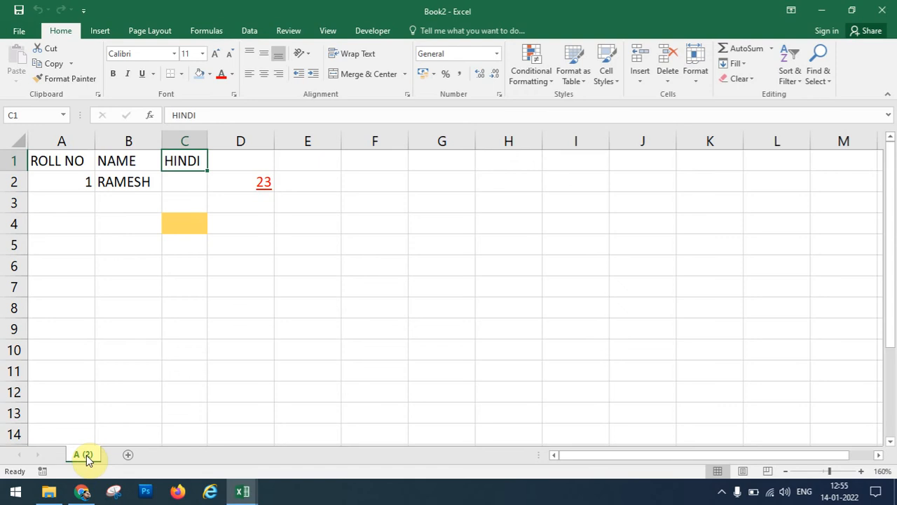
Colour the A (2) tab red, add a blank Sheet2, and return to A (2).
{"action": "left_click", "coordinate": [692, 80]}
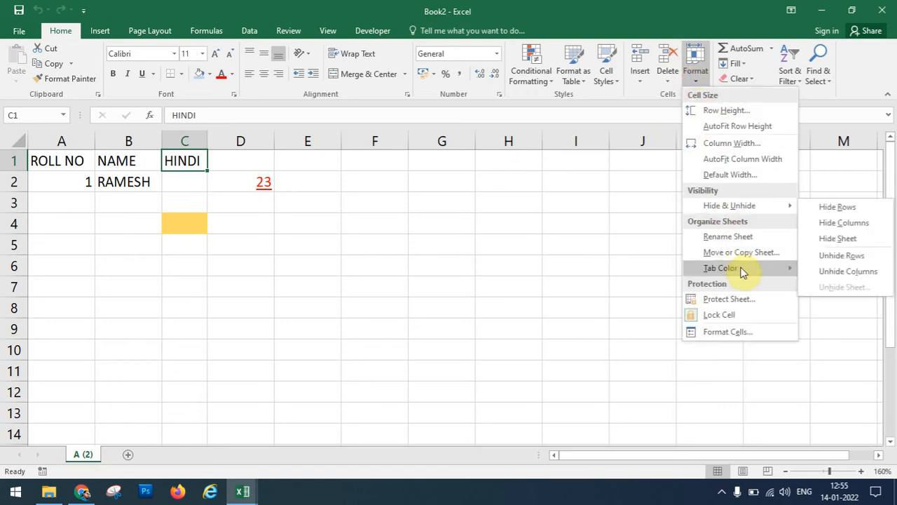
{"action": "mouse_move", "coordinate": [743, 271]}
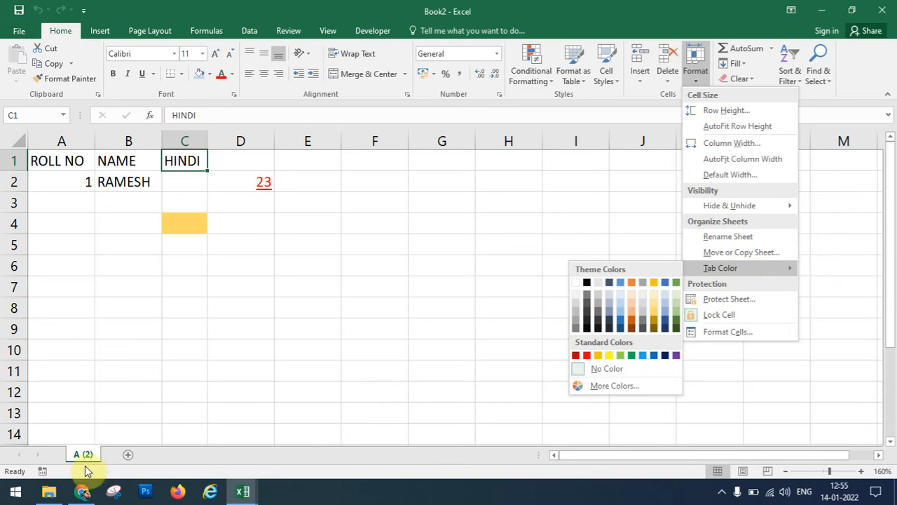
{"action": "left_click", "coordinate": [587, 355]}
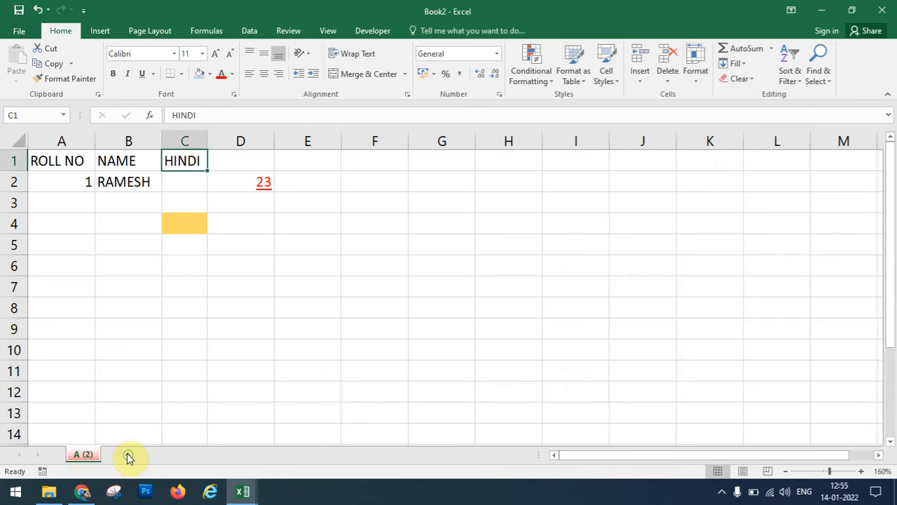
{"action": "left_click", "coordinate": [128, 454]}
{"action": "left_click", "coordinate": [78, 454]}
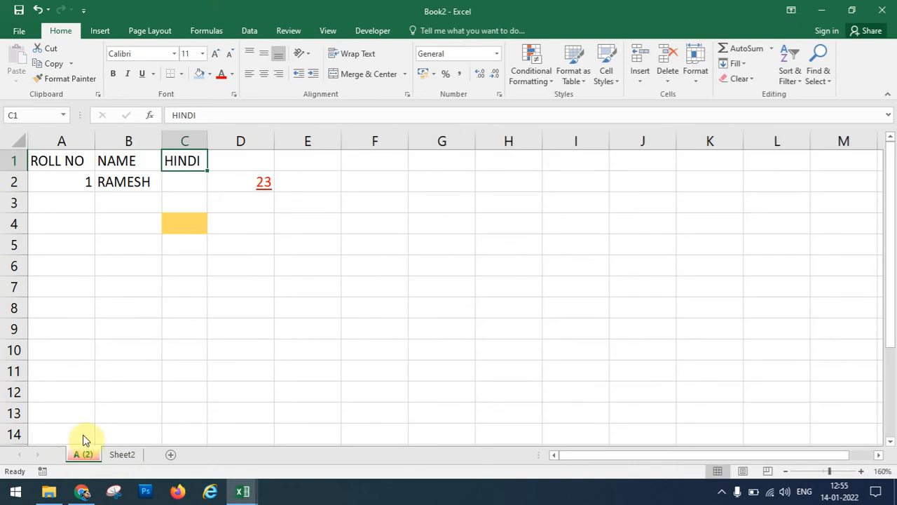
Close Protect Sheet without protecting, then select all cells on A (2).
{"action": "left_click", "coordinate": [693, 78]}
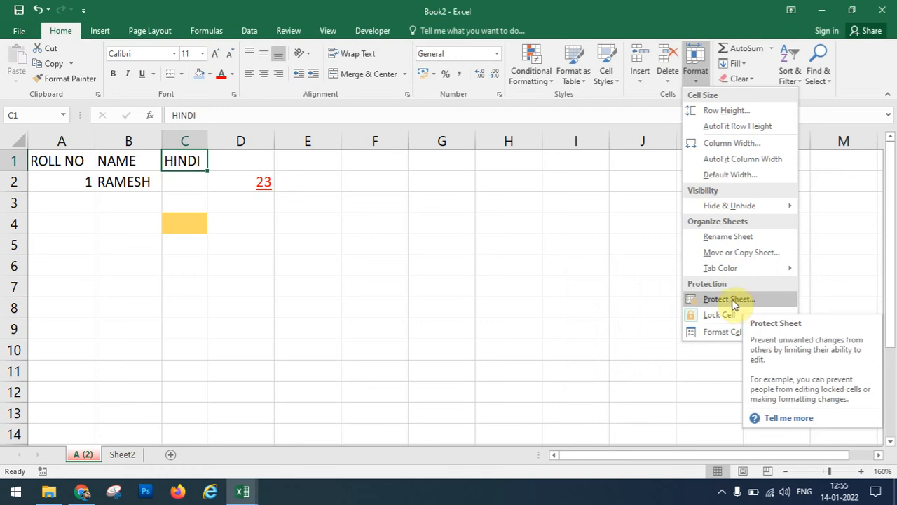
{"action": "left_click", "coordinate": [733, 303]}
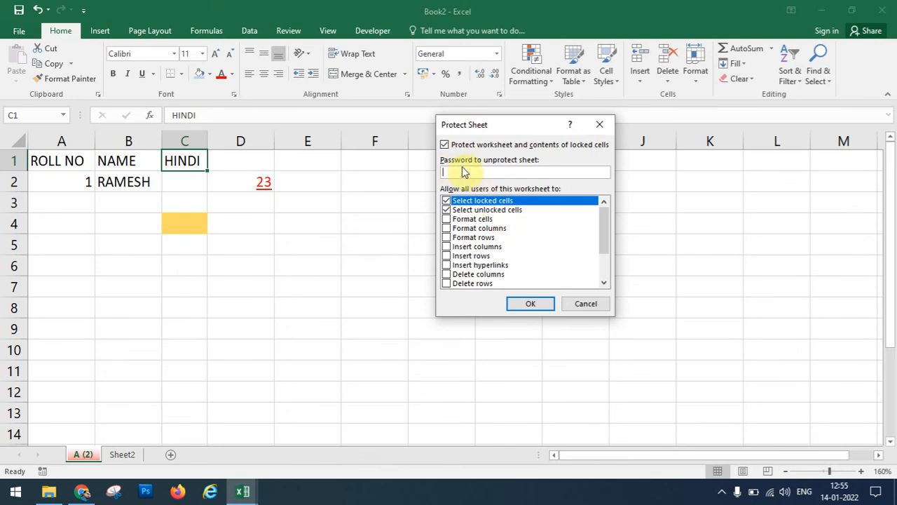
{"action": "left_click", "coordinate": [600, 125]}
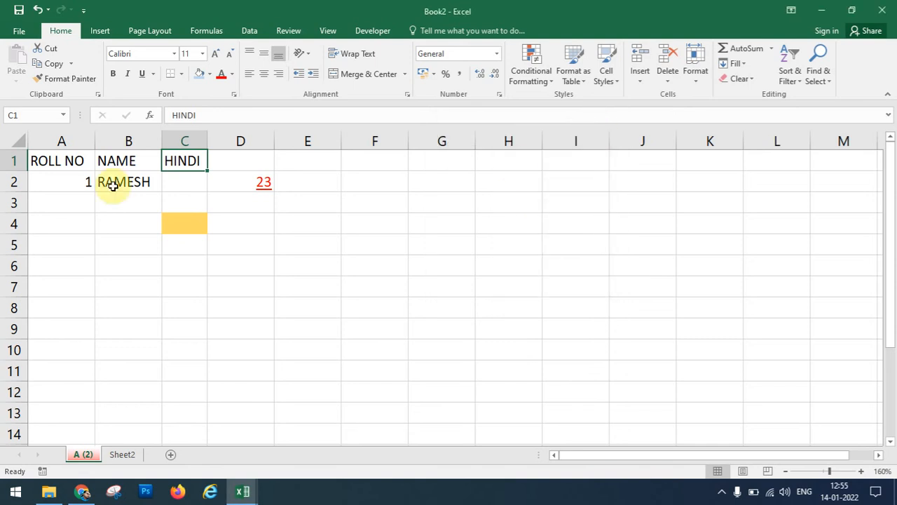
{"action": "left_click", "coordinate": [21, 141]}
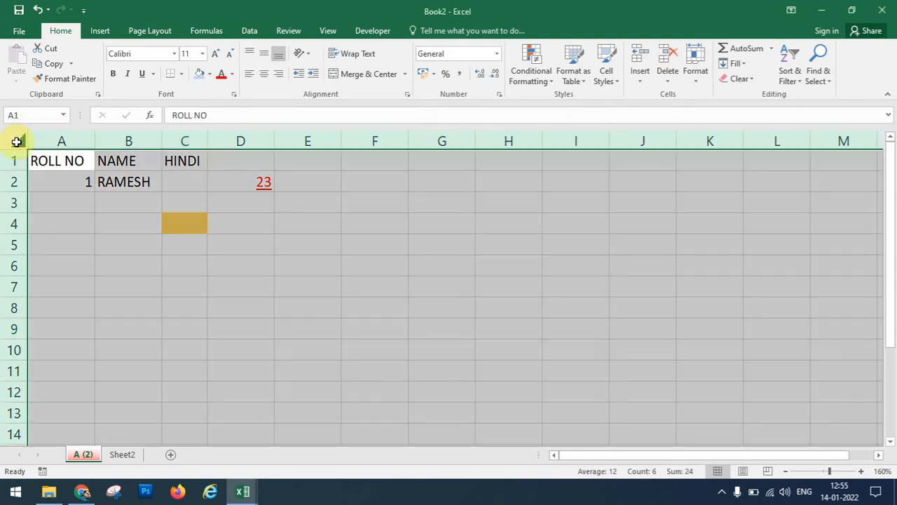
Check the cells' Protection settings in Format Cells, closing it without changes.
{"action": "left_click", "coordinate": [700, 78]}
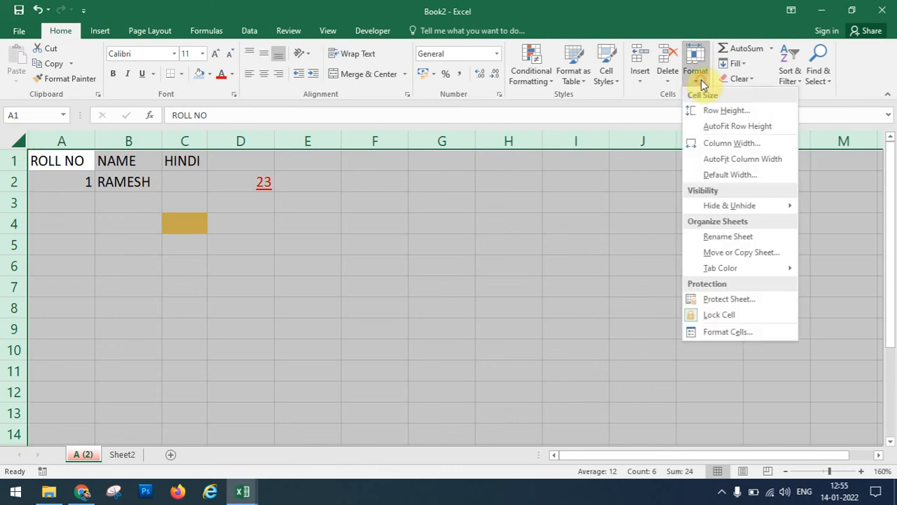
{"action": "left_click", "coordinate": [738, 332]}
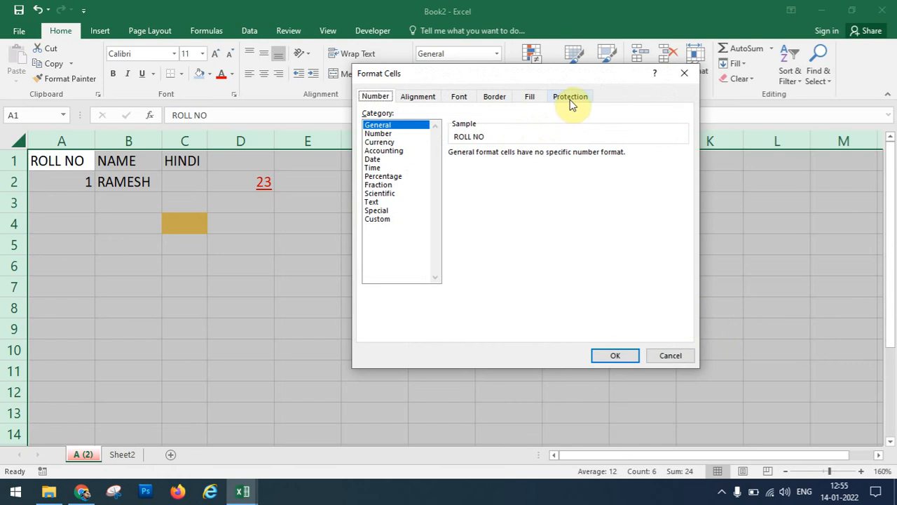
{"action": "left_click", "coordinate": [570, 98]}
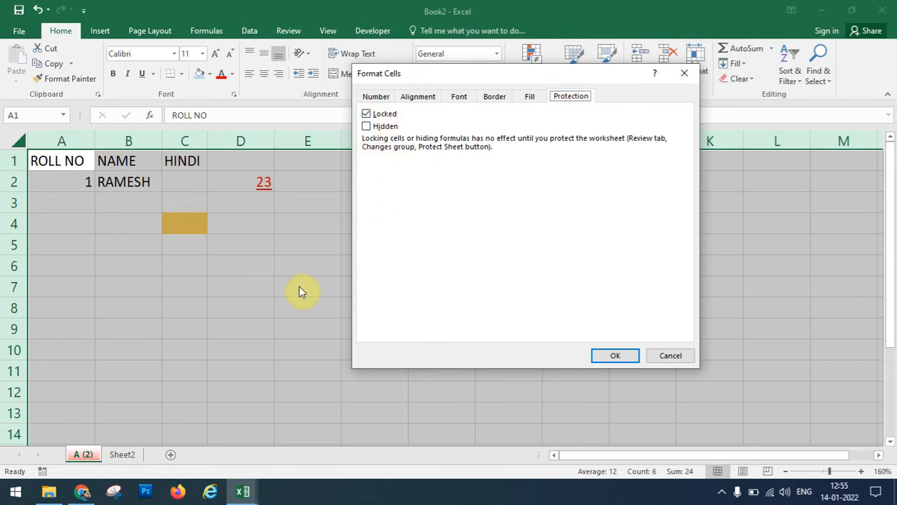
{"action": "left_click", "coordinate": [666, 359]}
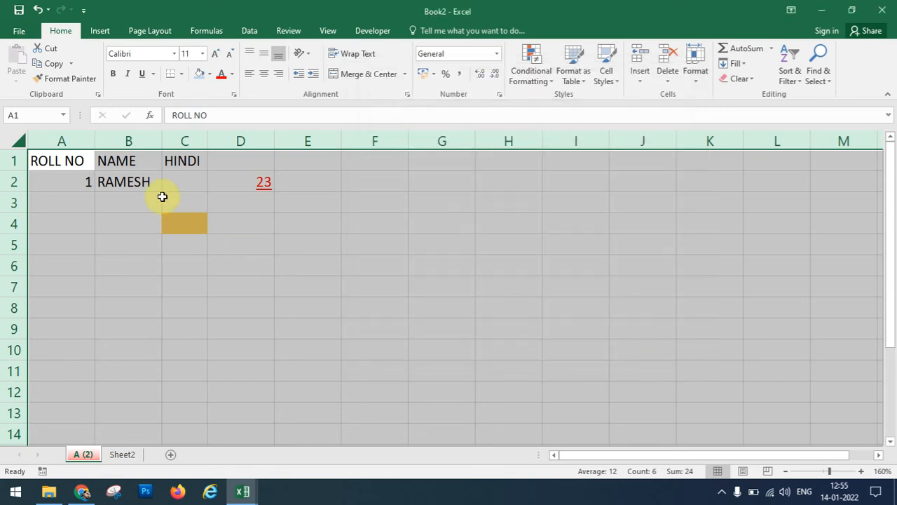
Clear the roll number, name and mark from row 2 (A2:D2).
{"action": "left_click", "coordinate": [73, 183]}
{"action": "left_click_drag", "start_coordinate": [73, 183], "coordinate": [249, 193]}
{"action": "key", "text": "Delete"}
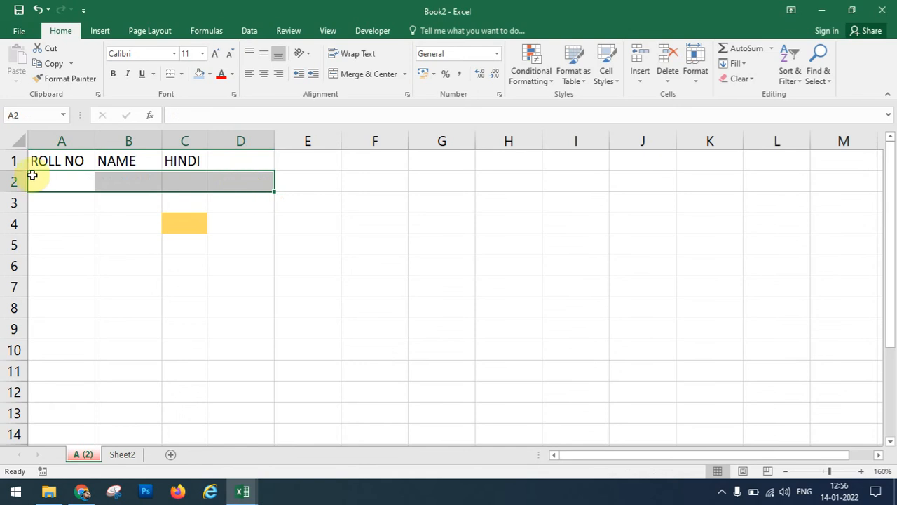
Unlock cells A2 through C9 by unticking Locked in their Protection settings.
{"action": "left_click_drag", "start_coordinate": [42, 174], "coordinate": [176, 327]}
{"action": "left_click", "coordinate": [703, 79]}
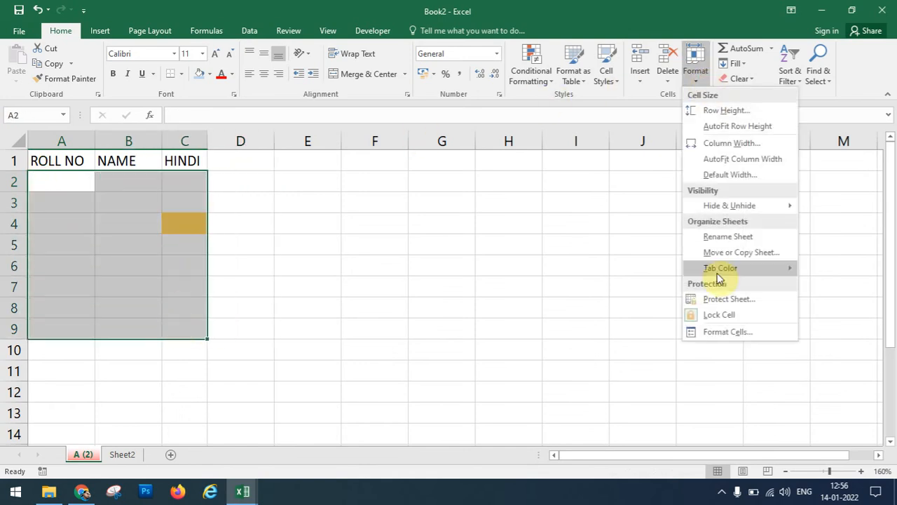
{"action": "left_click", "coordinate": [722, 334]}
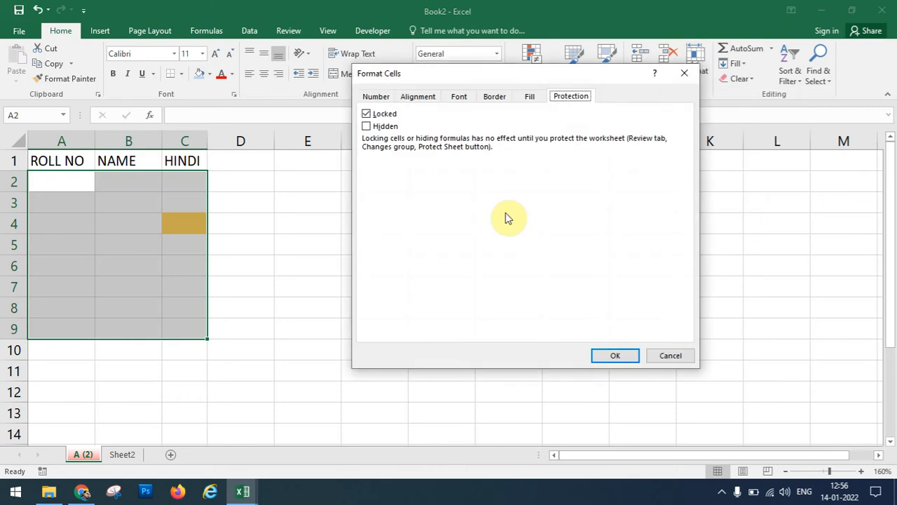
{"action": "left_click", "coordinate": [366, 114]}
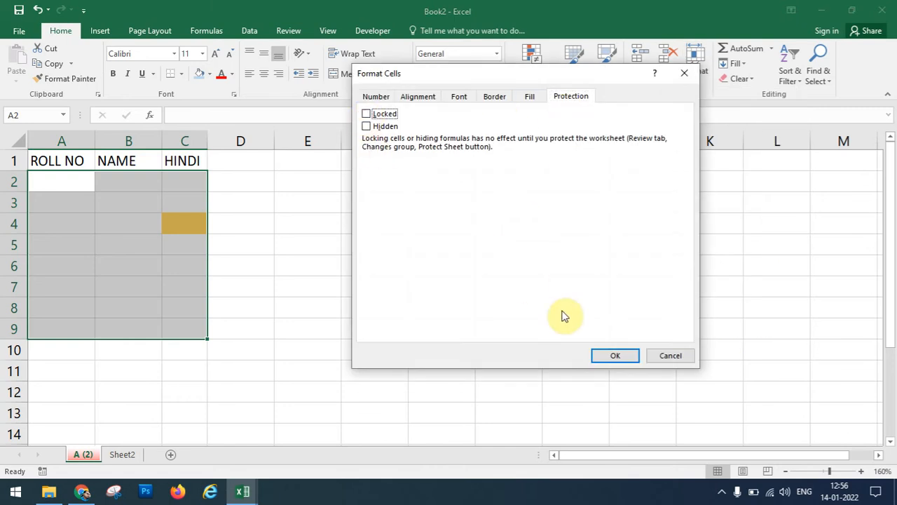
{"action": "left_click", "coordinate": [621, 355]}
{"action": "left_click", "coordinate": [317, 238]}
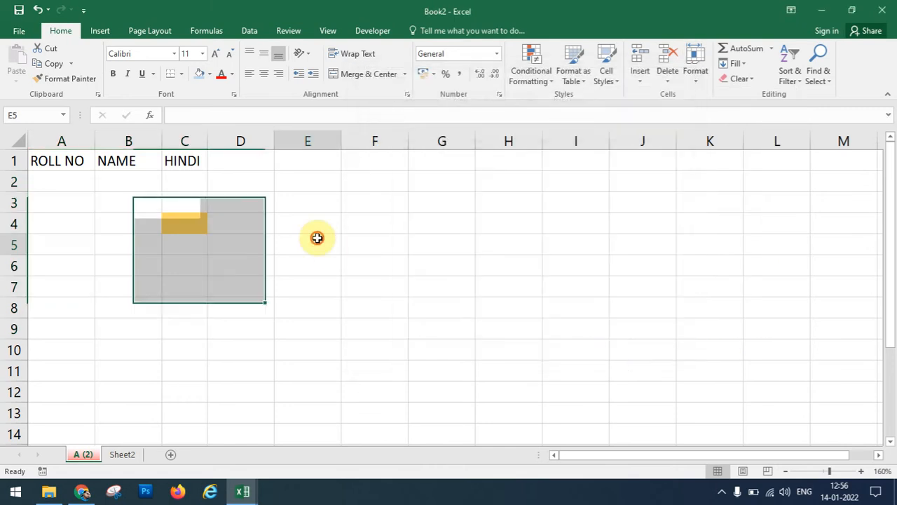
{"action": "left_click", "coordinate": [692, 82]}
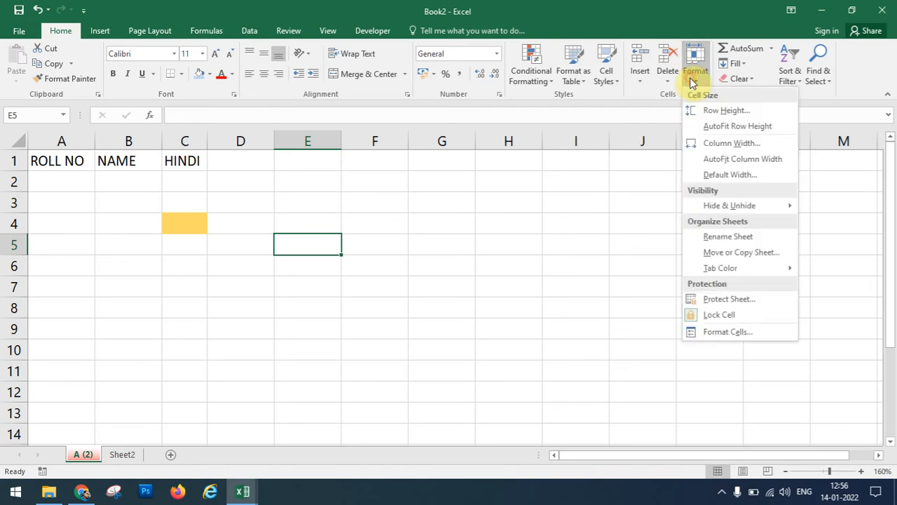
Open the Protect Sheet dialog for the A (2) sheet from the Format menu.
{"action": "left_click", "coordinate": [727, 300]}
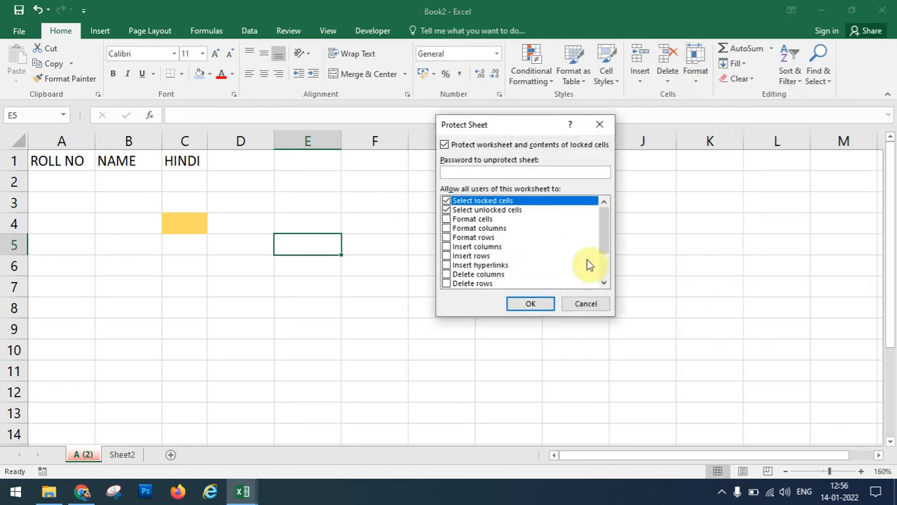
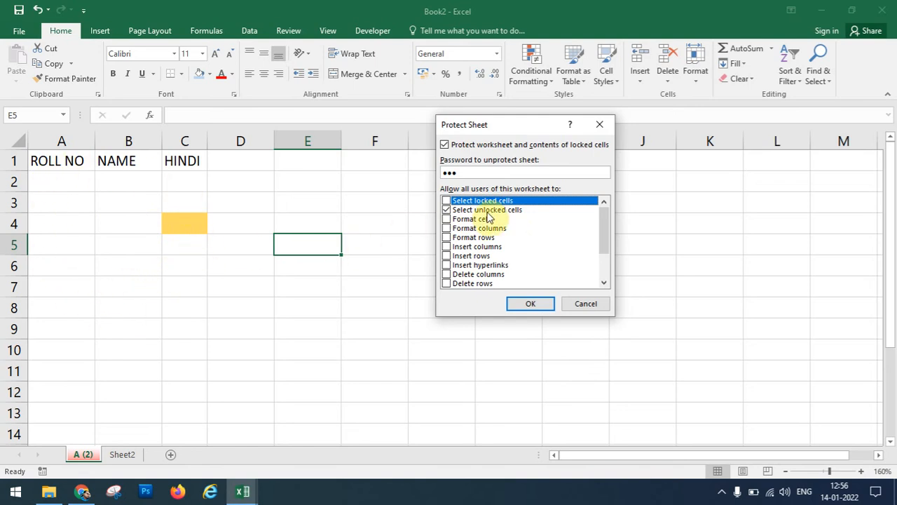
Protect the sheet so only unlocked cells can be selected, confirming the re-entered password.
{"action": "left_click", "coordinate": [530, 304]}
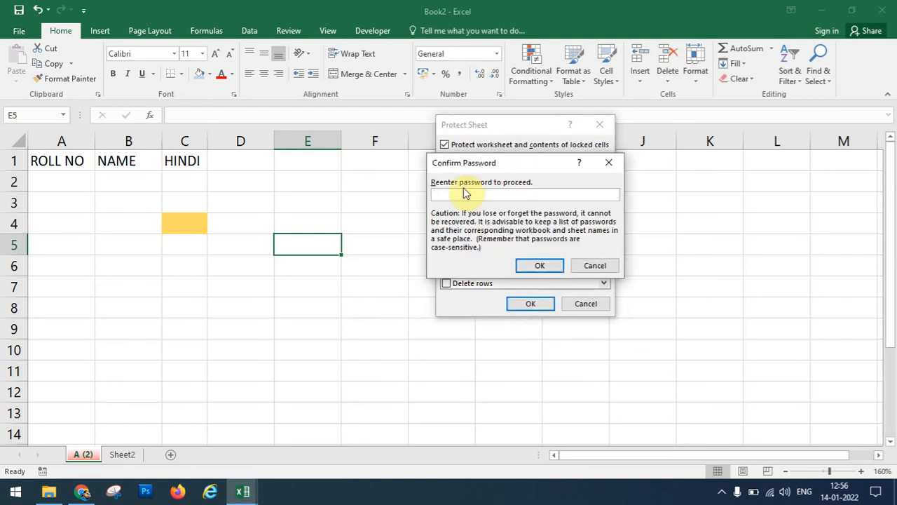
{"action": "left_click", "coordinate": [543, 266]}
{"action": "left_click", "coordinate": [104, 243]}
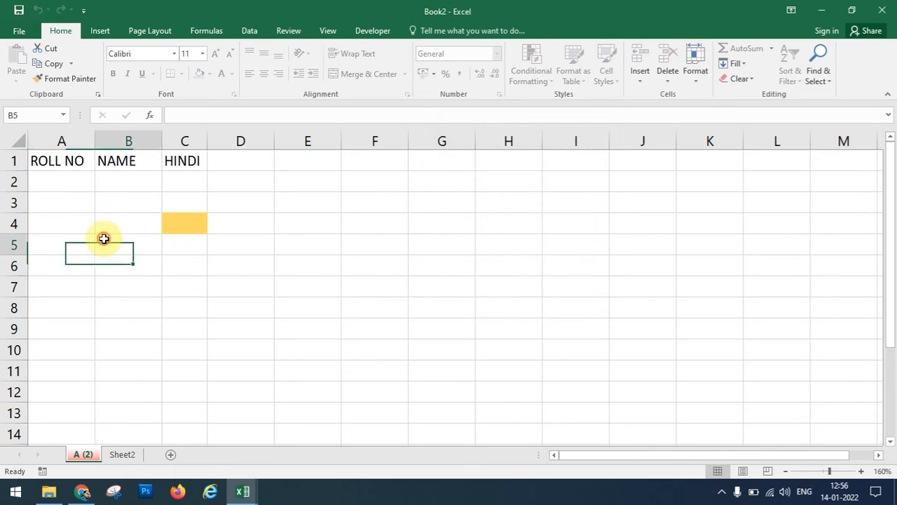
{"action": "left_click", "coordinate": [48, 181]}
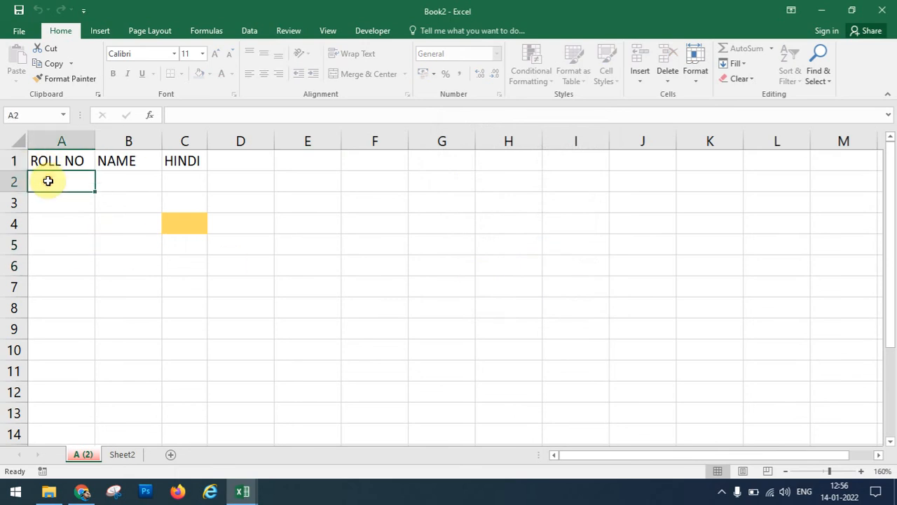
{"action": "key", "text": "Tab"}
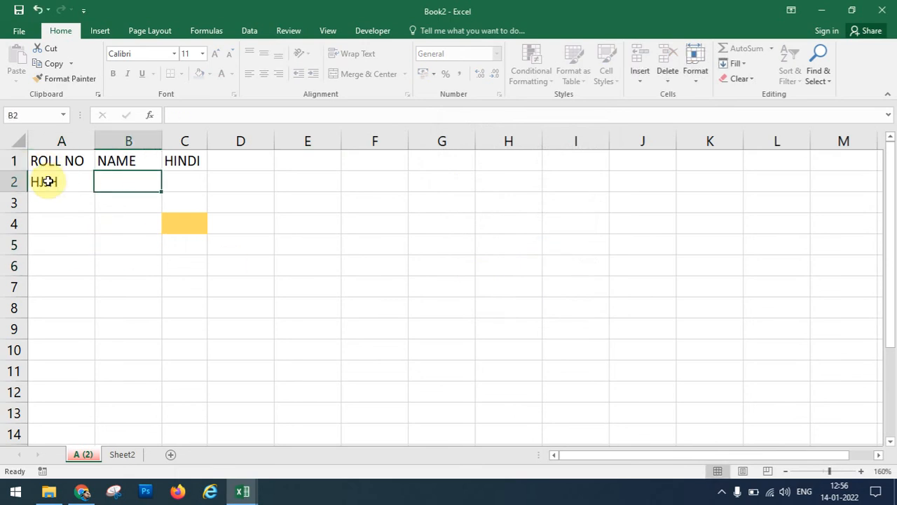
{"action": "key", "text": "Tab"}
{"action": "key", "text": "Return"}
{"action": "key", "text": "Tab"}
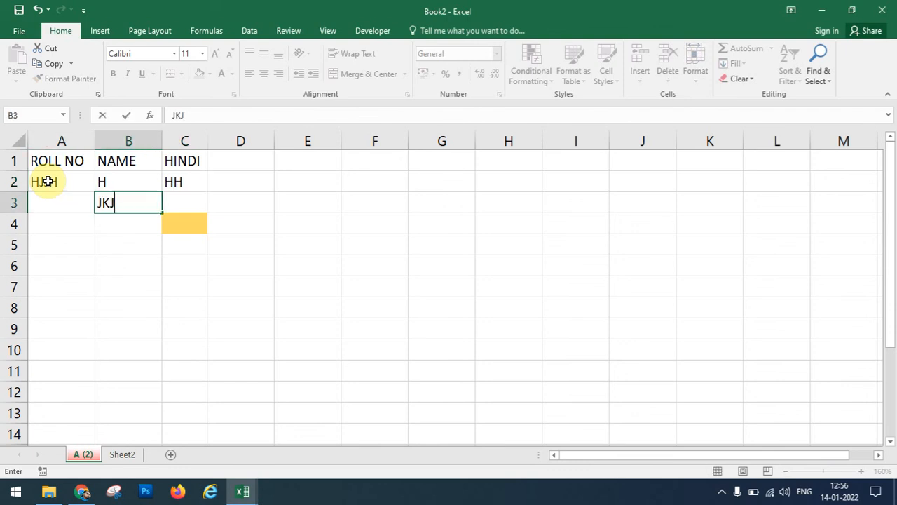
{"action": "key", "text": "Tab"}
{"action": "key", "text": "Tab"}
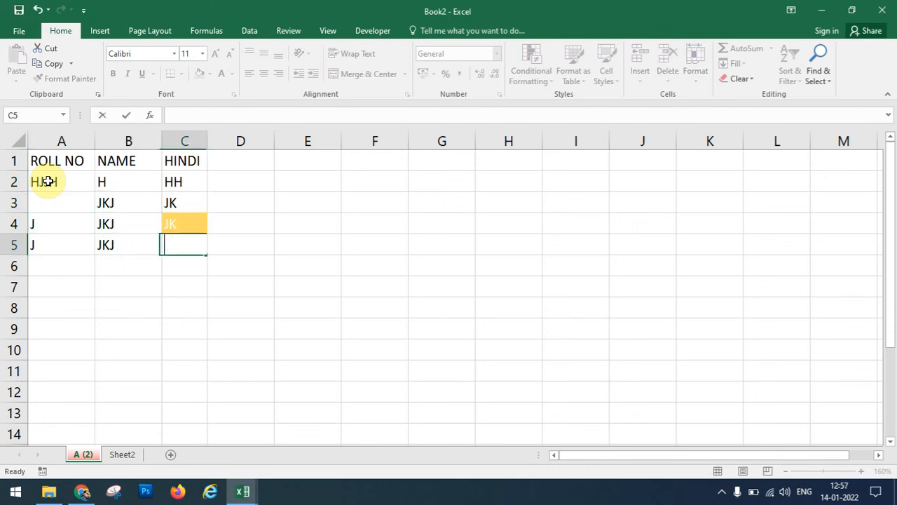
{"action": "key", "text": "Tab"}
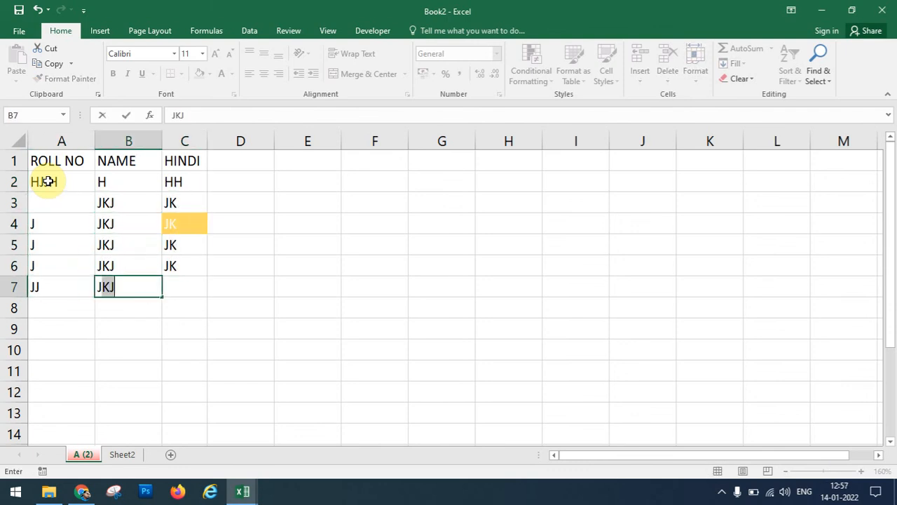
{"action": "key", "text": "Tab"}
{"action": "key", "text": "Return"}
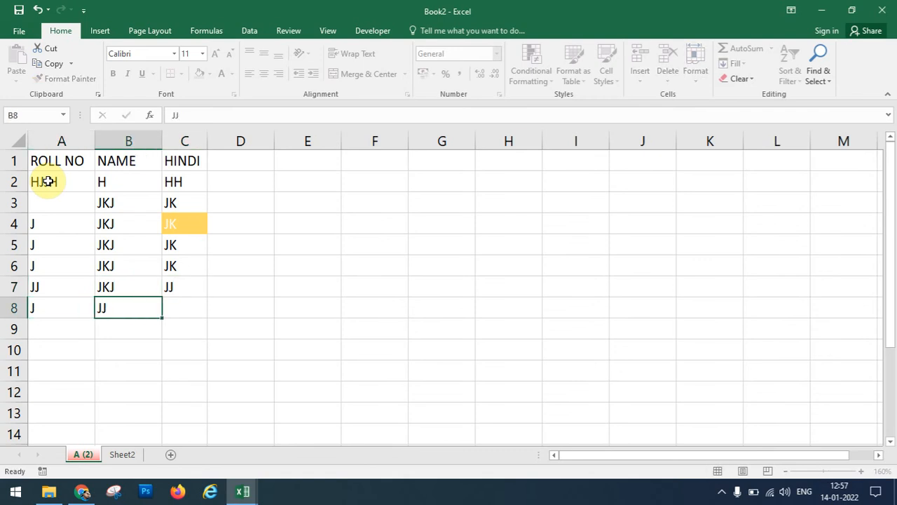
{"action": "key", "text": "Tab"}
{"action": "key", "text": "Return"}
{"action": "key", "text": "Tab"}
{"action": "key", "text": "Tab"}
{"action": "left_click", "coordinate": [47, 181]}
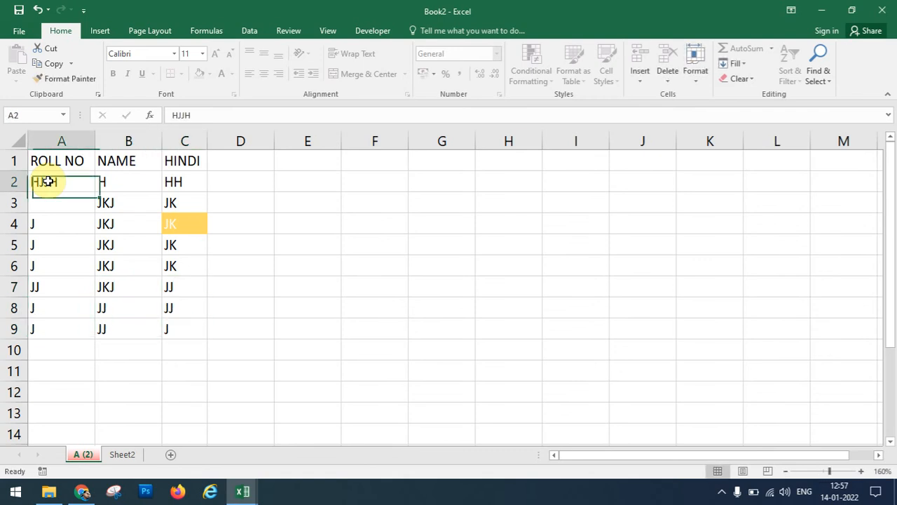
{"action": "left_click", "coordinate": [256, 311]}
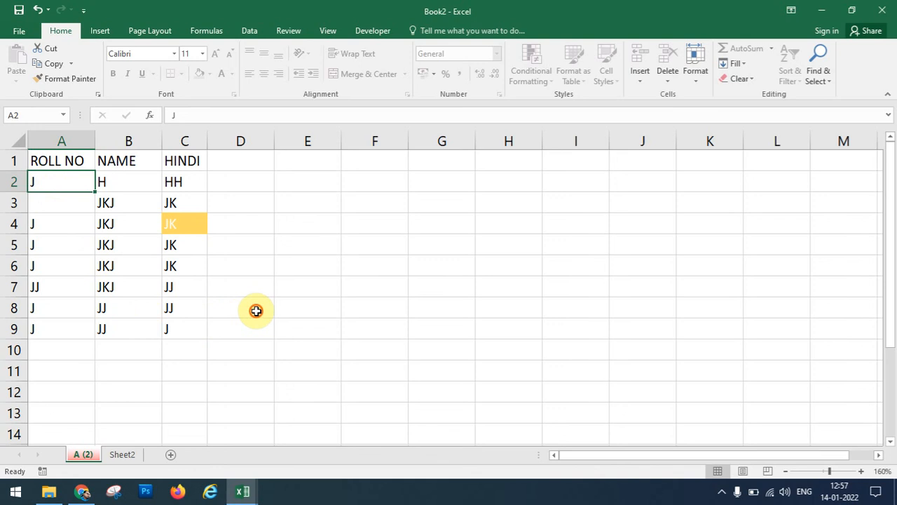
{"action": "left_click", "coordinate": [438, 214]}
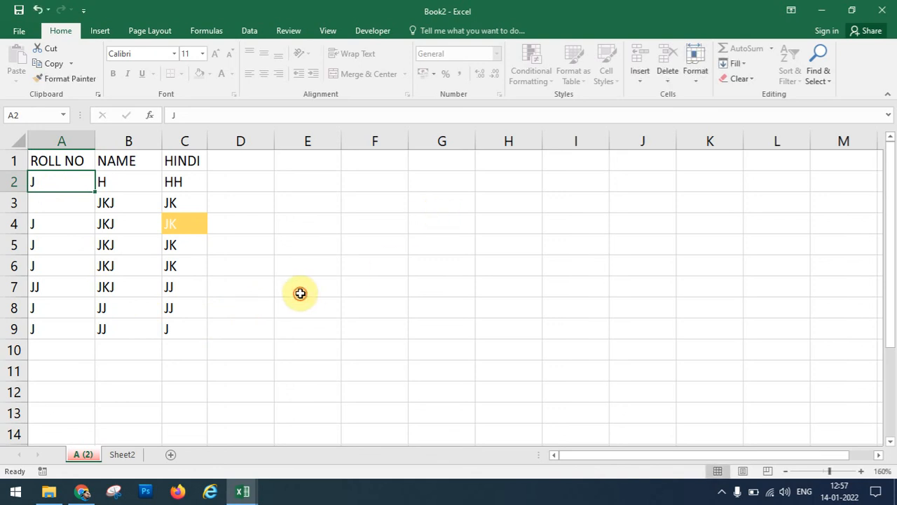
{"action": "double_click", "coordinate": [65, 186]}
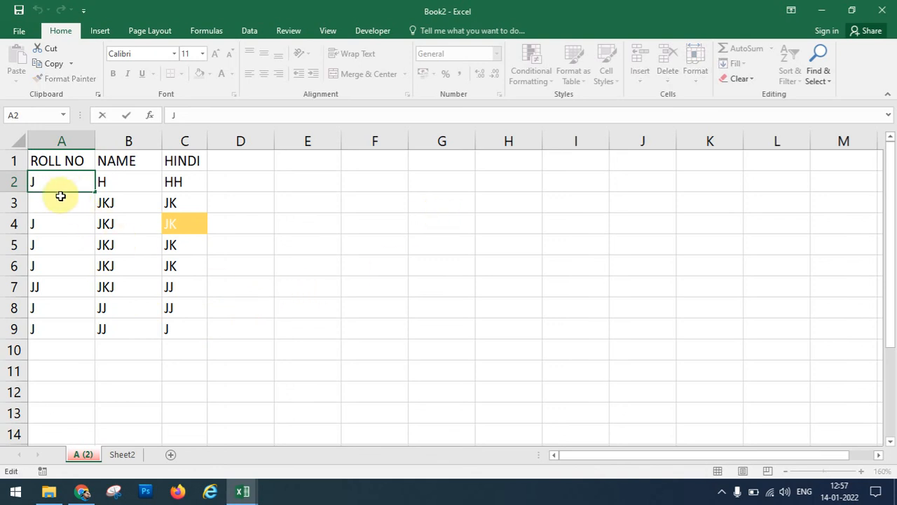
{"action": "left_click", "coordinate": [63, 196]}
{"action": "left_click_drag", "start_coordinate": [61, 185], "coordinate": [194, 278]}
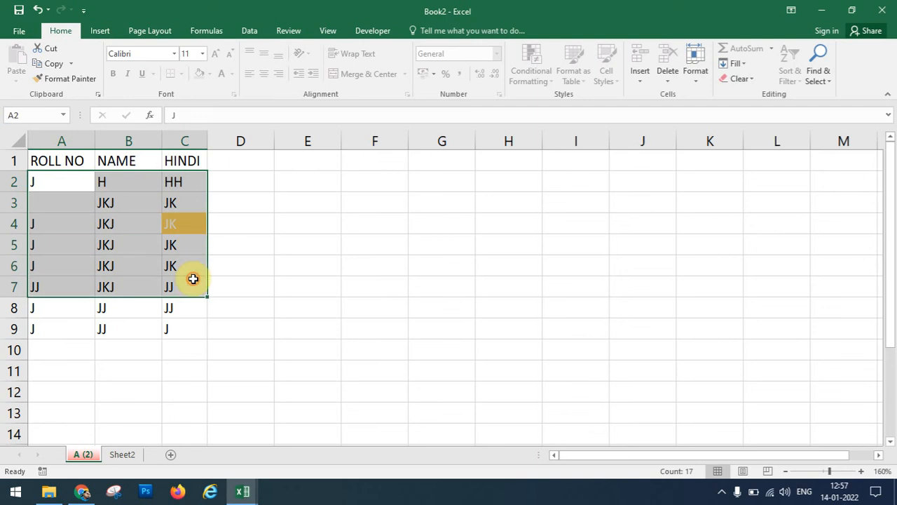
{"action": "left_click", "coordinate": [193, 336]}
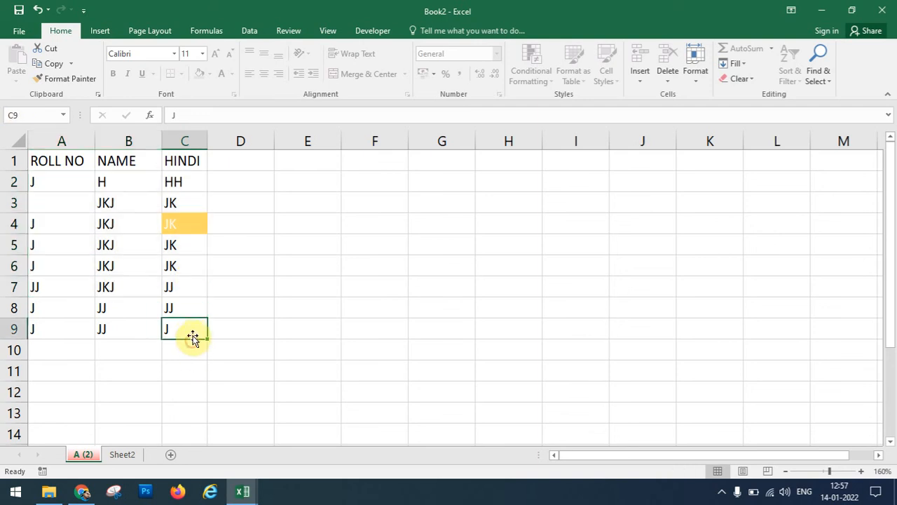
{"action": "left_click_drag", "start_coordinate": [193, 335], "coordinate": [34, 162]}
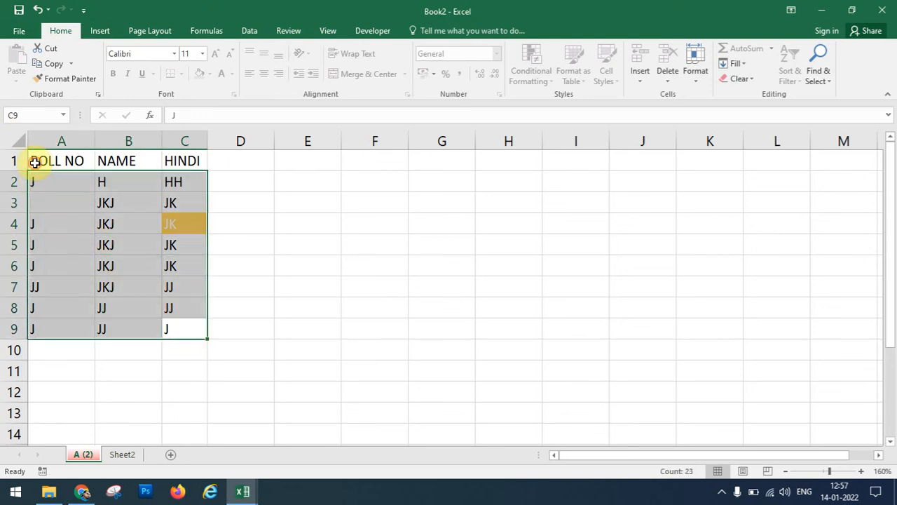
{"action": "key", "text": "Delete"}
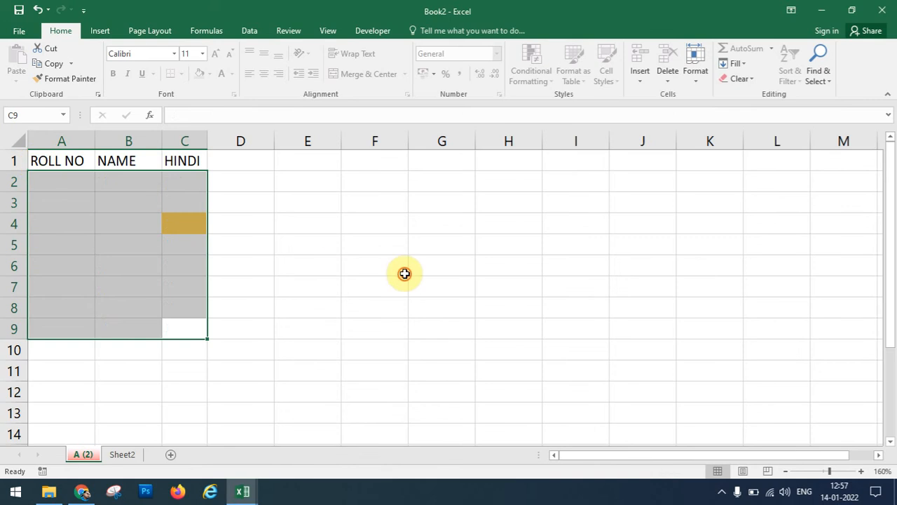
Unprotect the sheet from the Review tab by entering its password.
{"action": "left_click", "coordinate": [284, 31]}
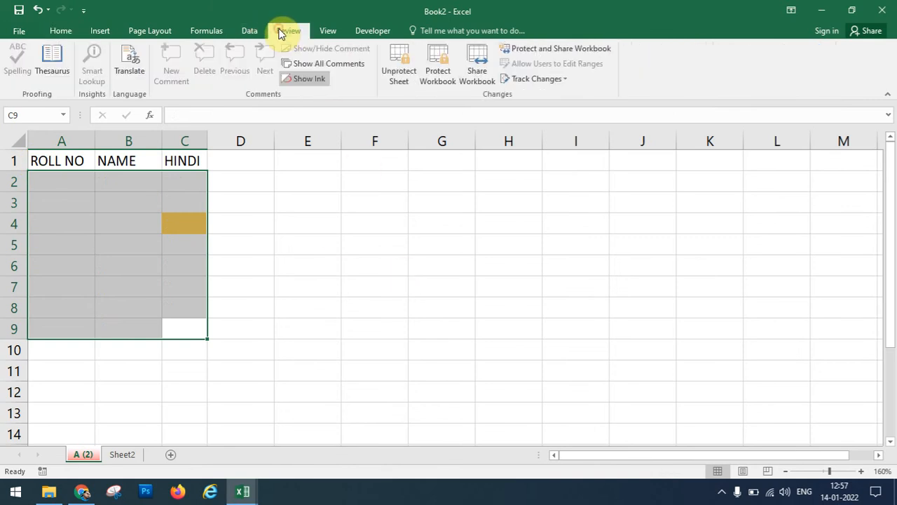
{"action": "left_click", "coordinate": [400, 75]}
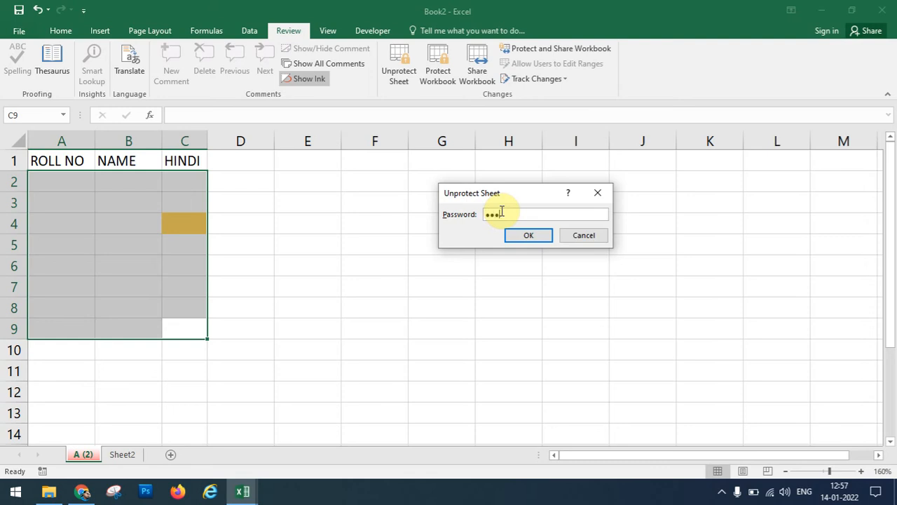
{"action": "key", "text": "Return"}
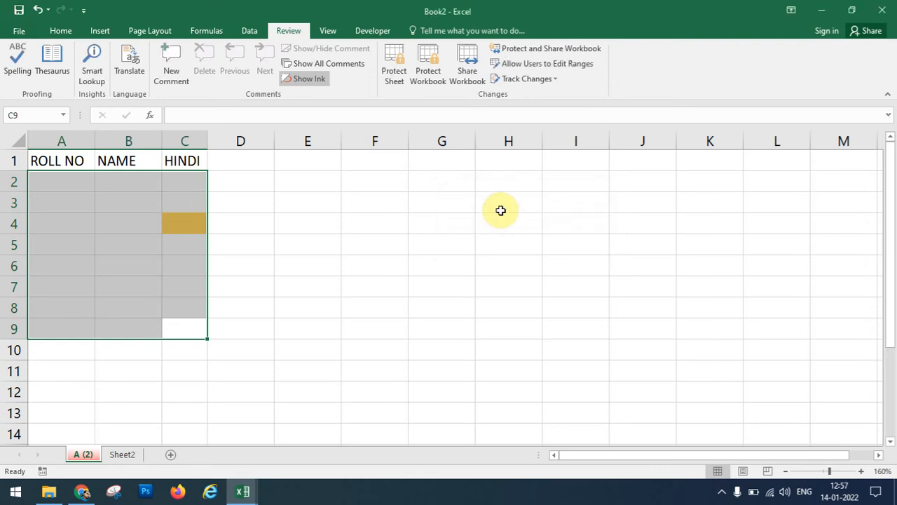
Select cell F5 and review the Home Format menu's protection options without choosing any.
{"action": "left_click", "coordinate": [118, 304]}
{"action": "left_click", "coordinate": [291, 296]}
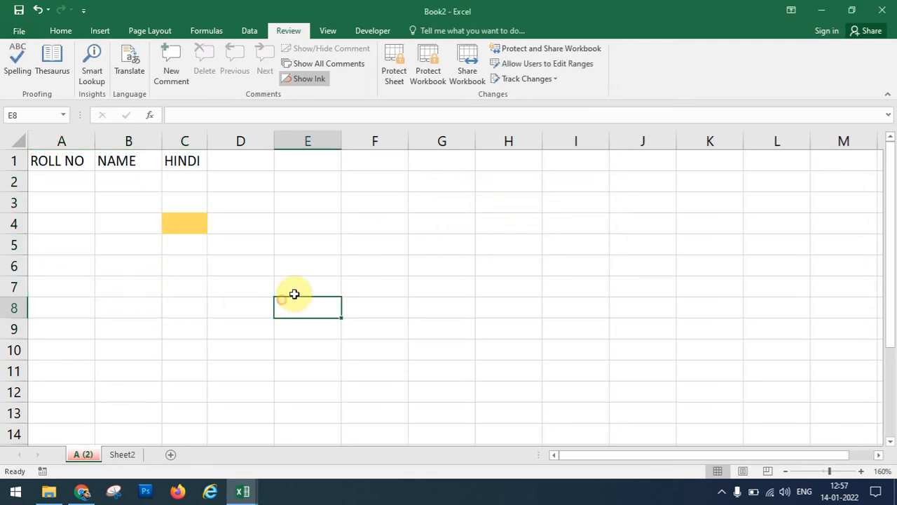
{"action": "left_click", "coordinate": [388, 241]}
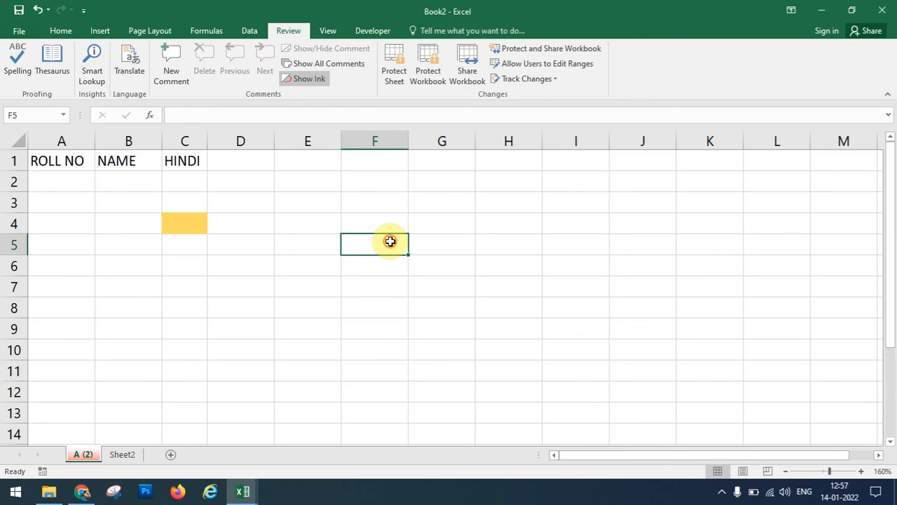
{"action": "left_click", "coordinate": [59, 31]}
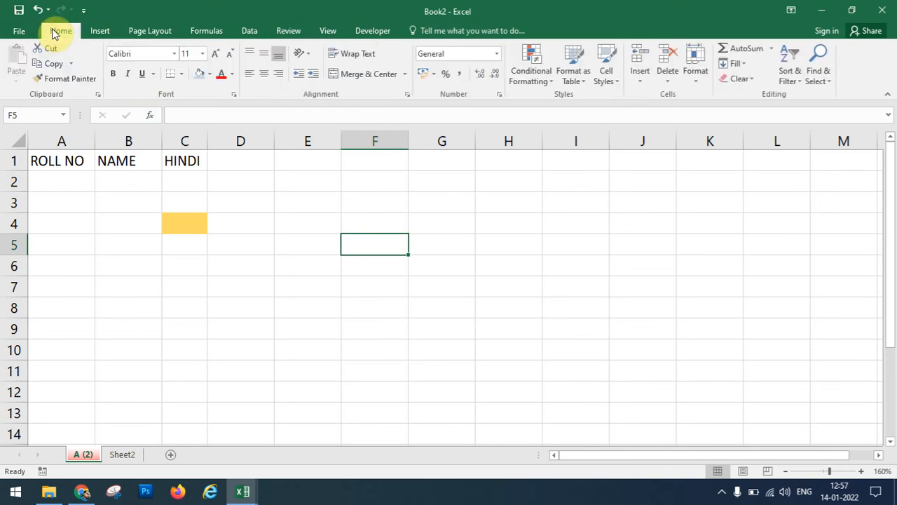
{"action": "left_click", "coordinate": [696, 83]}
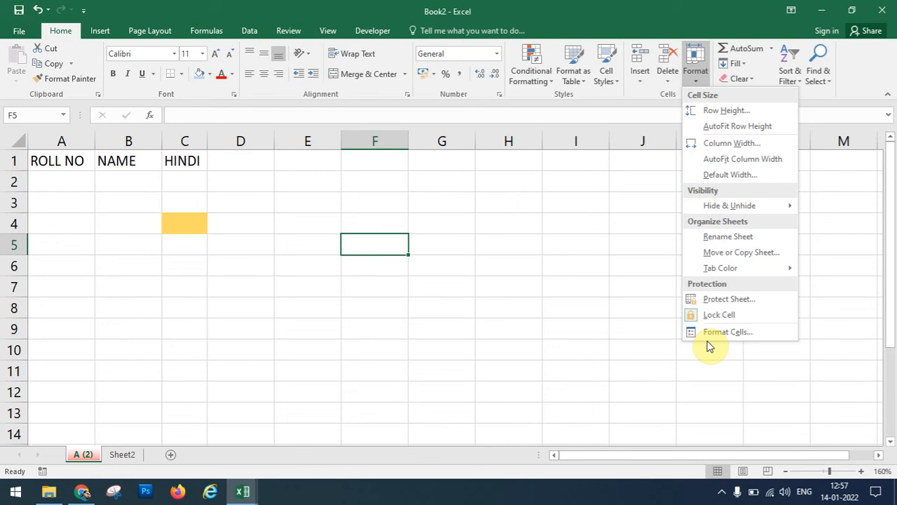
{"action": "left_click", "coordinate": [556, 241]}
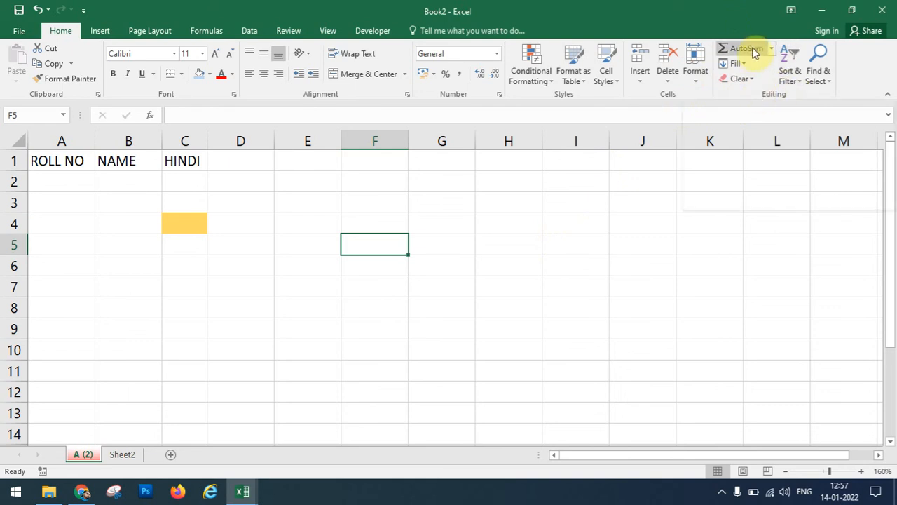
{"action": "left_click", "coordinate": [376, 167]}
{"action": "type", "text": "34"}
{"action": "key", "text": "Return"}
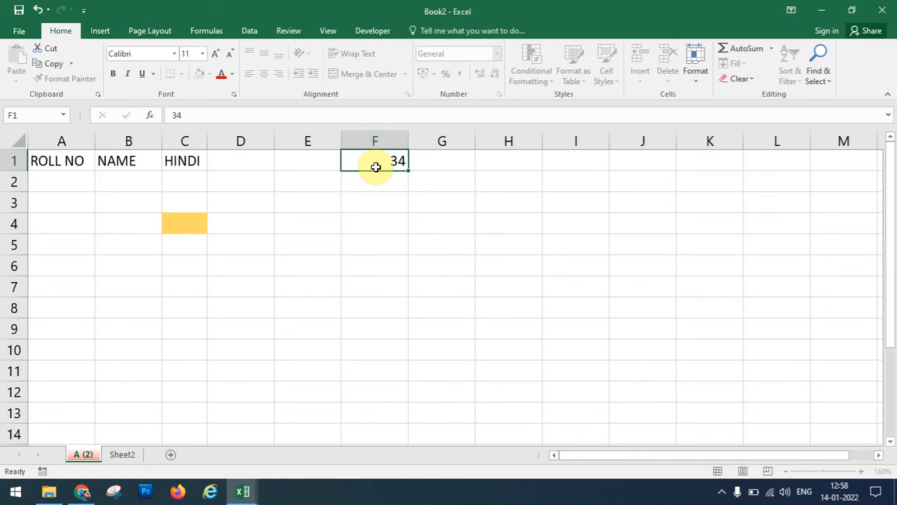
{"action": "type", "text": "45"}
{"action": "key", "text": "Return"}
{"action": "type", "text": "56"}
{"action": "key", "text": "Return"}
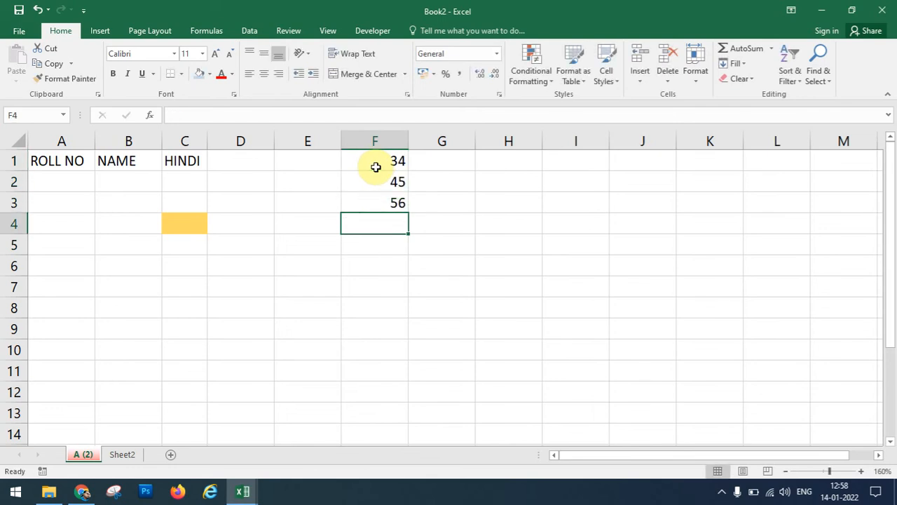
{"action": "key", "text": "Up"}
{"action": "left_click_drag", "start_coordinate": [376, 167], "coordinate": [377, 202]}
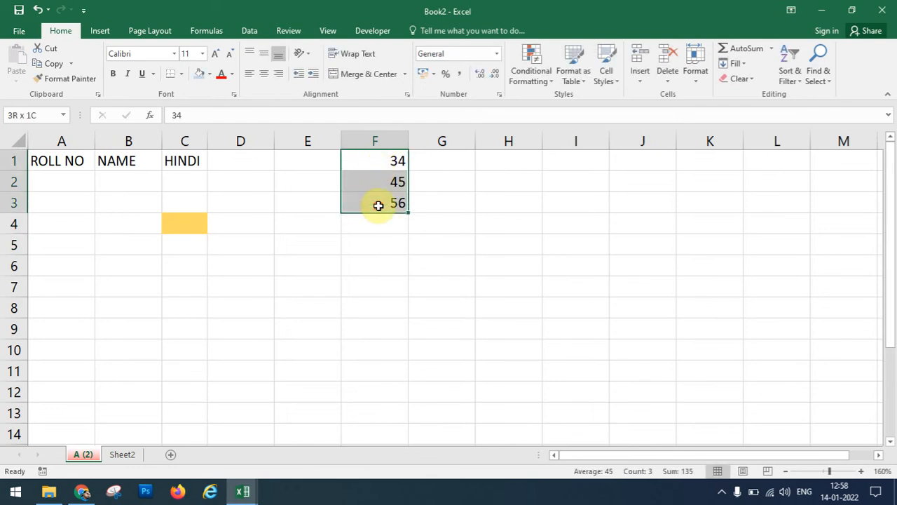
{"action": "left_click", "coordinate": [739, 49]}
{"action": "left_click", "coordinate": [374, 288]}
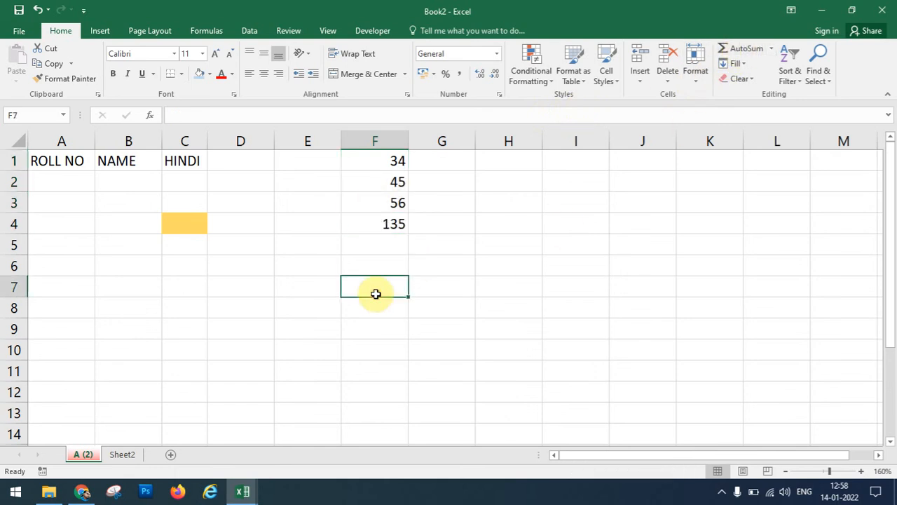
{"action": "left_click", "coordinate": [382, 219]}
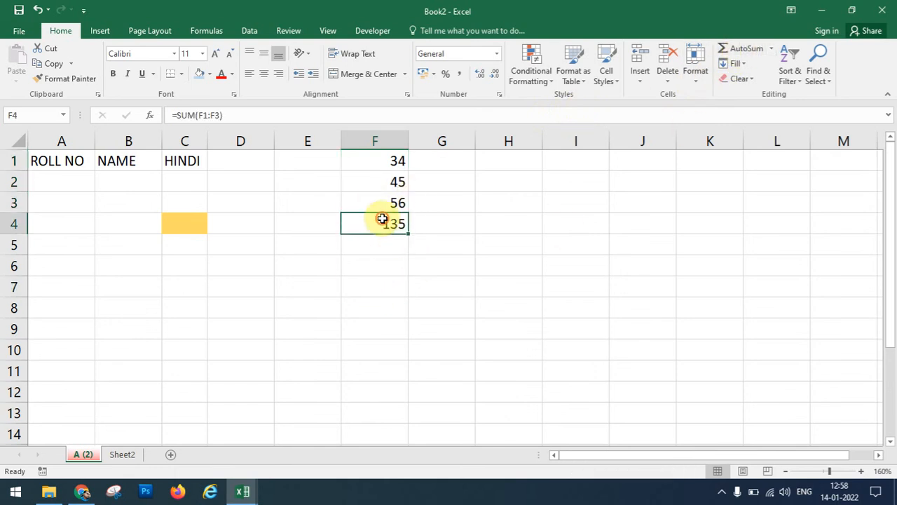
{"action": "left_click", "coordinate": [393, 156]}
{"action": "left_click_drag", "start_coordinate": [392, 156], "coordinate": [386, 203]}
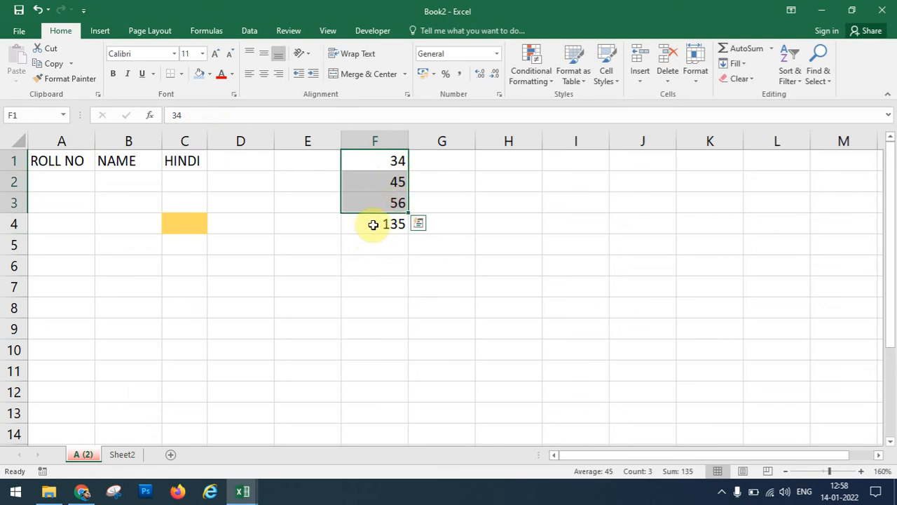
{"action": "left_click", "coordinate": [373, 223]}
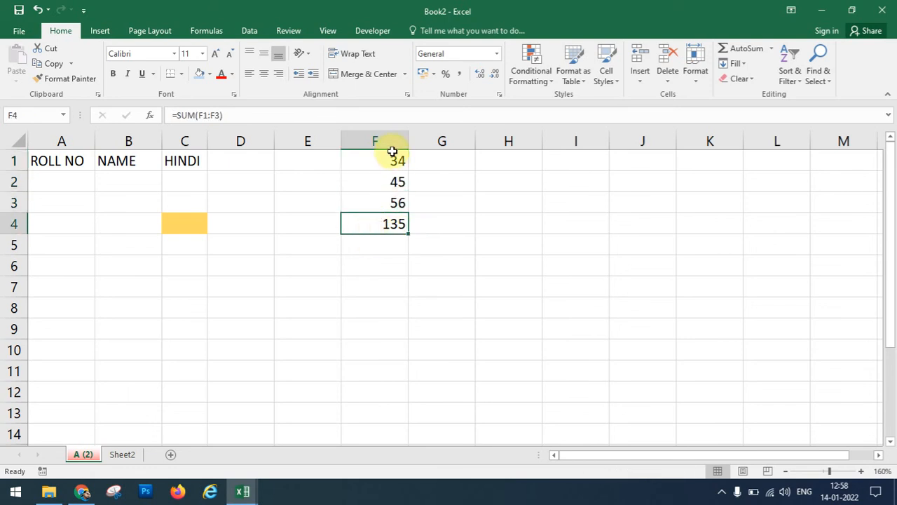
{"action": "left_click_drag", "start_coordinate": [390, 153], "coordinate": [386, 226]}
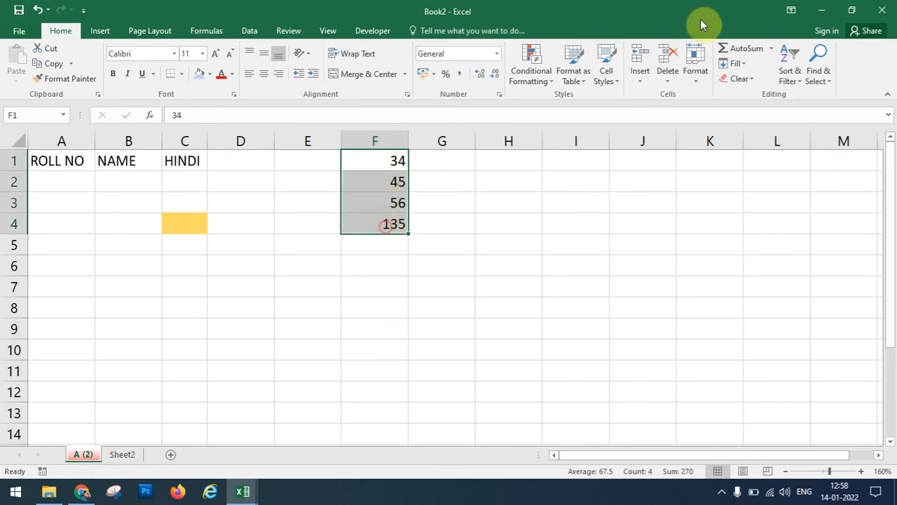
Add the column F MAX (135), MIN (34) and AVERAGE (73.1667) in F5, F6 and F7 via AutoSum.
{"action": "left_click", "coordinate": [772, 49]}
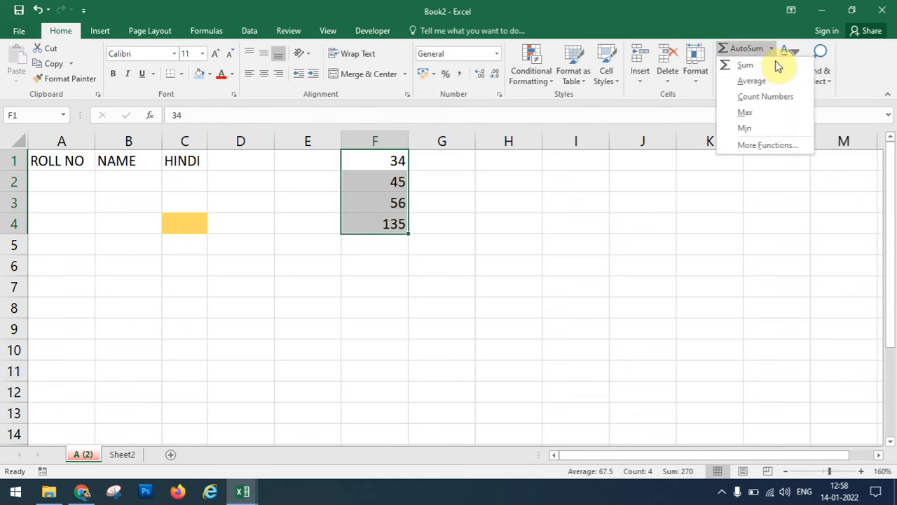
{"action": "left_click", "coordinate": [769, 117]}
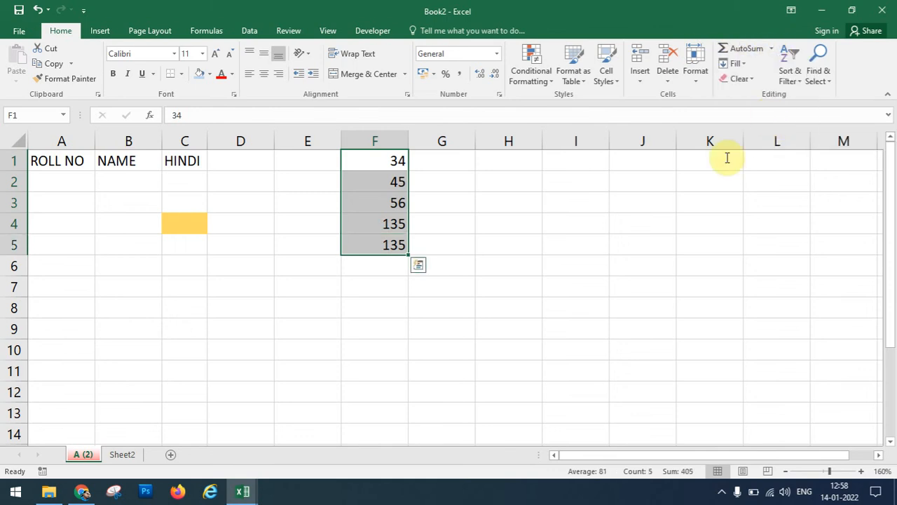
{"action": "left_click", "coordinate": [392, 245]}
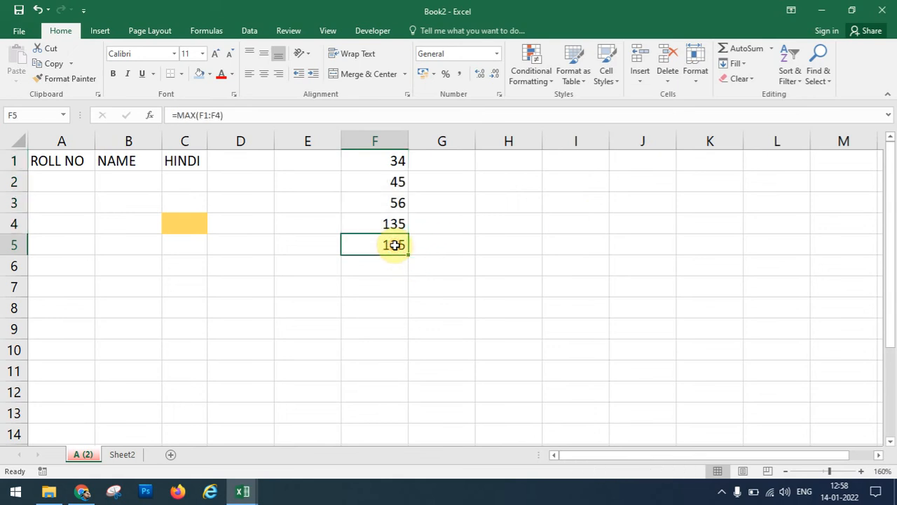
{"action": "left_click", "coordinate": [390, 161]}
{"action": "left_click_drag", "start_coordinate": [390, 161], "coordinate": [386, 241]}
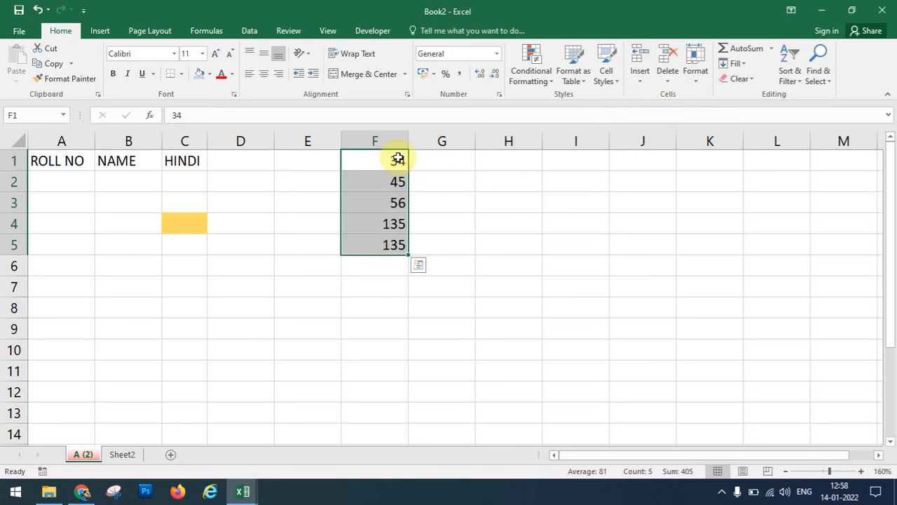
{"action": "left_click", "coordinate": [771, 51]}
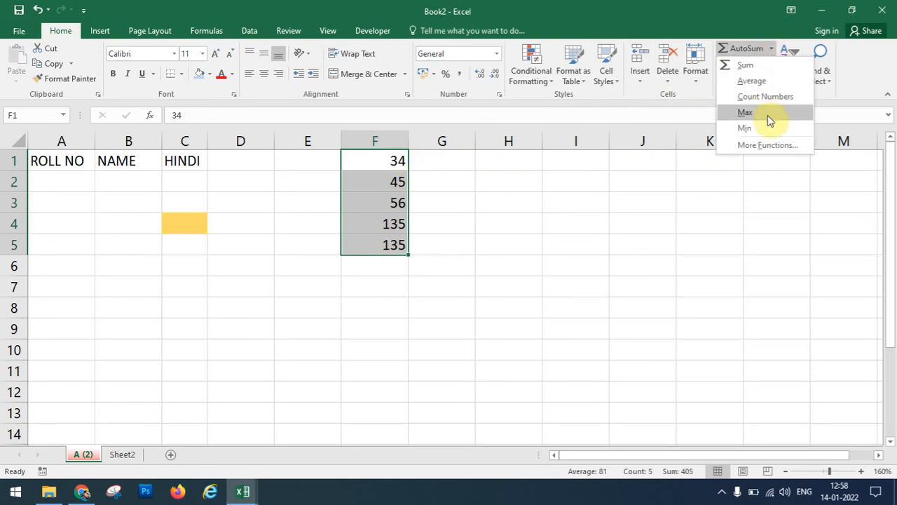
{"action": "left_click", "coordinate": [746, 128]}
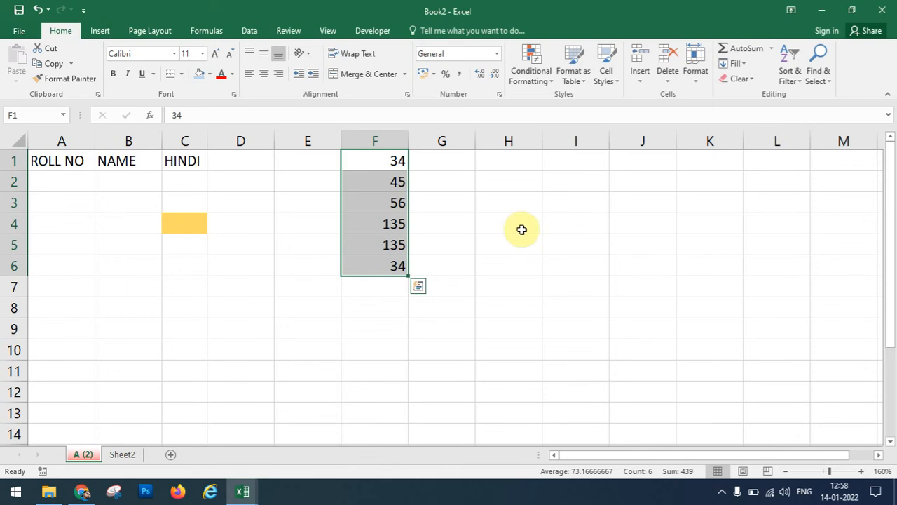
{"action": "left_click", "coordinate": [386, 164]}
{"action": "left_click_drag", "start_coordinate": [386, 164], "coordinate": [392, 265]}
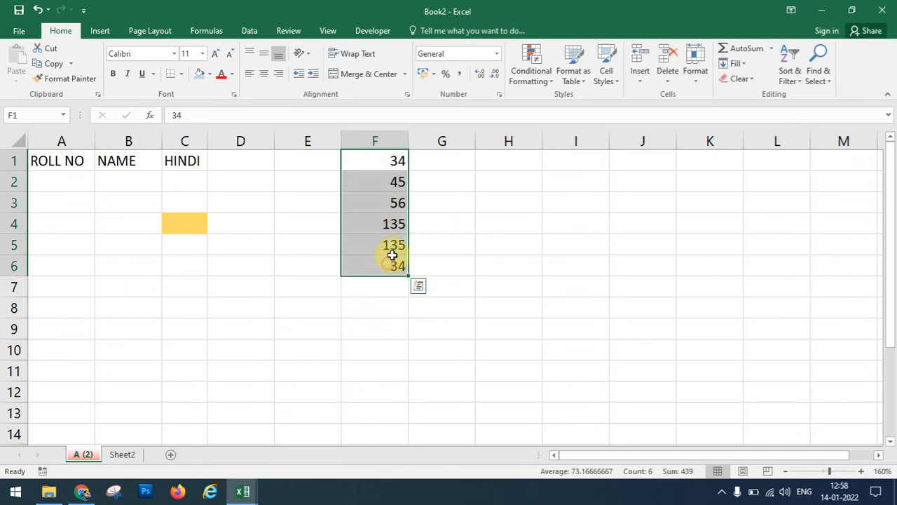
{"action": "left_click", "coordinate": [771, 49]}
{"action": "left_click", "coordinate": [768, 84]}
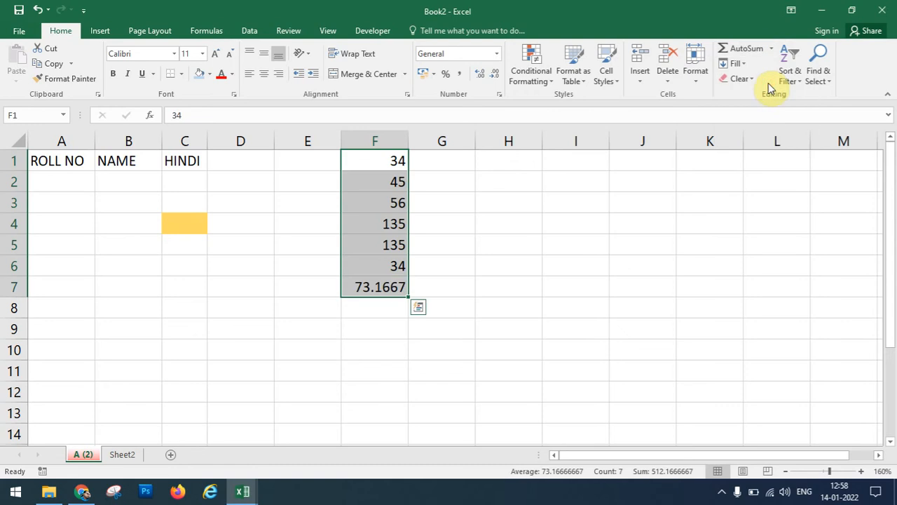
Select F1:F6 and show the Tables options in Quick Analysis.
{"action": "left_click", "coordinate": [400, 165]}
{"action": "left_click_drag", "start_coordinate": [400, 166], "coordinate": [399, 272]}
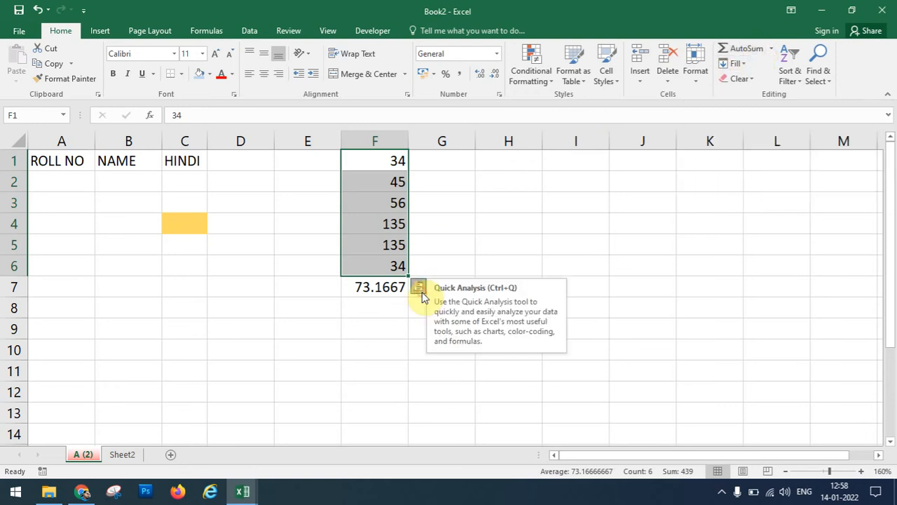
{"action": "left_click", "coordinate": [421, 290]}
{"action": "left_click", "coordinate": [434, 316]}
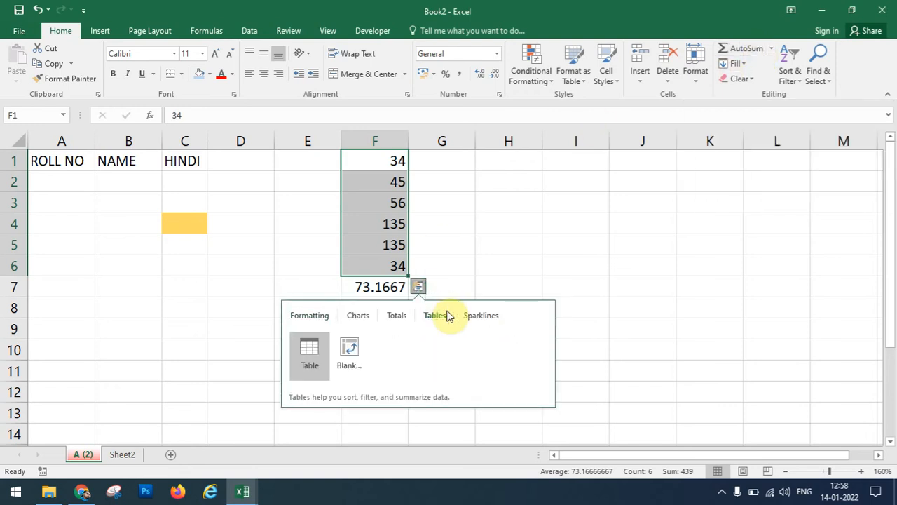
Close Quick Analysis and delete all contents of the sheet.
{"action": "left_click", "coordinate": [502, 271]}
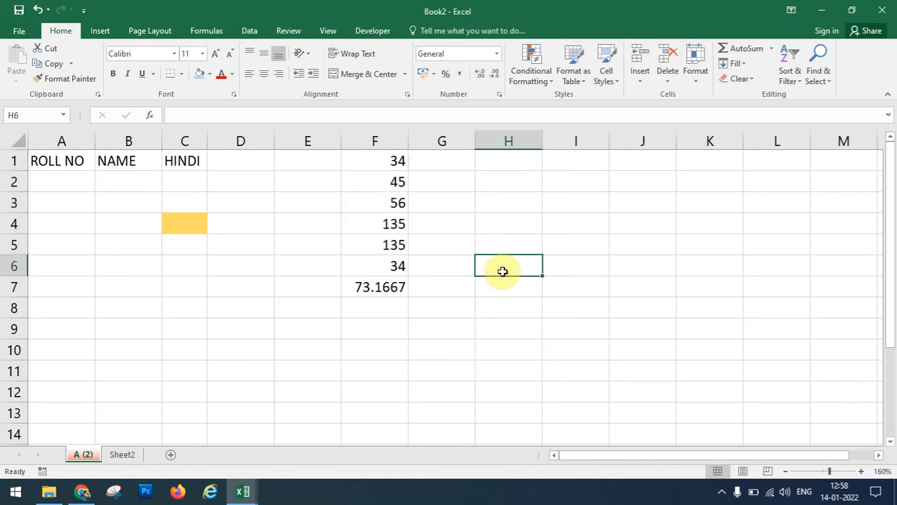
{"action": "key", "text": "ctrl+a"}
{"action": "key", "text": "Delete"}
{"action": "left_click", "coordinate": [416, 213]}
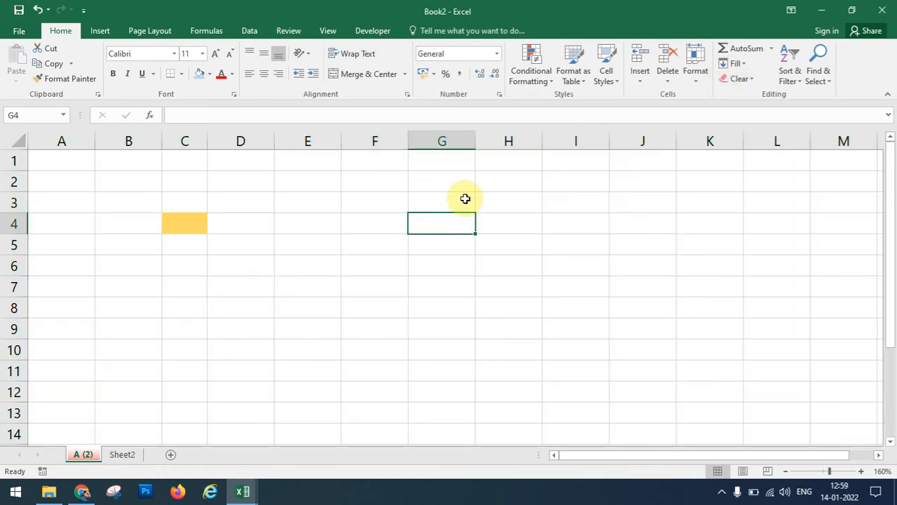
Enter 1 and 2 in A1:A2 and drag-fill column A down to 13.
{"action": "left_click", "coordinate": [71, 161]}
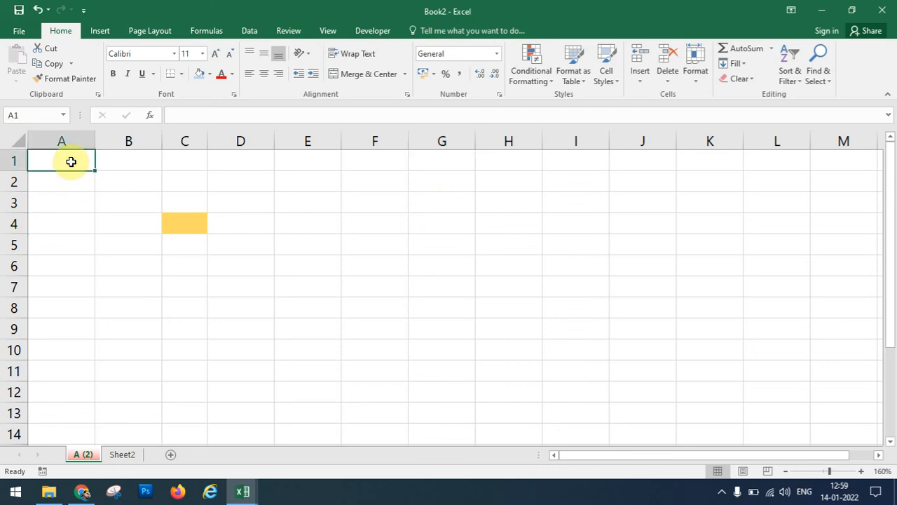
{"action": "type", "text": "1"}
{"action": "key", "text": "Return"}
{"action": "type", "text": "2"}
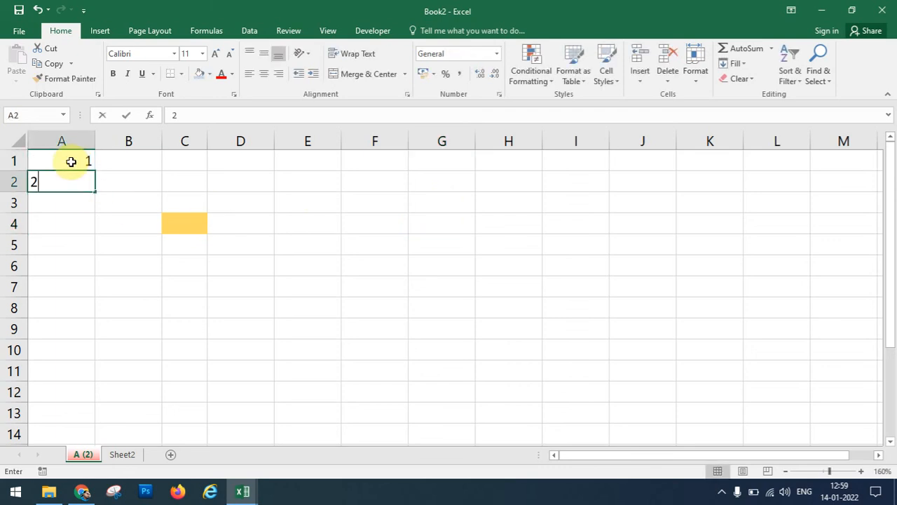
{"action": "left_click", "coordinate": [71, 161]}
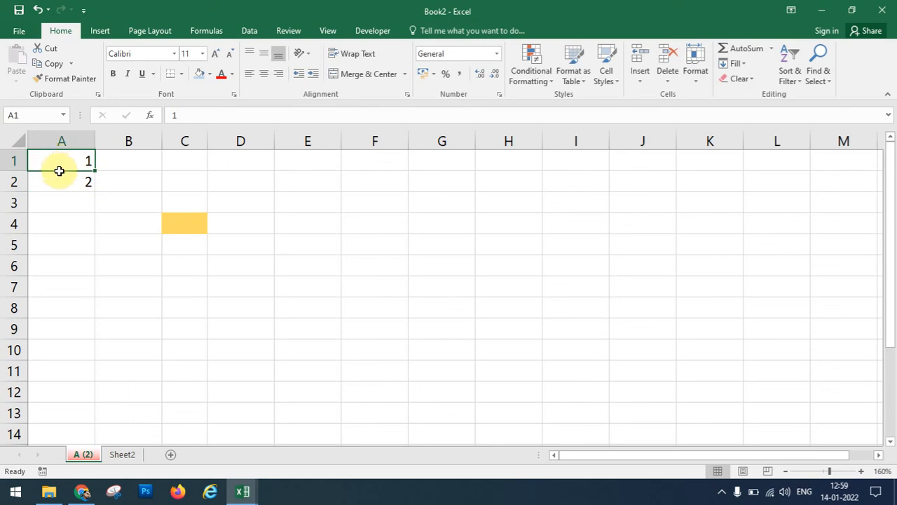
{"action": "left_click_drag", "start_coordinate": [60, 170], "coordinate": [59, 180]}
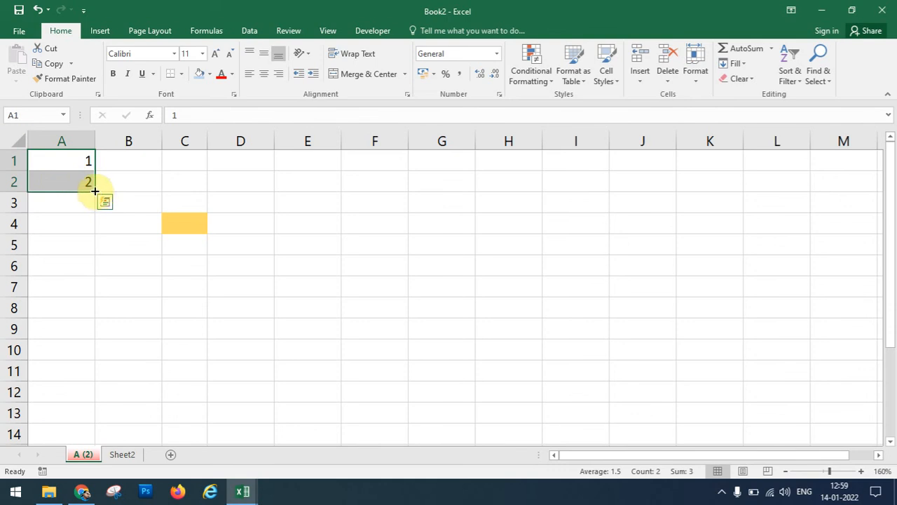
{"action": "left_click_drag", "start_coordinate": [95, 190], "coordinate": [100, 415]}
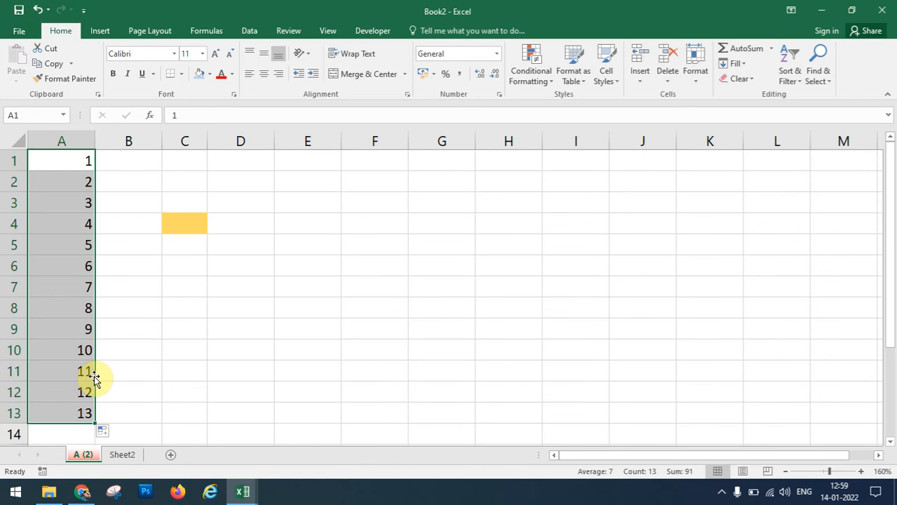
{"action": "left_click", "coordinate": [149, 162]}
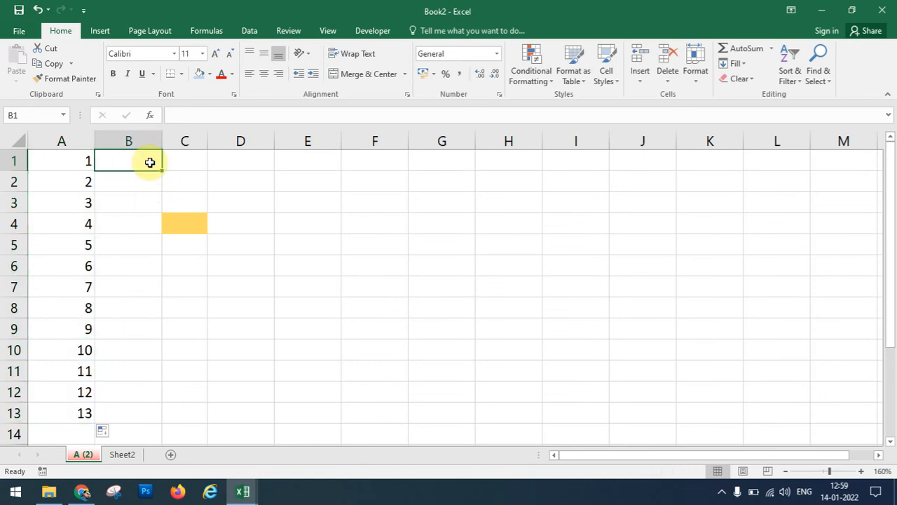
Type 1, 3, 5 in B1:B3 and drag-fill the odd series down to 25 in B13.
{"action": "type", "text": "1"}
{"action": "key", "text": "Return"}
{"action": "type", "text": "3"}
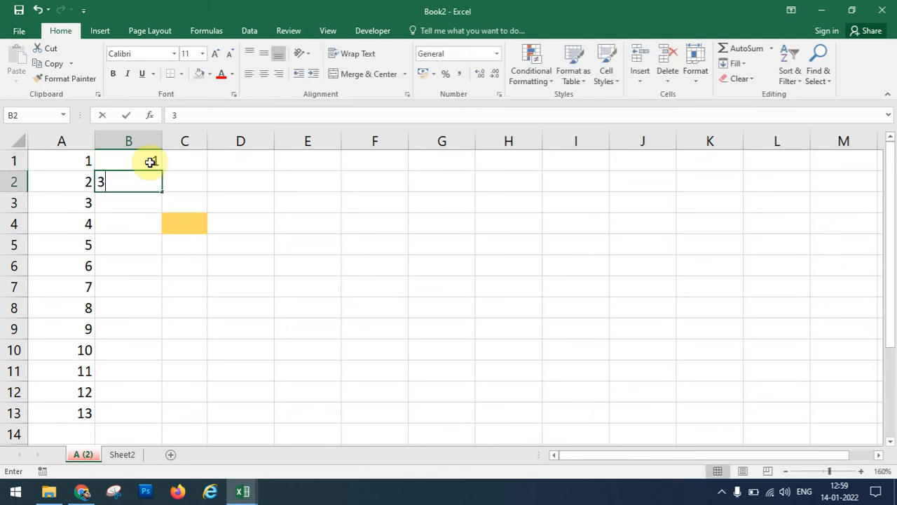
{"action": "key", "text": "Return"}
{"action": "type", "text": "5"}
{"action": "key", "text": "Return"}
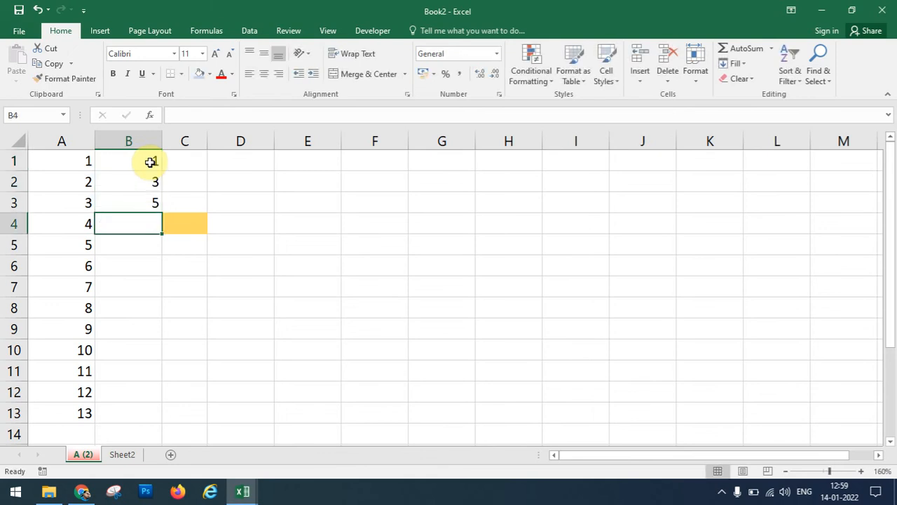
{"action": "left_click_drag", "start_coordinate": [150, 162], "coordinate": [154, 381]}
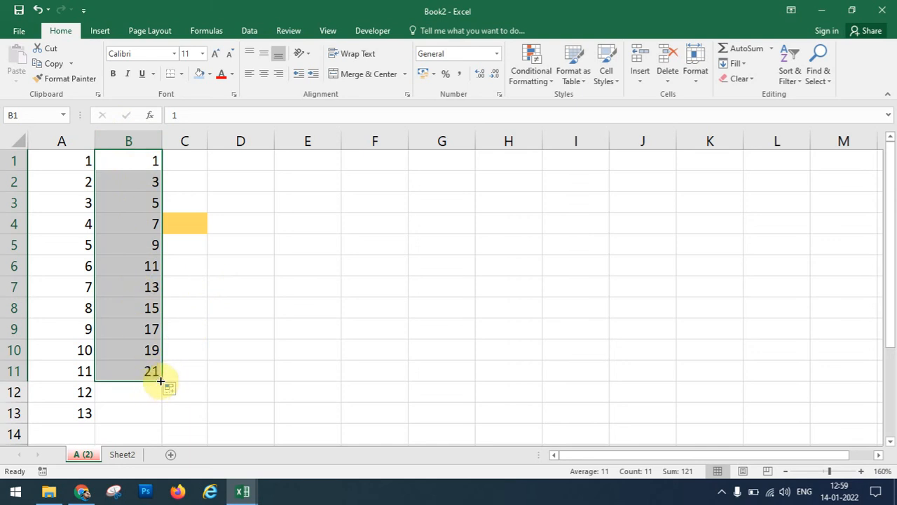
{"action": "mouse_move", "coordinate": [161, 380]}
{"action": "left_mouse_down"}
{"action": "mouse_move", "coordinate": [160, 502]}
{"action": "mouse_move", "coordinate": [144, 28]}
{"action": "mouse_move", "coordinate": [130, 162]}
{"action": "mouse_move", "coordinate": [131, 320]}
{"action": "mouse_move", "coordinate": [132, 292]}
{"action": "left_mouse_up"}
{"action": "left_click", "coordinate": [236, 265]}
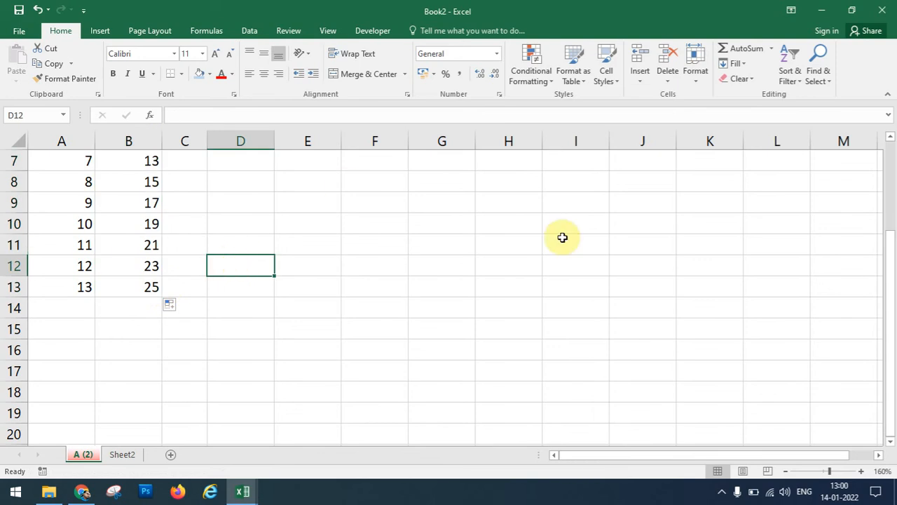
{"action": "left_click_drag", "start_coordinate": [892, 267], "coordinate": [871, 171]}
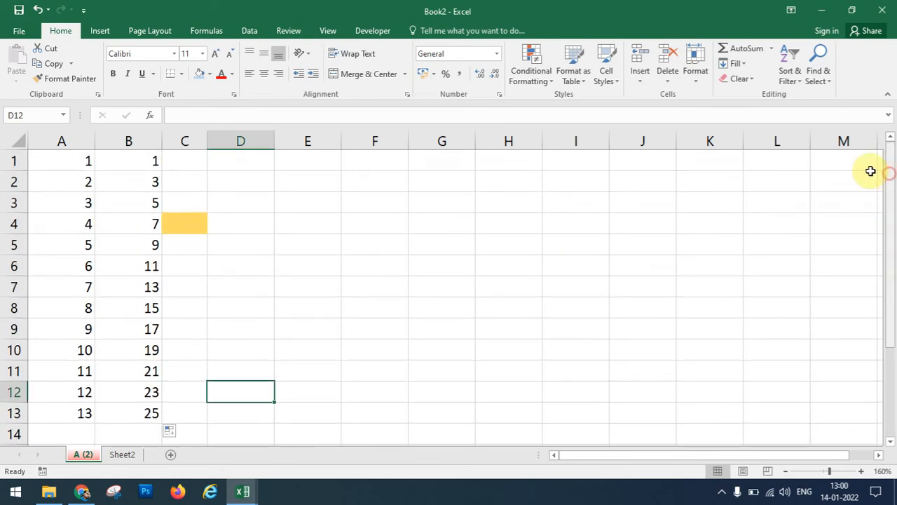
Open the Fill Series settings and cancel them without filling.
{"action": "left_click", "coordinate": [747, 65]}
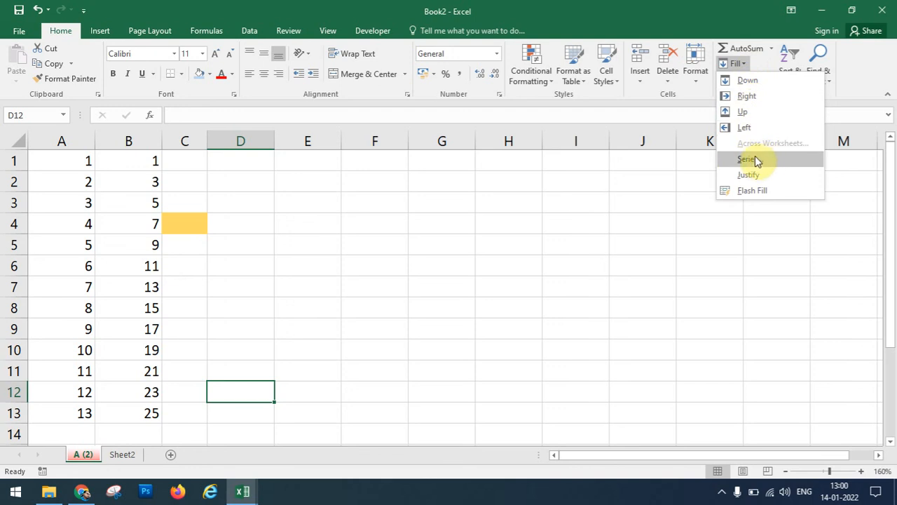
{"action": "left_click", "coordinate": [749, 160]}
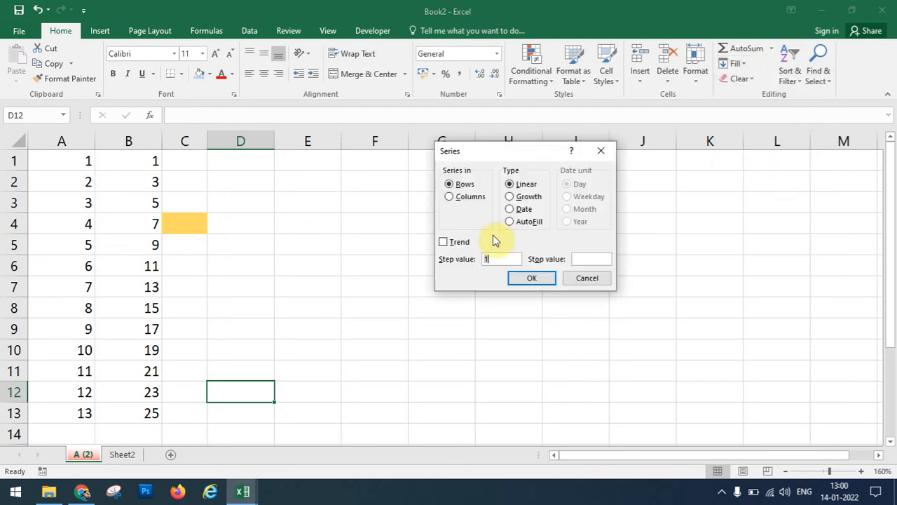
{"action": "left_click", "coordinate": [579, 277]}
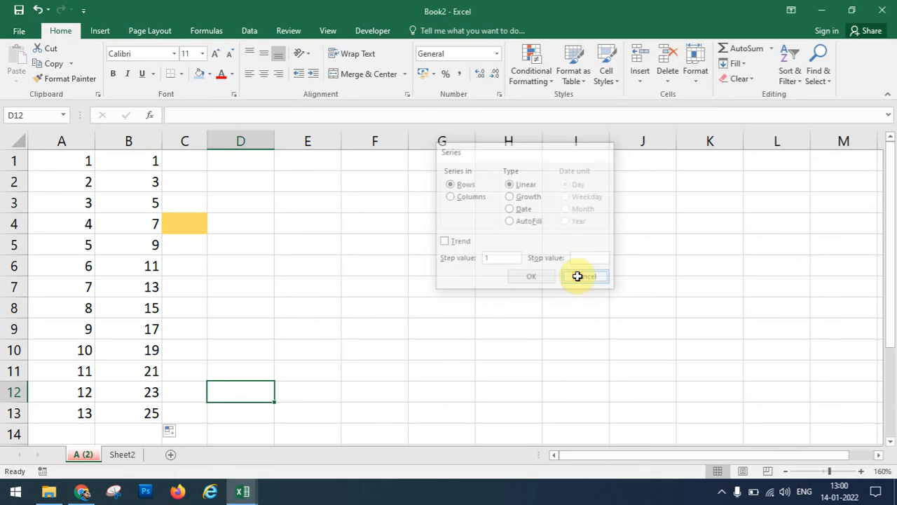
Enter 1 in D4, try 5 in E4, then clear E4 and reselect D4.
{"action": "left_click", "coordinate": [236, 219]}
{"action": "type", "text": "1"}
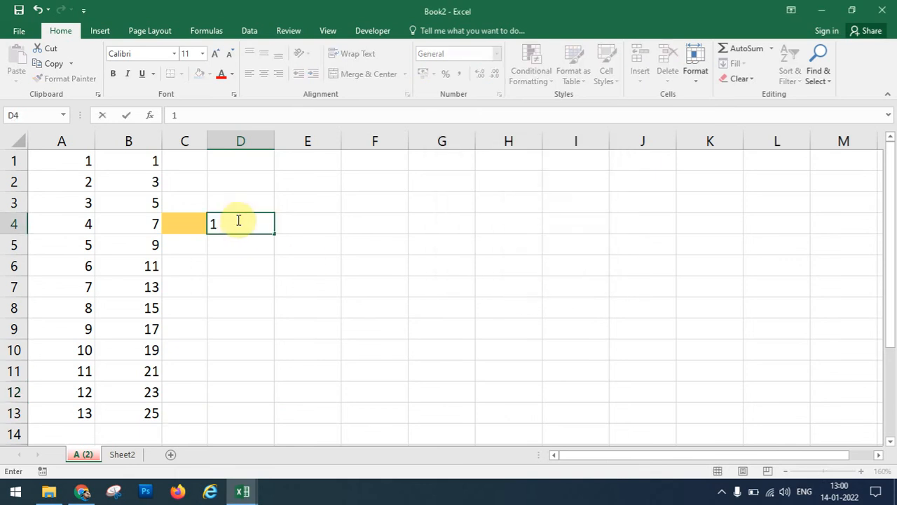
{"action": "left_click", "coordinate": [294, 223]}
{"action": "type", "text": "5"}
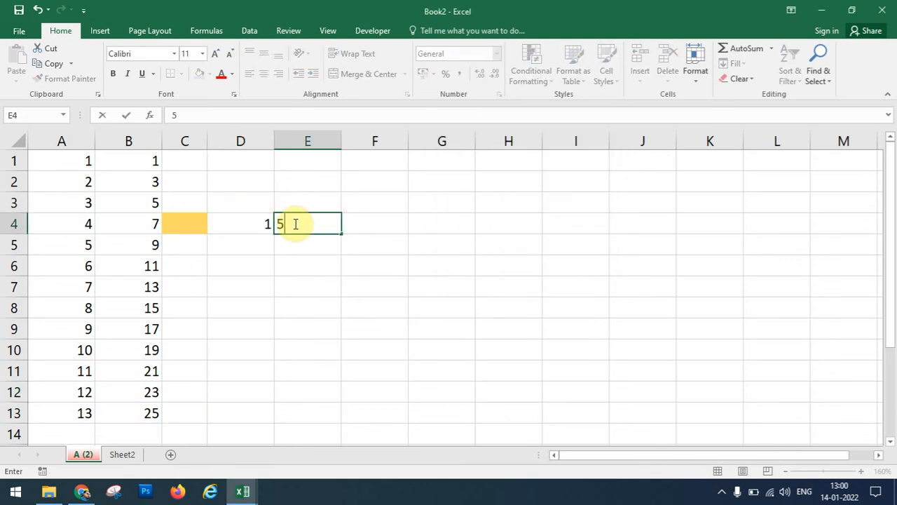
{"action": "left_click", "coordinate": [361, 218]}
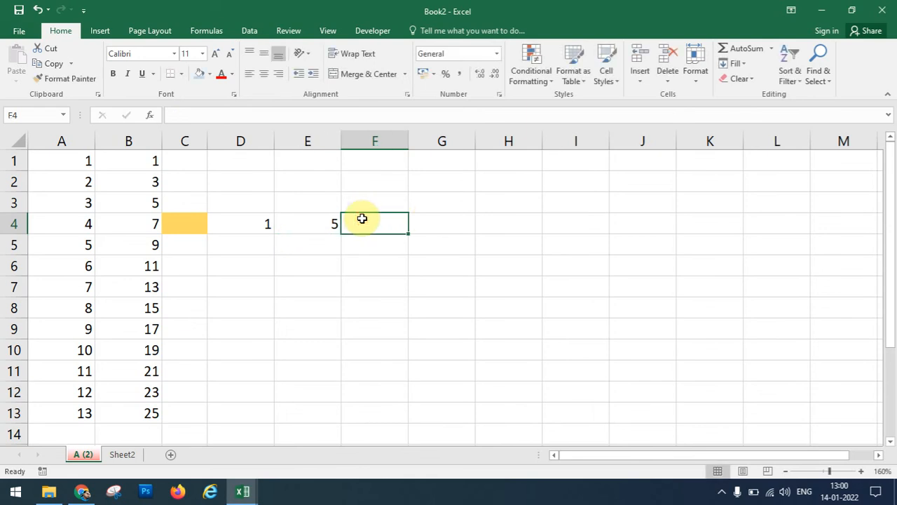
{"action": "type", "text": "1"}
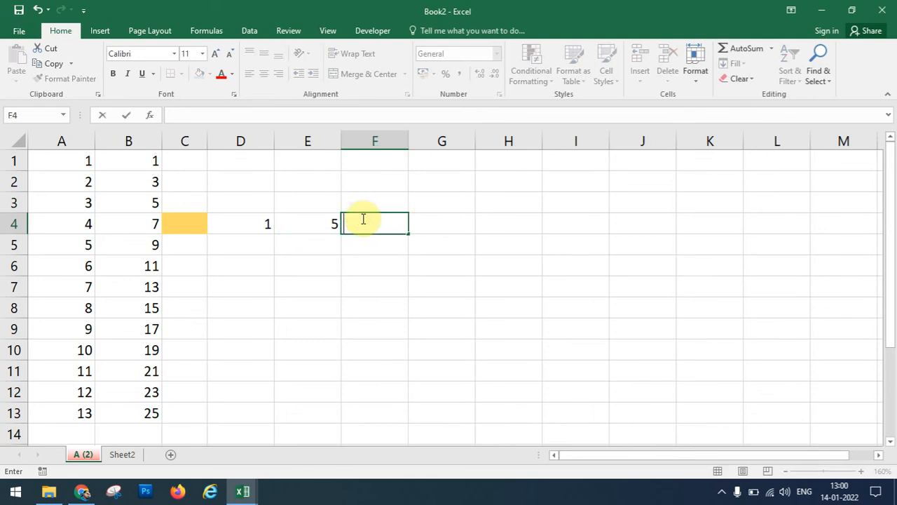
{"action": "left_click", "coordinate": [326, 224]}
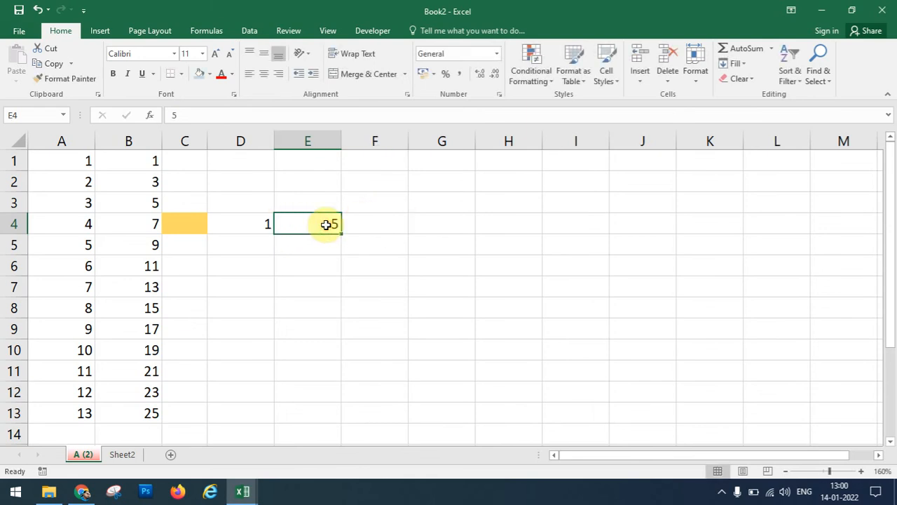
{"action": "left_click", "coordinate": [262, 220]}
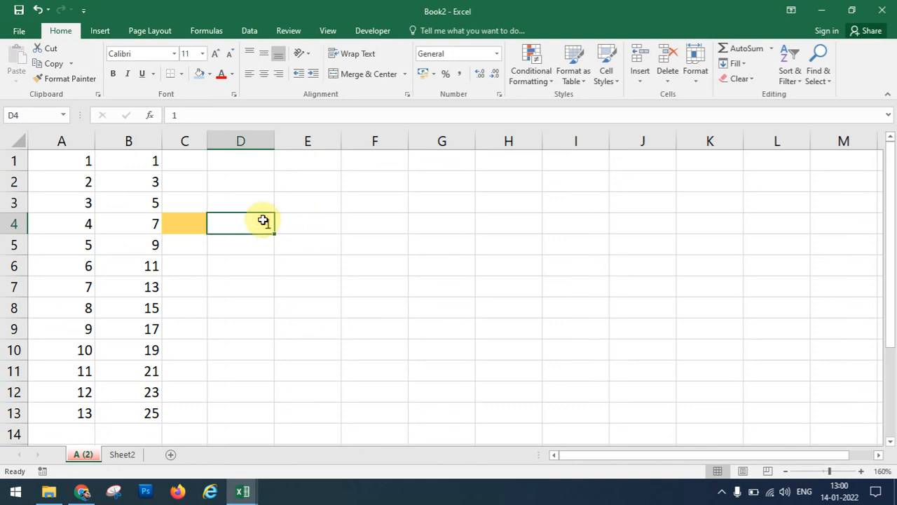
Fill row 4 from D4 as a linear Rows series with step 4 and stop value 25.
{"action": "left_click", "coordinate": [734, 65]}
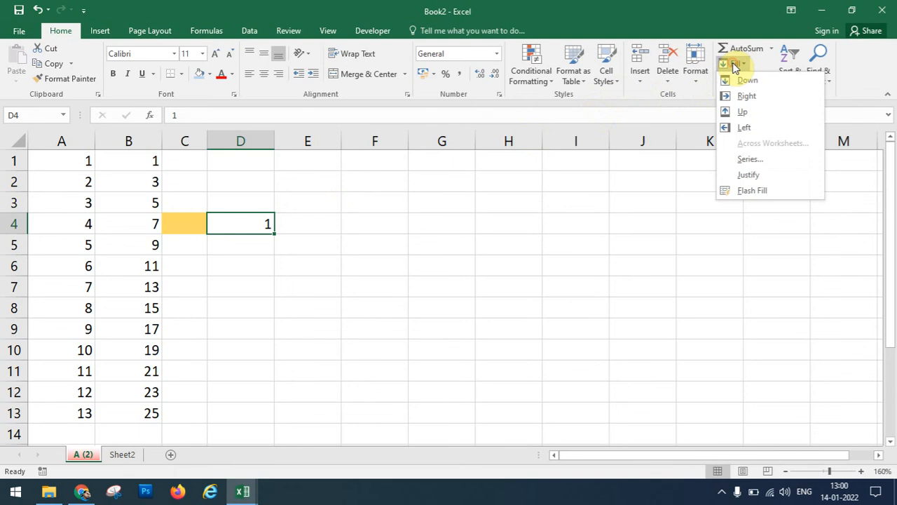
{"action": "left_click", "coordinate": [776, 160]}
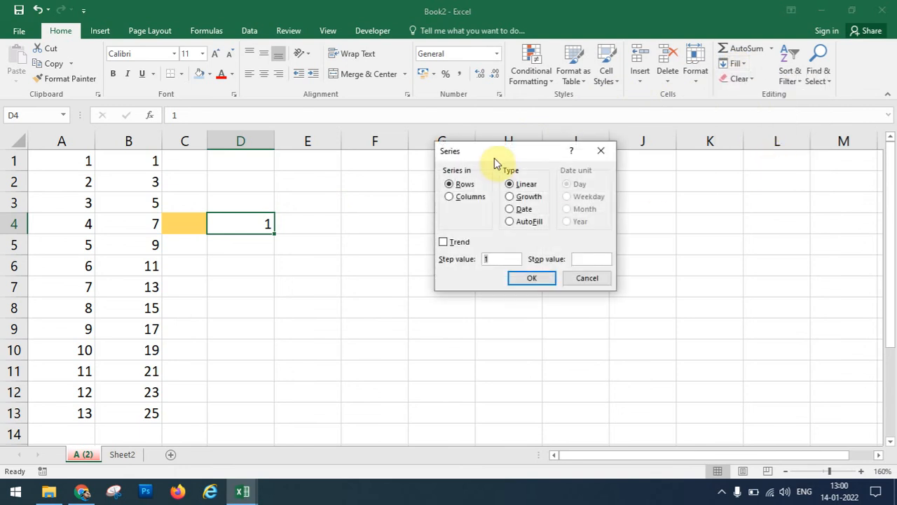
{"action": "left_click_drag", "start_coordinate": [494, 155], "coordinate": [504, 197]}
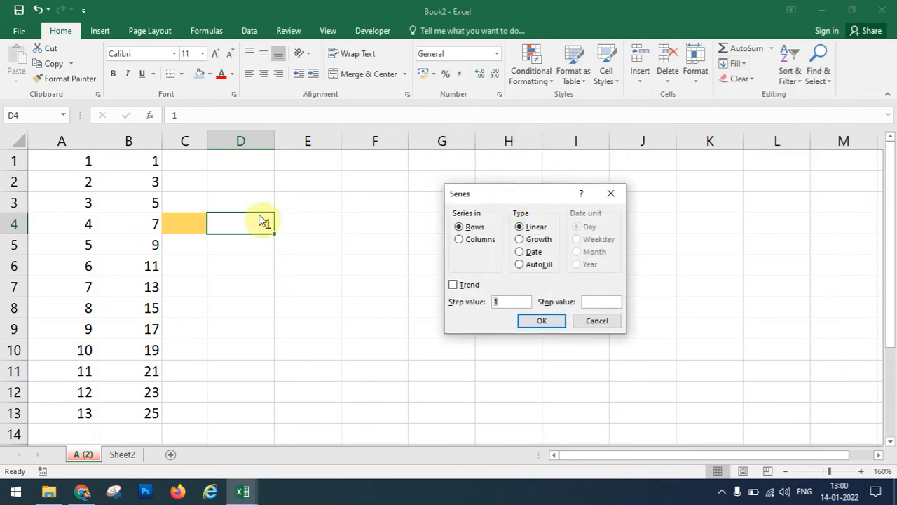
{"action": "left_click", "coordinate": [477, 227]}
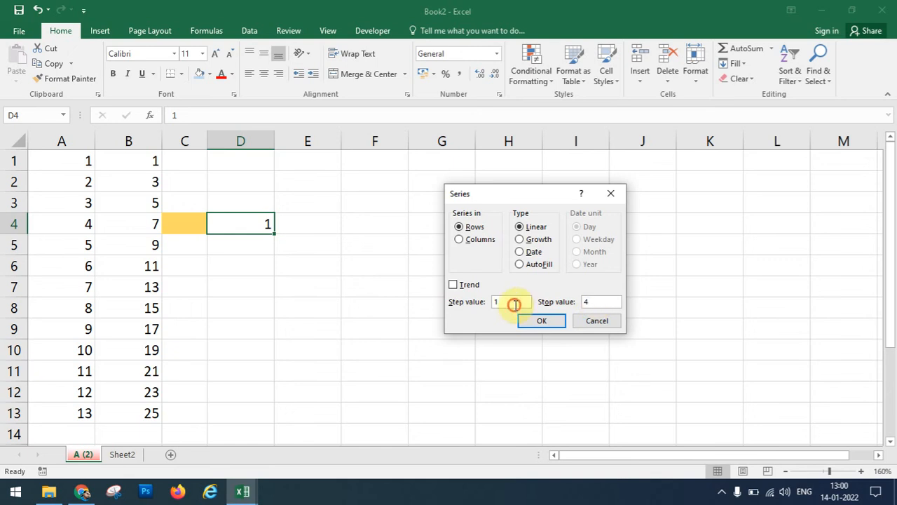
{"action": "left_click_drag", "start_coordinate": [513, 305], "coordinate": [454, 306]}
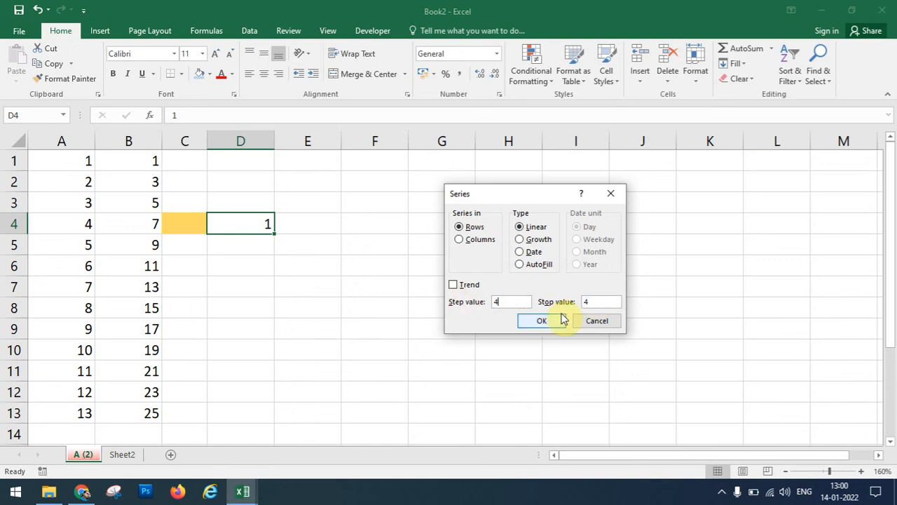
{"action": "left_click_drag", "start_coordinate": [595, 301], "coordinate": [561, 305]}
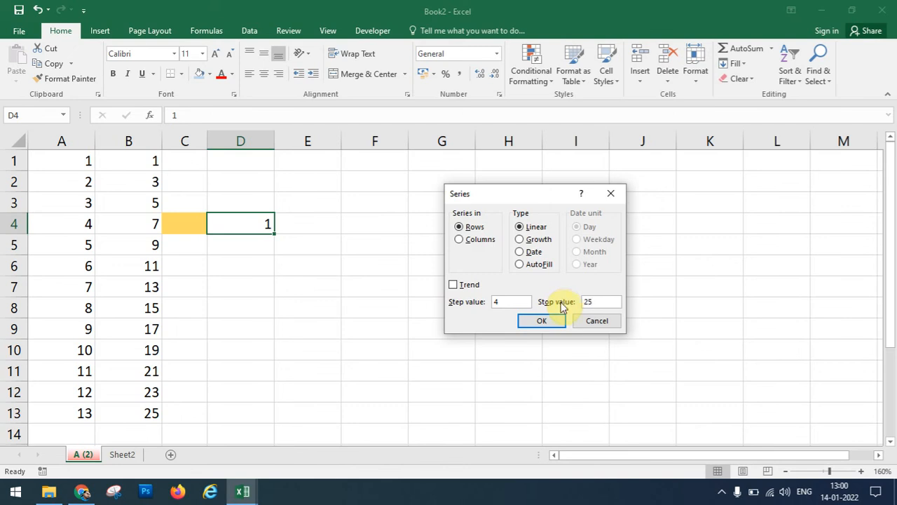
{"action": "left_click", "coordinate": [534, 324]}
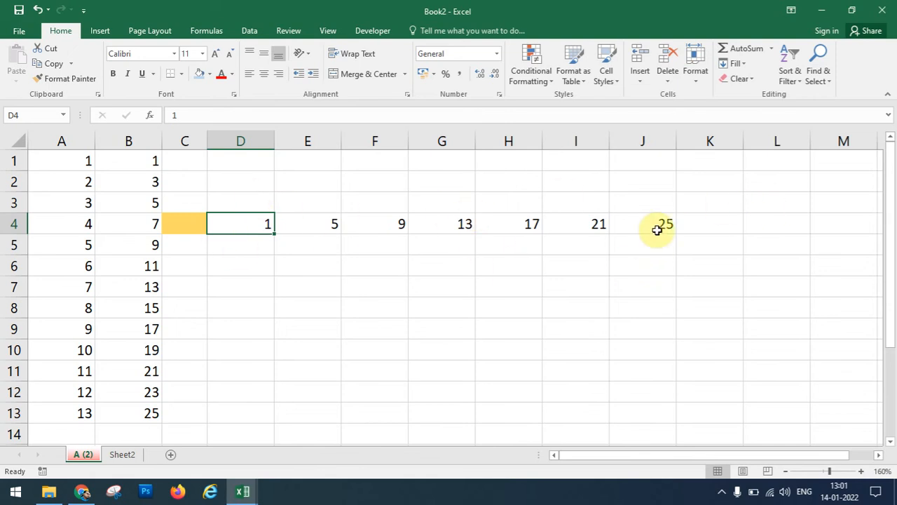
{"action": "left_click", "coordinate": [266, 242]}
Enter 1 in D5 and fill row 5 as a Growth series doubling up to 1024.
{"action": "type", "text": "1"}
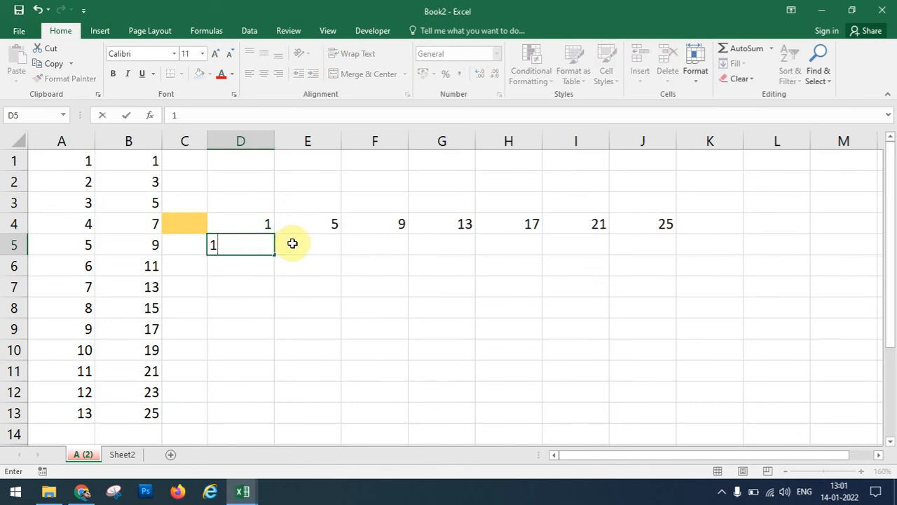
{"action": "left_click", "coordinate": [293, 243]}
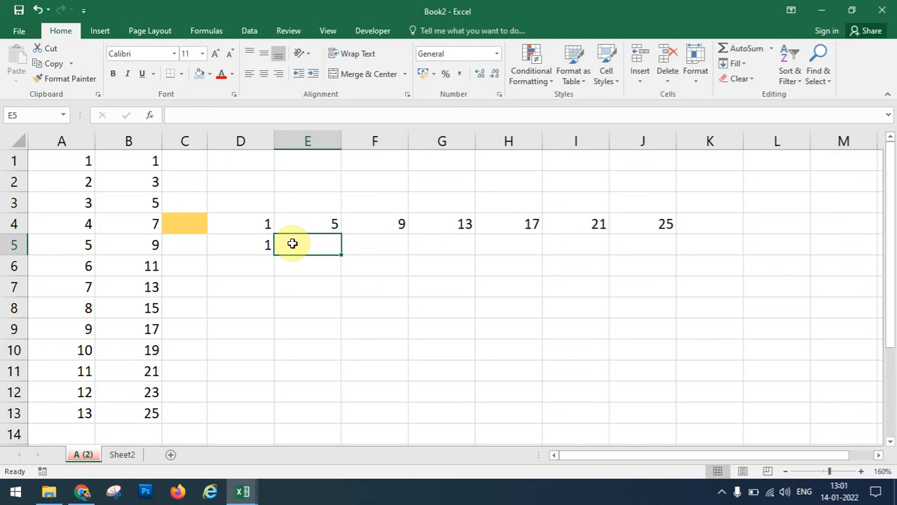
{"action": "left_click", "coordinate": [238, 244]}
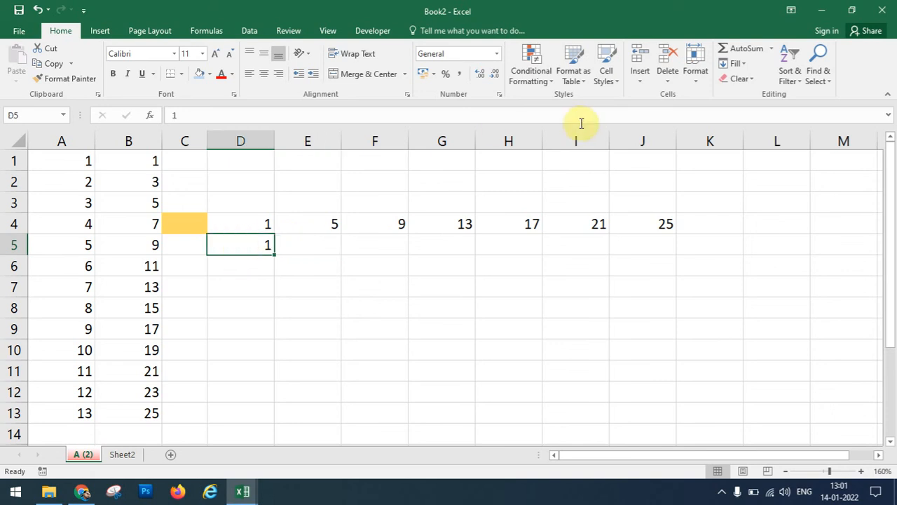
{"action": "left_click", "coordinate": [735, 63]}
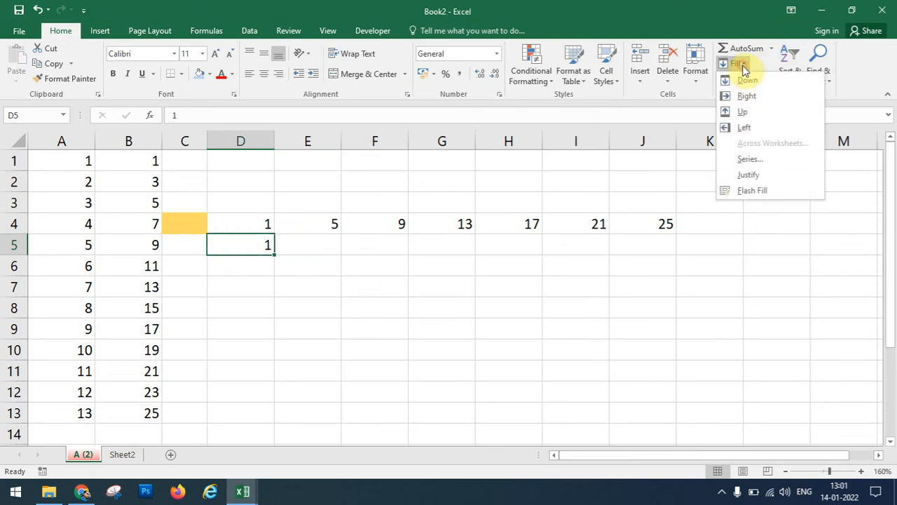
{"action": "left_click", "coordinate": [750, 158]}
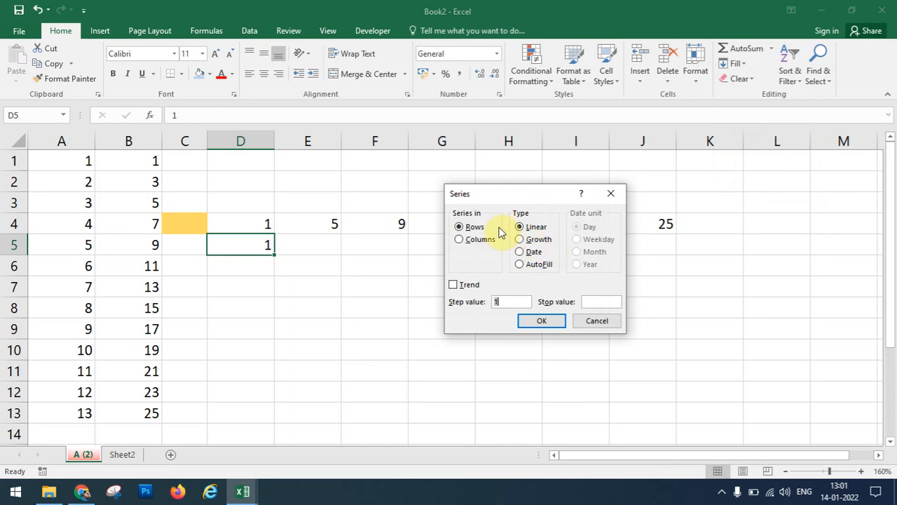
{"action": "left_click", "coordinate": [475, 227]}
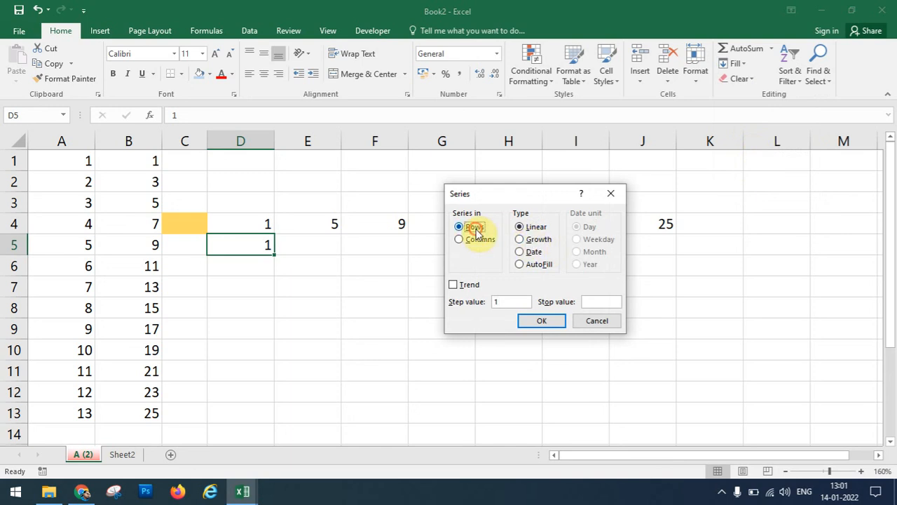
{"action": "left_click", "coordinate": [526, 240]}
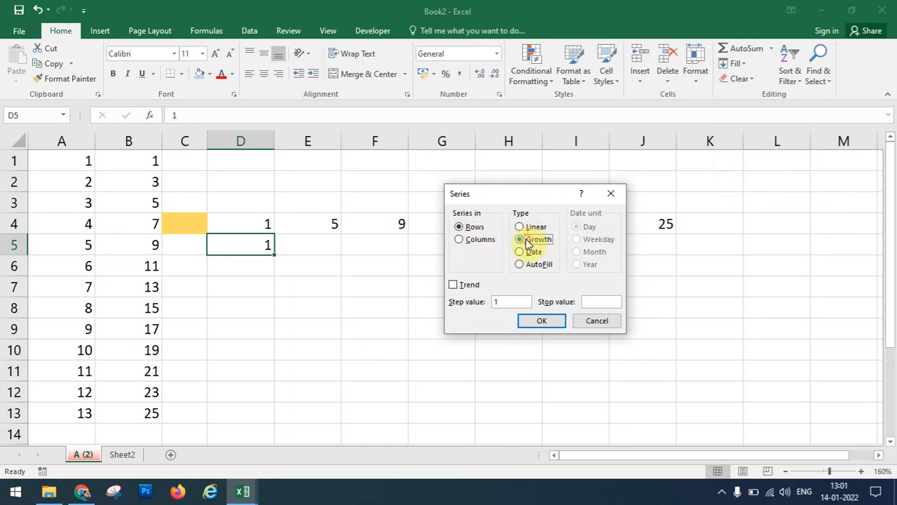
{"action": "double_click", "coordinate": [510, 300]}
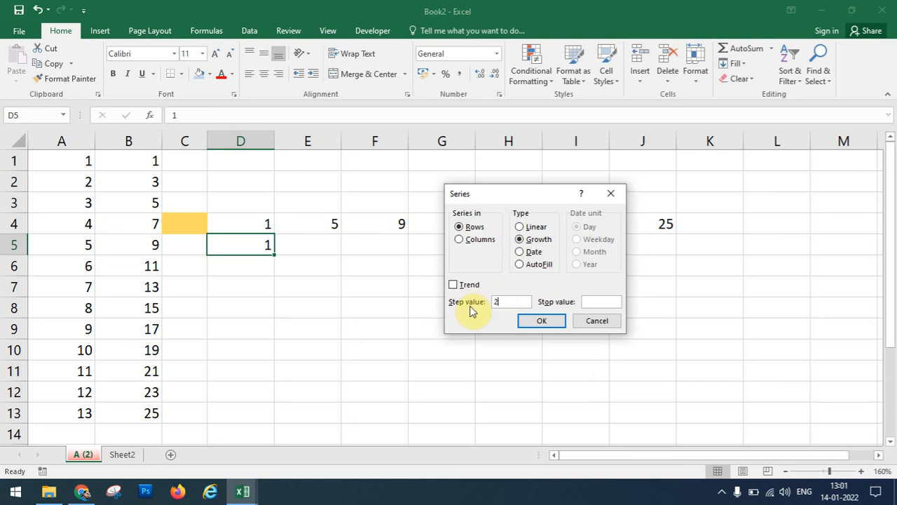
{"action": "left_click", "coordinate": [589, 301]}
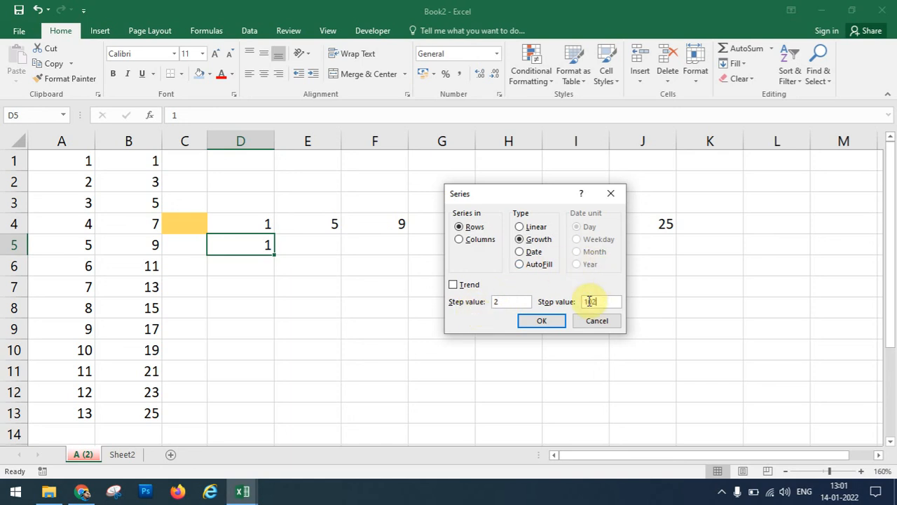
{"action": "type", "text": "1024"}
{"action": "left_click", "coordinate": [557, 320]}
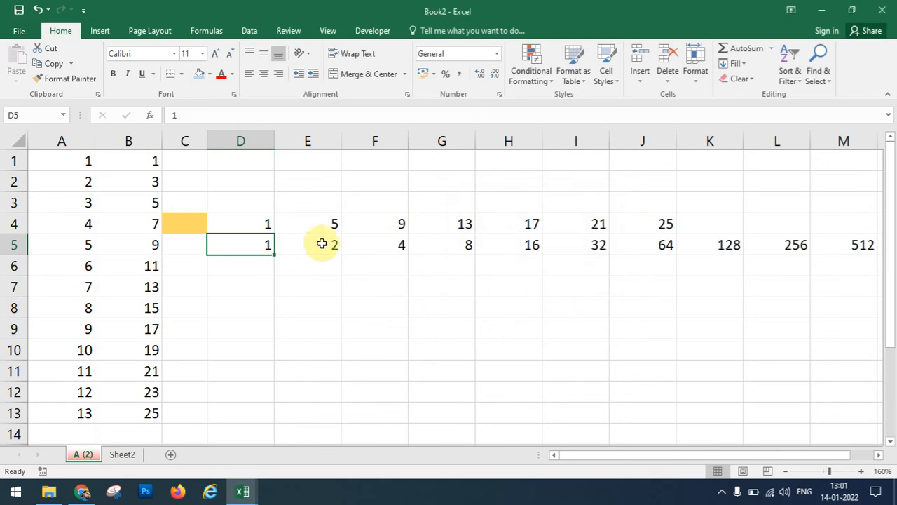
Reopen the Series settings and cancel without applying anything.
{"action": "left_click_drag", "start_coordinate": [656, 455], "coordinate": [637, 428]}
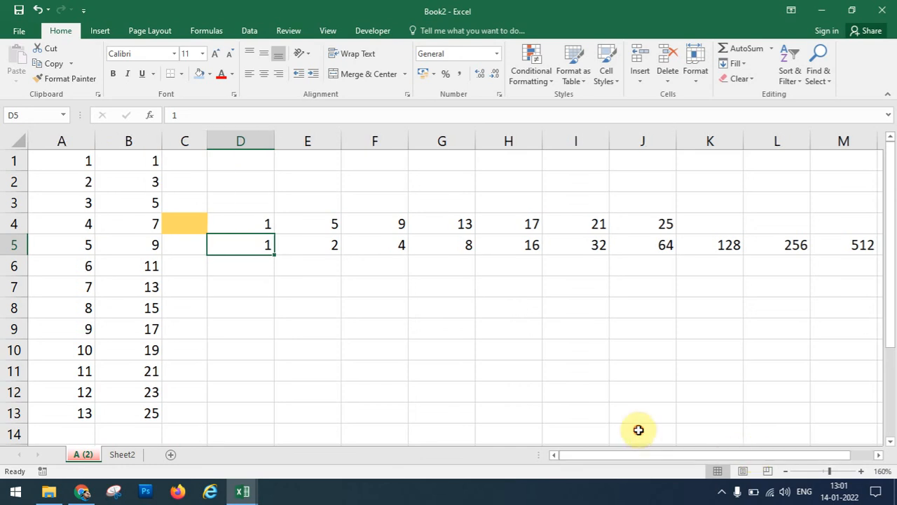
{"action": "left_click", "coordinate": [734, 64]}
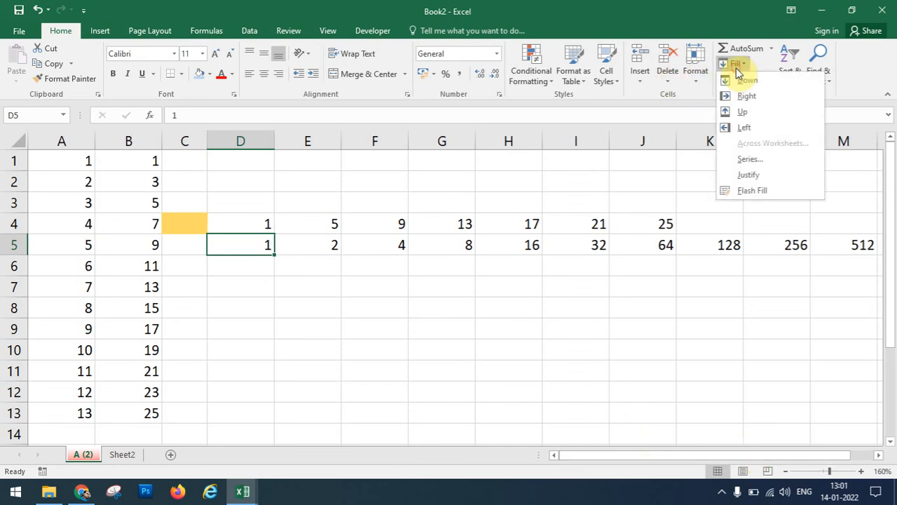
{"action": "left_click", "coordinate": [762, 163]}
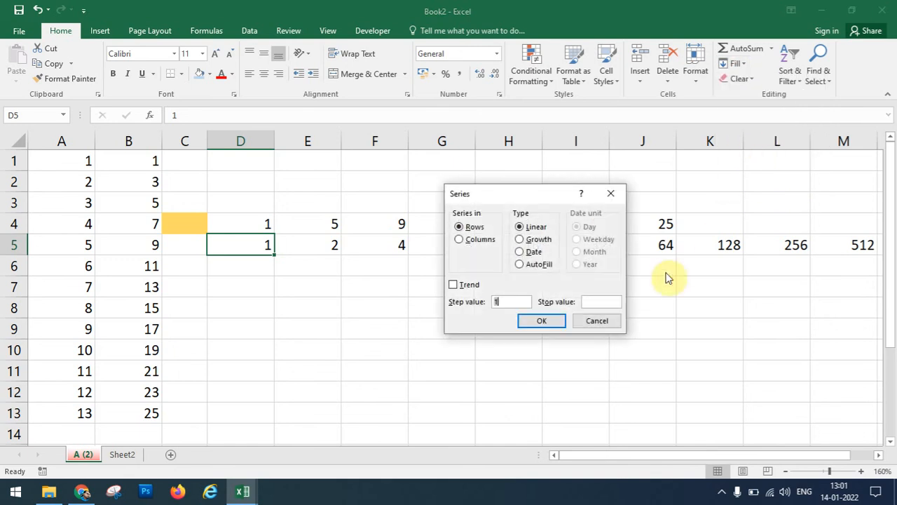
{"action": "left_click", "coordinate": [597, 322]}
{"action": "left_click", "coordinate": [238, 265]}
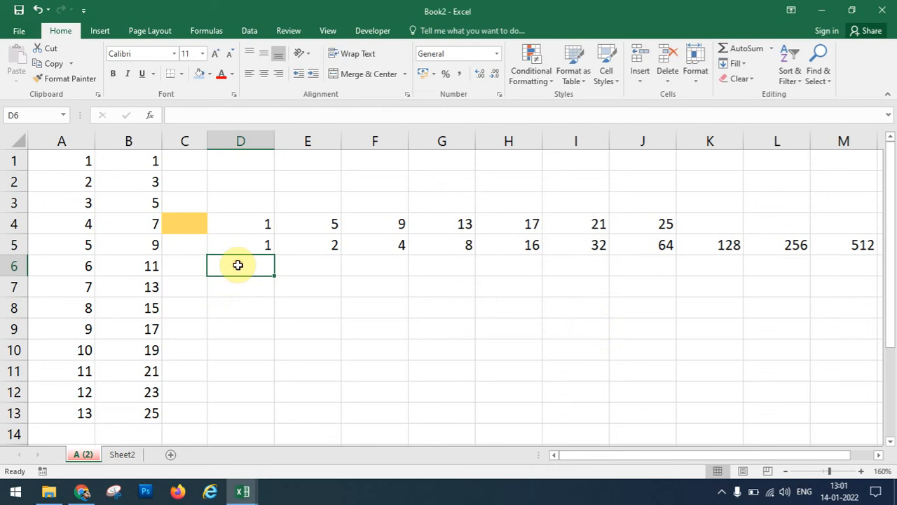
{"action": "type", "text": "1-"}
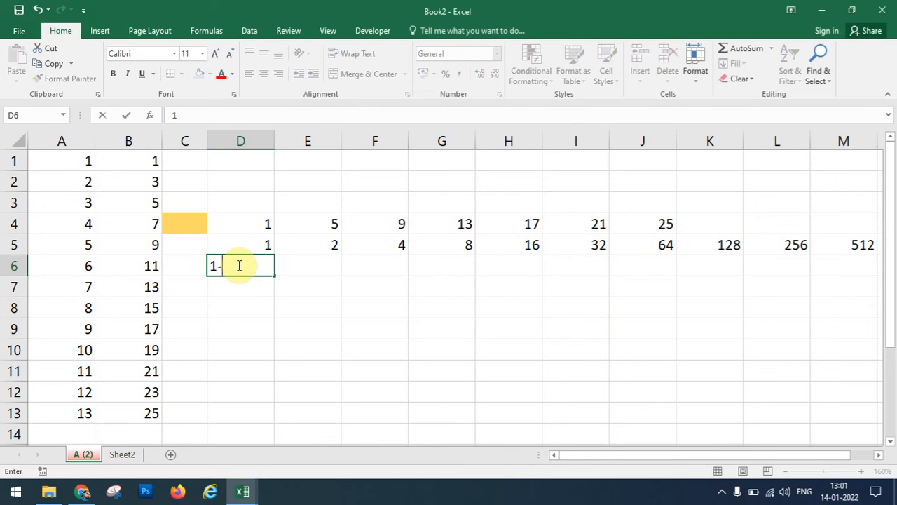
{"action": "type", "text": "1/21"}
{"action": "key", "text": "Return"}
{"action": "left_click", "coordinate": [238, 265]}
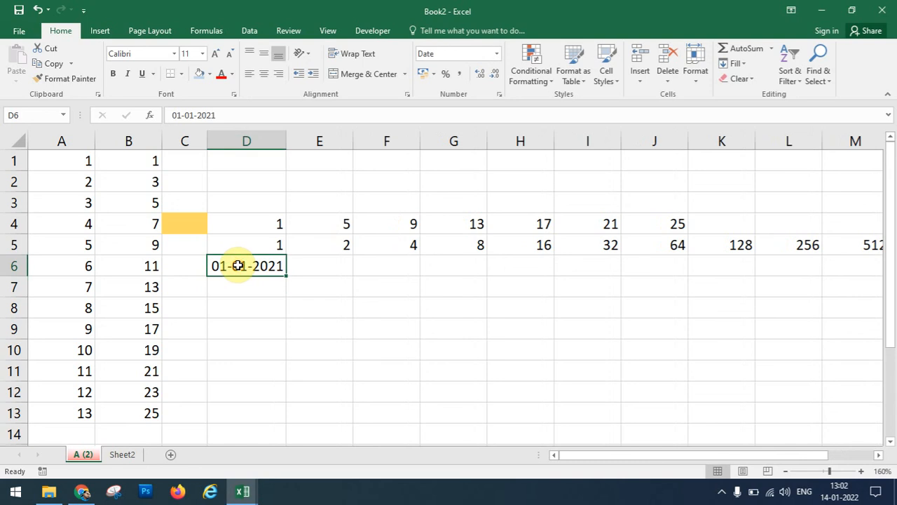
{"action": "left_click", "coordinate": [320, 265]}
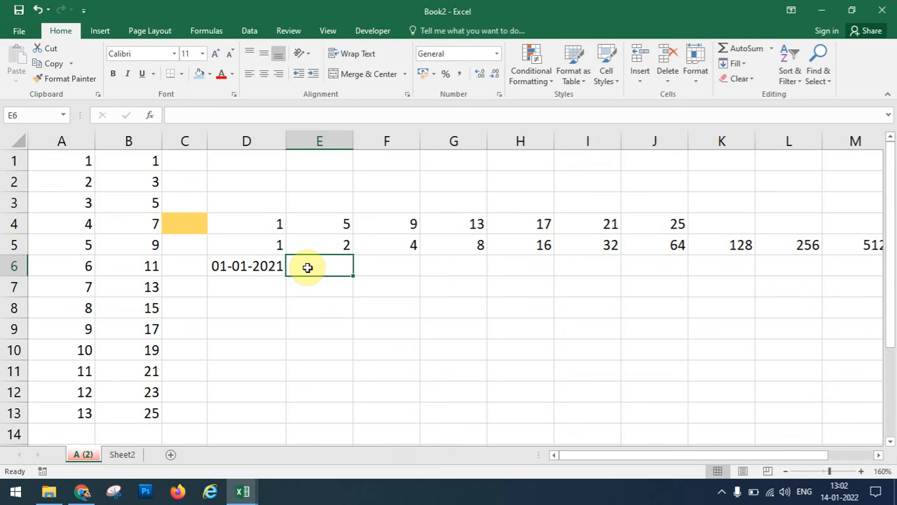
{"action": "left_click", "coordinate": [261, 266]}
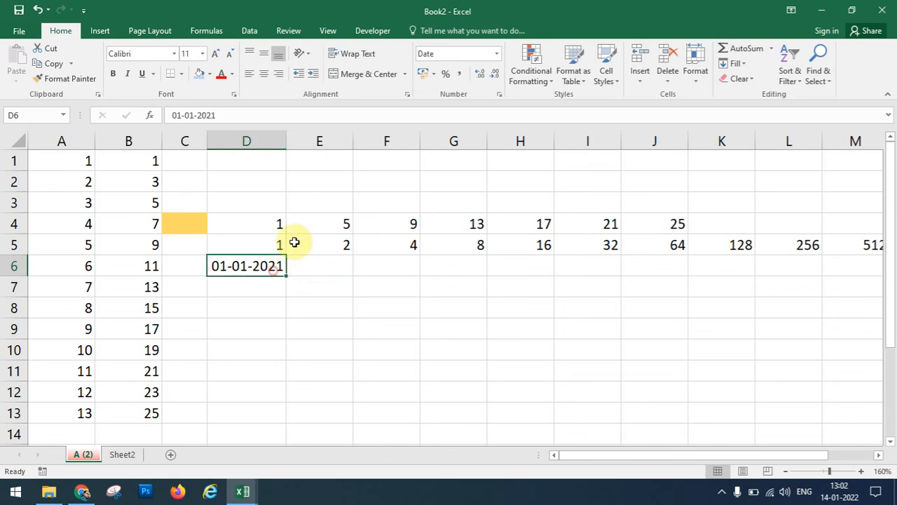
Fill row 6 with a Day date series stepping 2, stopping at 20-01-2021.
{"action": "left_click", "coordinate": [736, 63]}
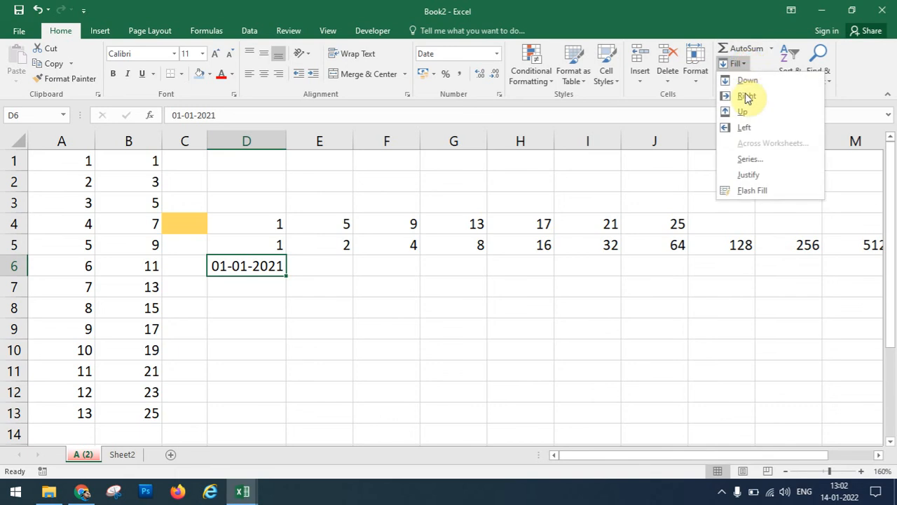
{"action": "left_click", "coordinate": [756, 163]}
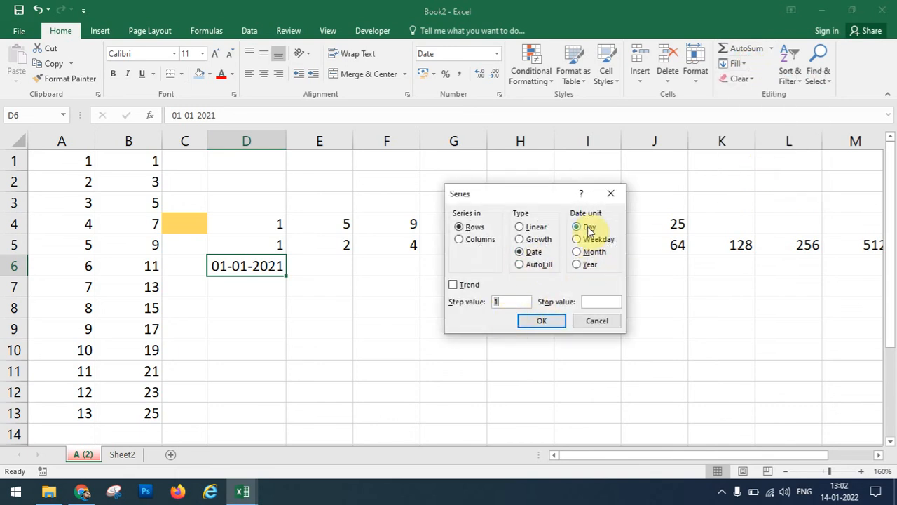
{"action": "left_click", "coordinate": [507, 304]}
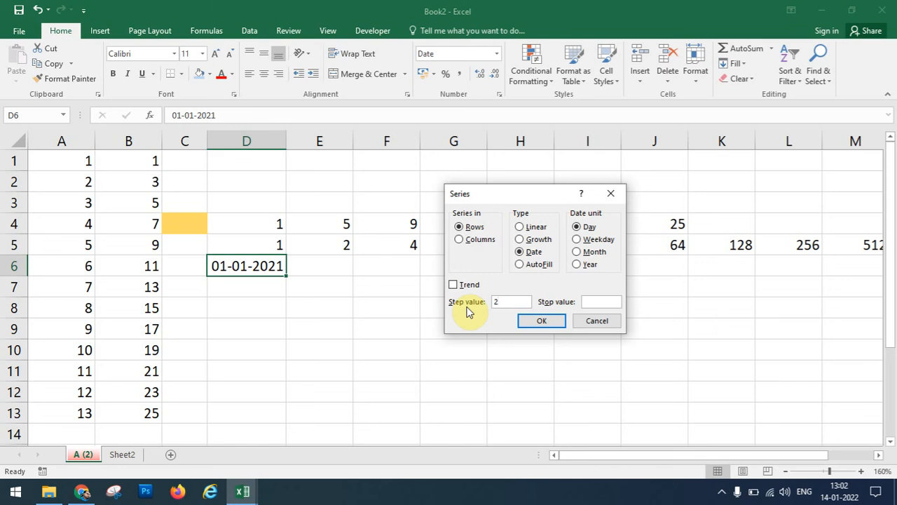
{"action": "left_click", "coordinate": [595, 300]}
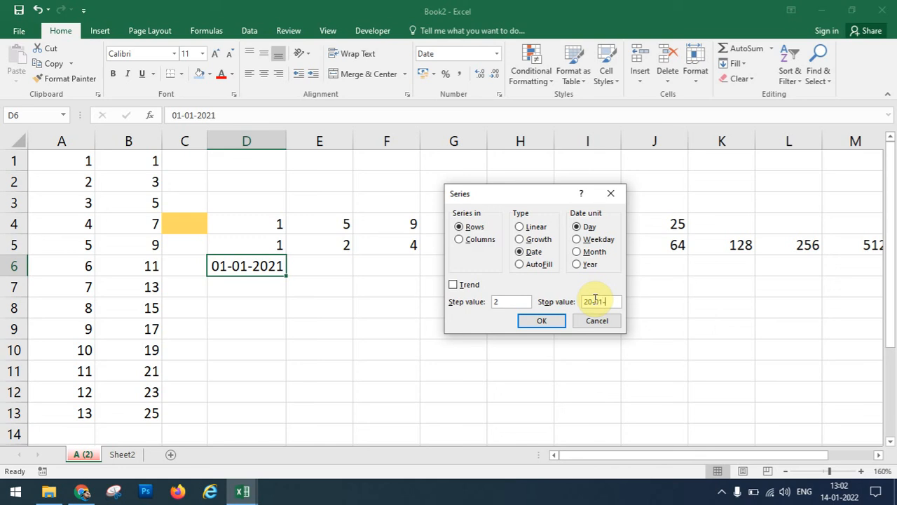
{"action": "left_click", "coordinate": [558, 320]}
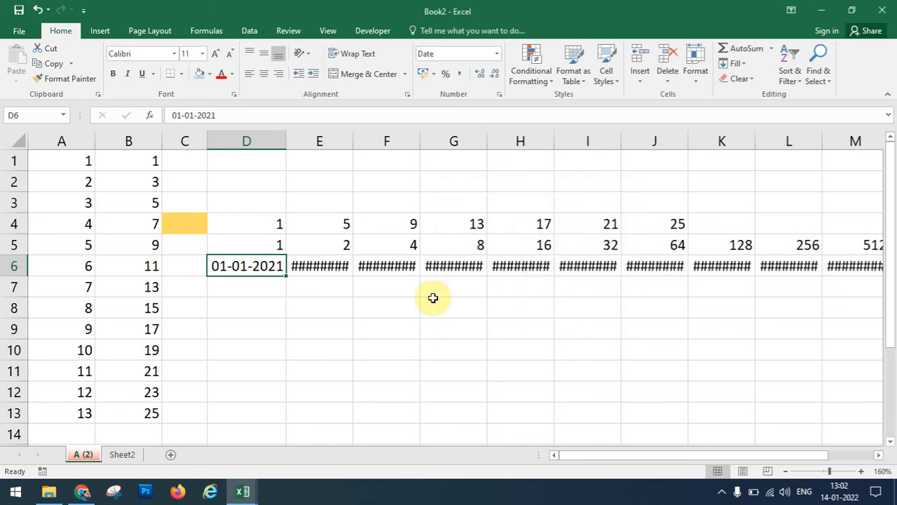
Auto-fit columns E and F, widen G, and auto-fit M so their dates show fully.
{"action": "double_click", "coordinate": [352, 136]}
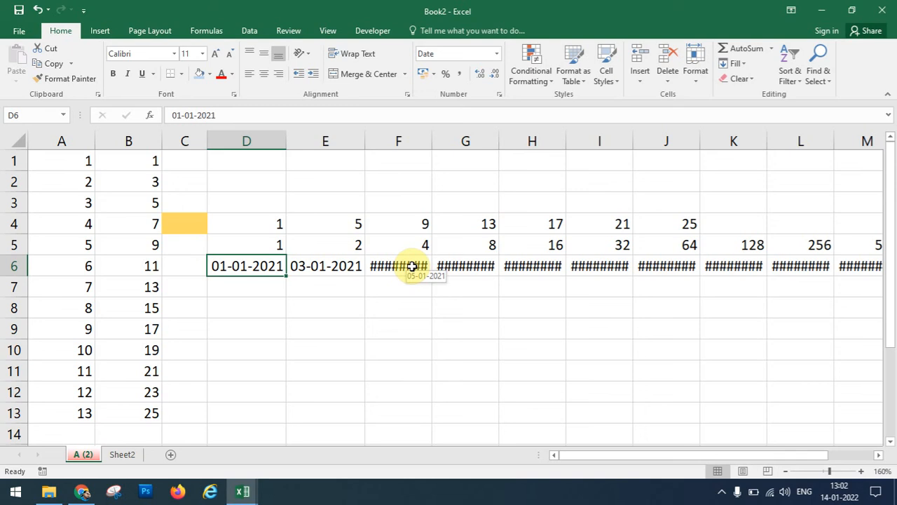
{"action": "double_click", "coordinate": [433, 137]}
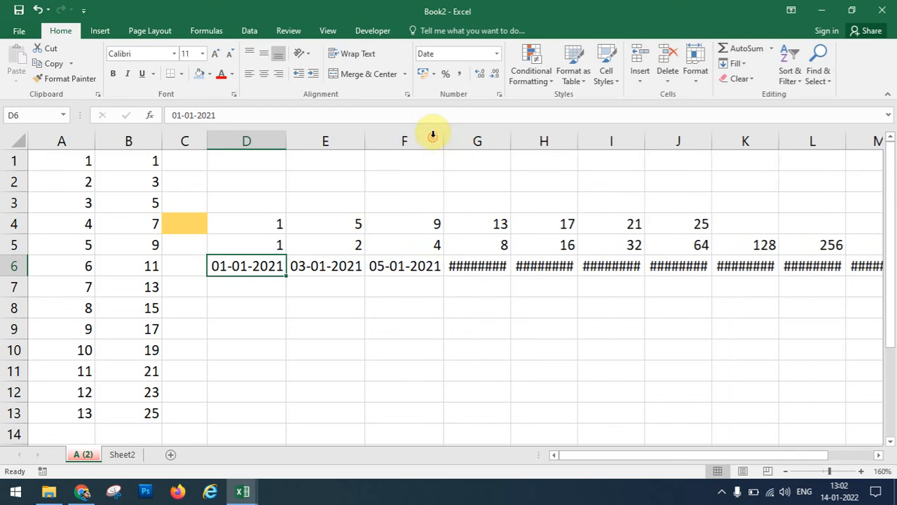
{"action": "left_click_drag", "start_coordinate": [511, 141], "coordinate": [530, 143]}
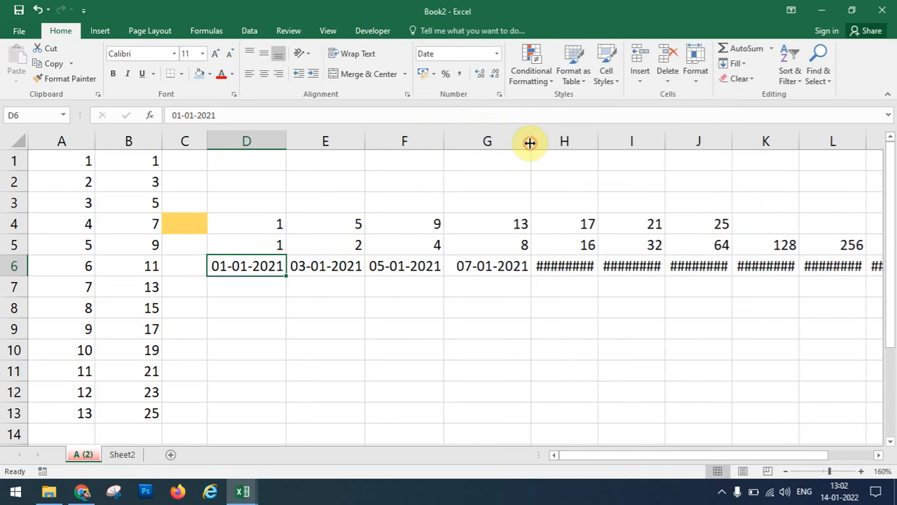
{"action": "left_click", "coordinate": [701, 459]}
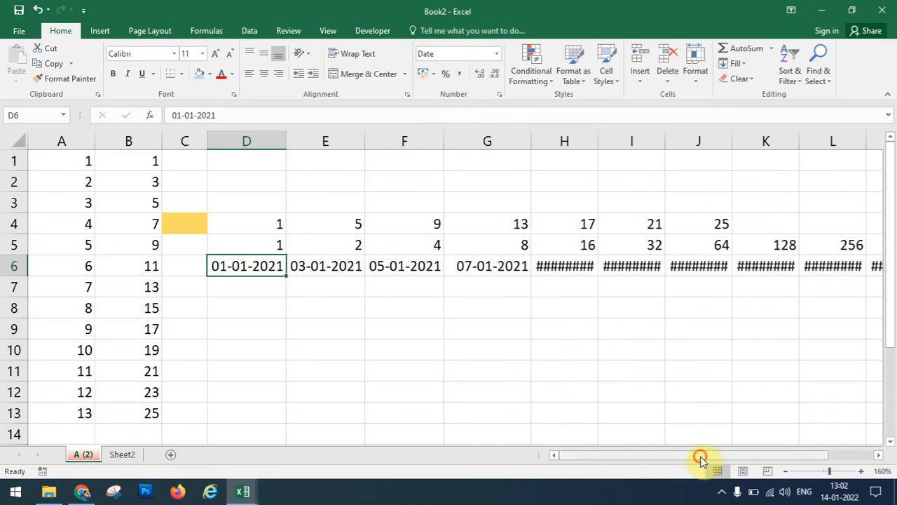
{"action": "left_click_drag", "start_coordinate": [701, 461], "coordinate": [769, 468]}
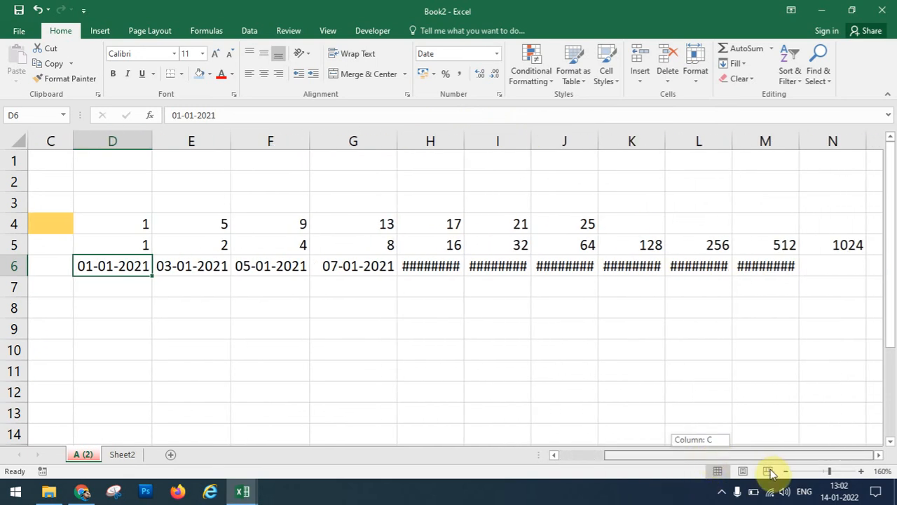
{"action": "double_click", "coordinate": [800, 141]}
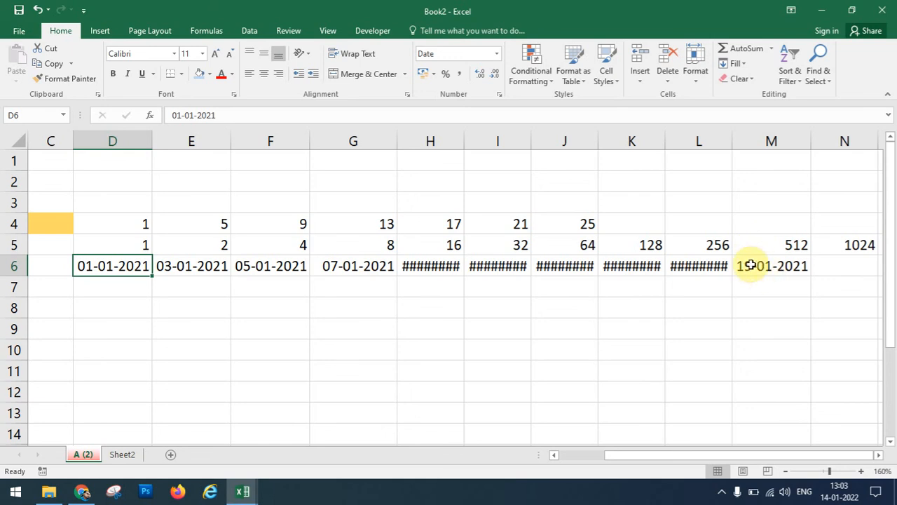
{"action": "left_click", "coordinate": [736, 63]}
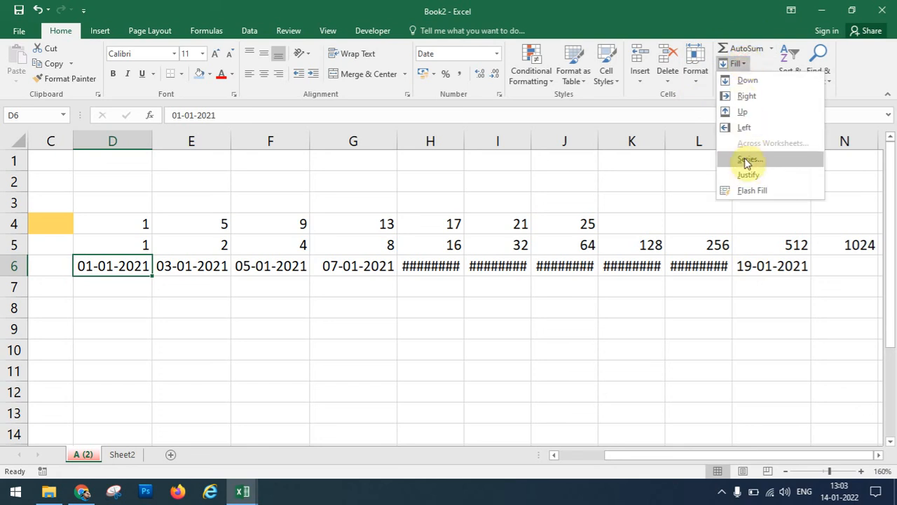
{"action": "left_click", "coordinate": [130, 285]}
Enter MONDAY in D7 and fill the weekday series across D7:L7.
{"action": "left_click", "coordinate": [129, 283]}
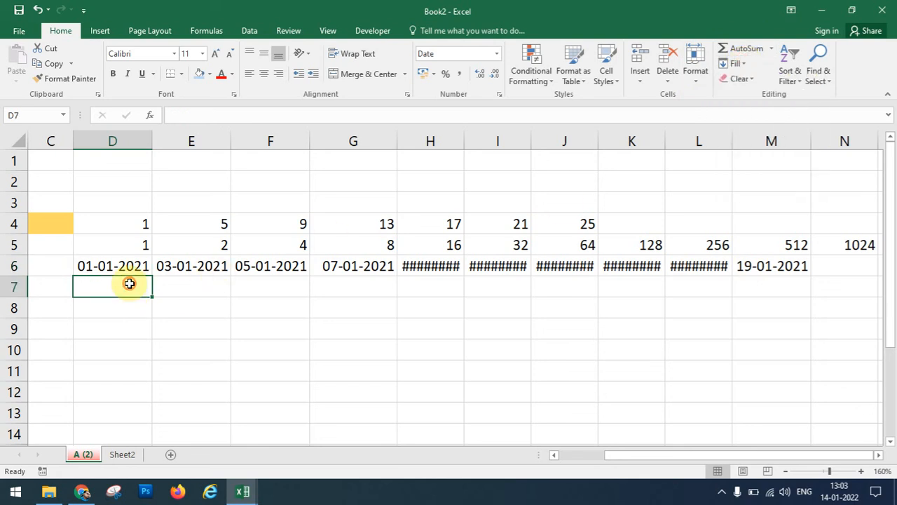
{"action": "type", "text": "MONDY"}
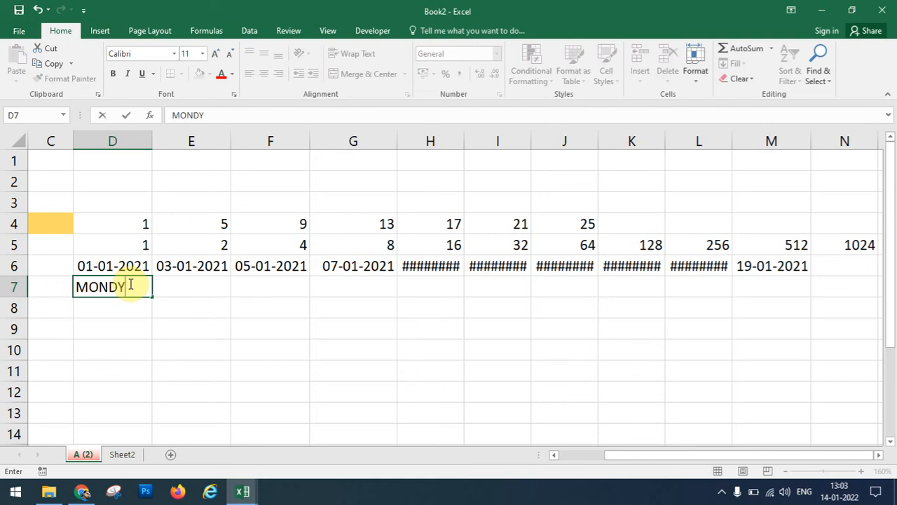
{"action": "key", "text": "BackSpace"}
{"action": "type", "text": "AY"}
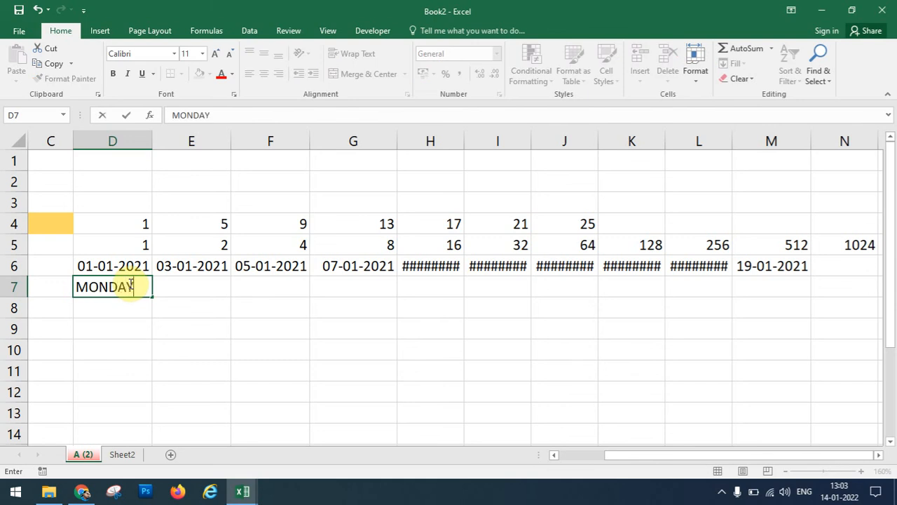
{"action": "key", "text": "Return"}
{"action": "left_click", "coordinate": [128, 288]}
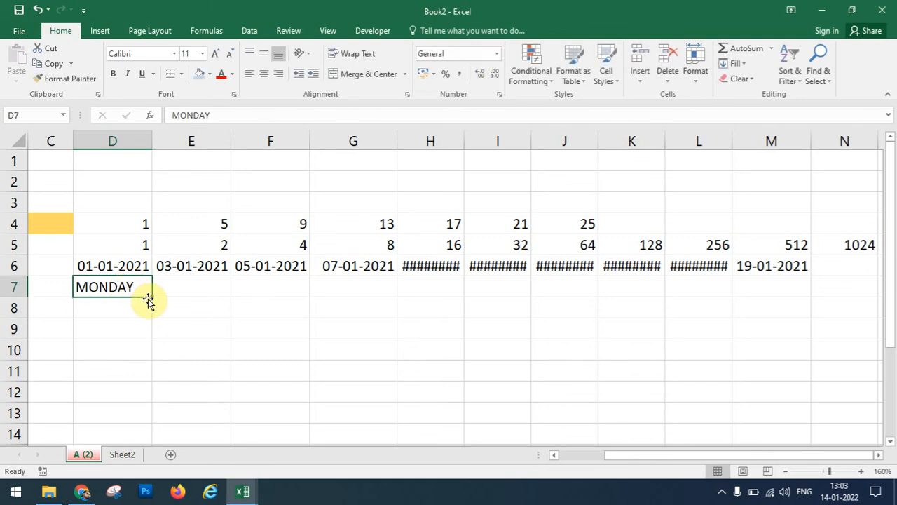
{"action": "left_click_drag", "start_coordinate": [151, 296], "coordinate": [710, 306]}
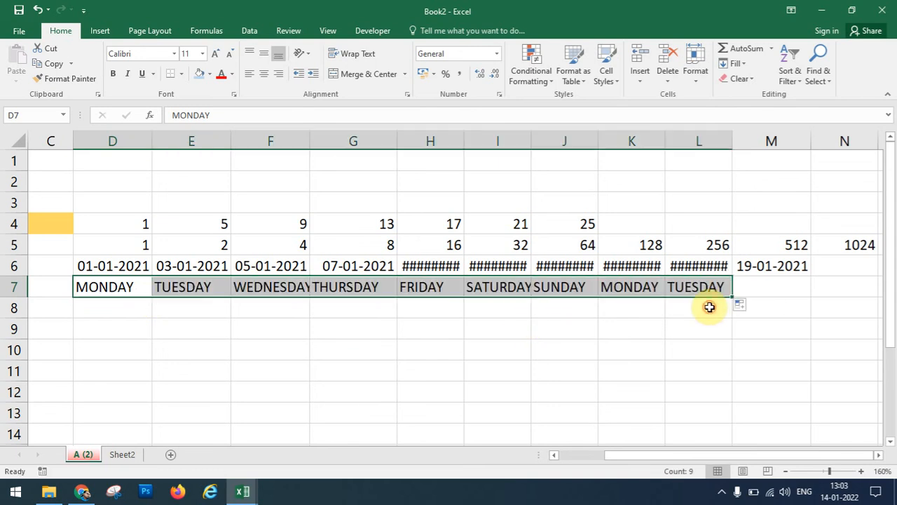
Enter JAN in D8 and fill the months down to JUL in D14.
{"action": "left_click", "coordinate": [127, 304]}
{"action": "type", "text": "JAN"}
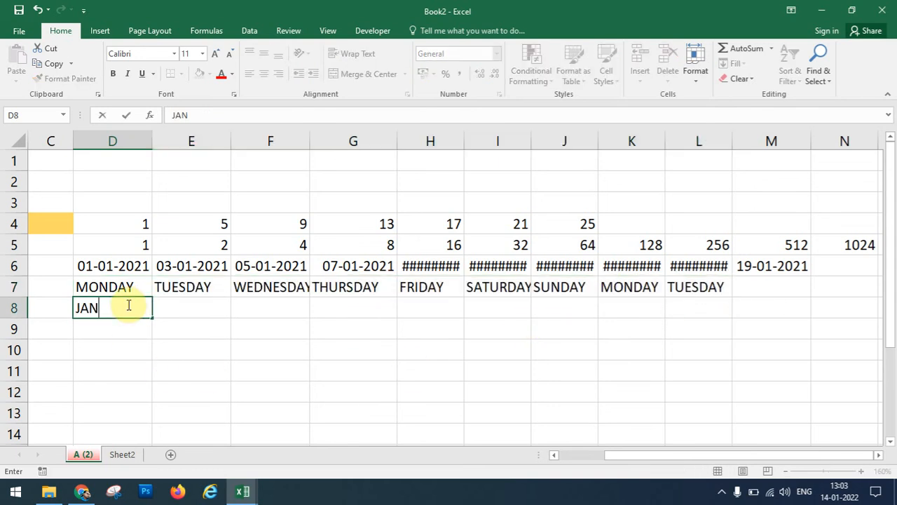
{"action": "key", "text": "Return"}
{"action": "left_click", "coordinate": [128, 304]}
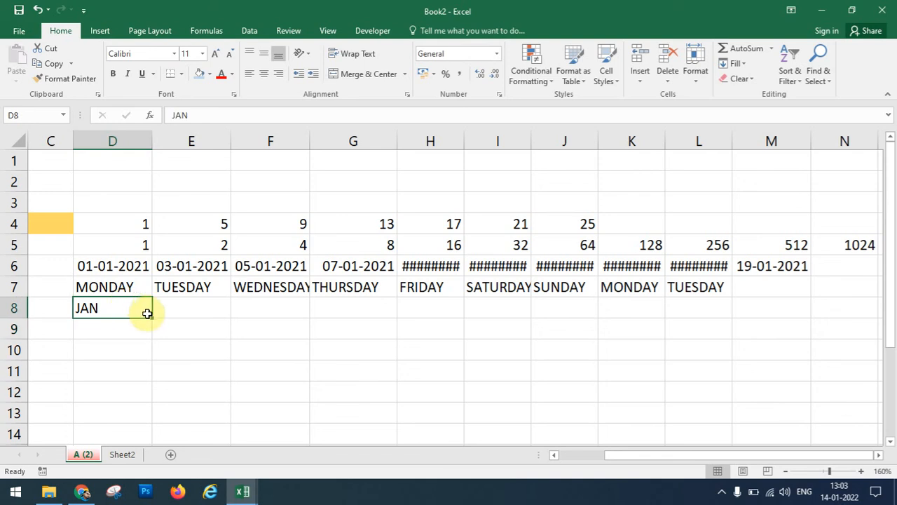
{"action": "left_click_drag", "start_coordinate": [151, 317], "coordinate": [145, 436]}
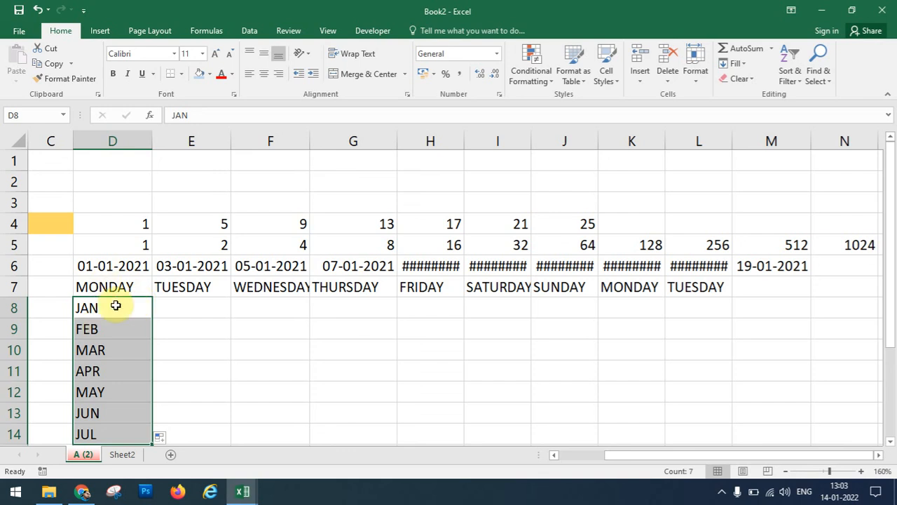
{"action": "left_click", "coordinate": [186, 306]}
Enter A, B, C in E8:E10, then copy C down through E14.
{"action": "type", "text": "A"}
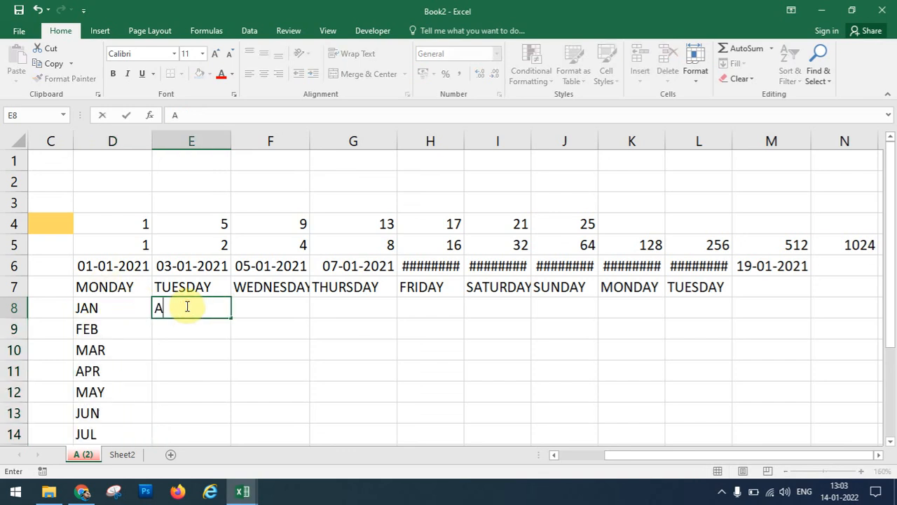
{"action": "key", "text": "Return"}
{"action": "type", "text": "B"}
{"action": "key", "text": "Return"}
{"action": "type", "text": "C"}
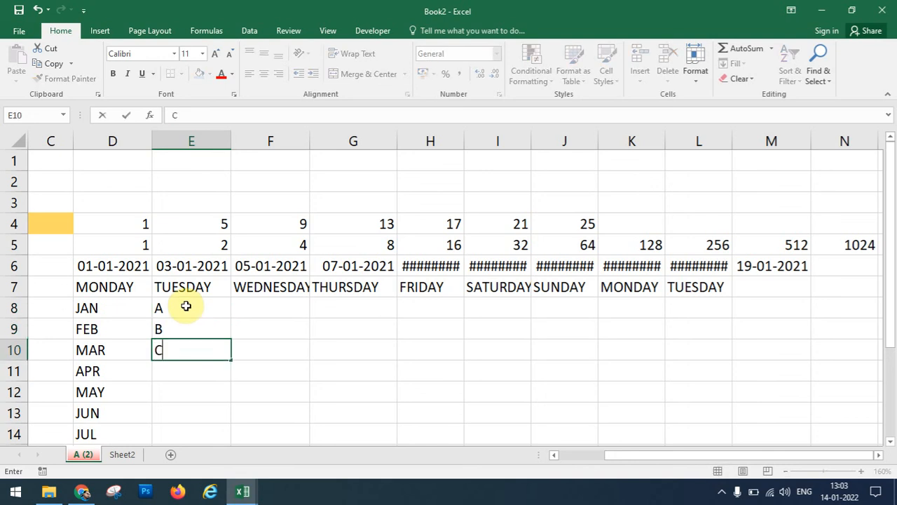
{"action": "left_click", "coordinate": [194, 370]}
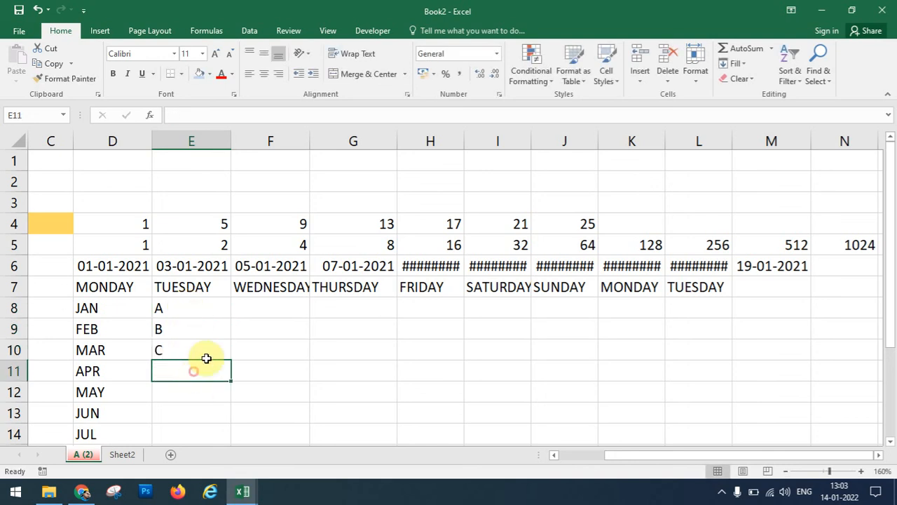
{"action": "left_click", "coordinate": [209, 352]}
{"action": "left_click_drag", "start_coordinate": [231, 359], "coordinate": [225, 439]}
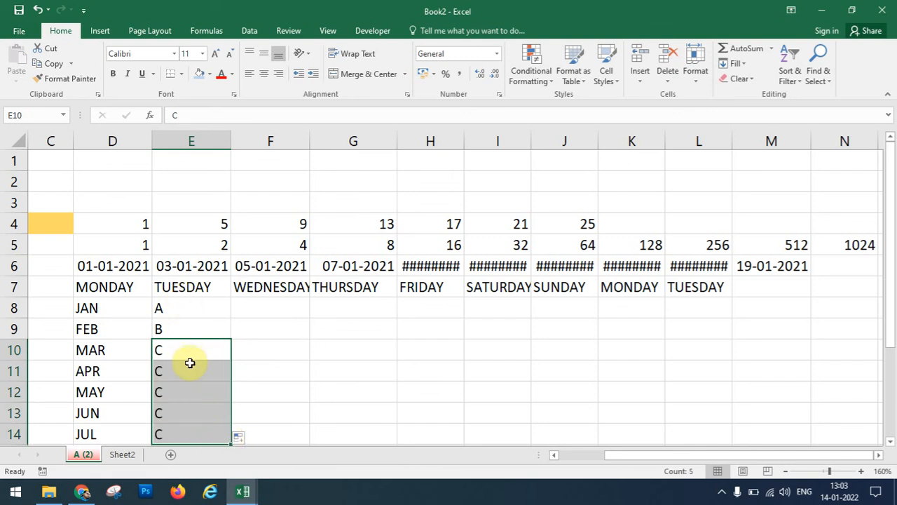
Open the Edit Custom Lists editor from the Advanced section of Excel Options.
{"action": "left_click", "coordinate": [24, 33]}
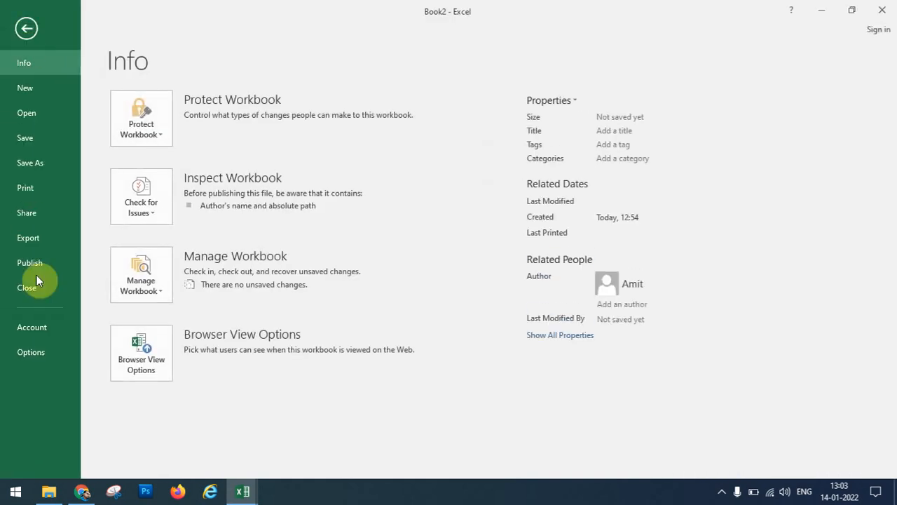
{"action": "left_click", "coordinate": [37, 329]}
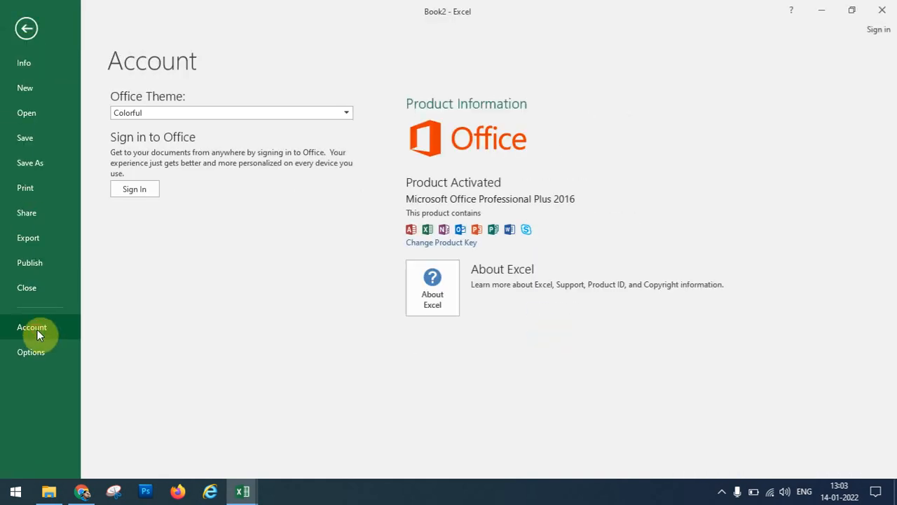
{"action": "left_click", "coordinate": [59, 362]}
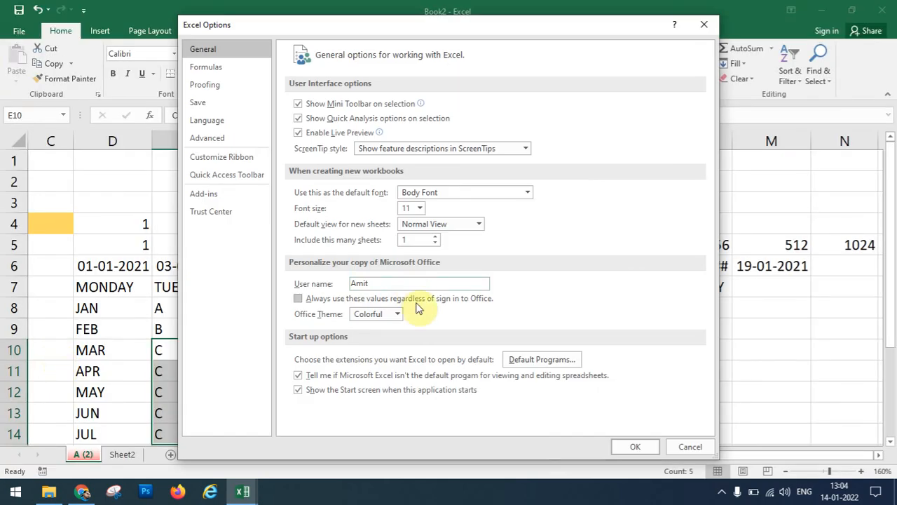
{"action": "left_click", "coordinate": [227, 136]}
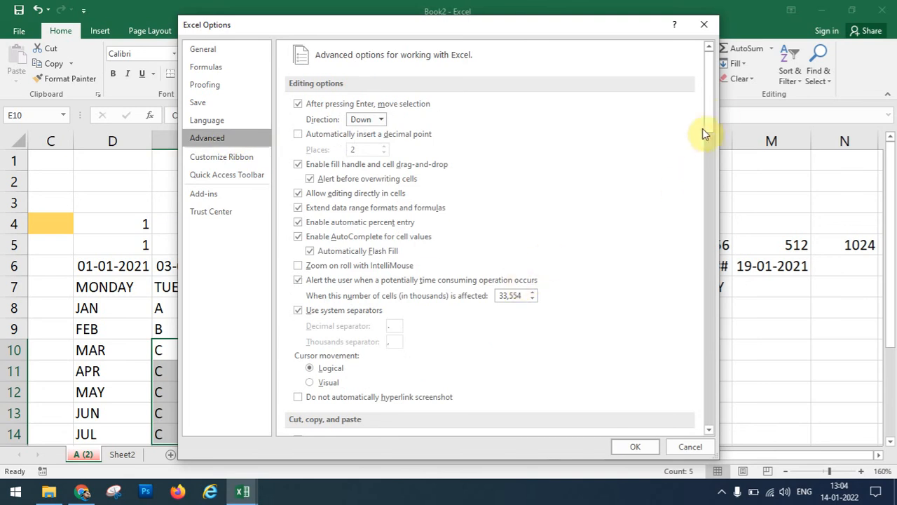
{"action": "left_click_drag", "start_coordinate": [708, 121], "coordinate": [694, 382]}
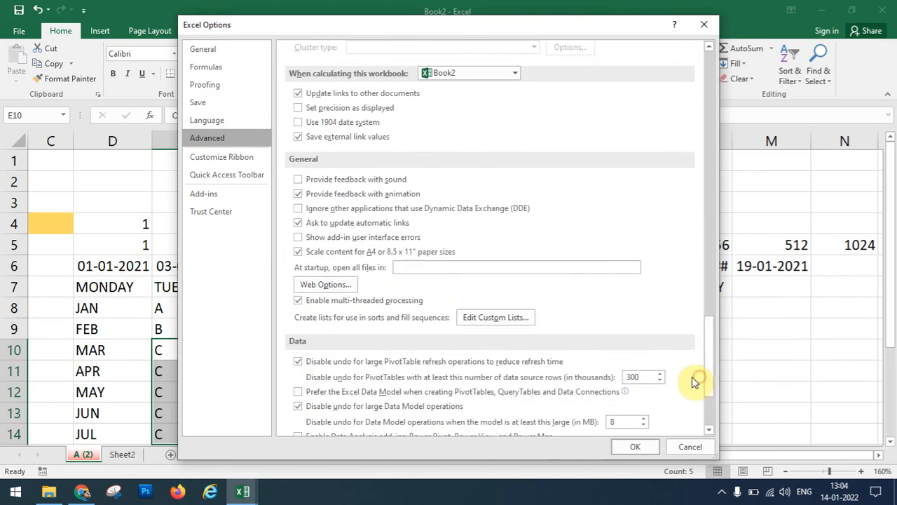
{"action": "left_click", "coordinate": [510, 319]}
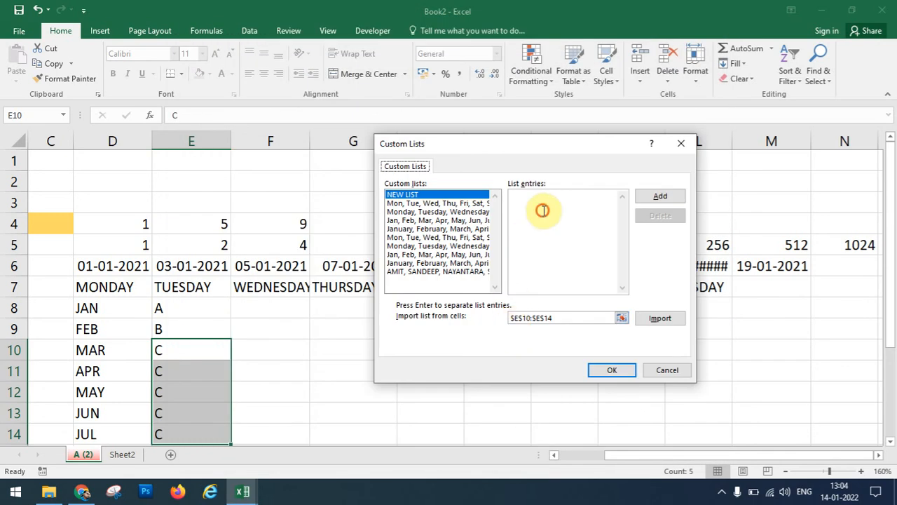
Add the letters A through J as a custom list and close both dialogs.
{"action": "left_click", "coordinate": [543, 210]}
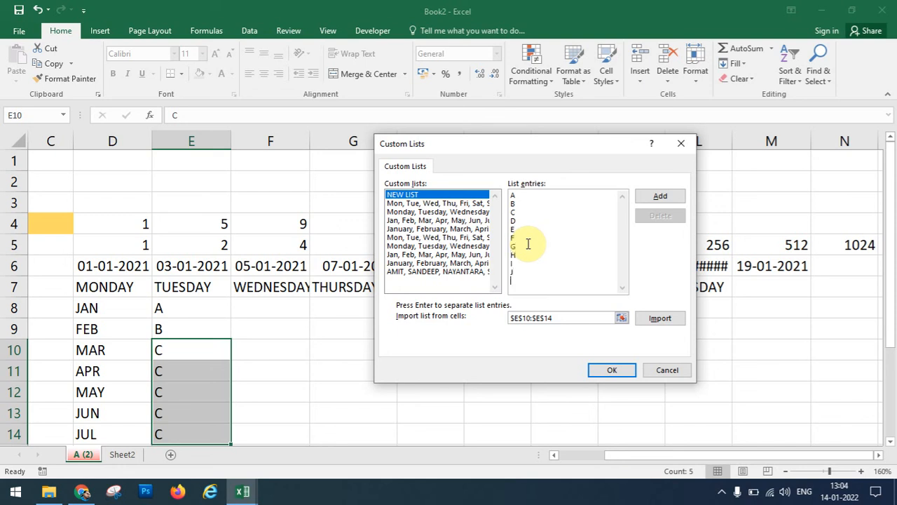
{"action": "left_click", "coordinate": [673, 197]}
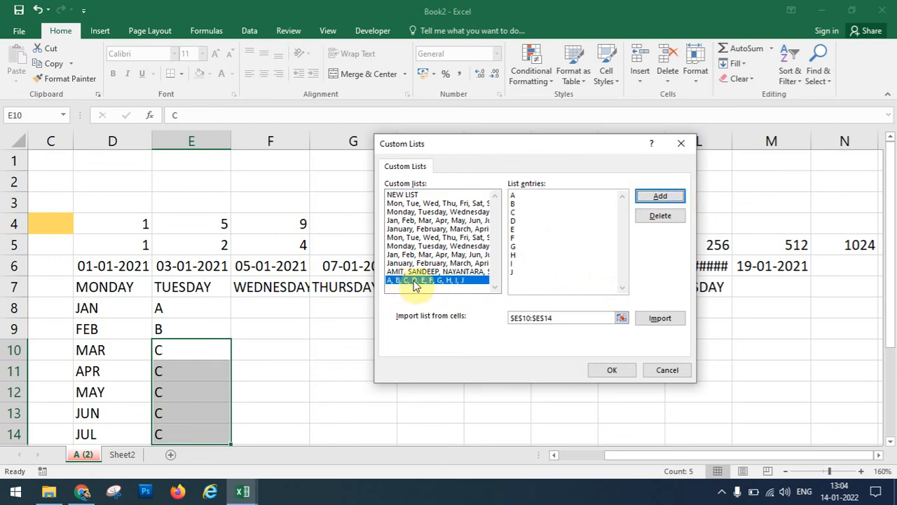
{"action": "left_click", "coordinate": [609, 368]}
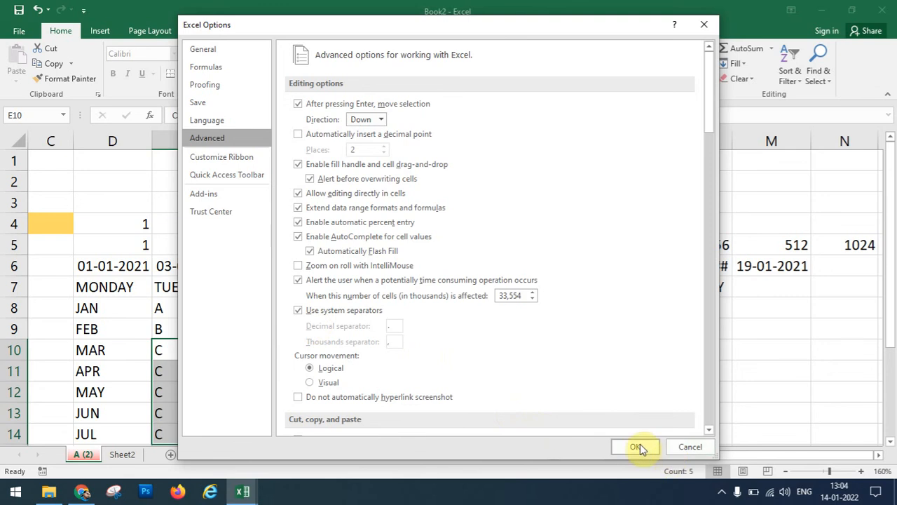
{"action": "left_click", "coordinate": [635, 446]}
Enter A in F8 and fill the custom letter series A to G across F8:L8.
{"action": "left_click", "coordinate": [292, 311]}
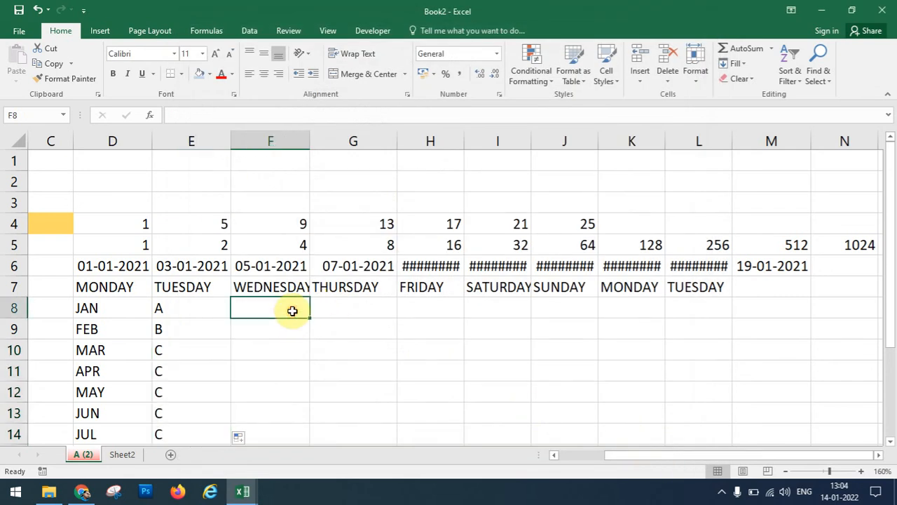
{"action": "type", "text": "A"}
{"action": "key", "text": "Return"}
{"action": "left_click", "coordinate": [266, 349]}
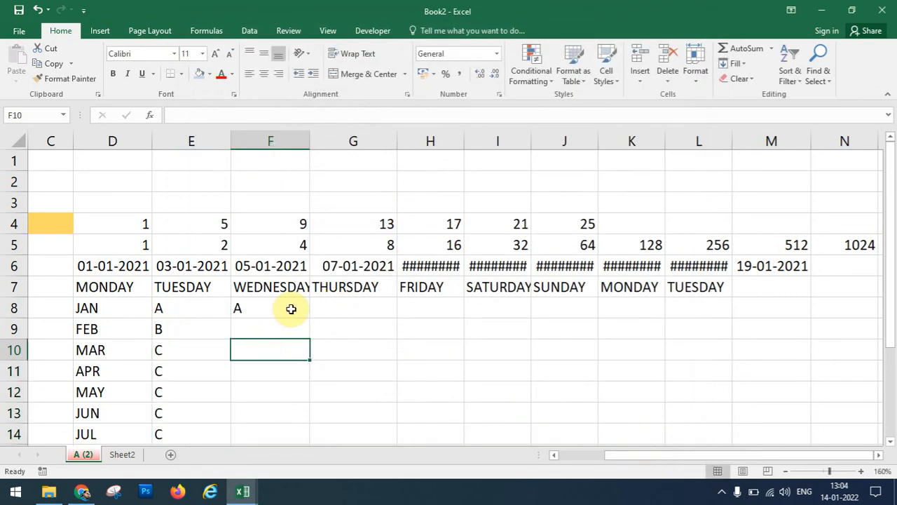
{"action": "left_click", "coordinate": [290, 307]}
{"action": "left_click_drag", "start_coordinate": [311, 317], "coordinate": [752, 344]}
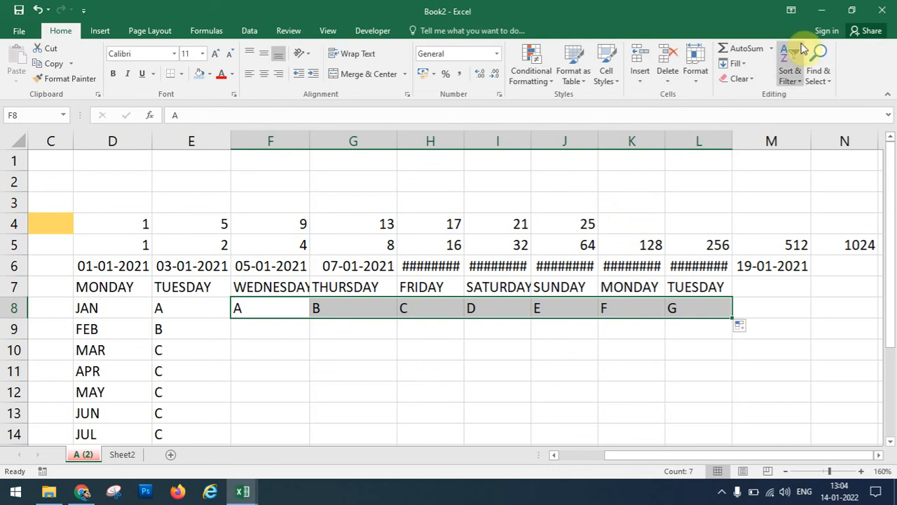
{"action": "left_click", "coordinate": [753, 79]}
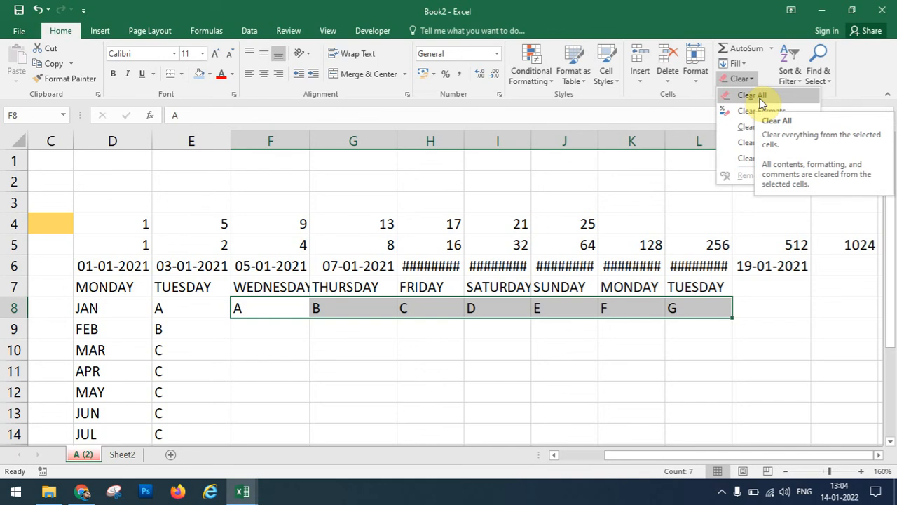
Clear all contents from the letter series in F8:L8.
{"action": "left_click", "coordinate": [760, 99]}
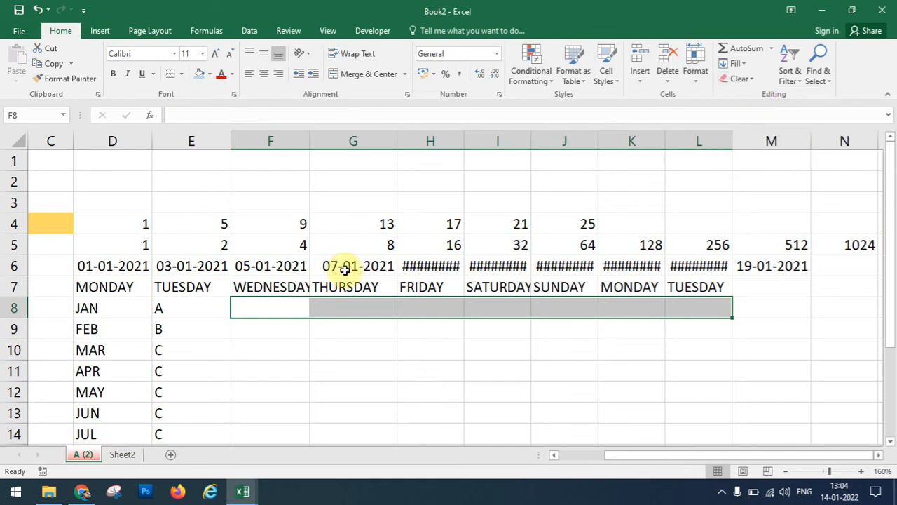
{"action": "left_click", "coordinate": [741, 79]}
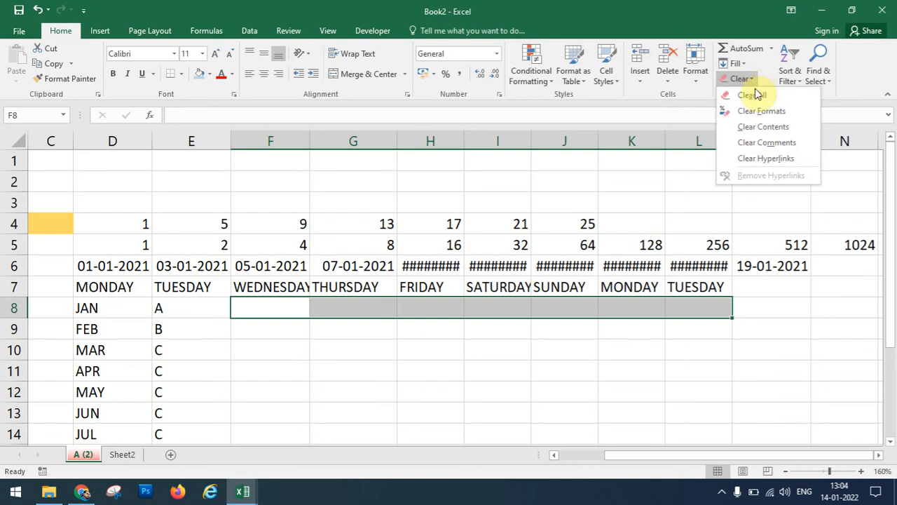
{"action": "left_click", "coordinate": [754, 97]}
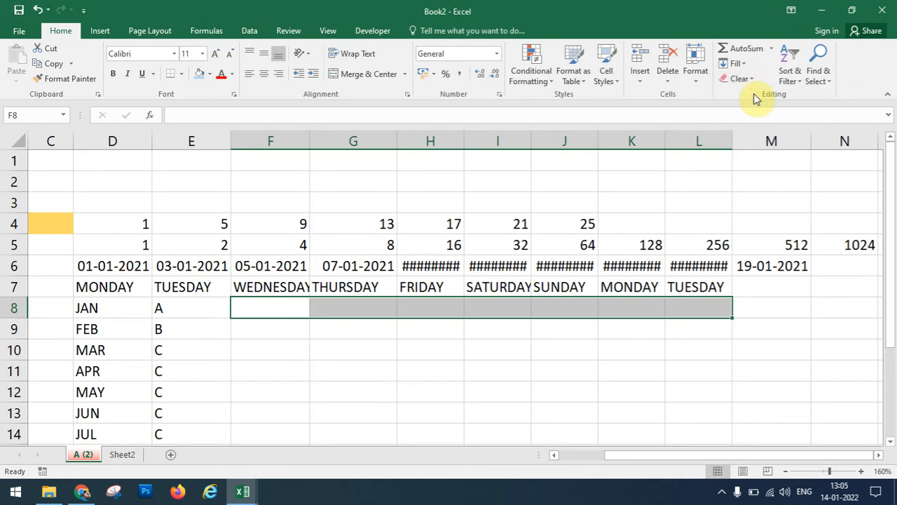
Select the series block C2:L18 and Clear All its contents.
{"action": "left_click", "coordinate": [81, 194]}
{"action": "left_click_drag", "start_coordinate": [60, 181], "coordinate": [701, 421]}
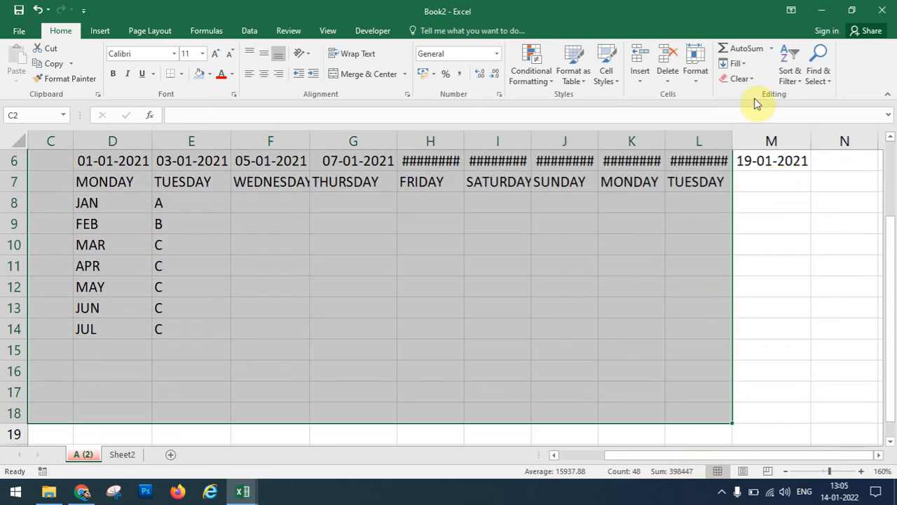
{"action": "left_click", "coordinate": [741, 78]}
{"action": "left_click", "coordinate": [753, 95]}
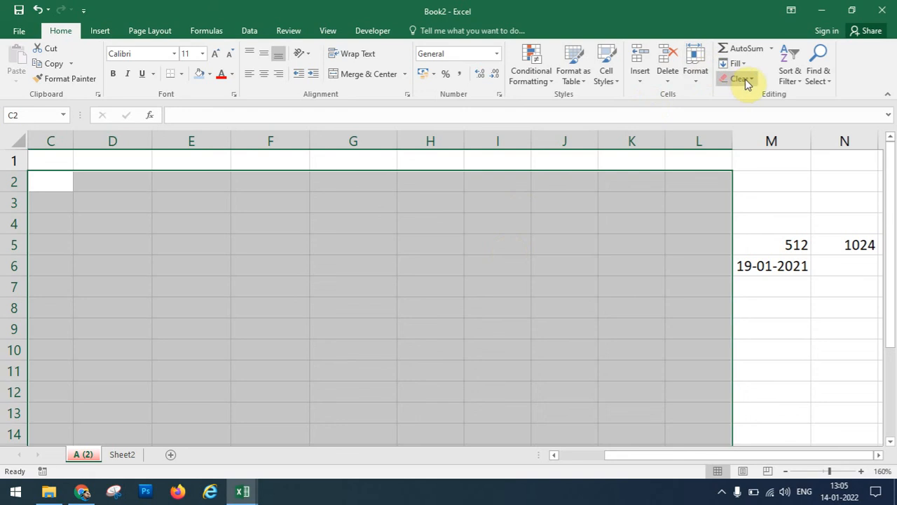
{"action": "left_click", "coordinate": [784, 78]}
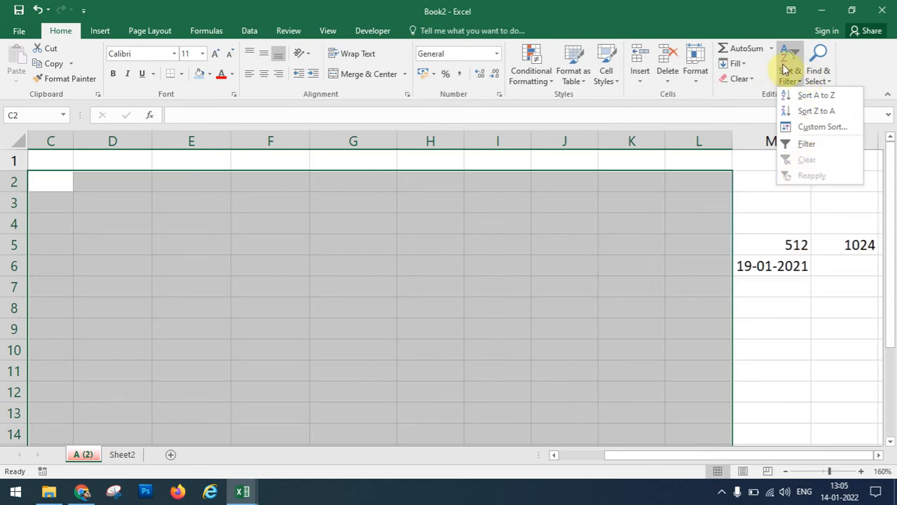
Select the marks table C1:J11 and sort it by ROLL NO ascending, 1 to 10.
{"action": "left_click", "coordinate": [485, 173]}
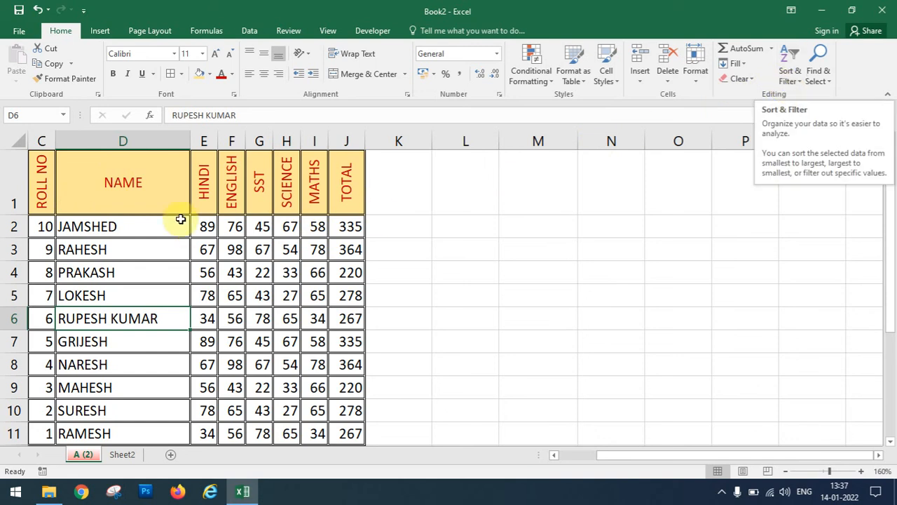
{"action": "left_click", "coordinate": [43, 176]}
{"action": "left_click_drag", "start_coordinate": [104, 201], "coordinate": [358, 433]}
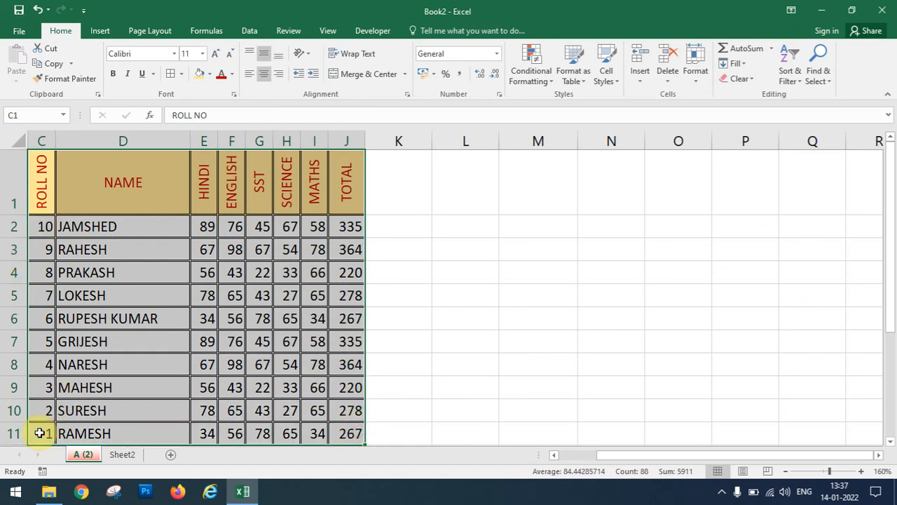
{"action": "left_click", "coordinate": [788, 81]}
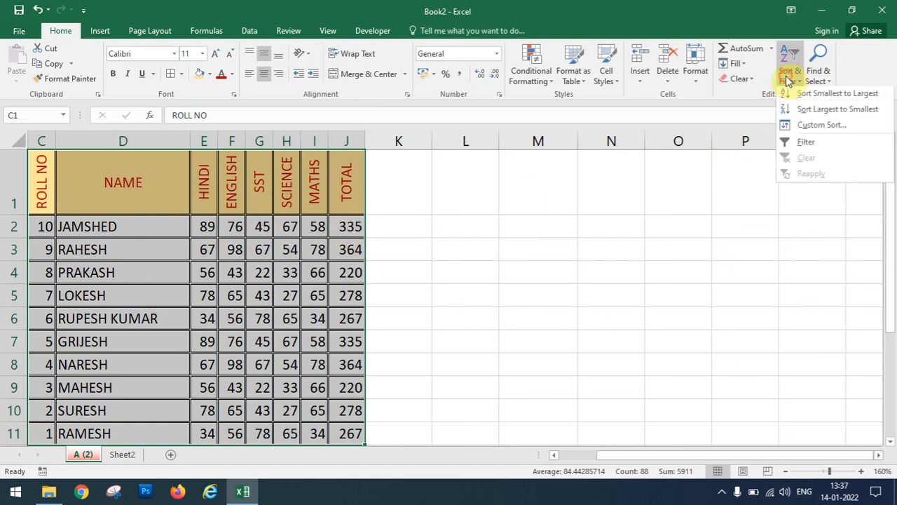
{"action": "left_click", "coordinate": [822, 97]}
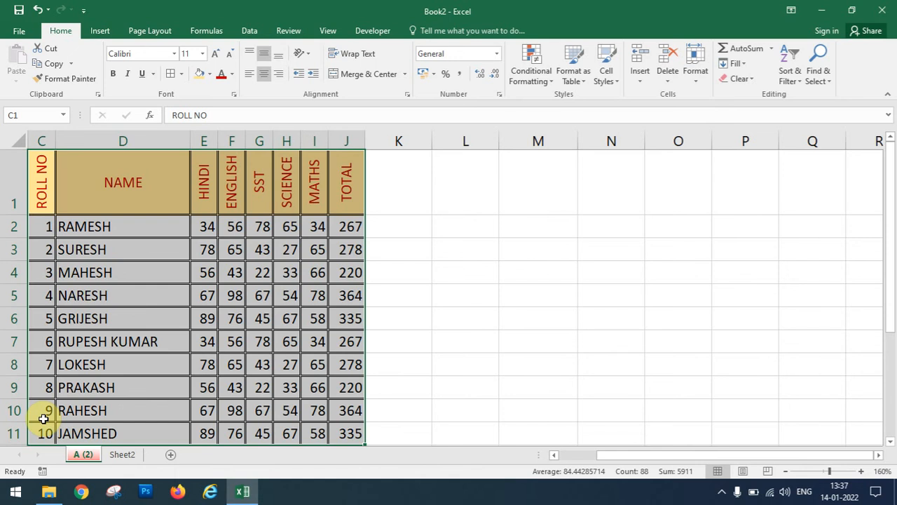
{"action": "left_click", "coordinate": [799, 74]}
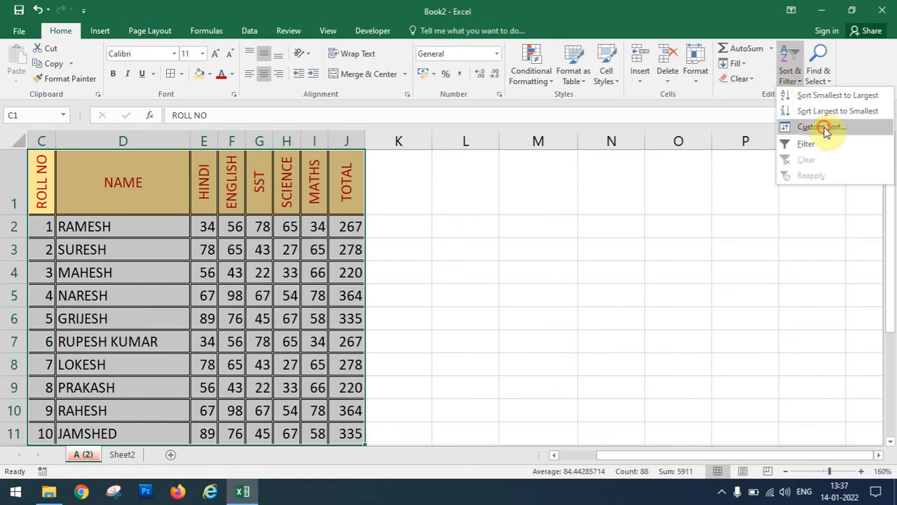
Custom-sort the marks table by SCIENCE cell values, smallest to largest.
{"action": "left_click", "coordinate": [821, 127]}
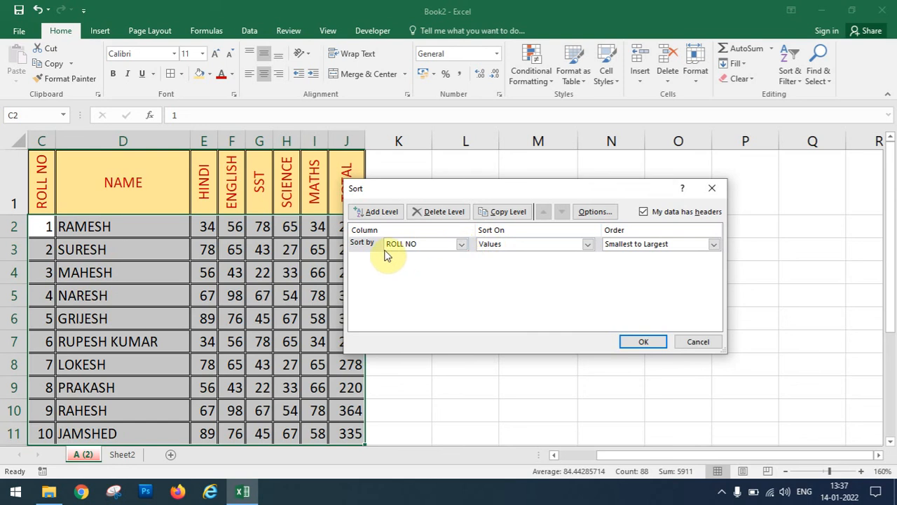
{"action": "left_click", "coordinate": [461, 245]}
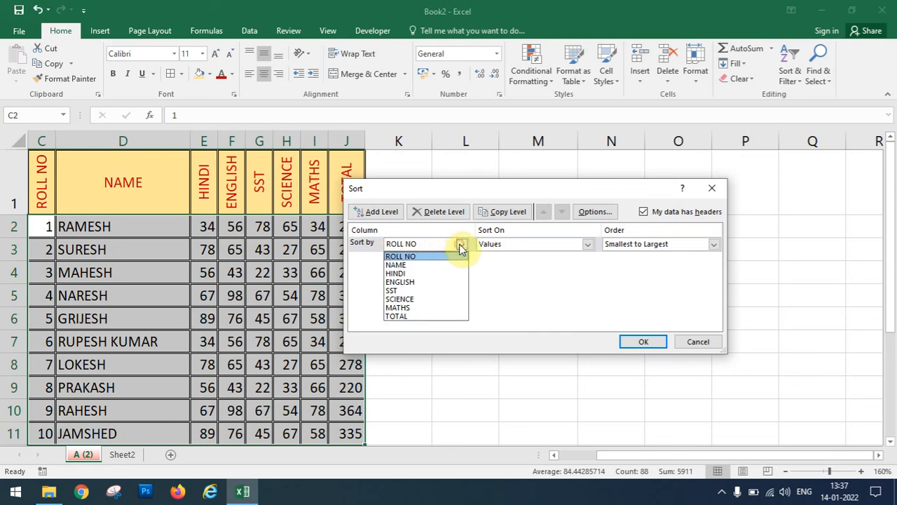
{"action": "left_click", "coordinate": [436, 302]}
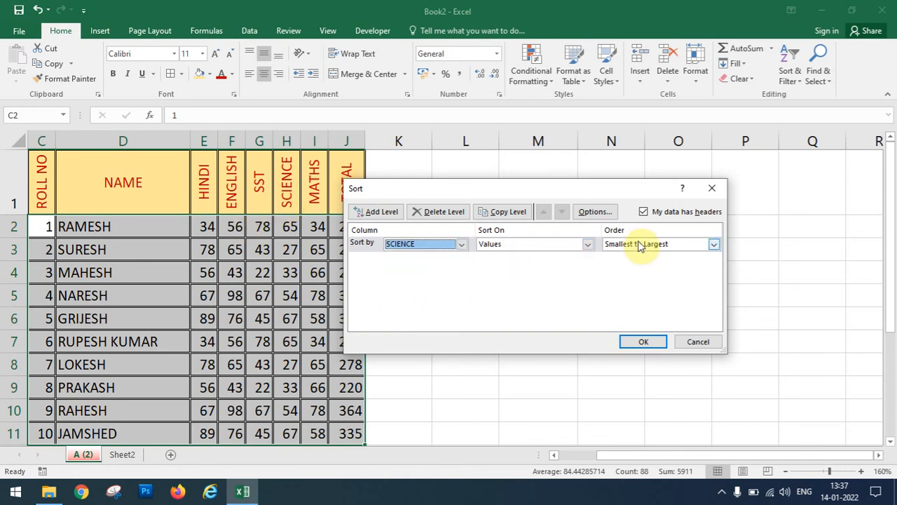
{"action": "left_click", "coordinate": [576, 249]}
{"action": "left_click", "coordinate": [576, 249]}
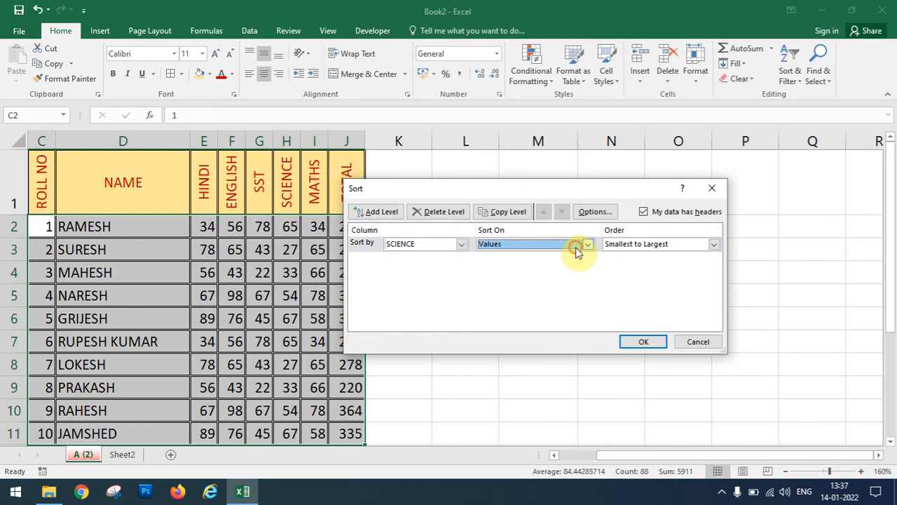
{"action": "left_click", "coordinate": [639, 245]}
{"action": "left_click", "coordinate": [638, 245]}
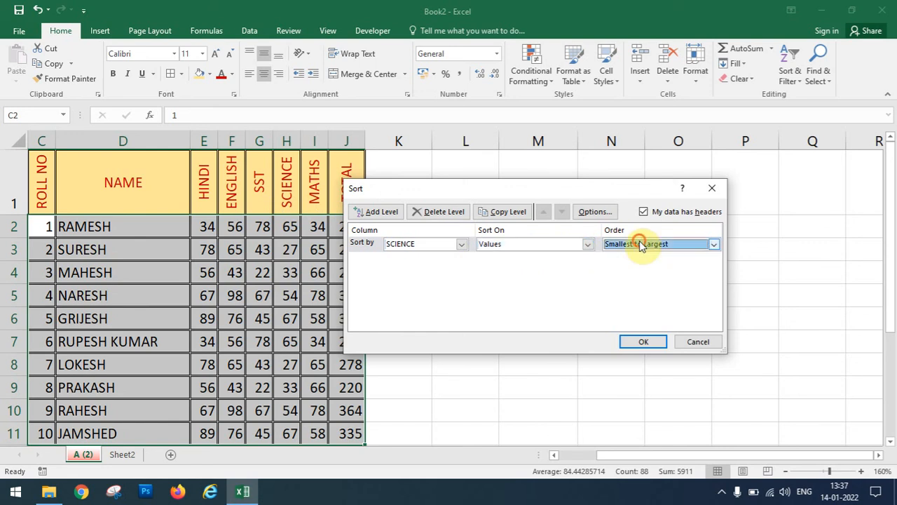
{"action": "left_click", "coordinate": [643, 342]}
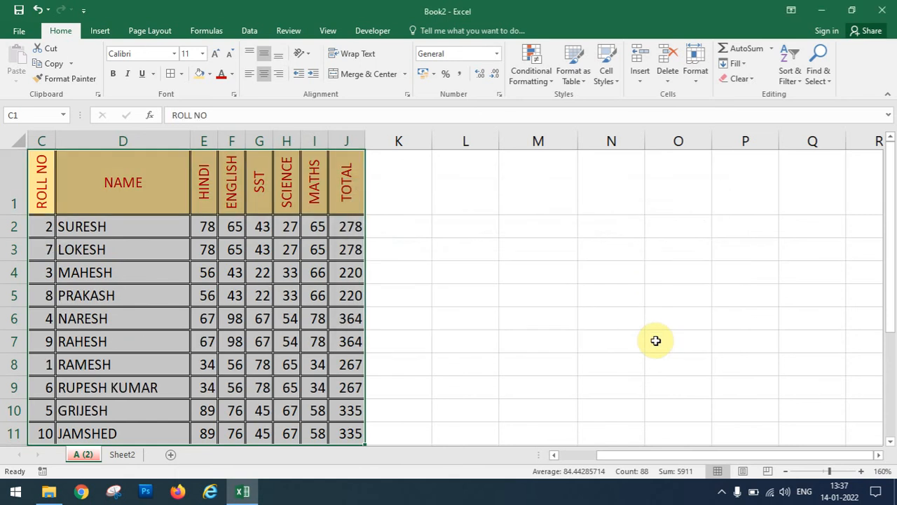
{"action": "left_click", "coordinate": [287, 227]}
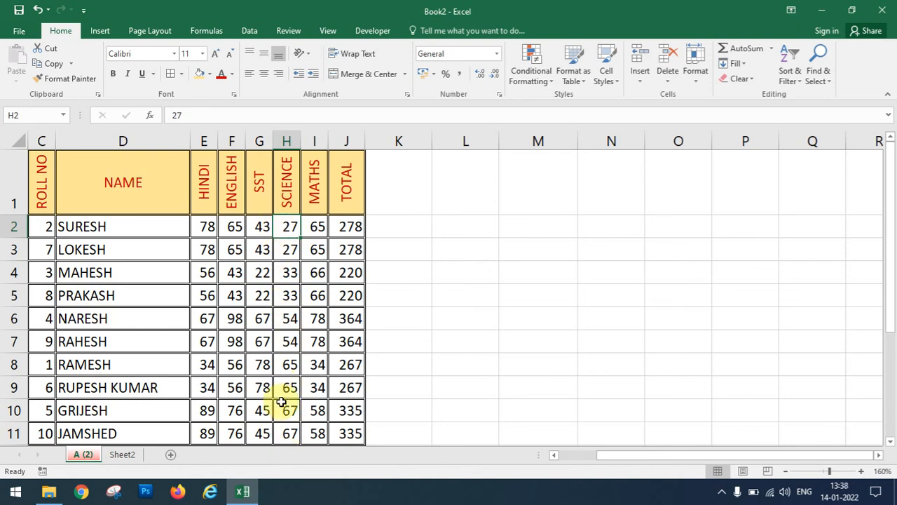
{"action": "left_click", "coordinate": [83, 203]}
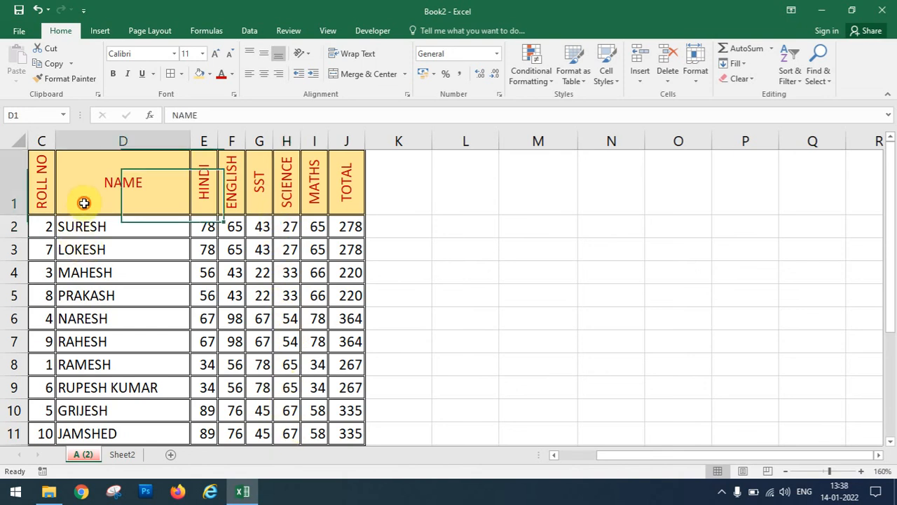
Custom-sort the marks table by NAME from A to Z.
{"action": "left_click", "coordinate": [790, 80]}
{"action": "left_click", "coordinate": [803, 124]}
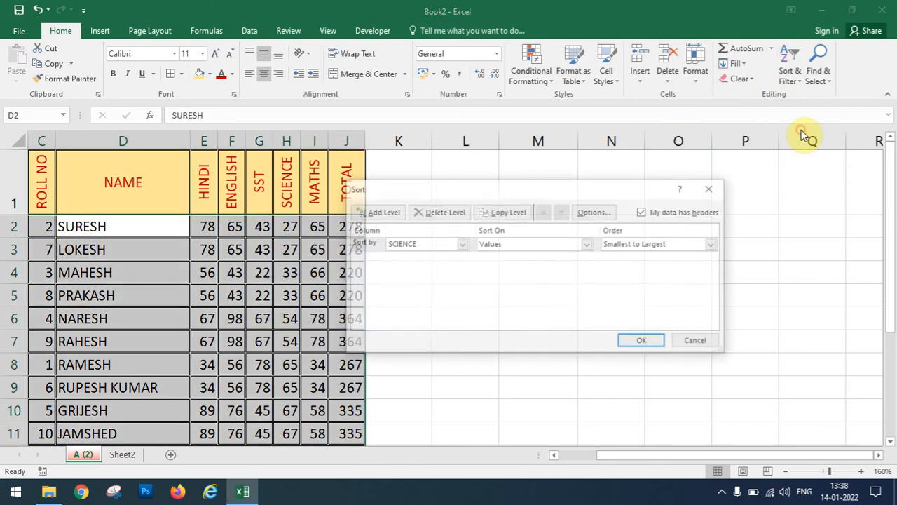
{"action": "left_click", "coordinate": [442, 246]}
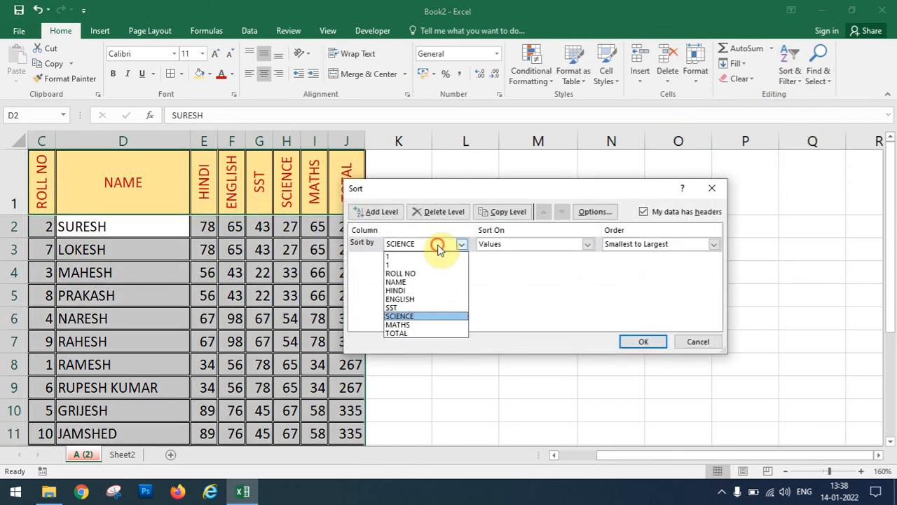
{"action": "left_click", "coordinate": [427, 282]}
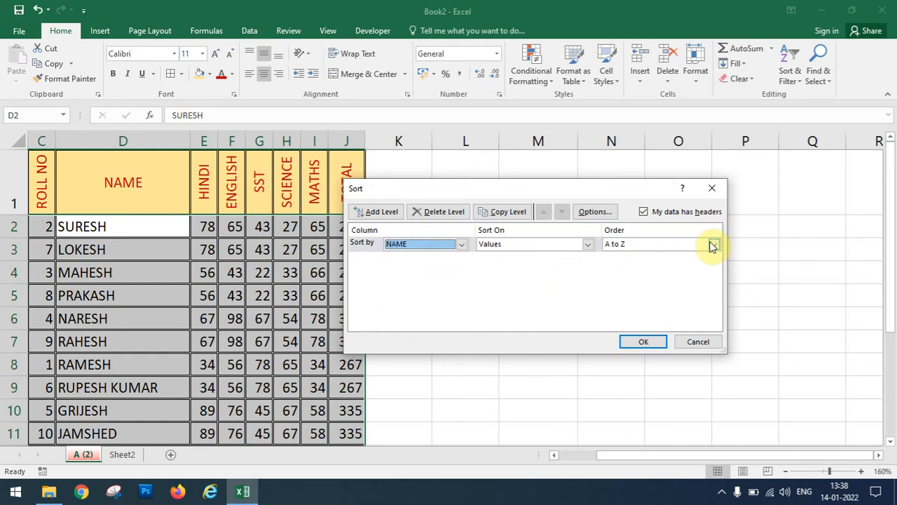
{"action": "left_click", "coordinate": [644, 341]}
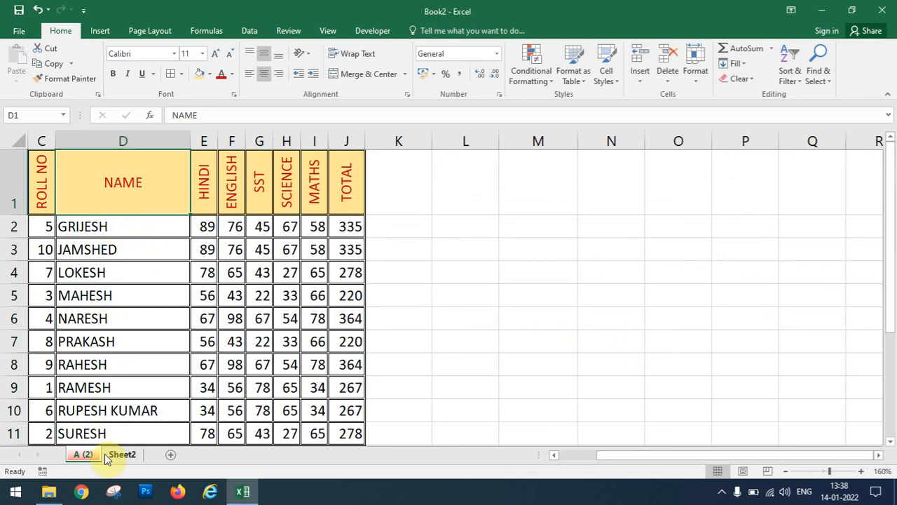
Custom-sort the table by ROLL NO smallest to largest, restoring order 1 to 10.
{"action": "left_click", "coordinate": [45, 184]}
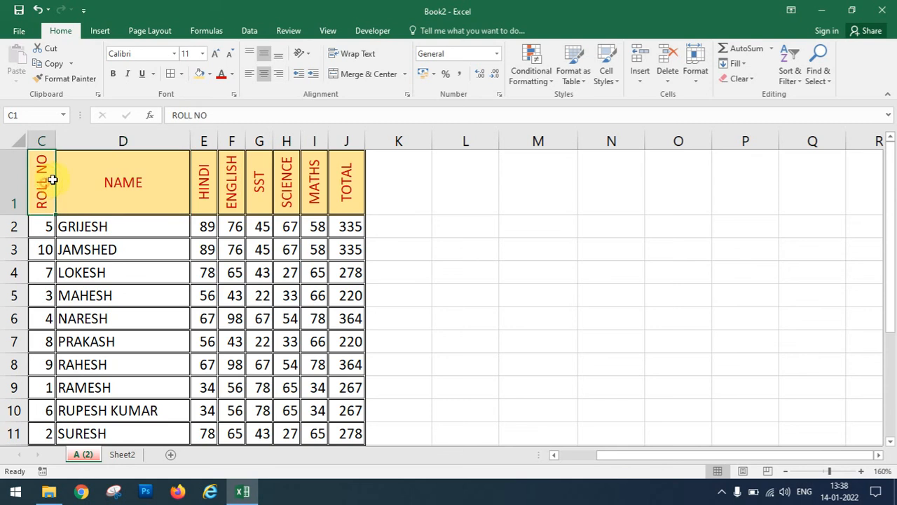
{"action": "left_click", "coordinate": [792, 78]}
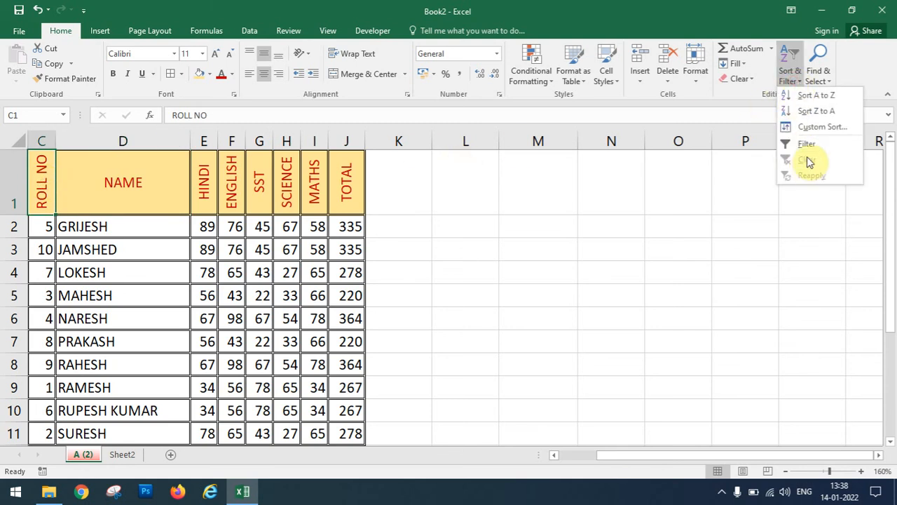
{"action": "left_click", "coordinate": [807, 131]}
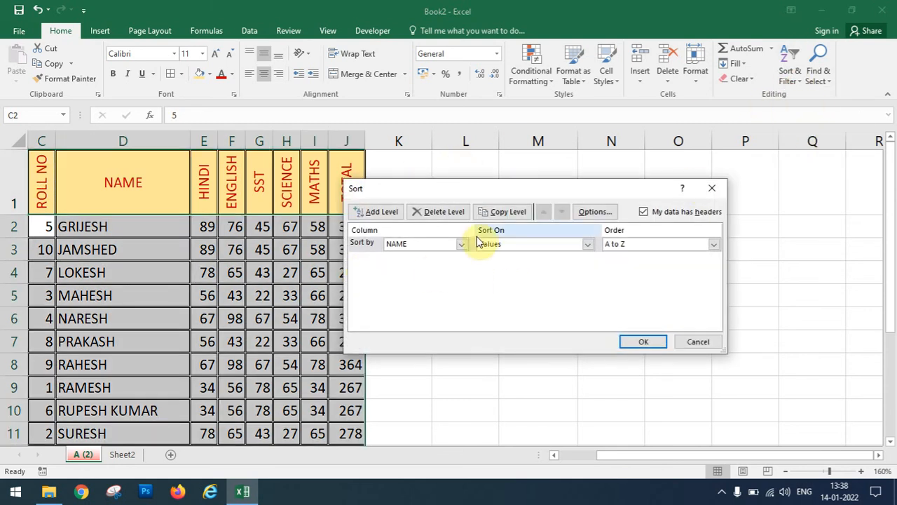
{"action": "left_click", "coordinate": [448, 252]}
{"action": "left_click", "coordinate": [457, 245]}
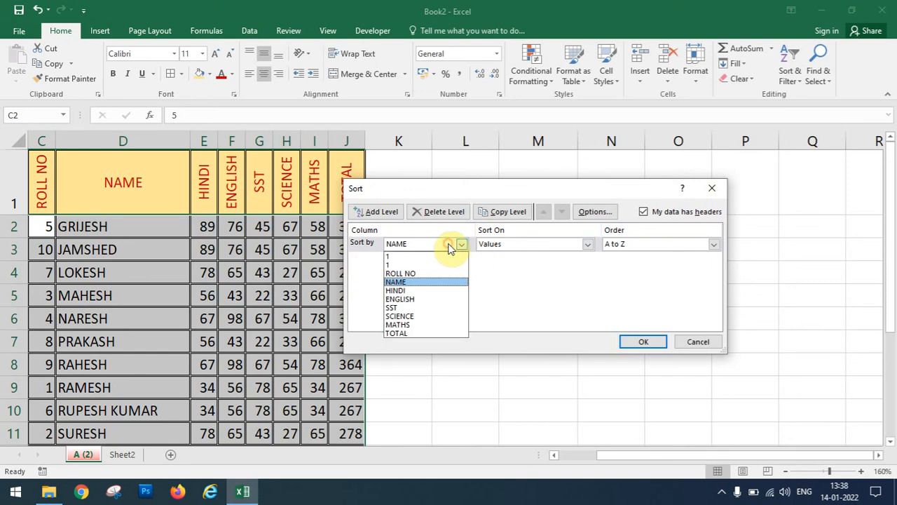
{"action": "left_click", "coordinate": [431, 274]}
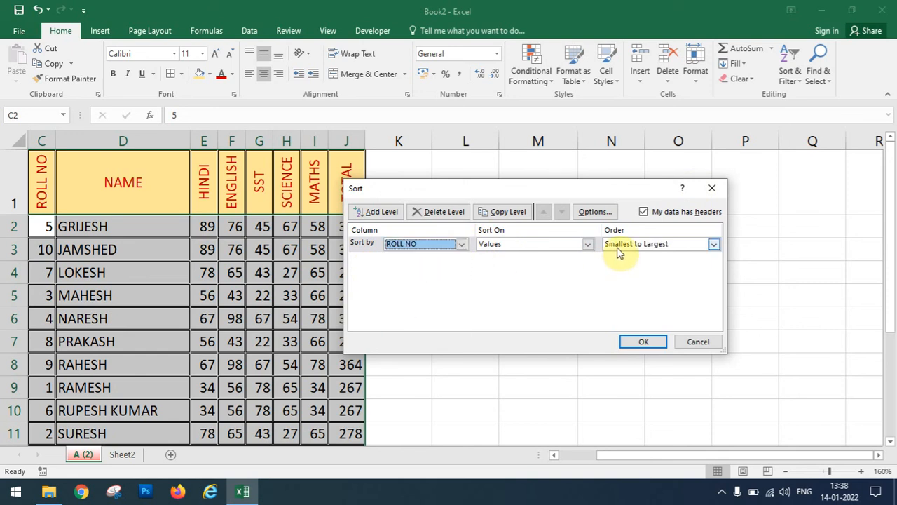
{"action": "left_click", "coordinate": [638, 342]}
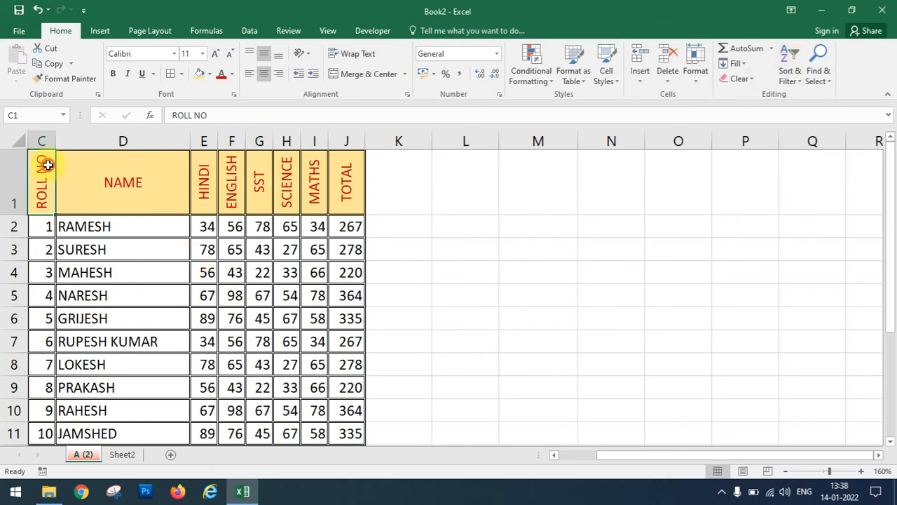
{"action": "left_click_drag", "start_coordinate": [47, 165], "coordinate": [346, 184]}
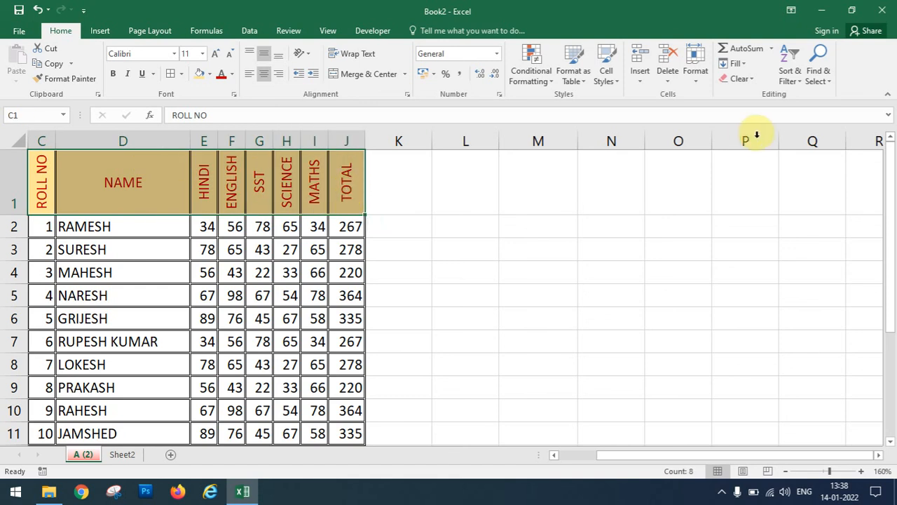
Filter the table to MATHS greater than 60, then turn filtering off again.
{"action": "left_click", "coordinate": [790, 75]}
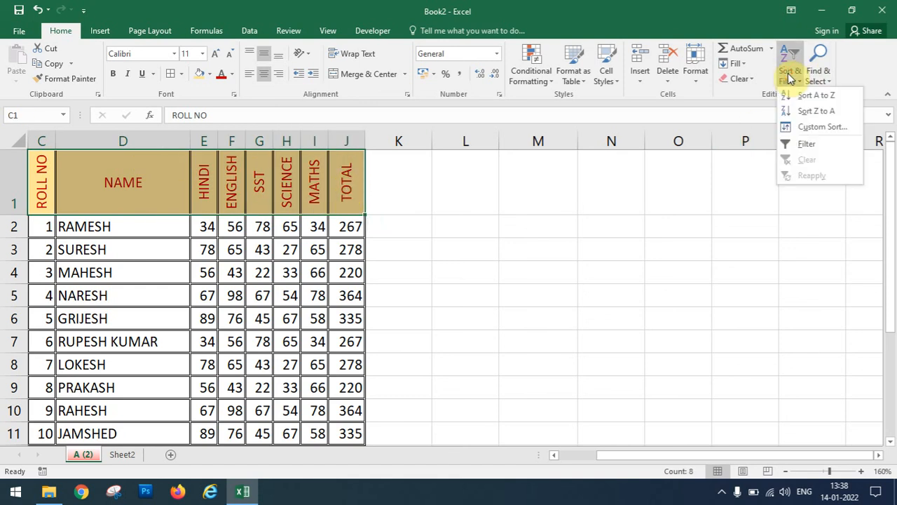
{"action": "left_click", "coordinate": [804, 145]}
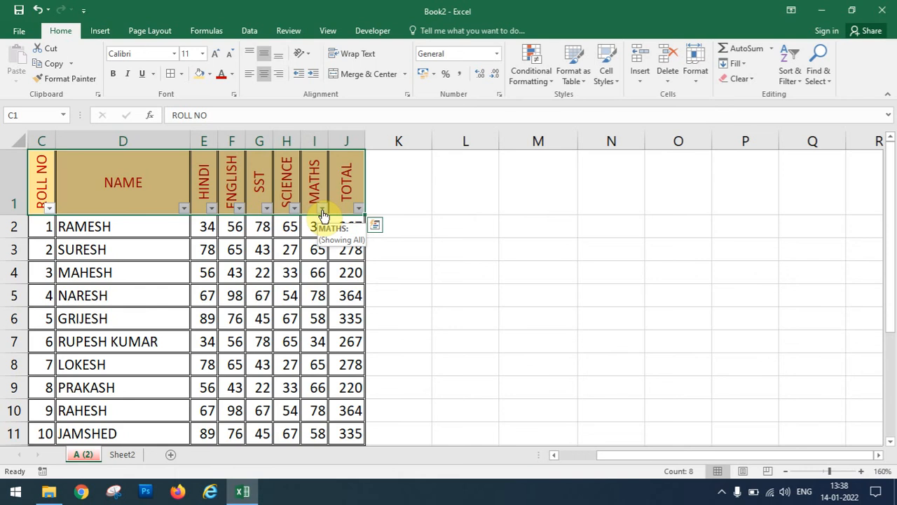
{"action": "left_click", "coordinate": [322, 209]}
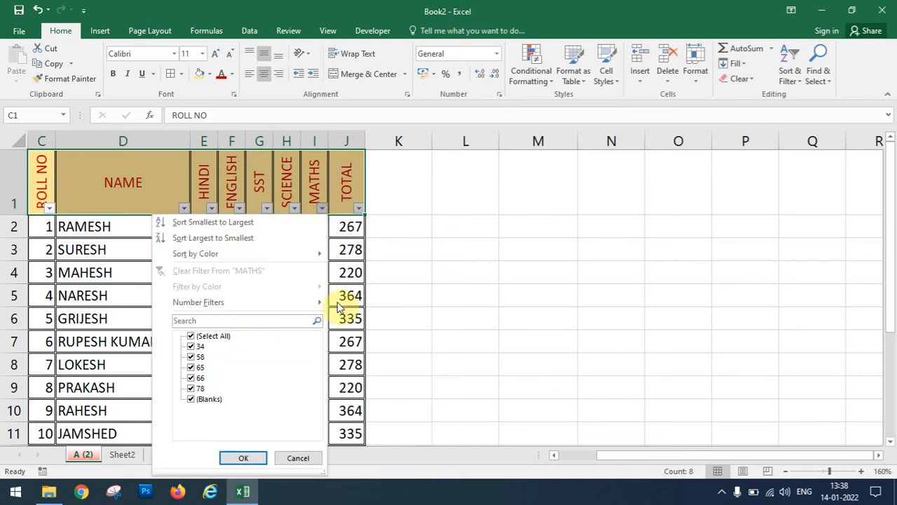
{"action": "mouse_move", "coordinate": [315, 304]}
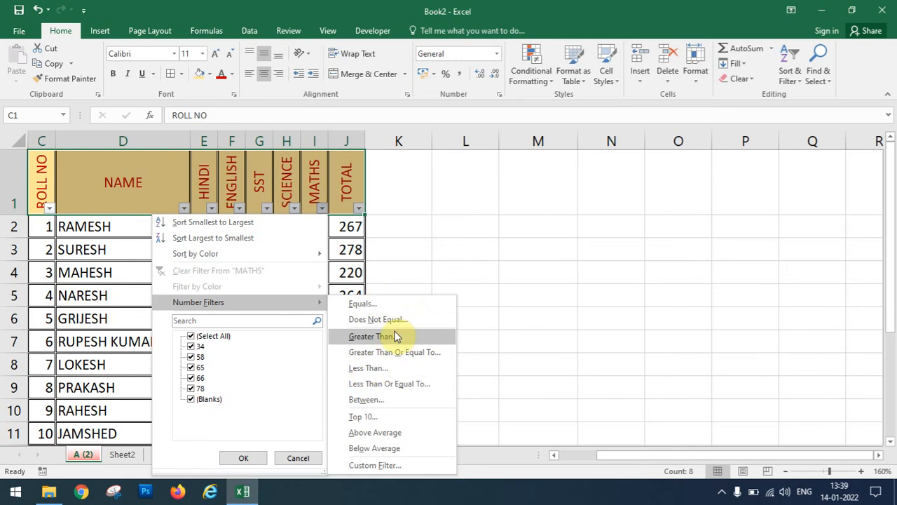
{"action": "left_click", "coordinate": [393, 336]}
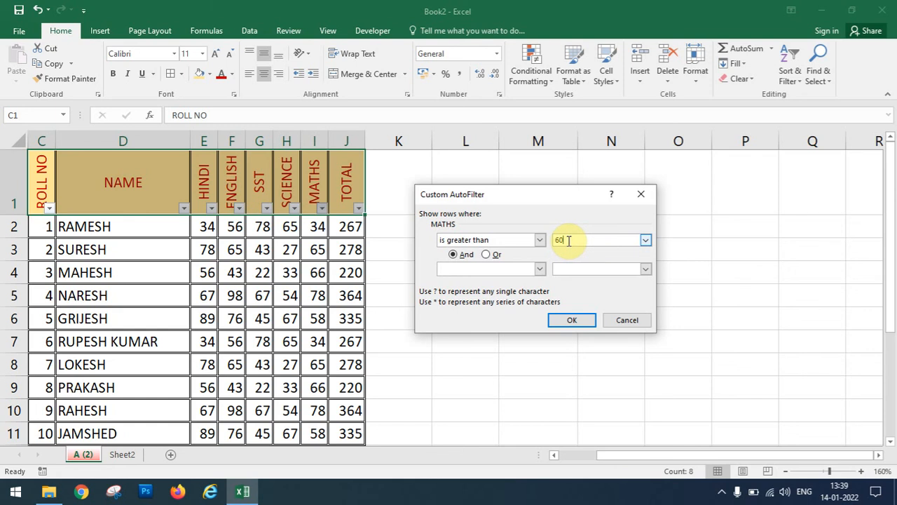
{"action": "left_click", "coordinate": [575, 319]}
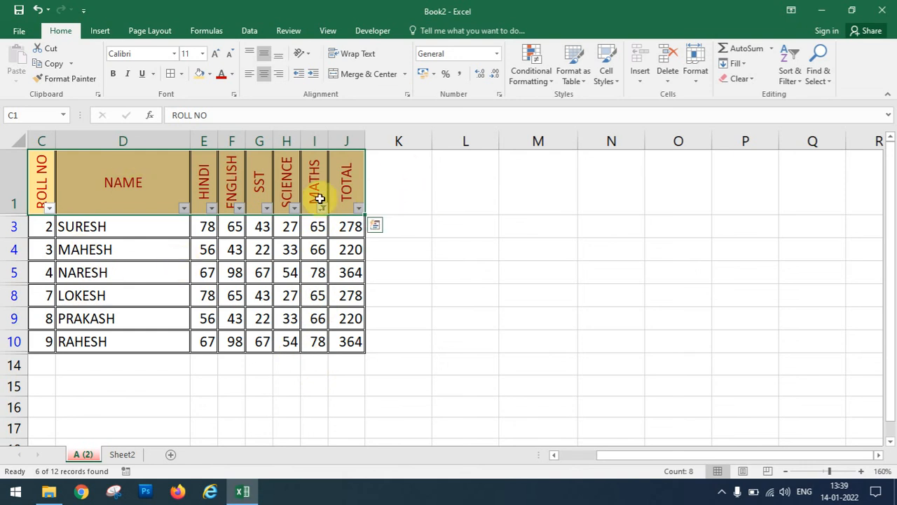
{"action": "left_click", "coordinate": [790, 66]}
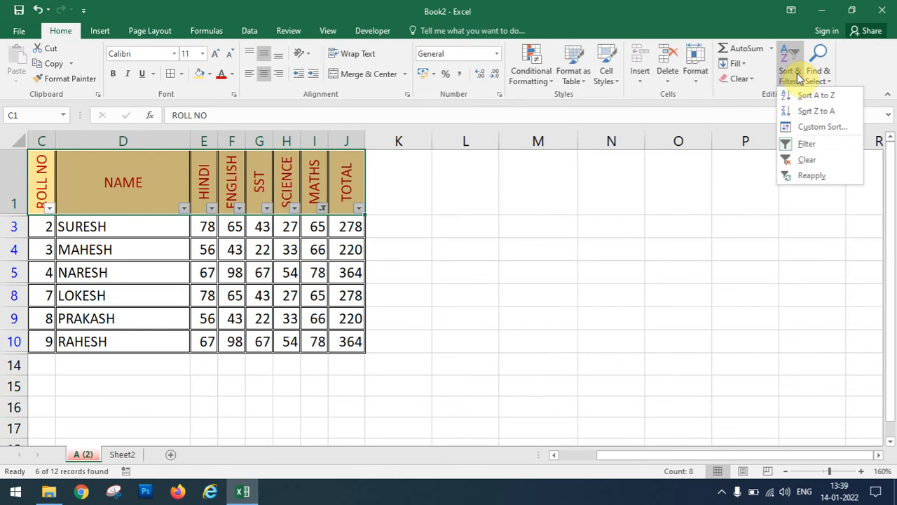
{"action": "left_click", "coordinate": [809, 145]}
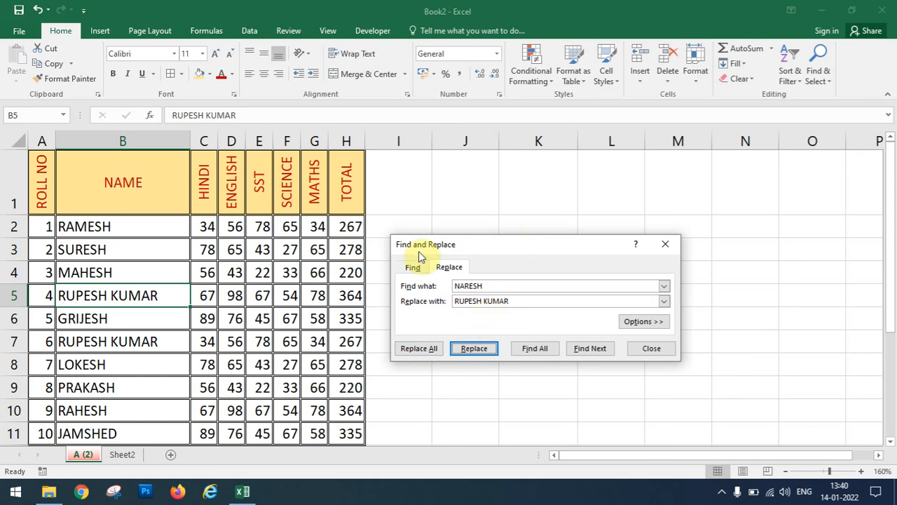
Close the Find and Replace dialog to show all ten rows with the replaced name for rolls 4 and 6.
{"action": "left_click", "coordinate": [664, 245]}
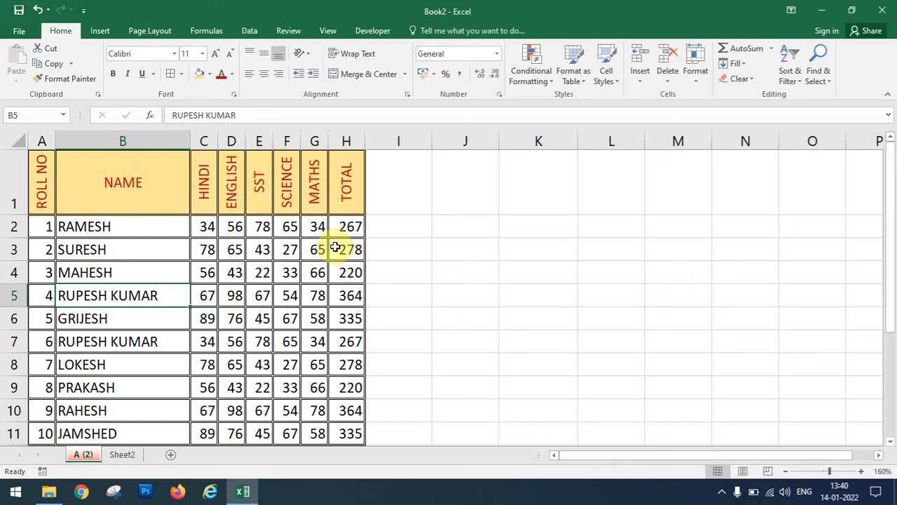
{"action": "left_click", "coordinate": [737, 491]}
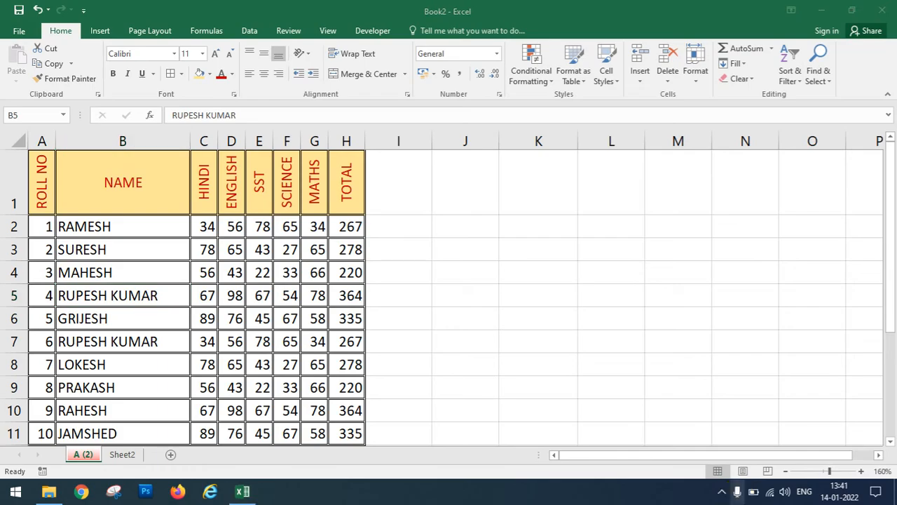